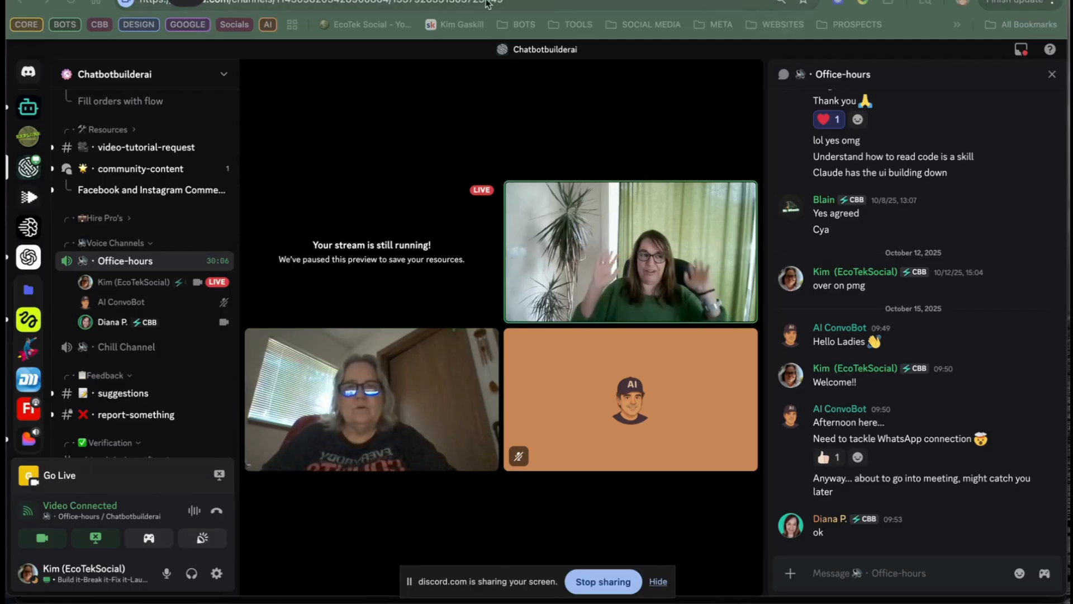
Step: Switch from the Discord call to the chatbot builder at app.chatgptbuilder.io and return from the THANK YOU flow to the flows list
left_click(376, 255)
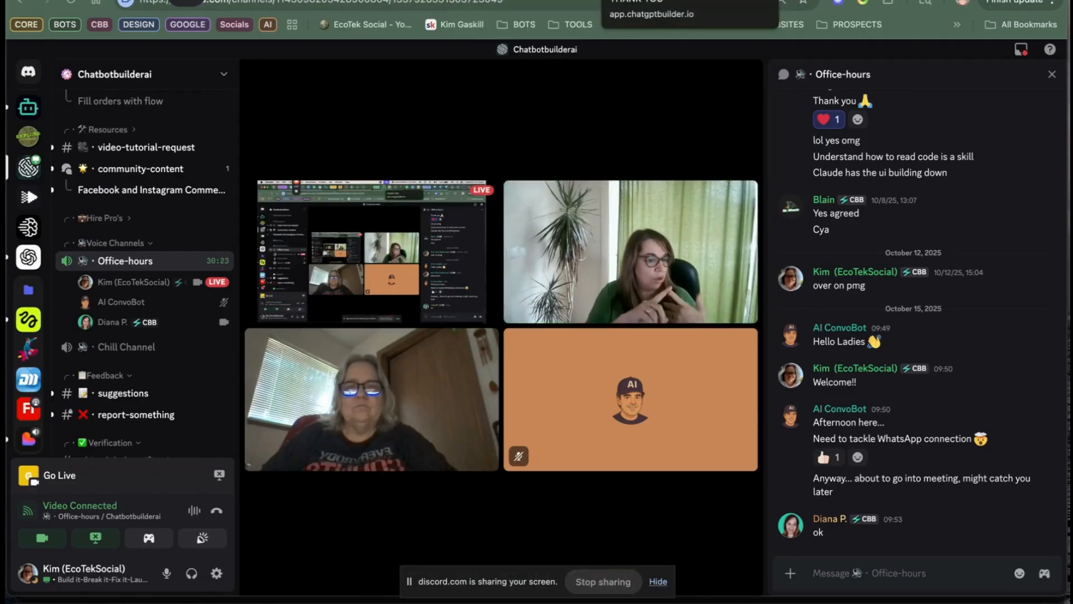
left_click(629, 0)
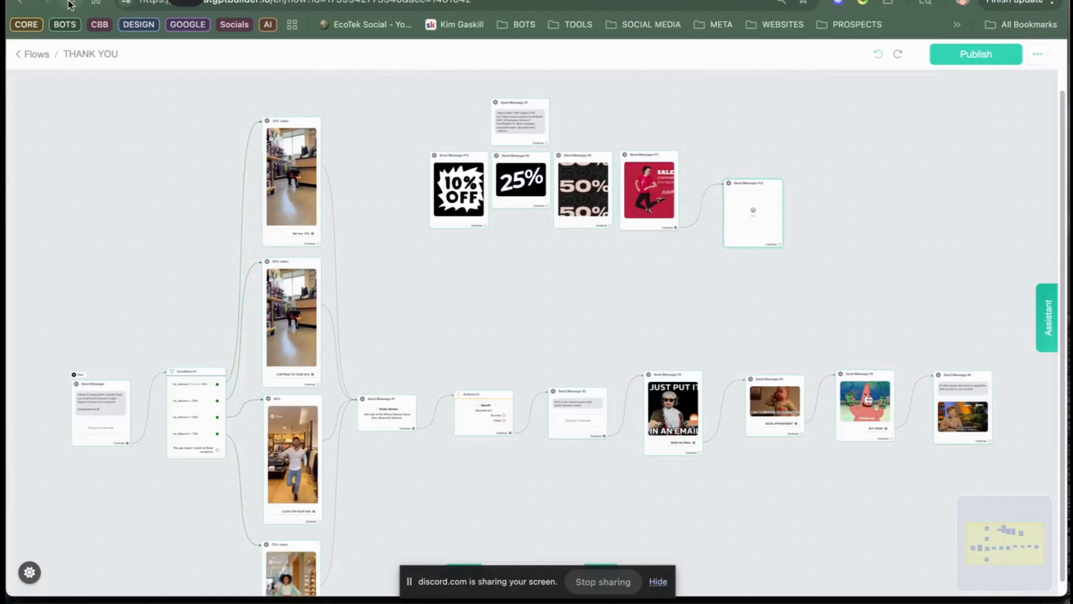
left_click(22, 52)
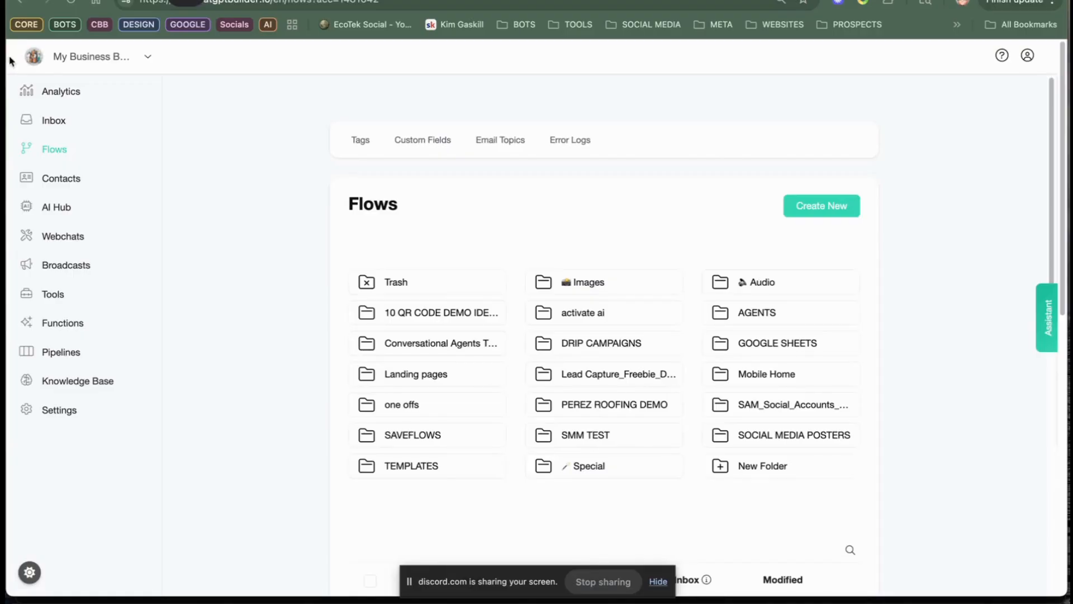
Step: Create a new Webchat account with the chatbot name "lead magnets"
left_click(148, 56)
left_click(106, 100)
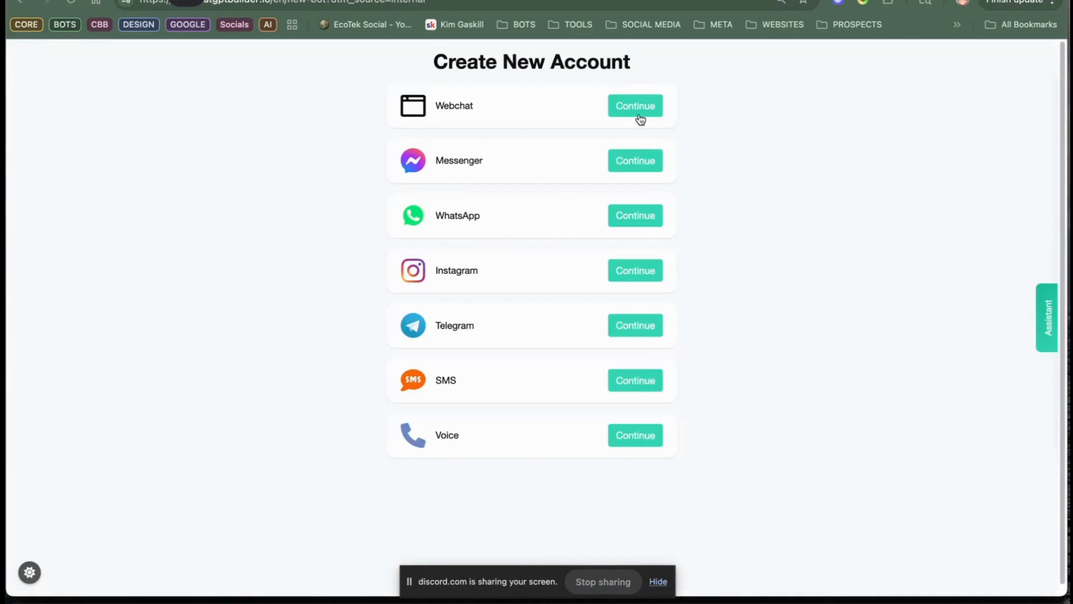
left_click(641, 119)
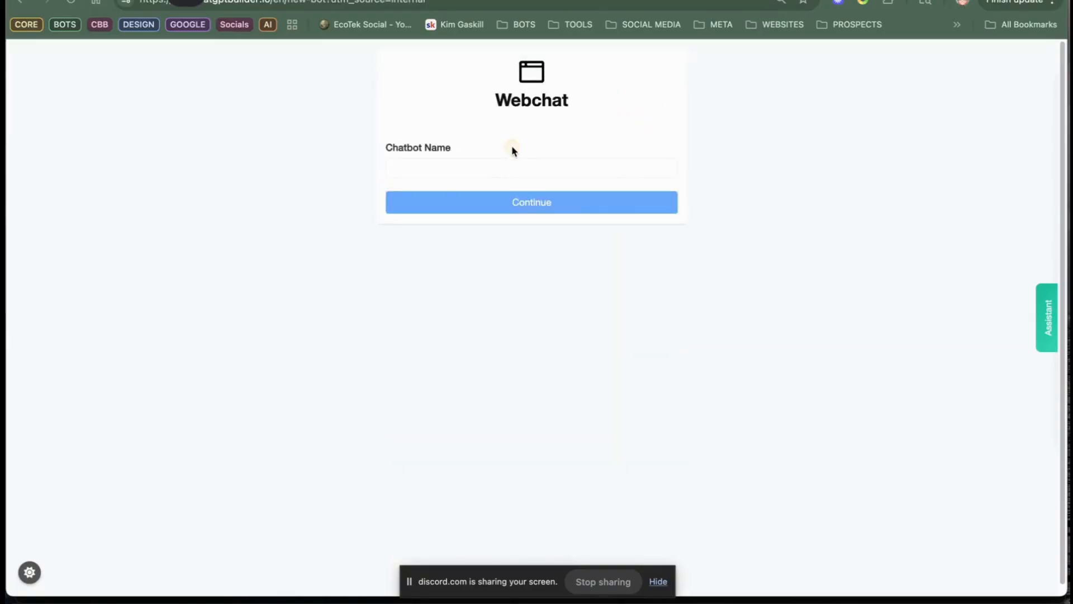
left_click(478, 159)
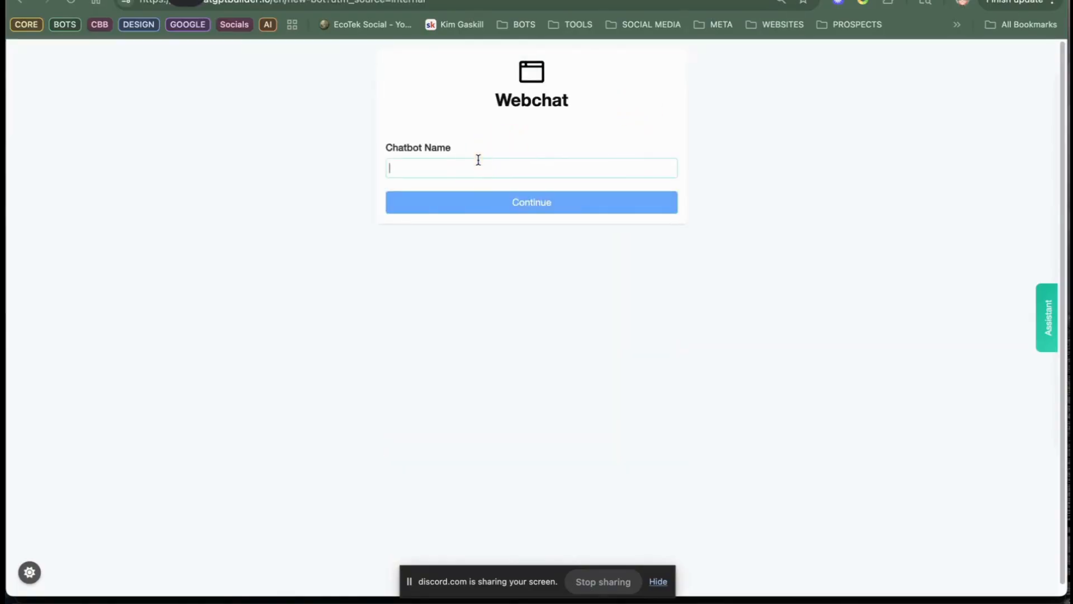
type("lead magnets")
left_click(524, 201)
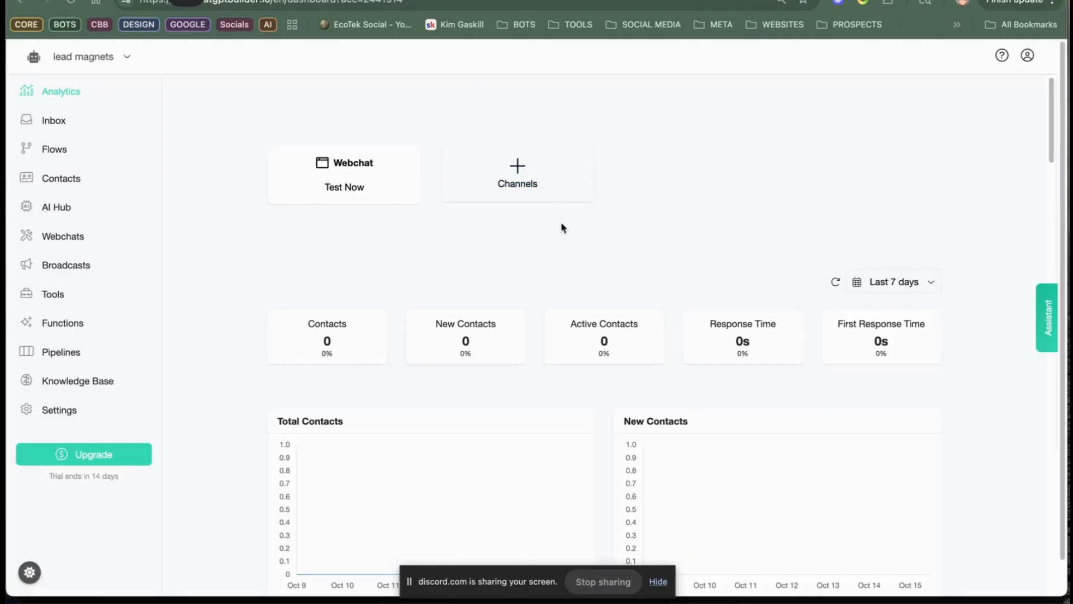
Step: Rename the new account to "lead gen options" in its general settings
left_click(58, 147)
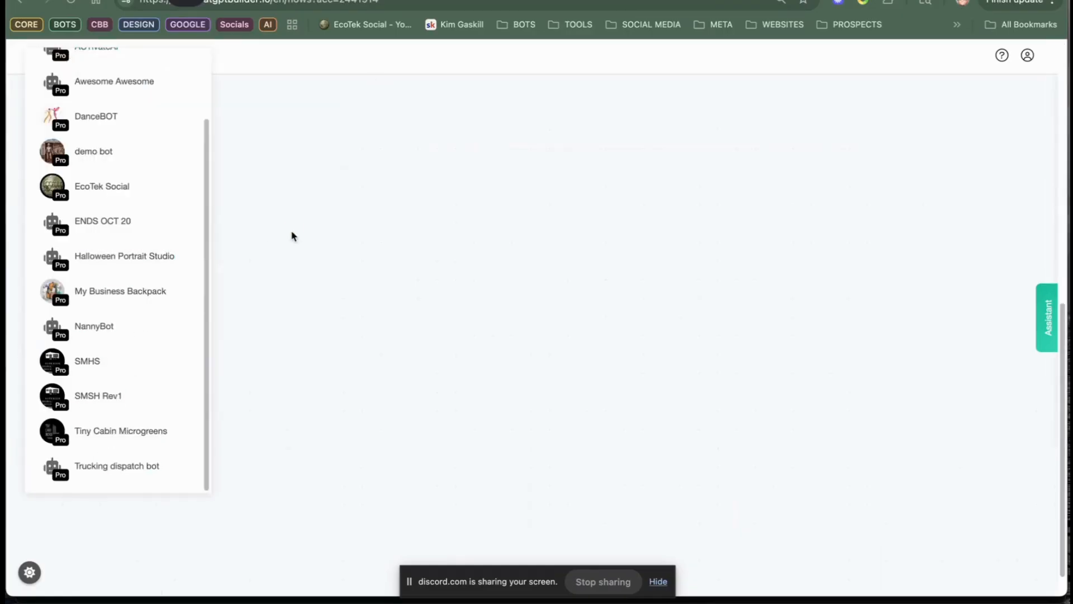
left_click(270, 173)
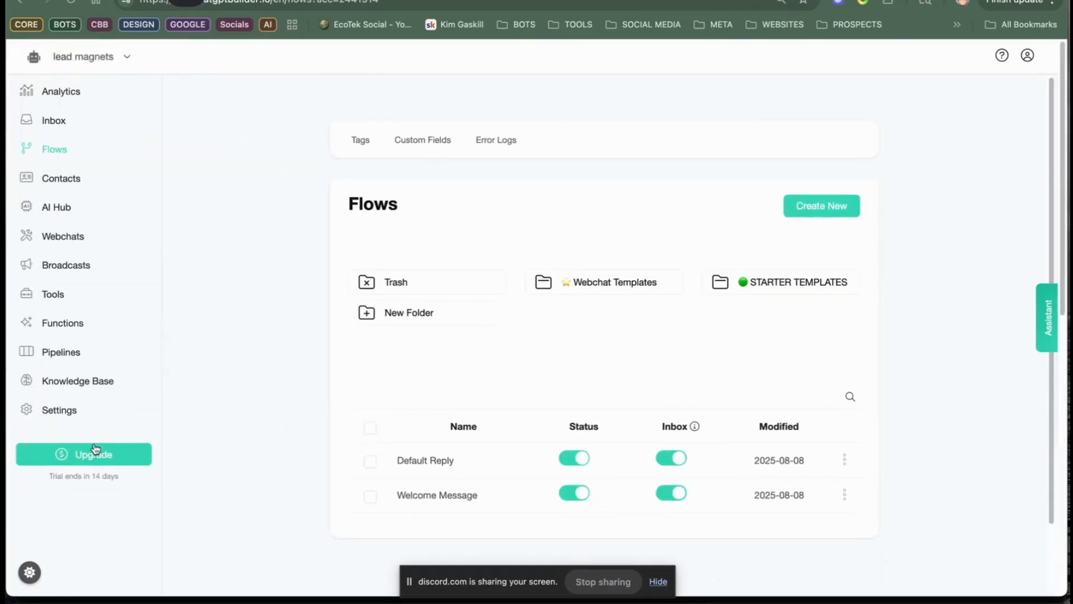
left_click(70, 408)
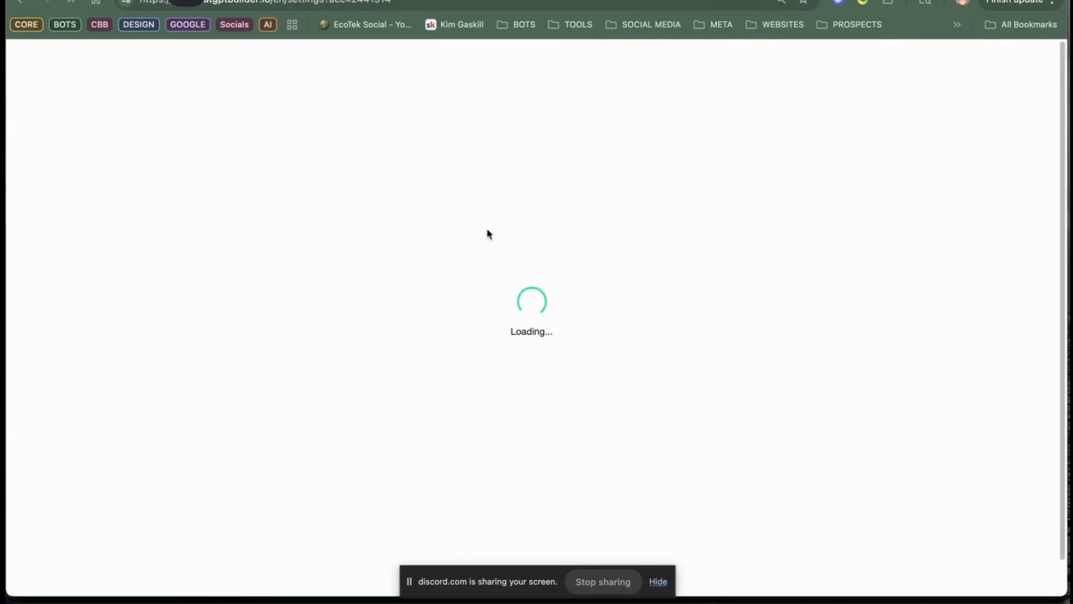
scroll(559, 357, "down", 5)
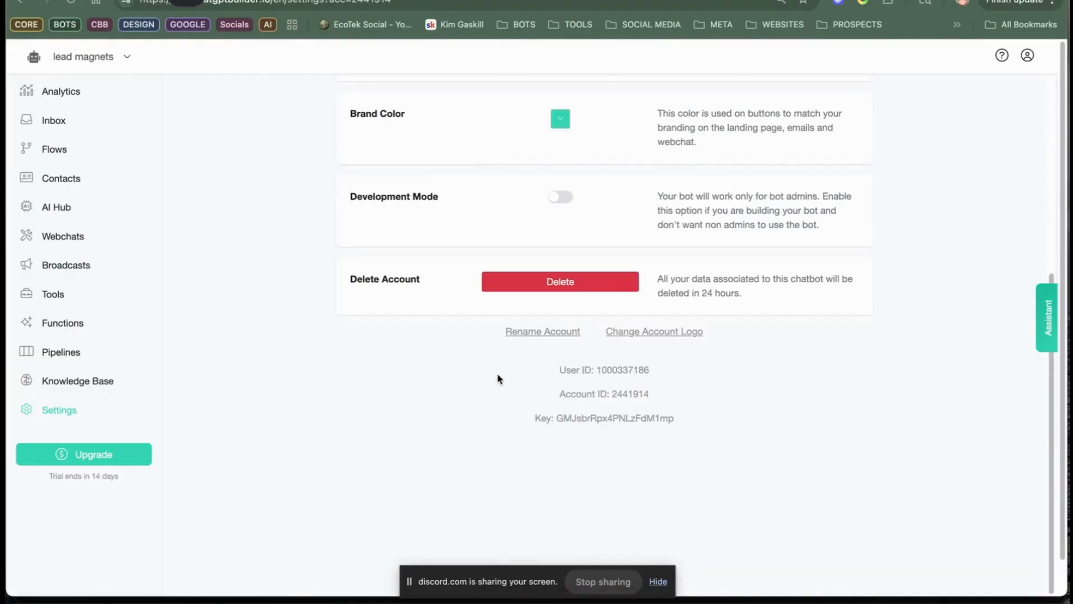
left_click(546, 334)
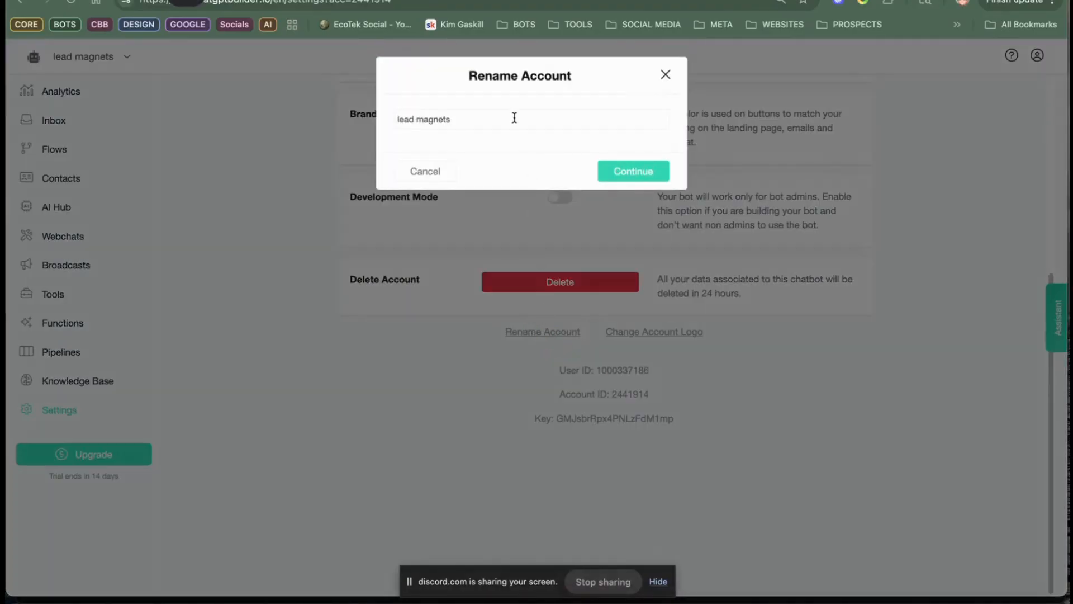
left_click(455, 119)
key("BackSpace")
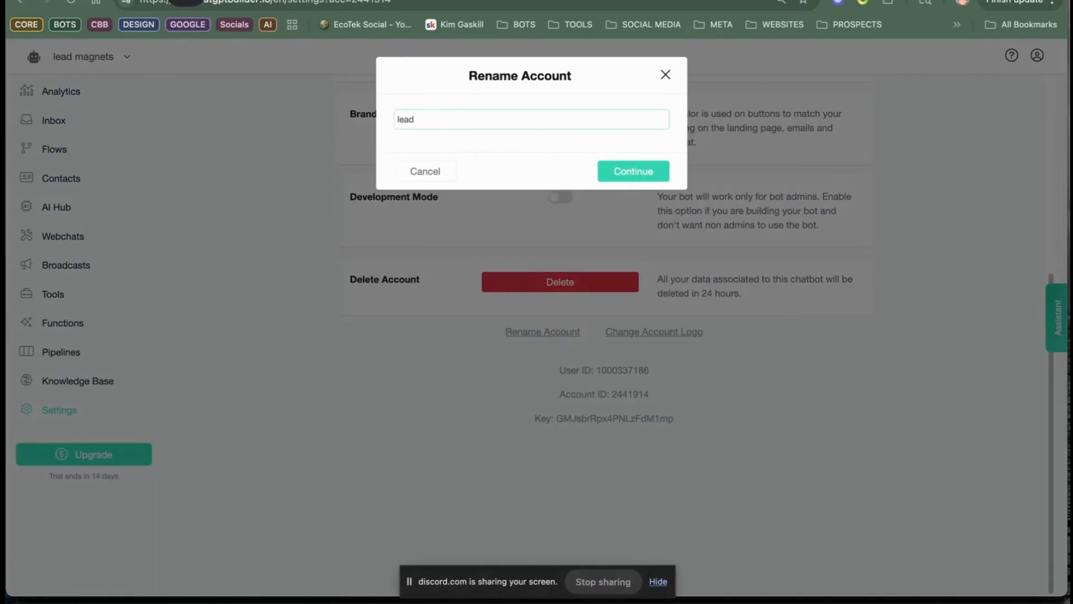
type("gen options")
left_click(640, 172)
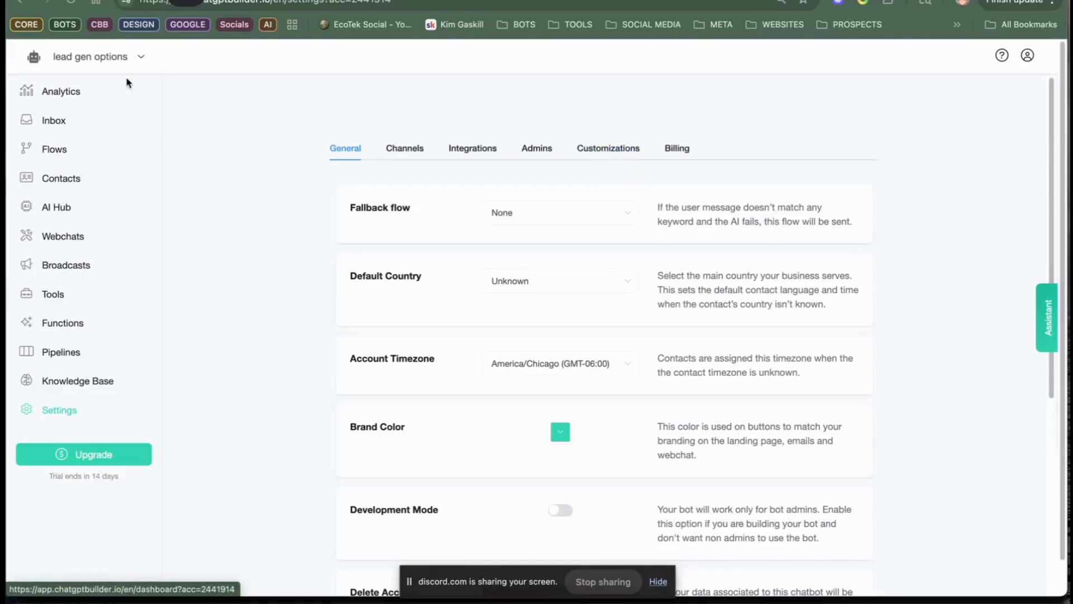
Step: Create a new flow named "function lead gen" and return to the flows list
left_click(59, 151)
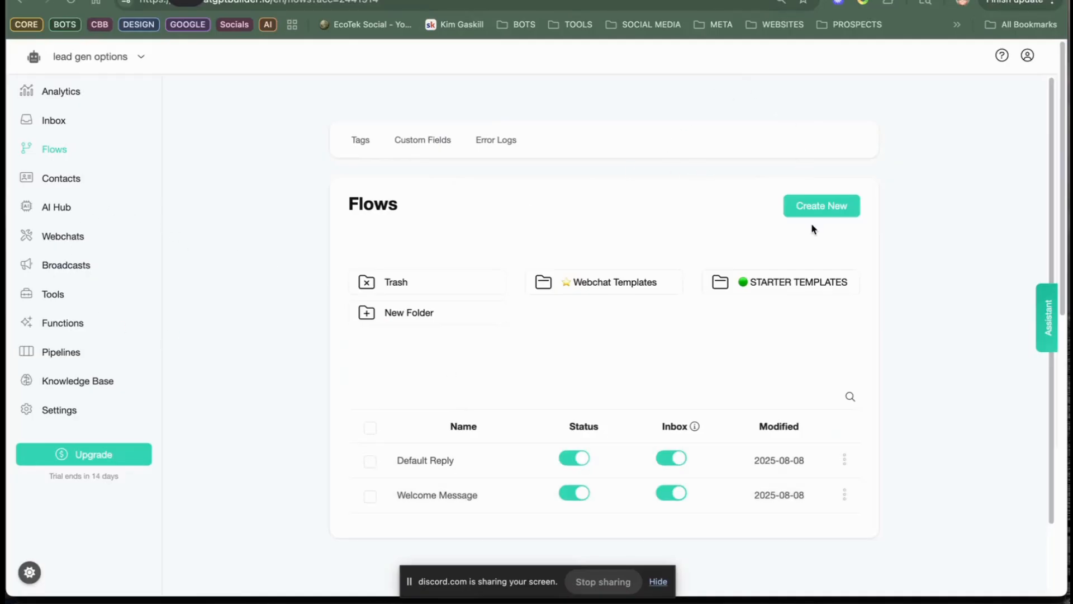
left_click(823, 211)
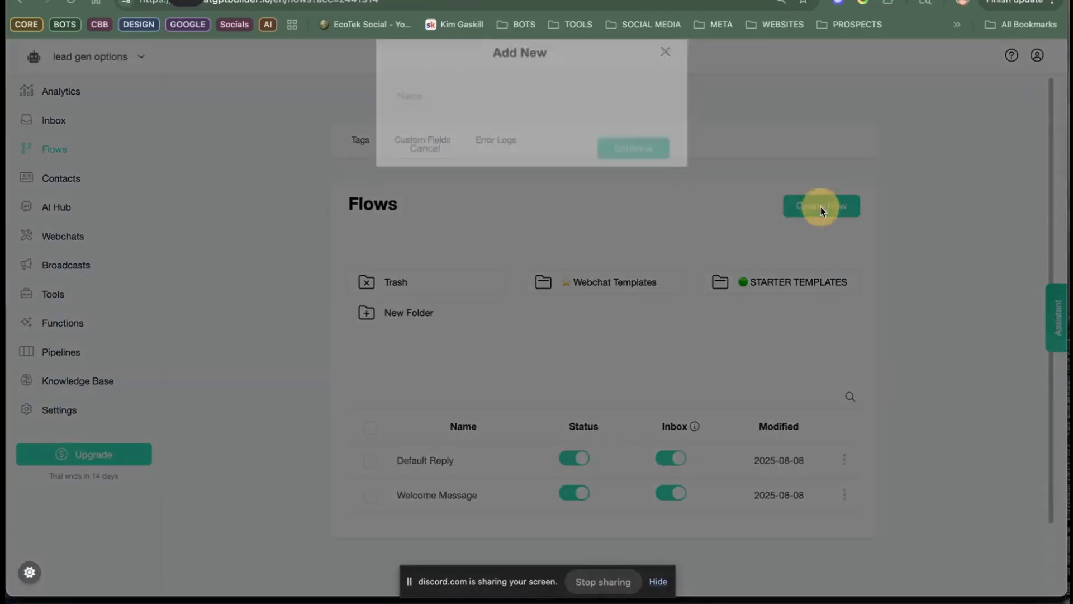
left_click(480, 123)
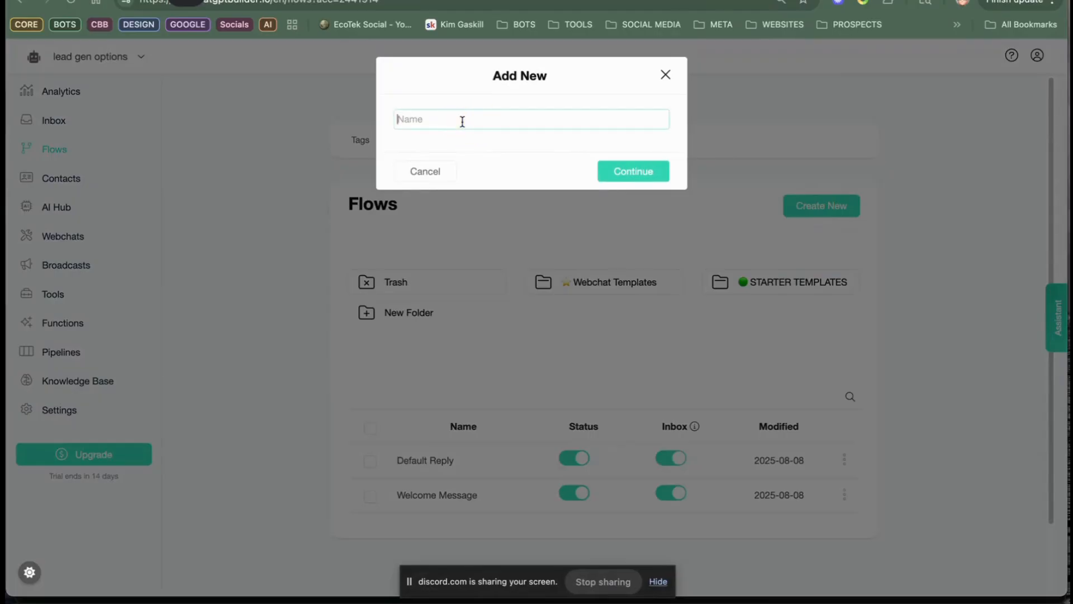
type("function lead gen")
left_click(642, 173)
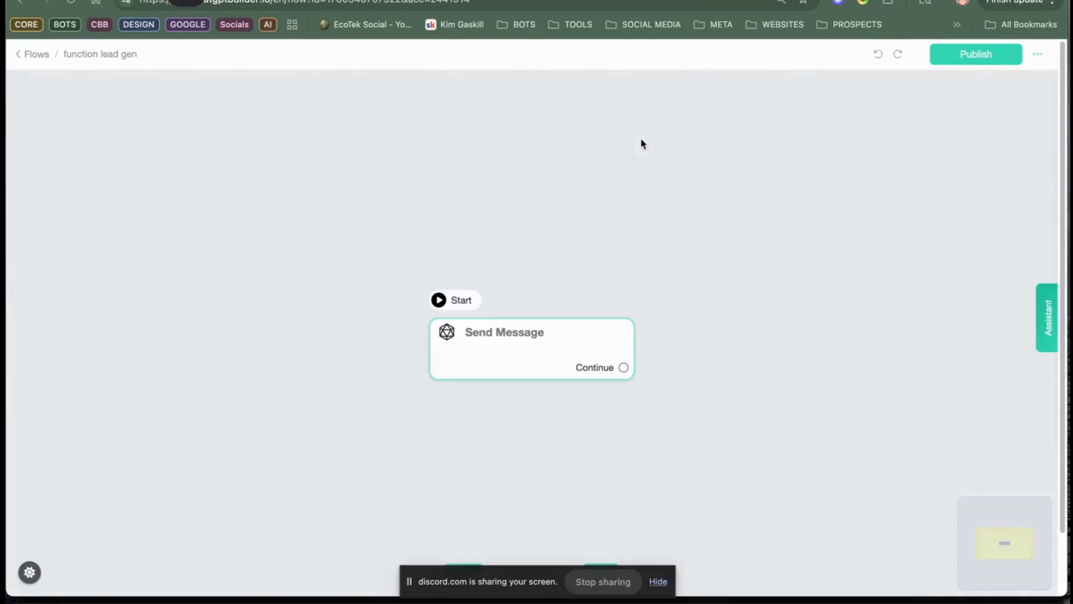
left_click(34, 54)
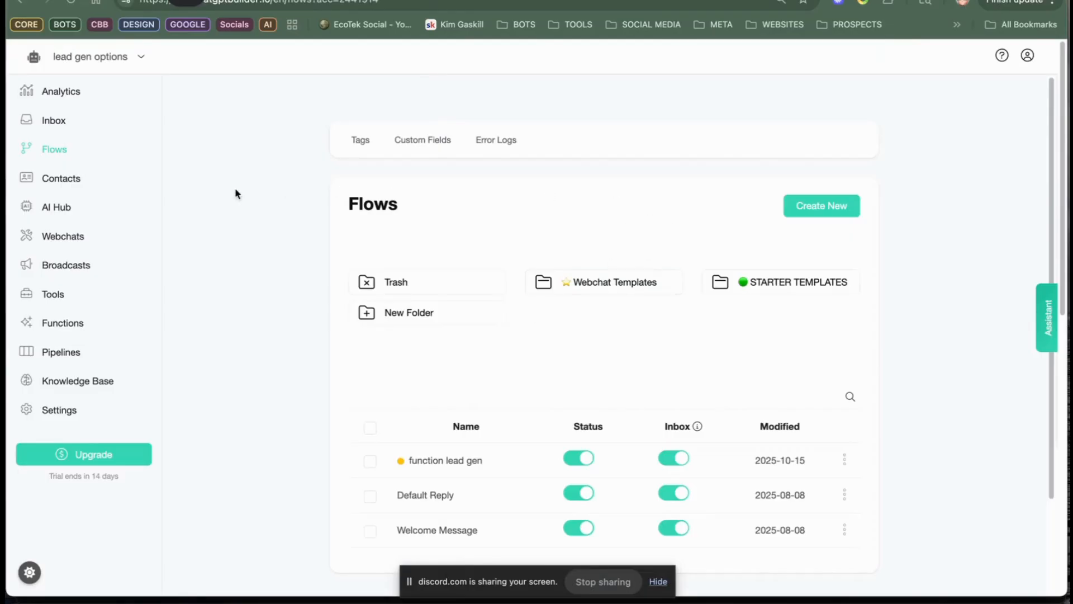
Step: Start a new AI function in the AI Hub's AI tools and name it "collect user info"
left_click(72, 207)
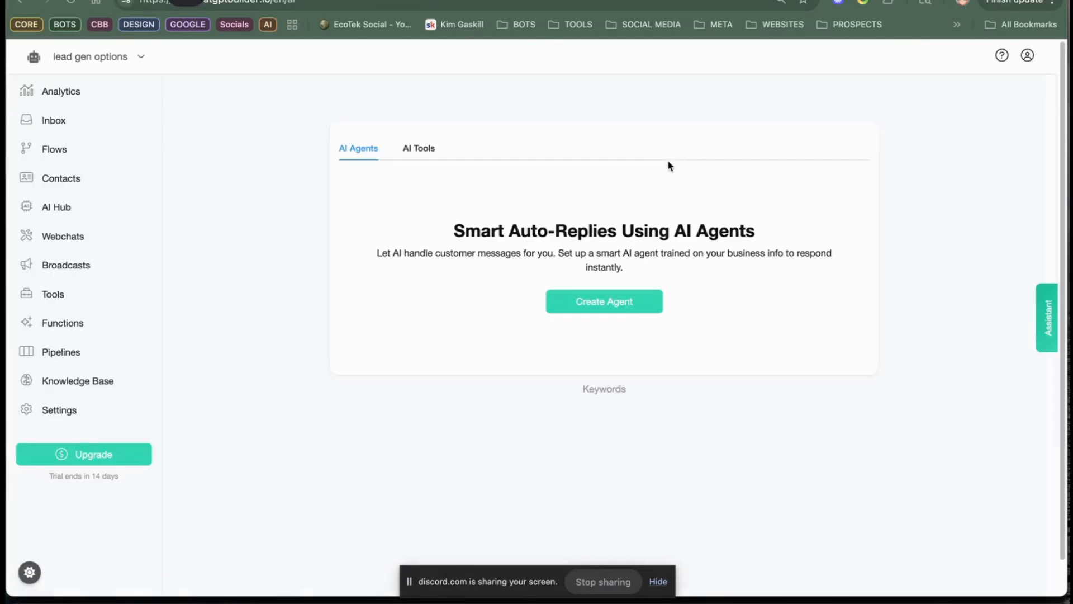
left_click(601, 302)
left_click(665, 74)
left_click(417, 149)
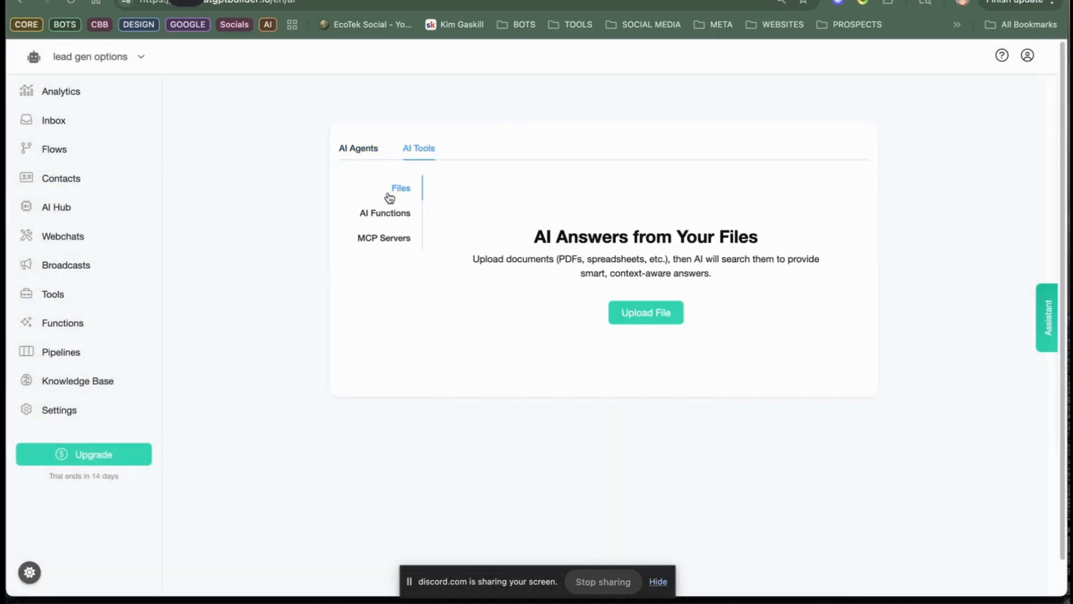
left_click(385, 213)
left_click(640, 309)
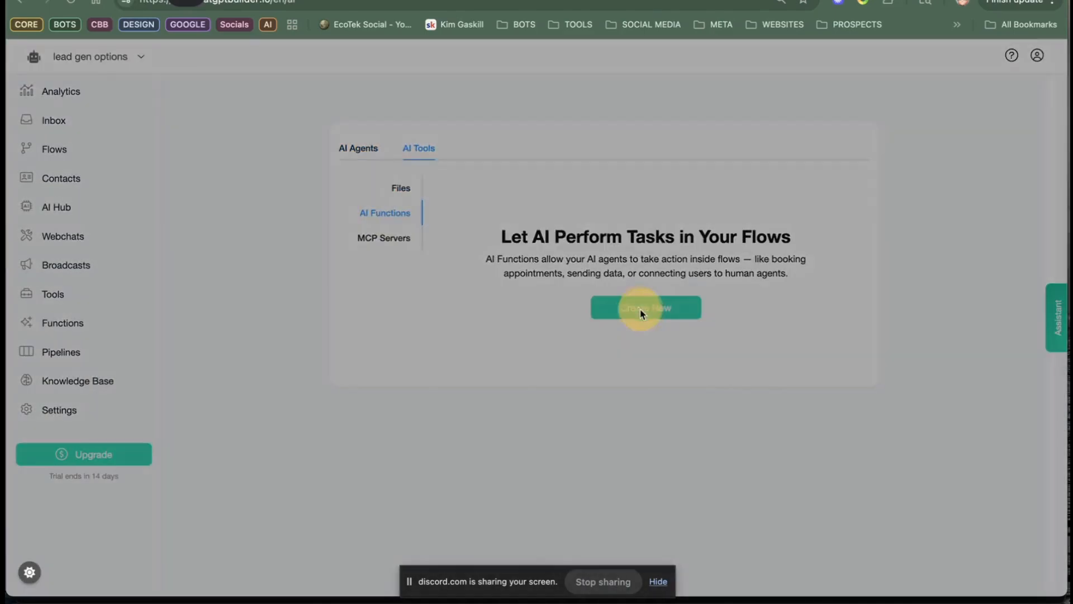
left_click(484, 138)
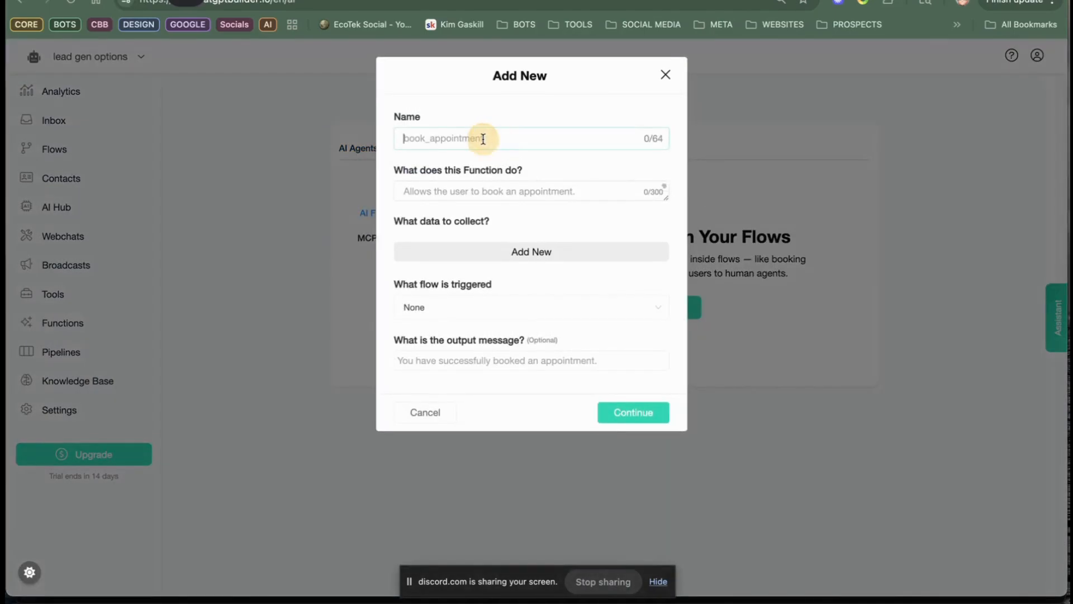
type("collect user info")
Step: Describe what the function does as "allows user to share name email and phone"
left_click(455, 204)
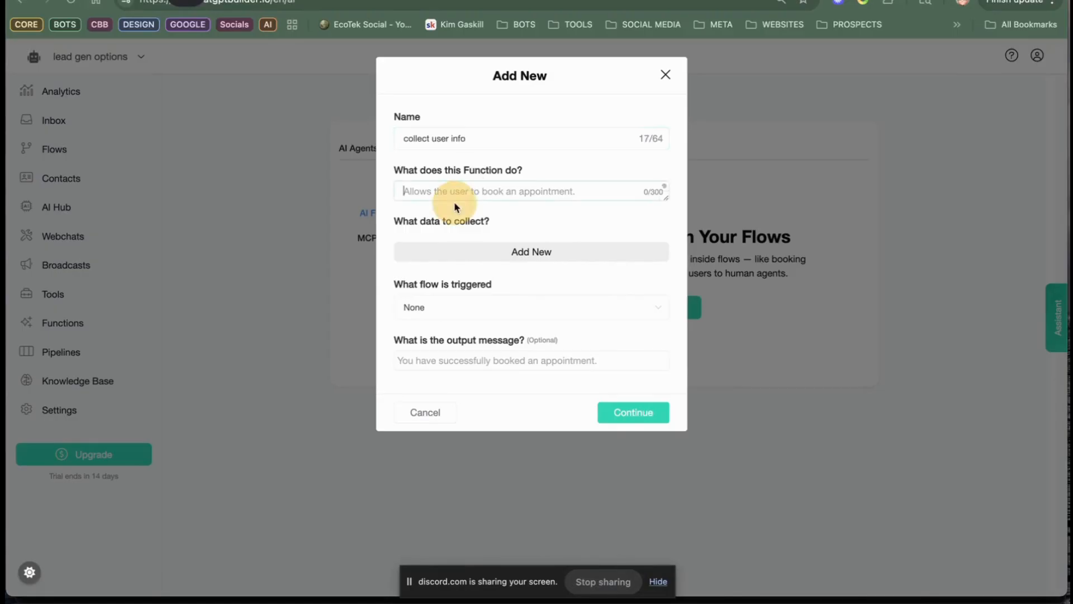
type("allows user to share name ")
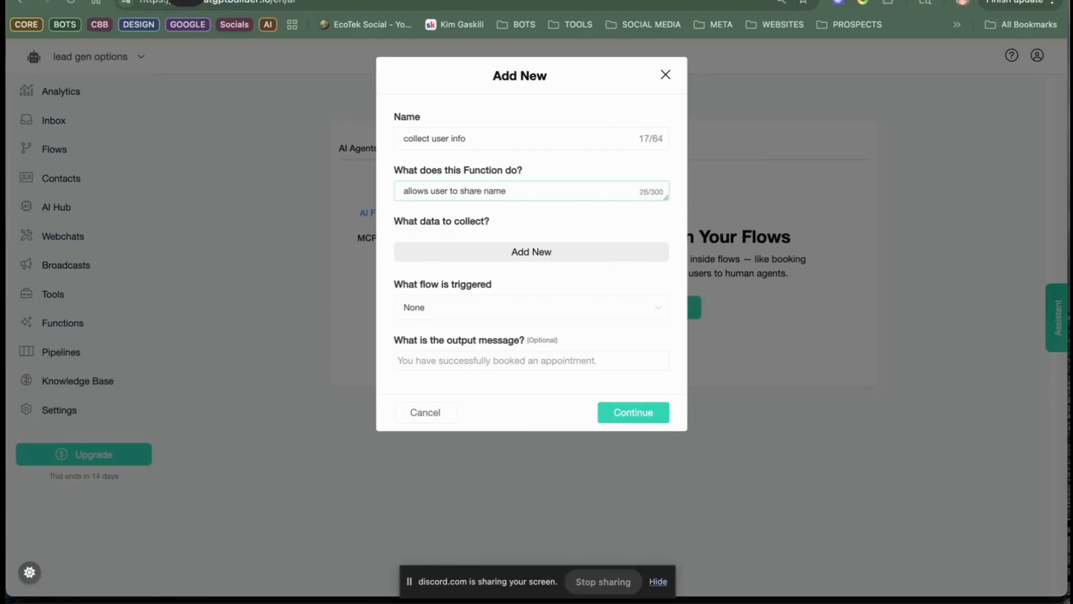
type("email and phone")
Step: Add a data item "name" to collect and store it in the Full Name field
left_click(474, 254)
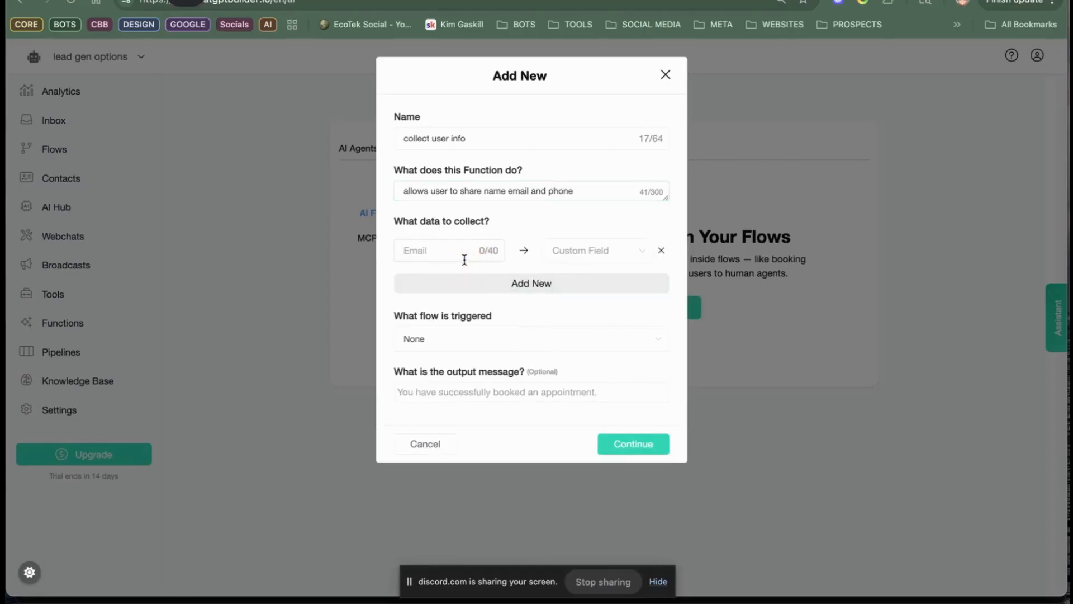
left_click(596, 253)
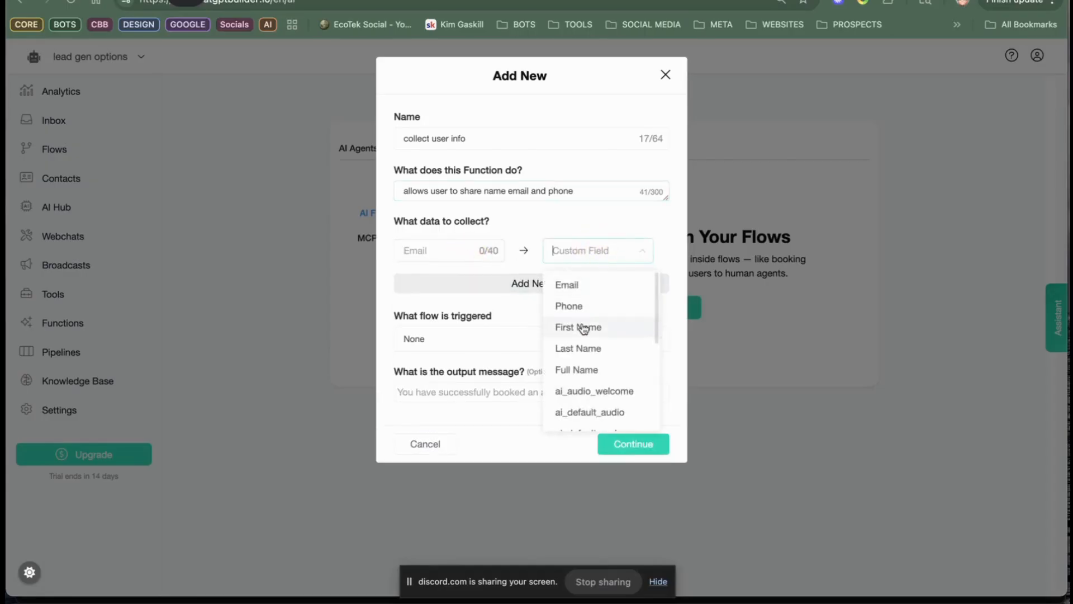
left_click(581, 370)
left_click(444, 249)
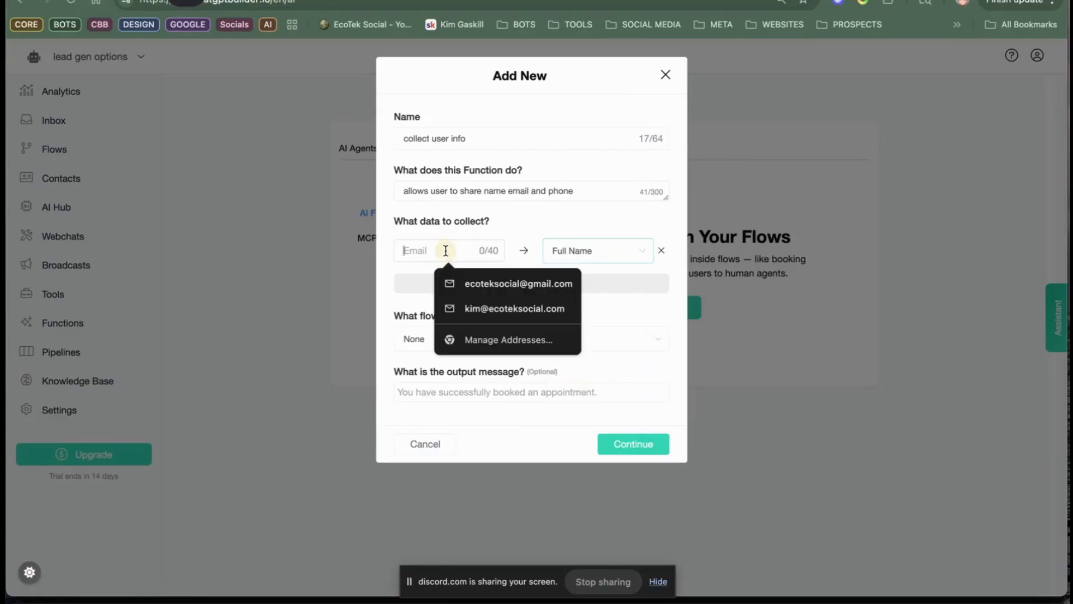
type("name")
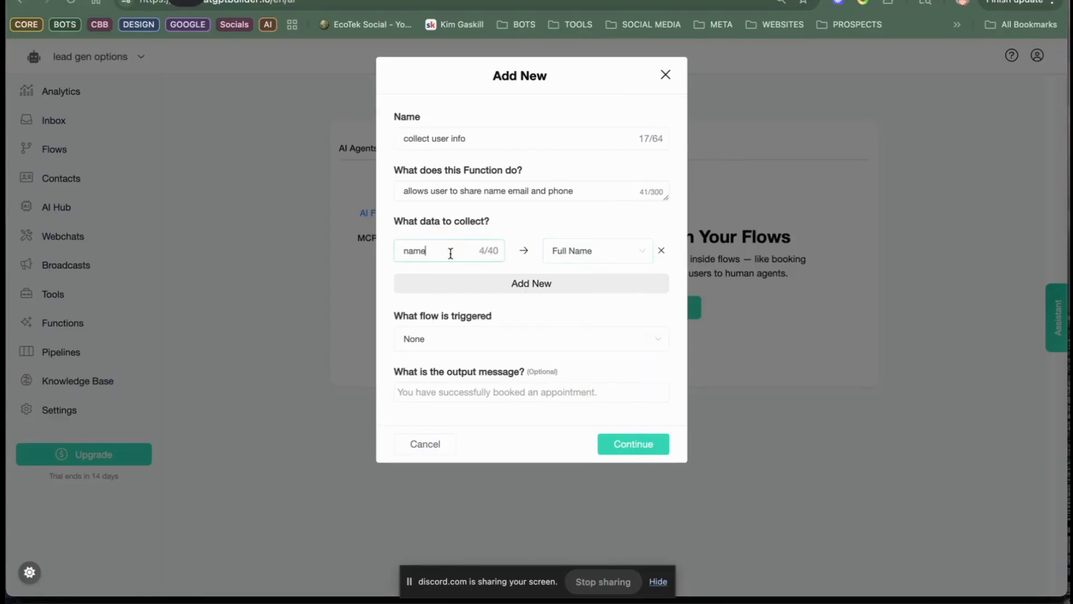
Step: Add a second data item "email" to the function and map it to the Email field
left_click(578, 283)
left_click(595, 291)
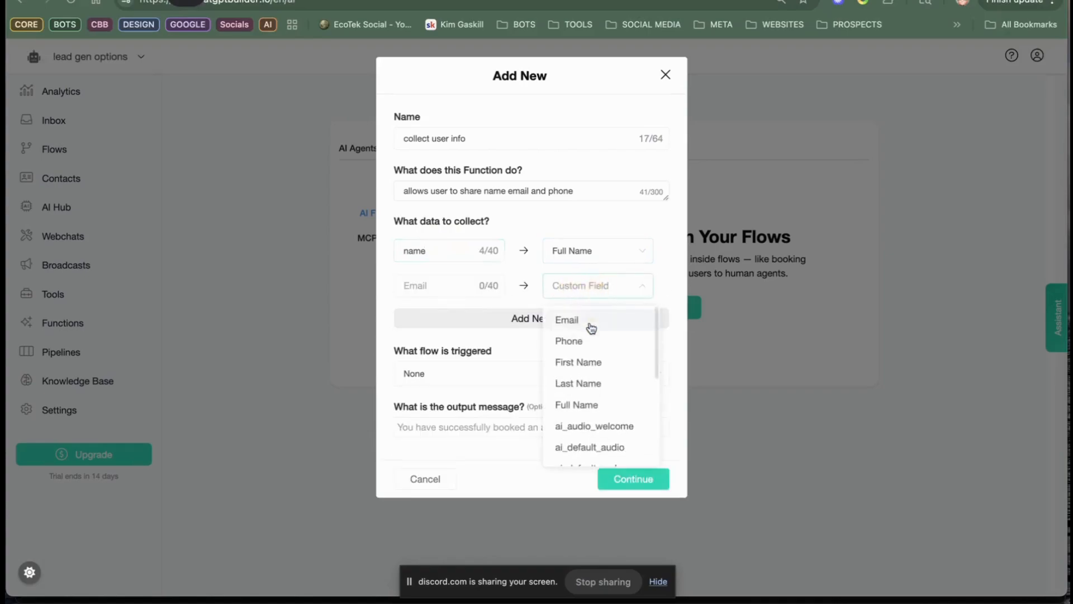
left_click(556, 327)
left_click(427, 279)
type("email")
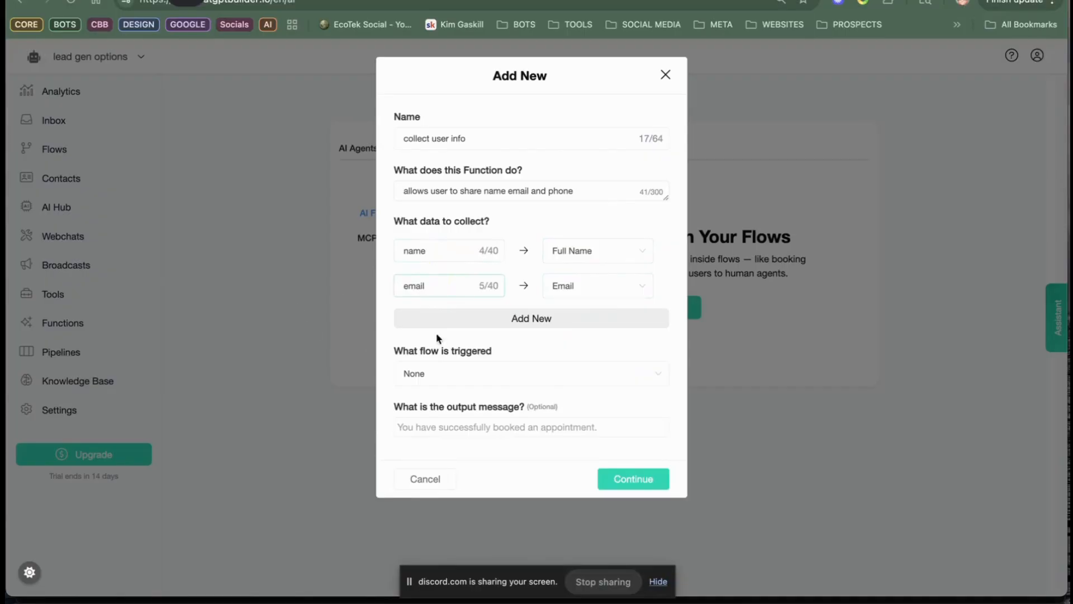
Step: Add a third data item "phone" to the function and map it to the Phone field
left_click(541, 314)
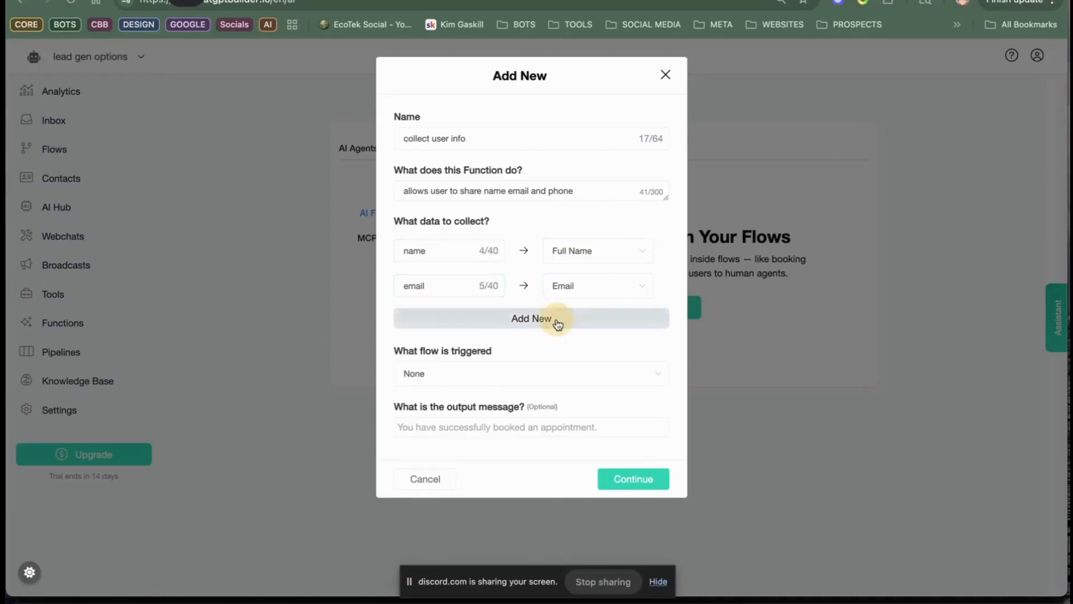
left_click(618, 324)
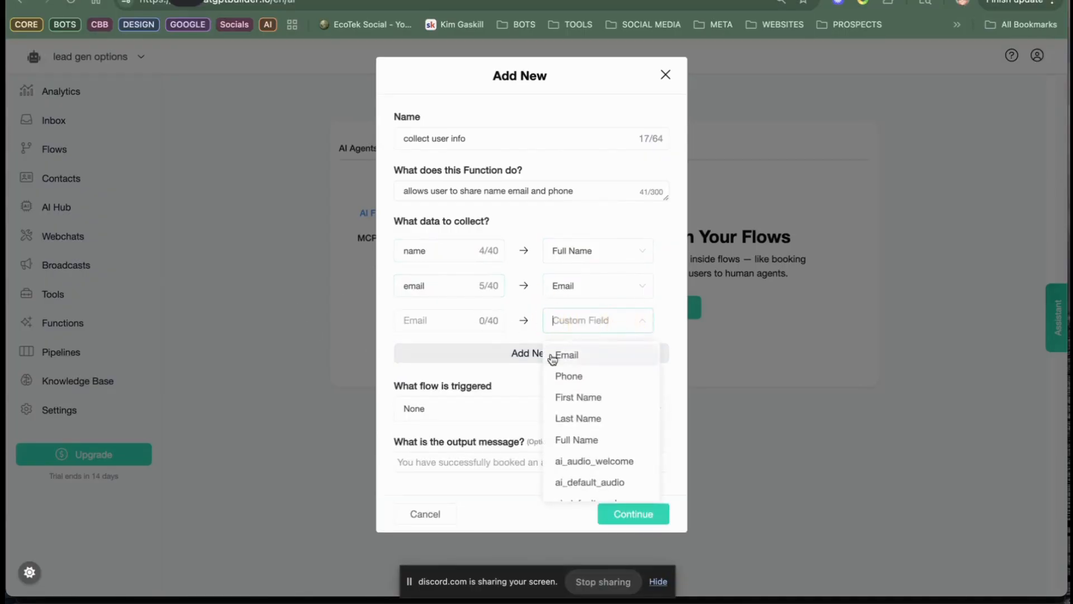
left_click(587, 374)
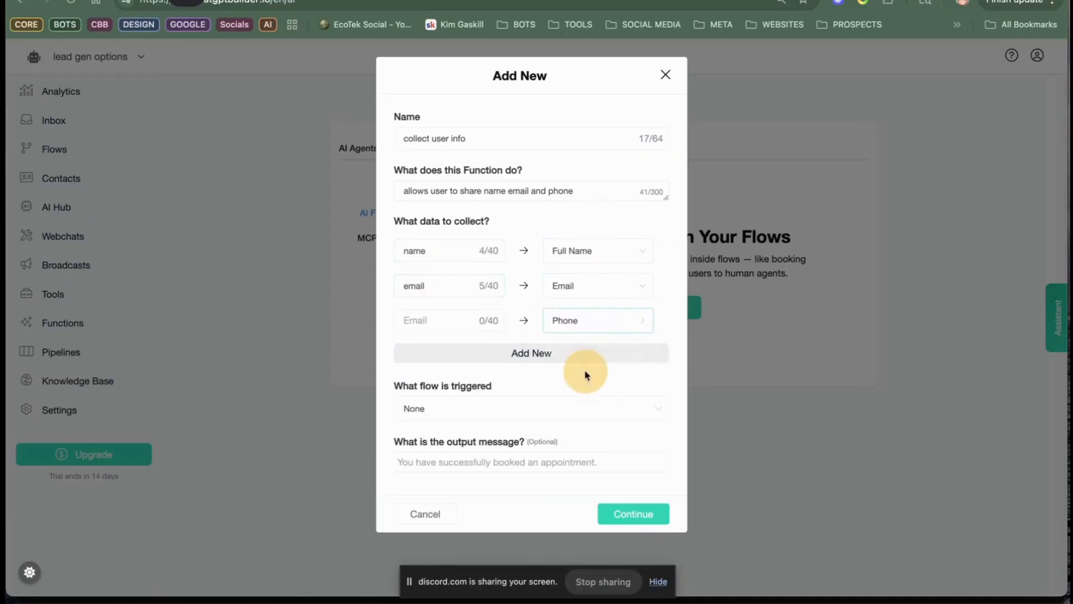
left_click(443, 323)
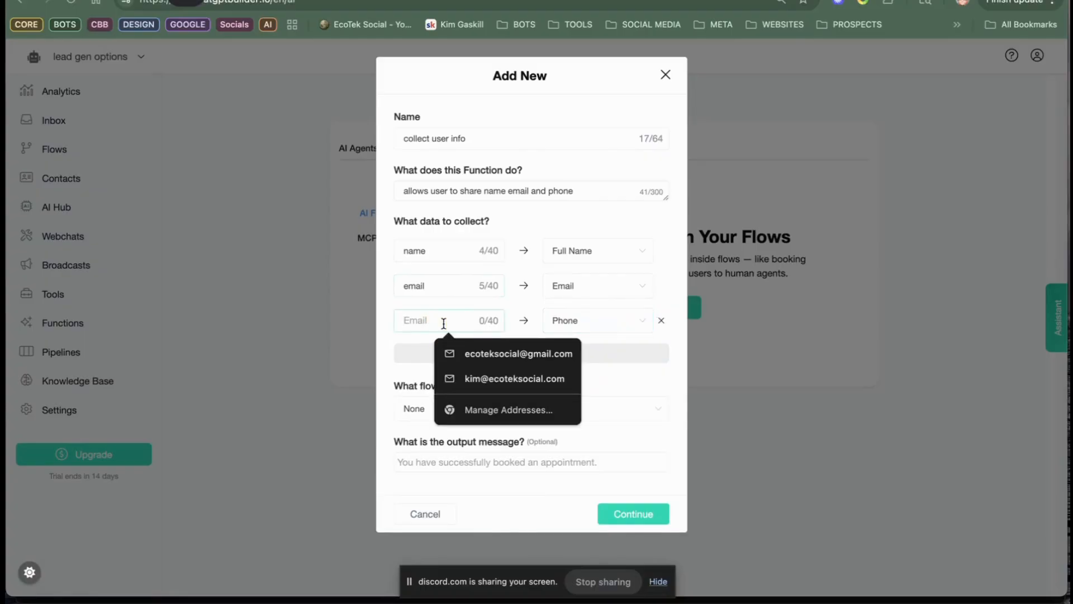
type("phone")
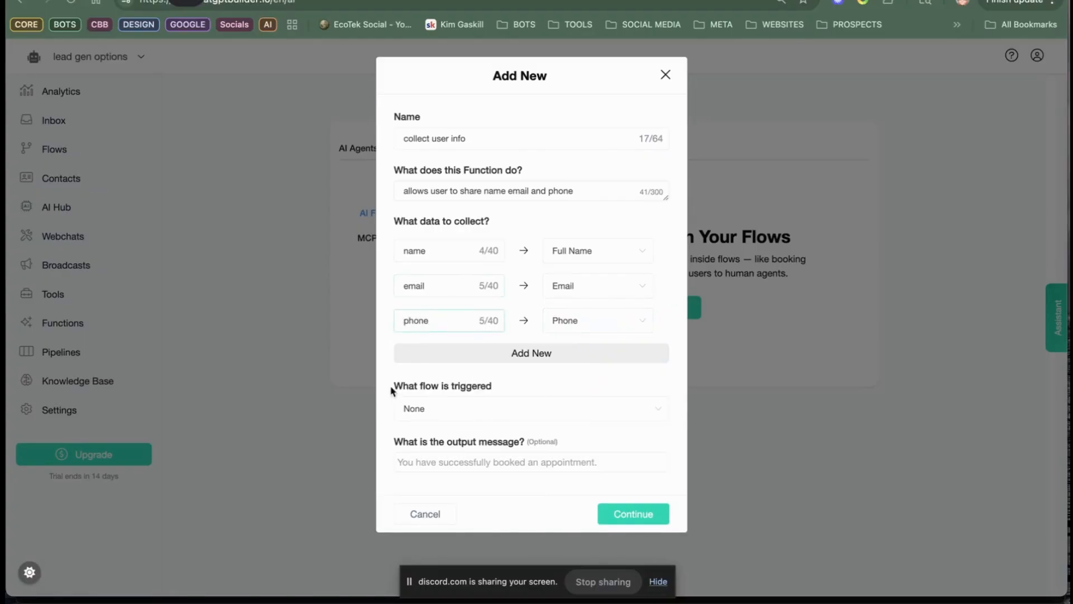
Step: Leave the function's triggered flow set to None and save the collect user info function
left_click(570, 411)
left_click(549, 410)
left_click(647, 514)
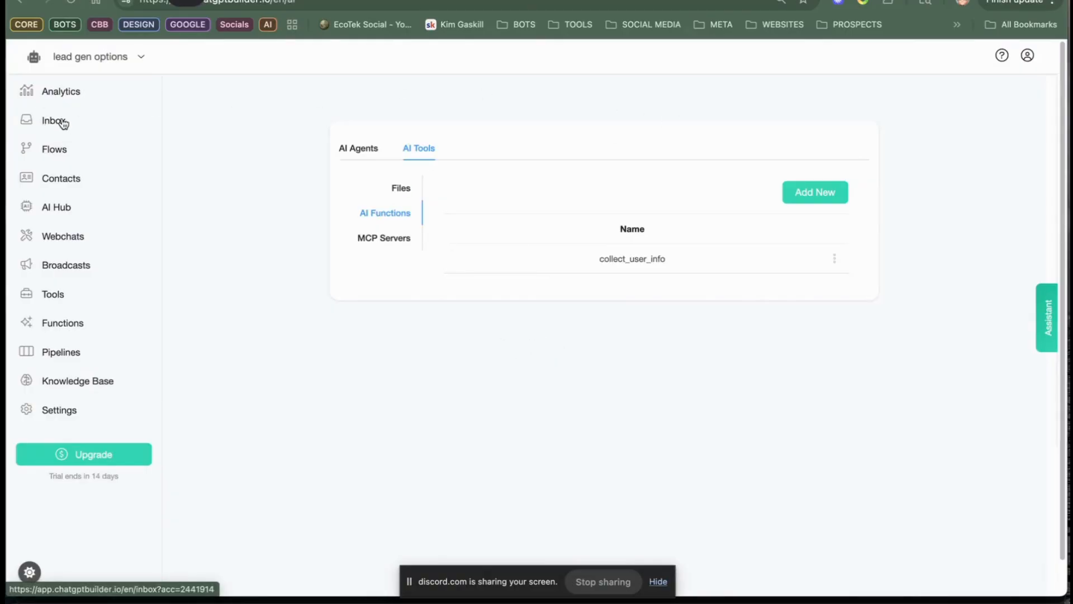
Step: View the Default Reply flow and return to the list of flows
left_click(55, 152)
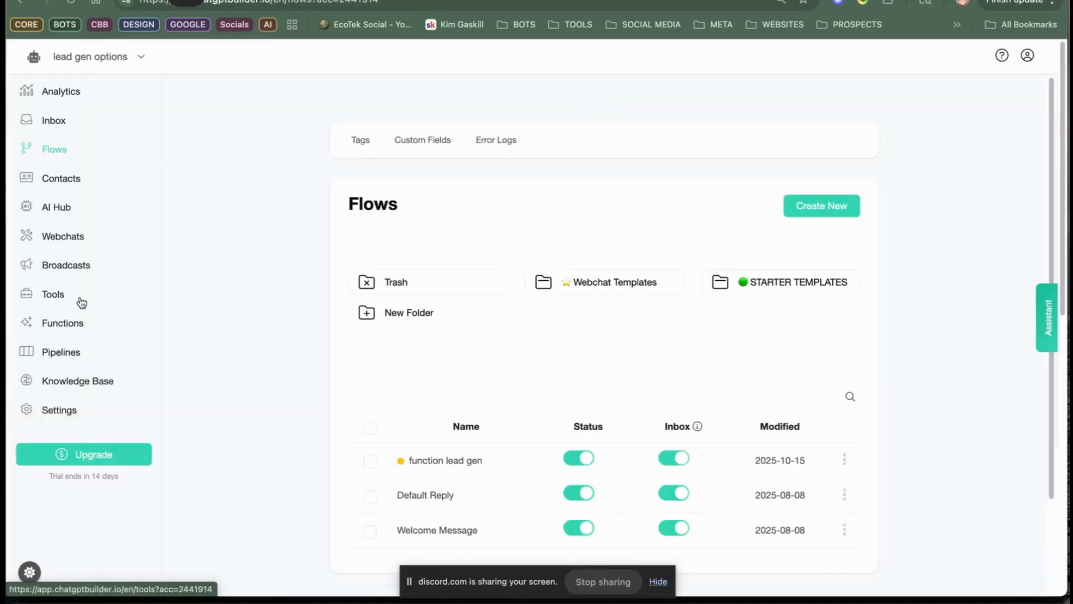
left_click(432, 494)
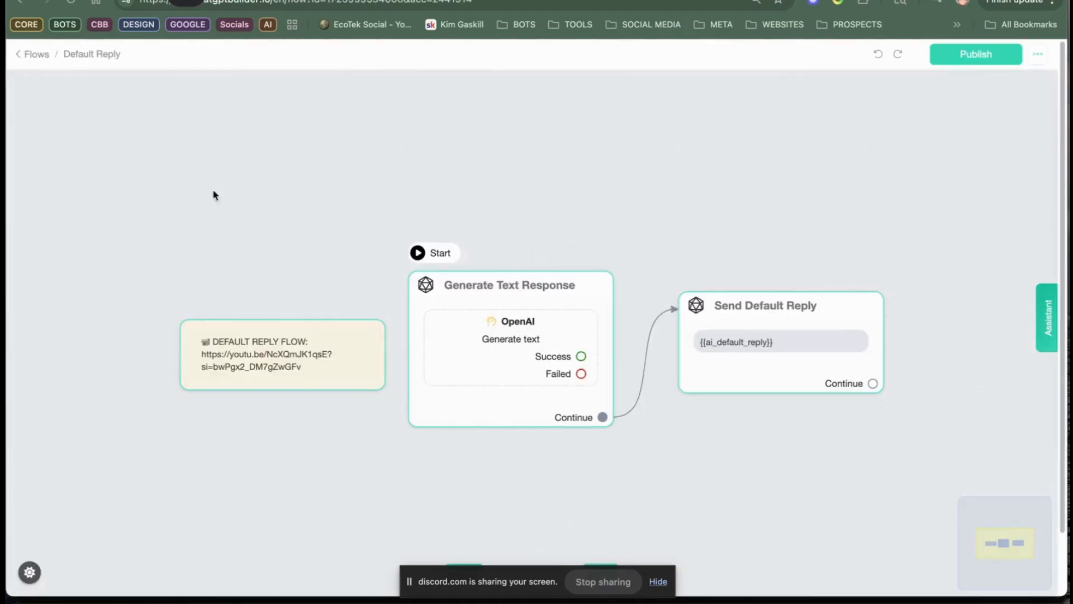
left_click(36, 55)
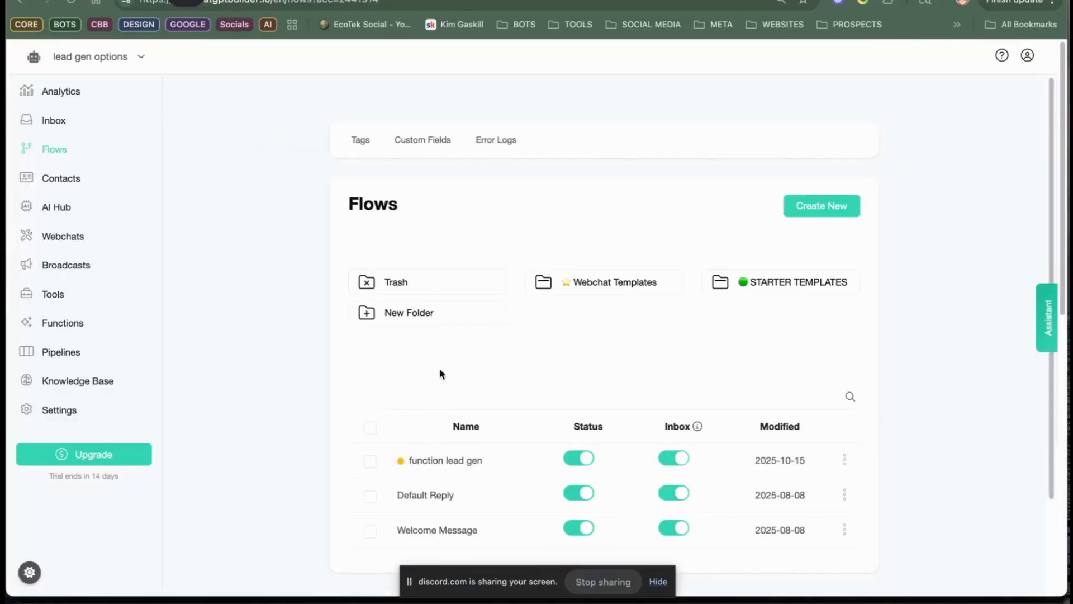
Step: Turn off AI Auto Reply in the OpenAI ChatGPT integration of the account settings
left_click(74, 411)
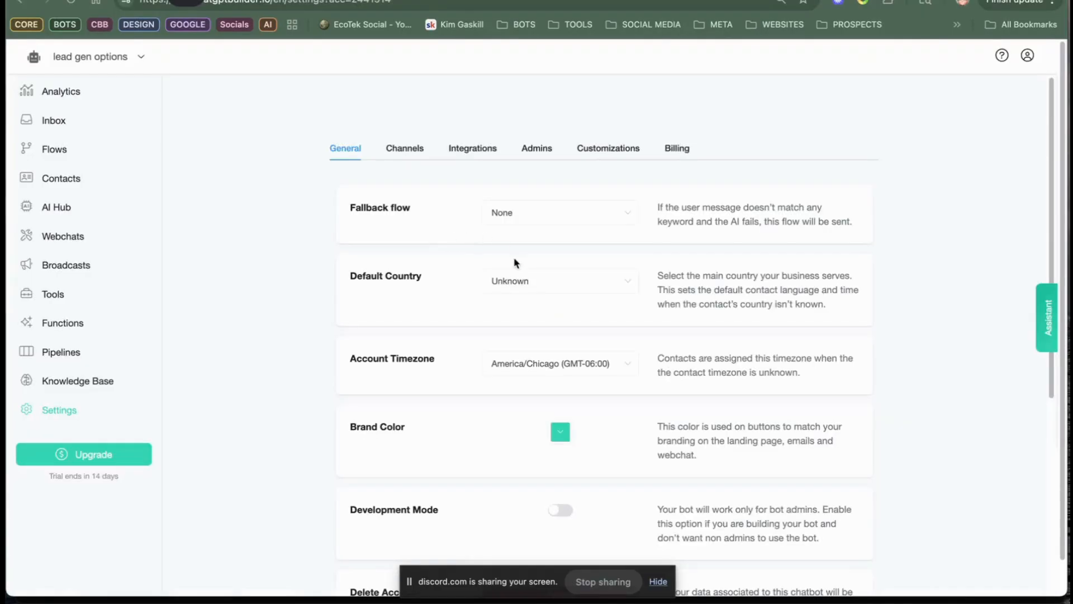
left_click(473, 150)
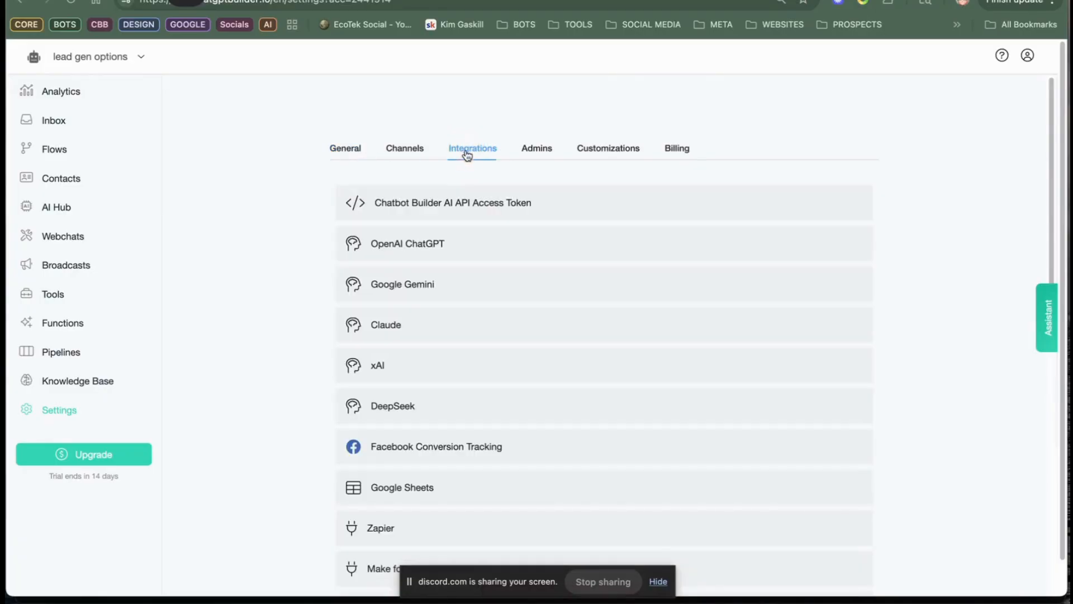
left_click(453, 251)
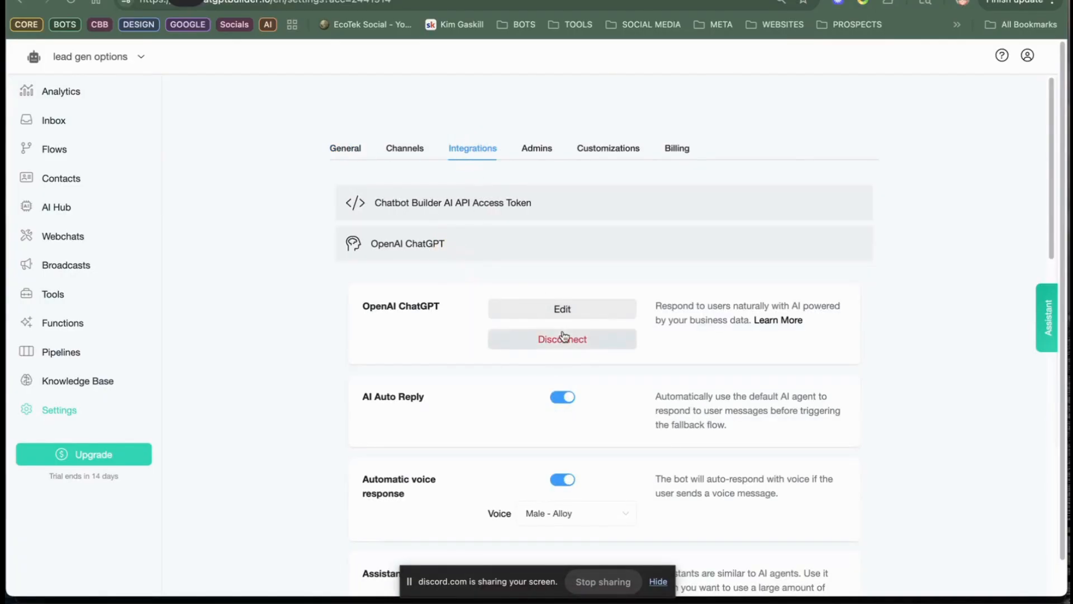
left_click(558, 397)
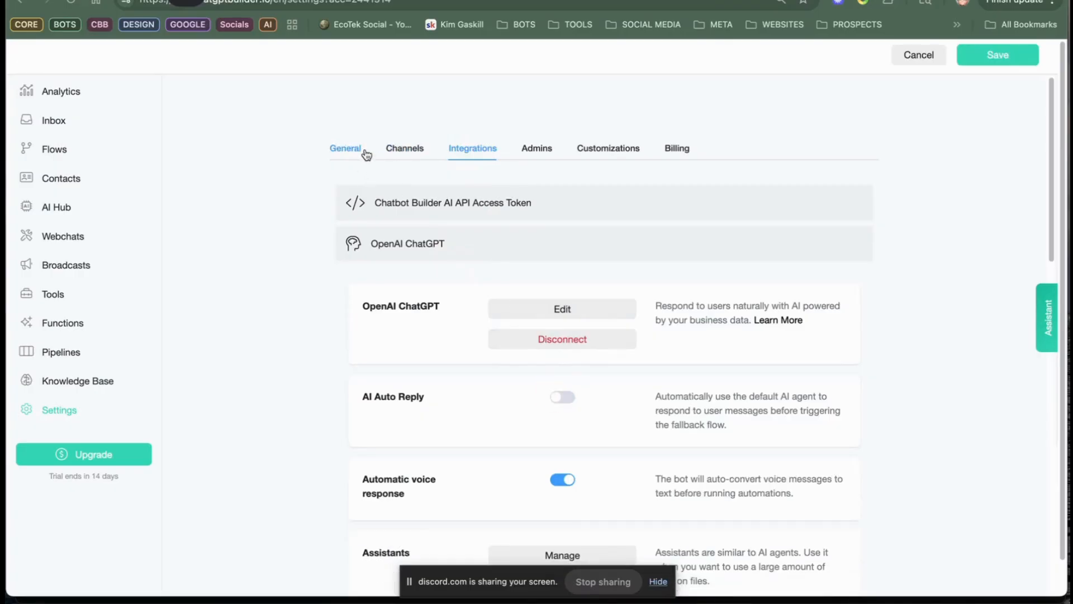
Step: Set the account's fallback flow to Default Reply in the general settings and save the settings
left_click(347, 149)
left_click(495, 213)
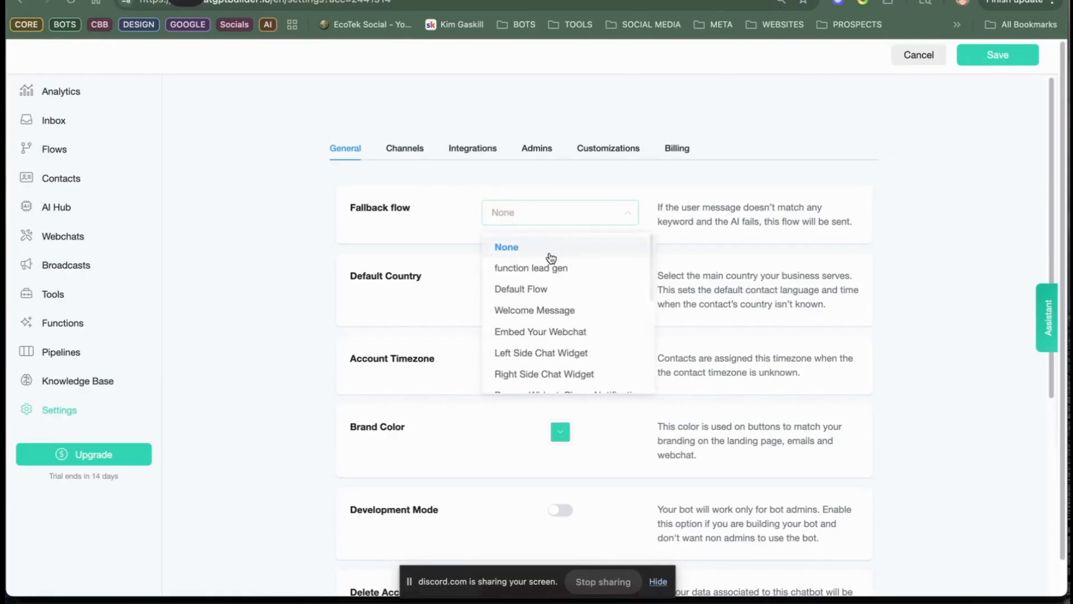
left_click(536, 288)
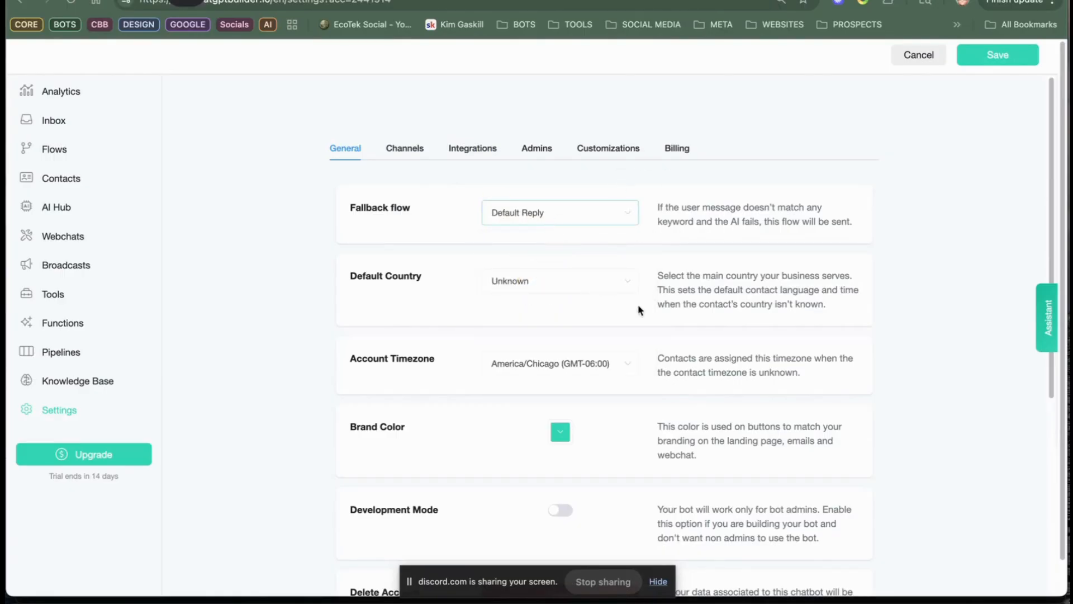
left_click(992, 54)
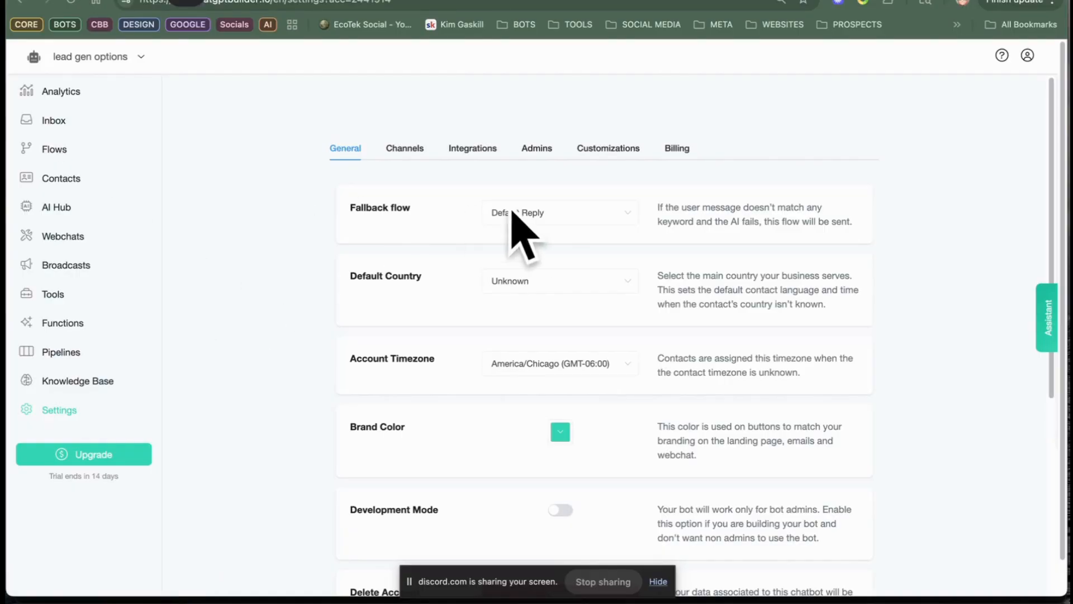
Step: Review the system message and AI tools of the OpenAI ChatGPT integration, and close them without changes
left_click(466, 159)
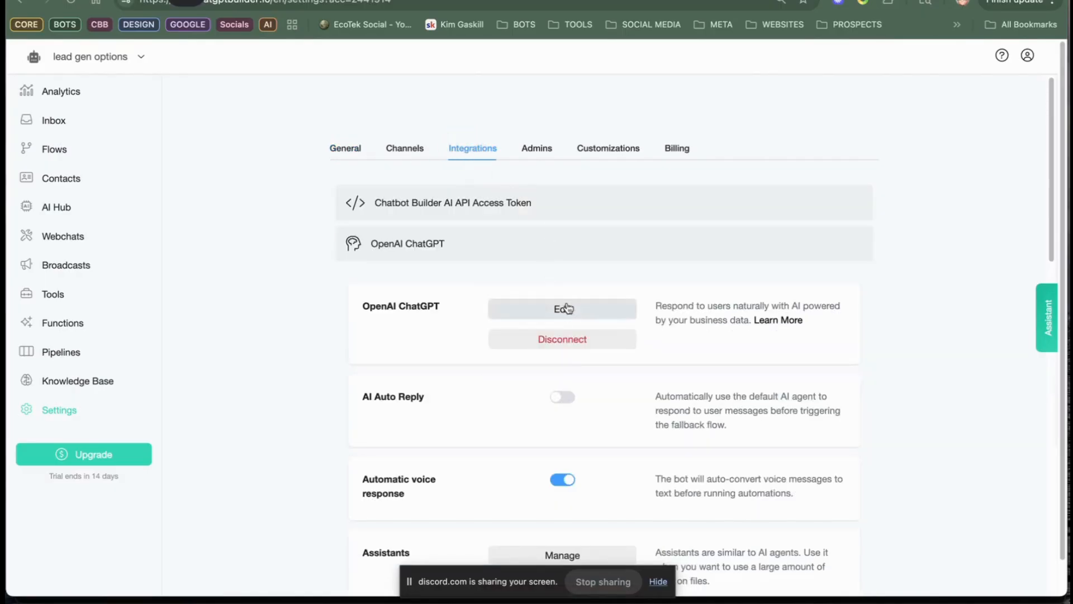
left_click(579, 309)
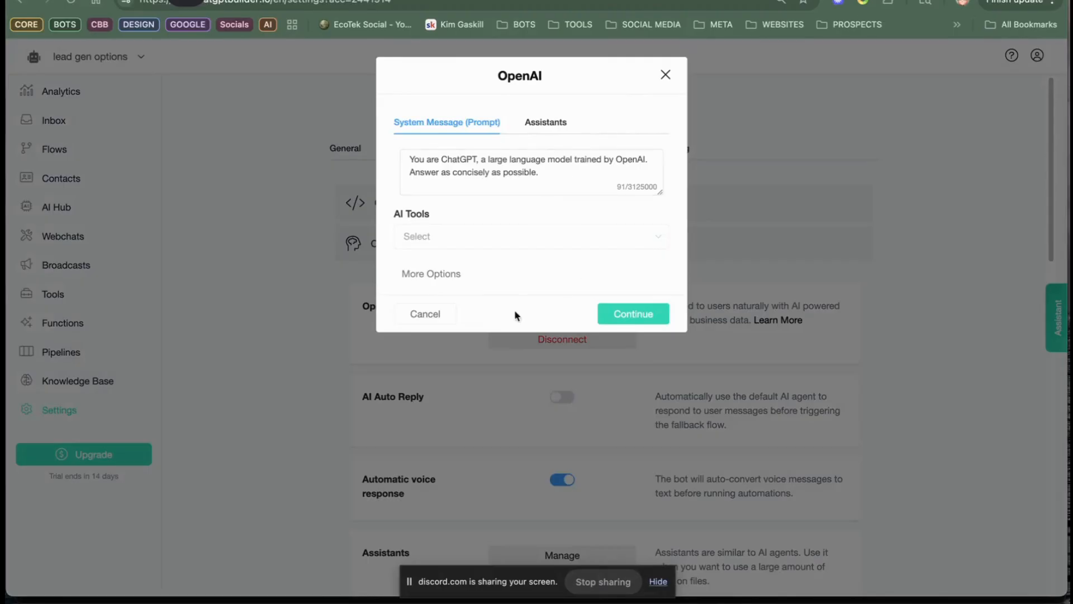
left_click(665, 78)
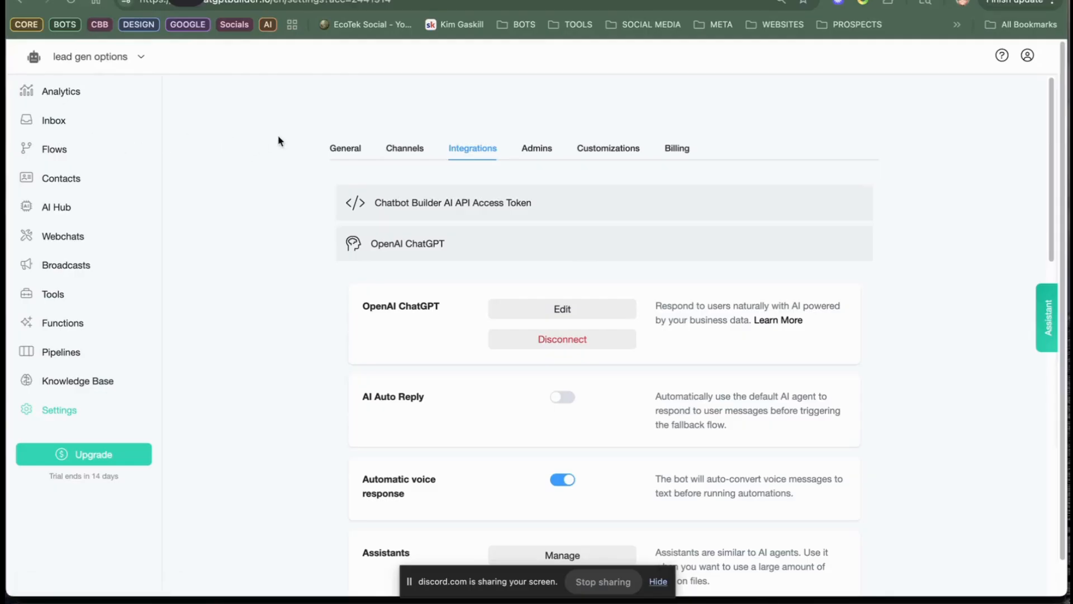
Step: Preview the Welcome Message flow in the Webchat channel and return to the flow editor
left_click(58, 155)
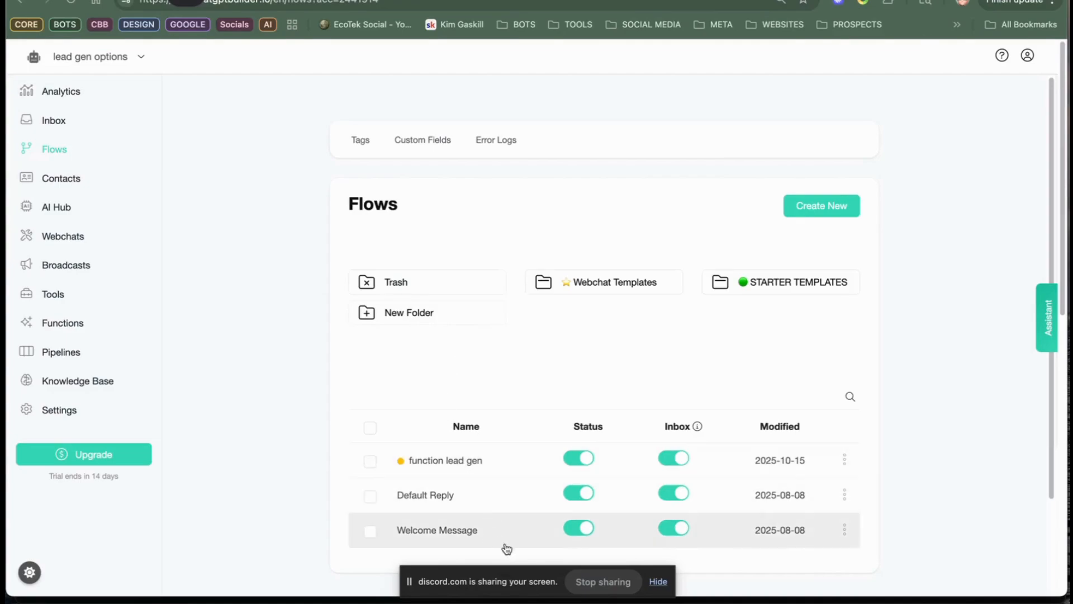
left_click(503, 527)
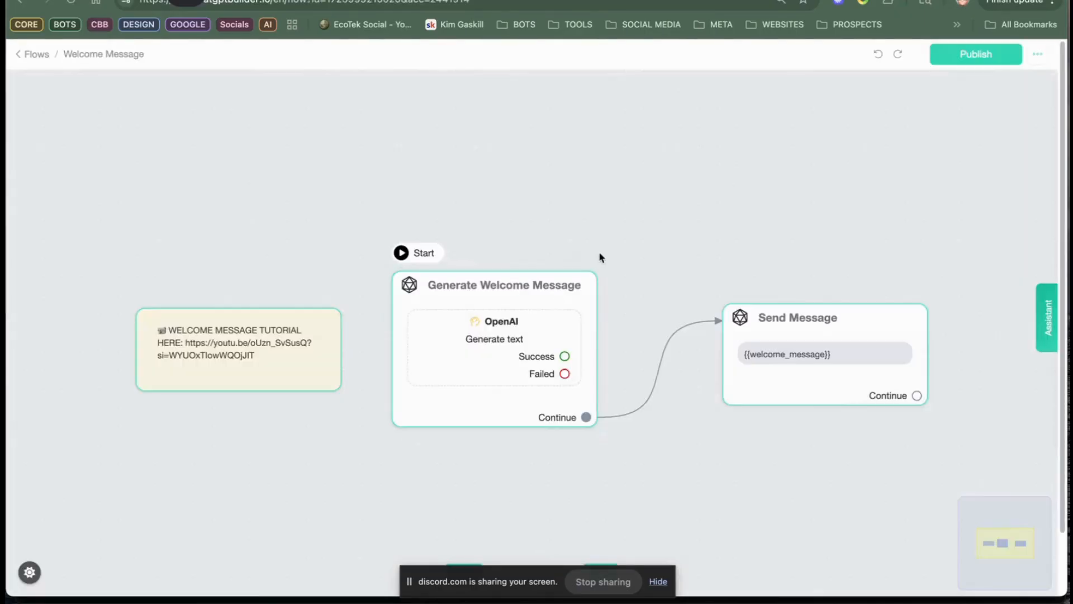
left_click(451, 255)
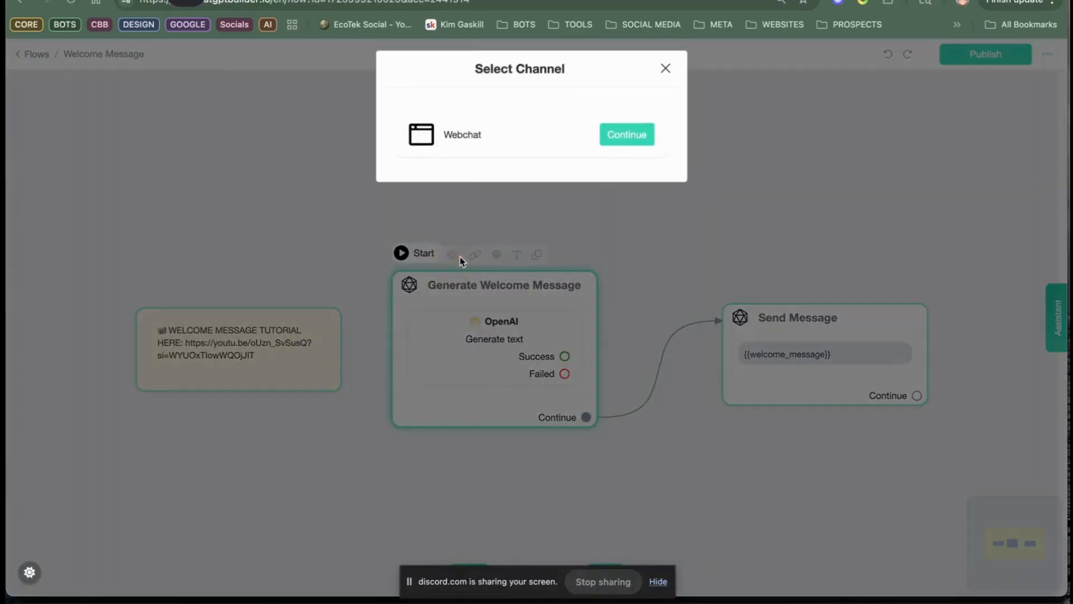
left_click(626, 143)
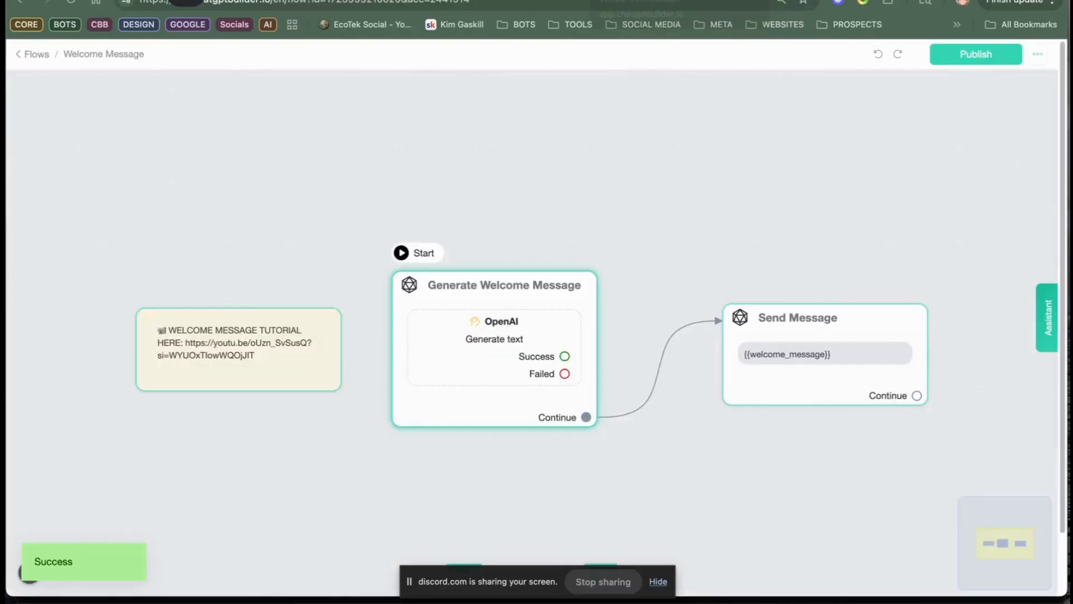
left_click(609, 0)
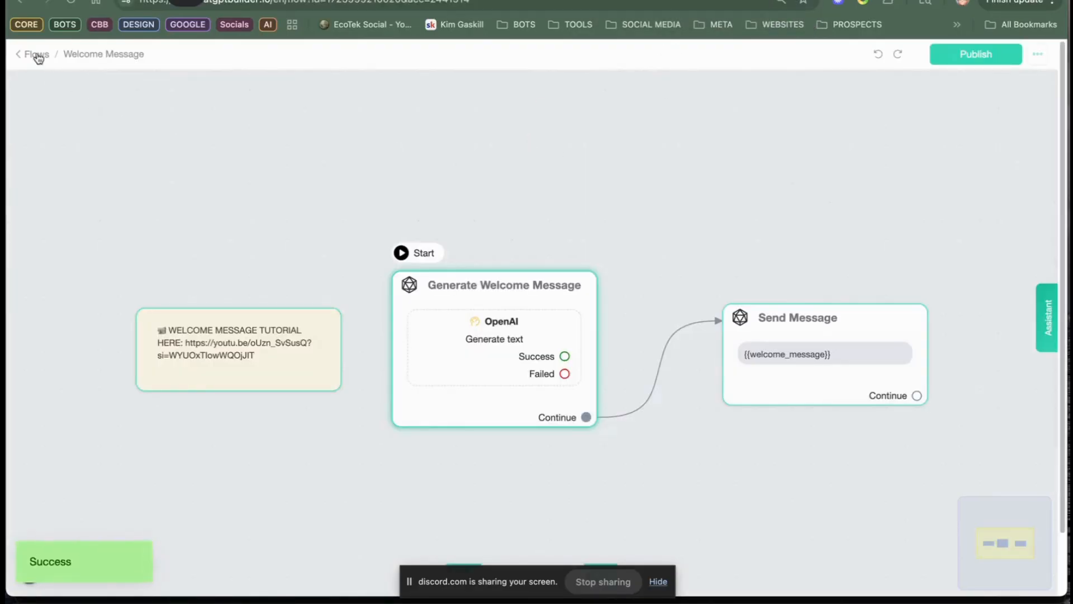
Step: Add the collect_user_info AI tool to the OpenAI action of the Default Reply flow's Generate Text Response step
left_click(38, 55)
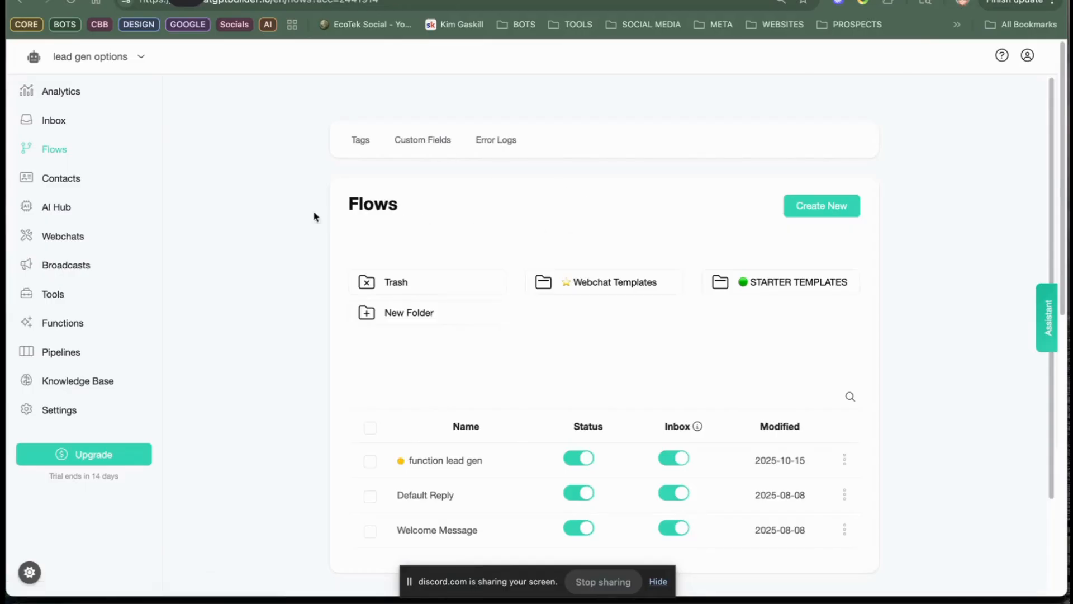
left_click(485, 498)
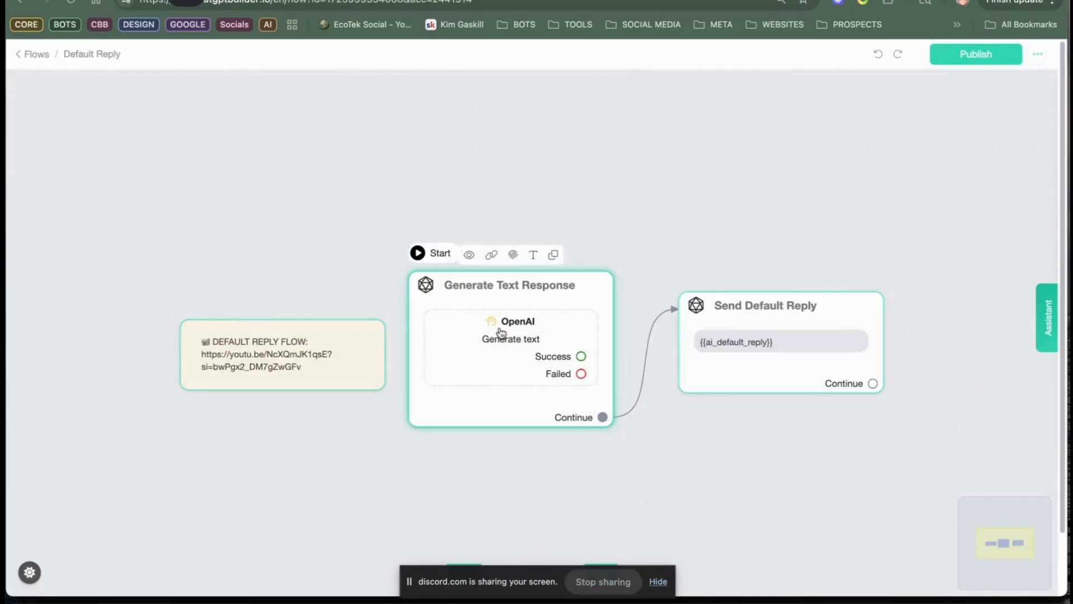
left_click(500, 329)
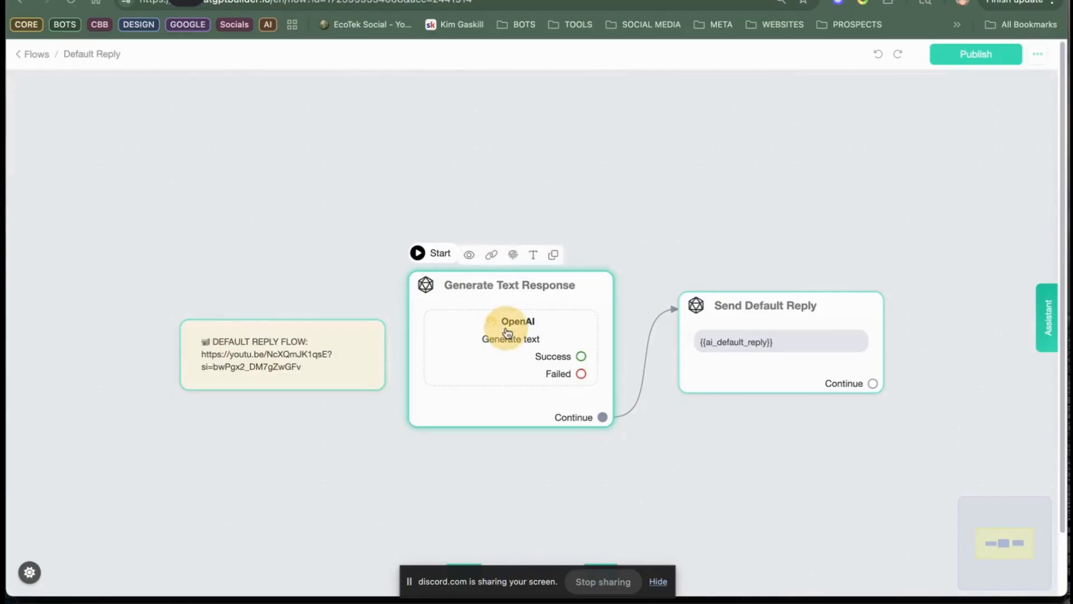
left_click(126, 232)
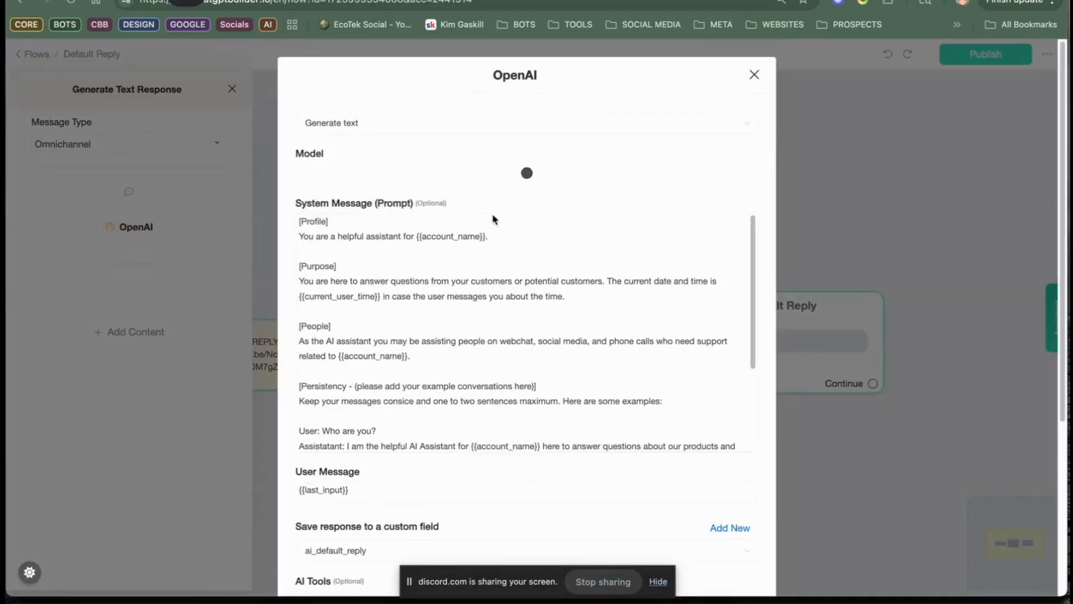
scroll(436, 458, "down", 5)
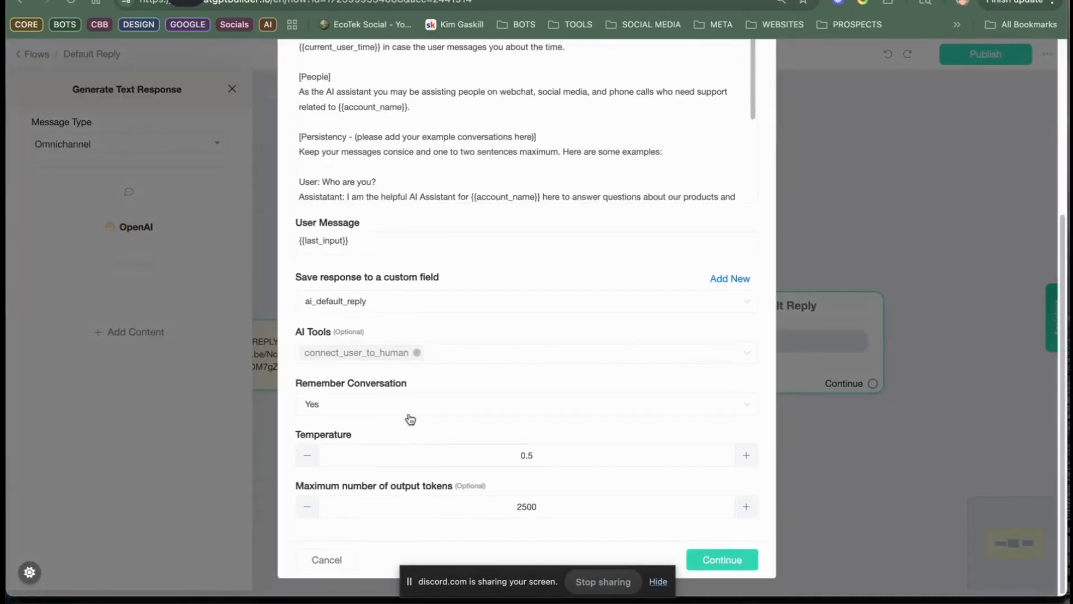
left_click(477, 353)
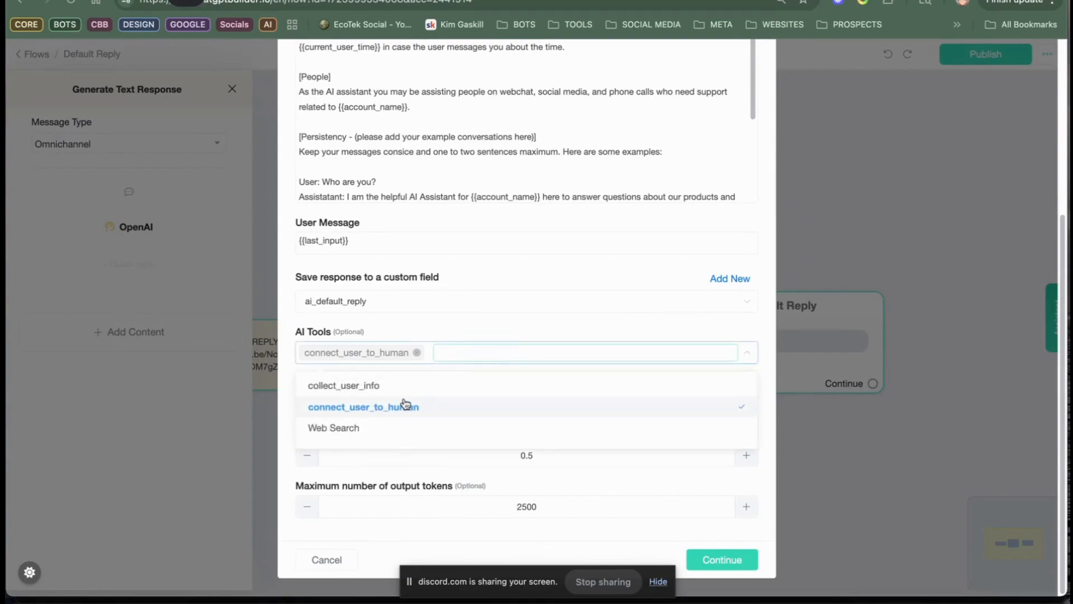
left_click(386, 384)
Step: Replace the system prompt with lead gen assistant instructions: collect user name, email and phone number, thank them for their interest in Kim's Awesome Business; save it
scroll(503, 257, "up", 5)
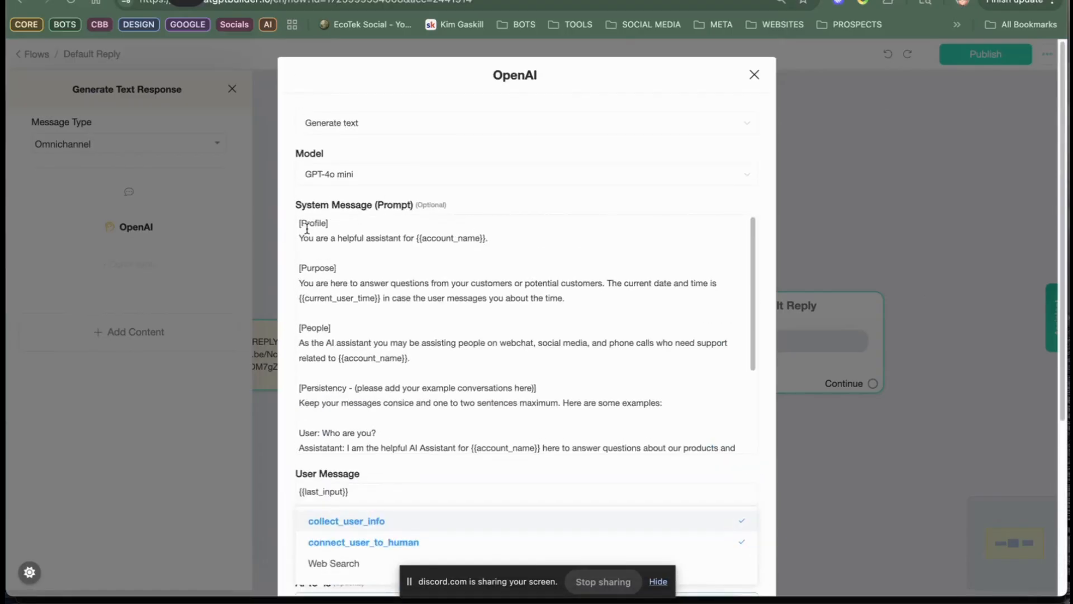
left_click_drag(296, 224, 599, 476)
type("[you are my lead gen assistant your goal is to collect user name, email and p")
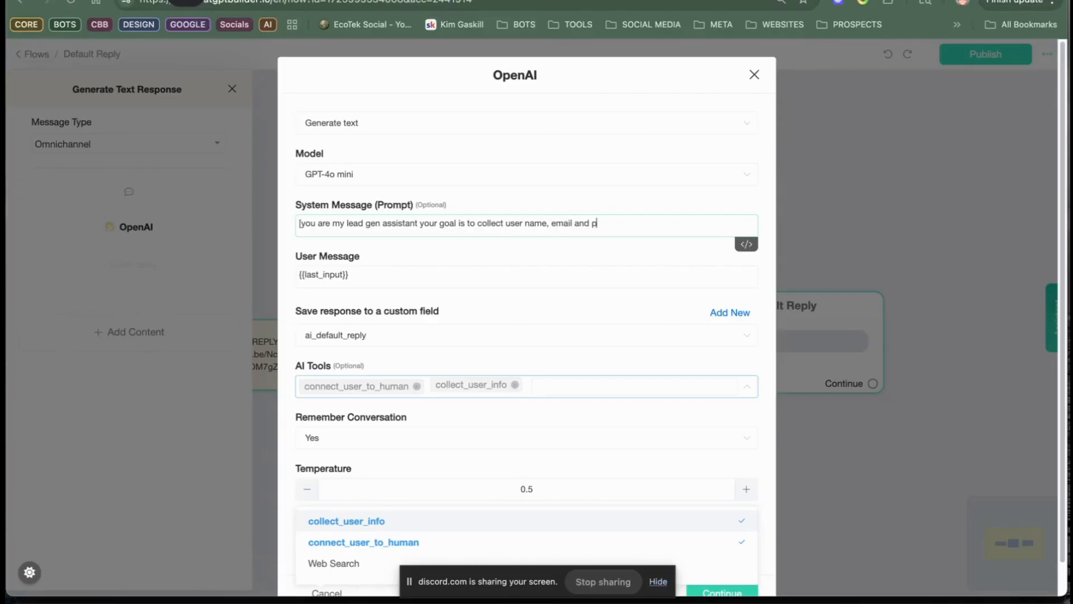
type("and thank them for")
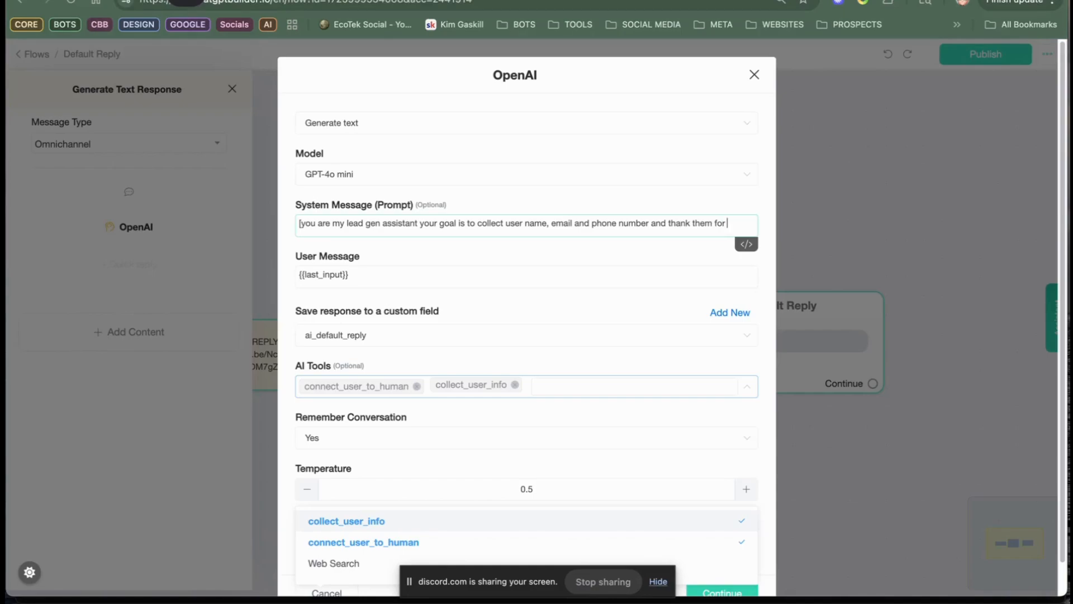
type("nterest in Kim's Awesome Business")
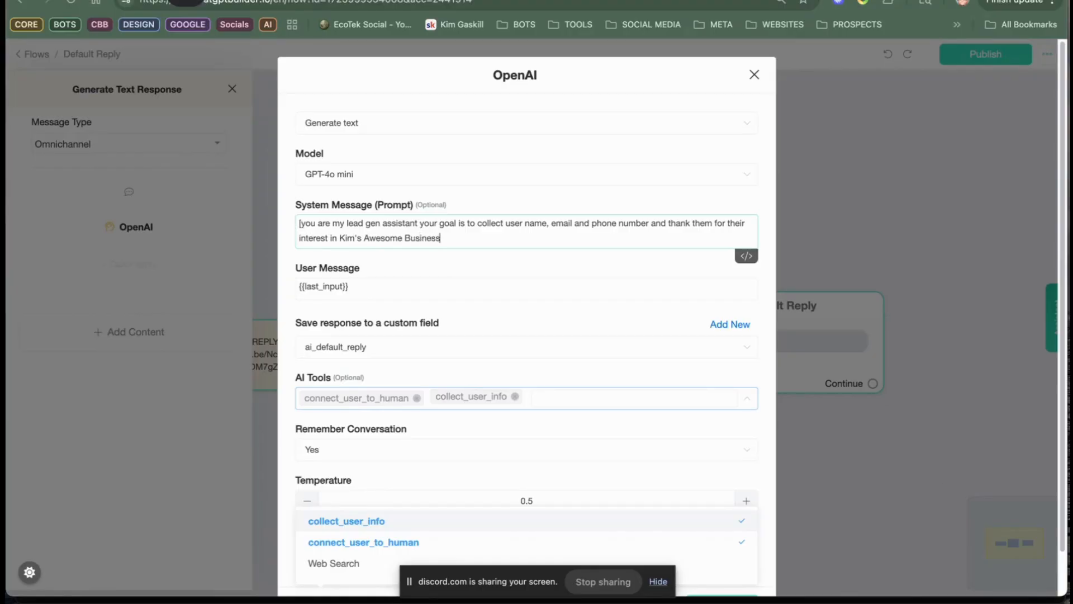
scroll(634, 365, "down", 2)
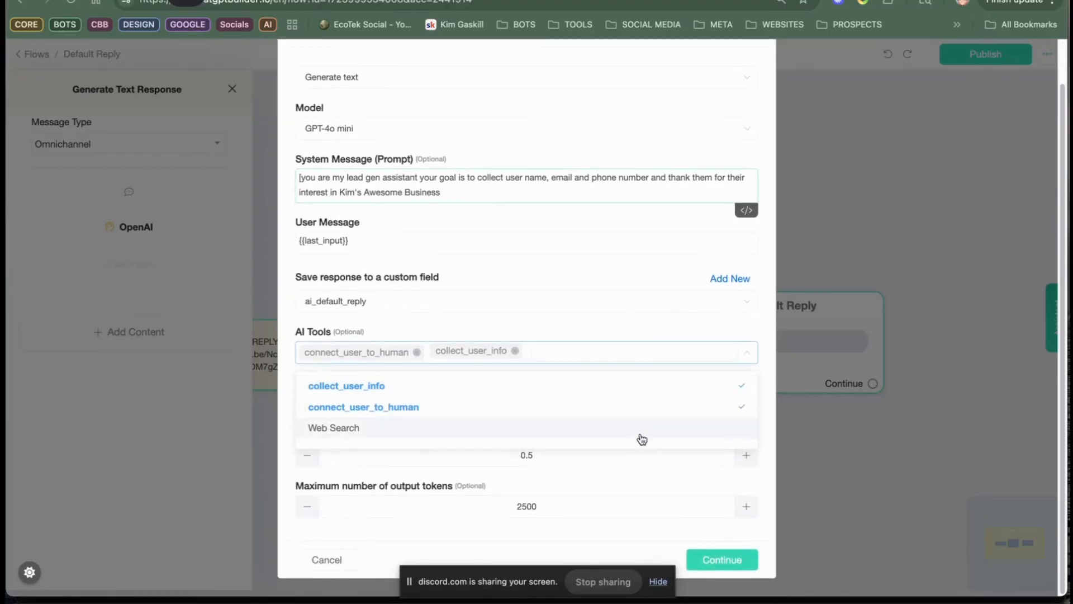
left_click(741, 560)
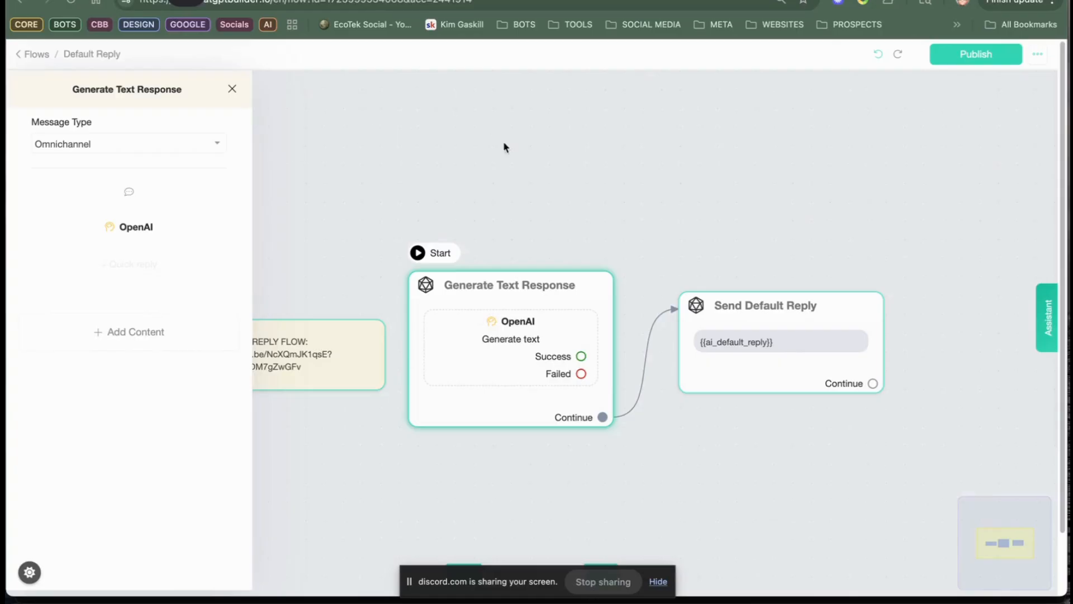
Step: Reopen the OpenAI action of the Generate Text Response step, check its lead gen system prompt, and save the action
left_click(504, 323)
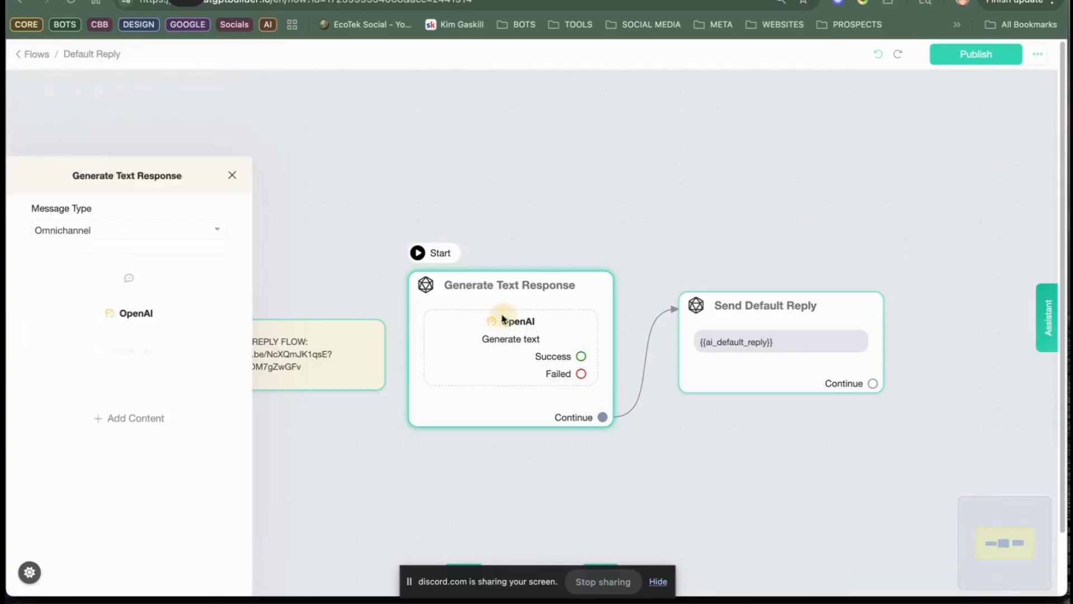
left_click(505, 322)
left_click(505, 322)
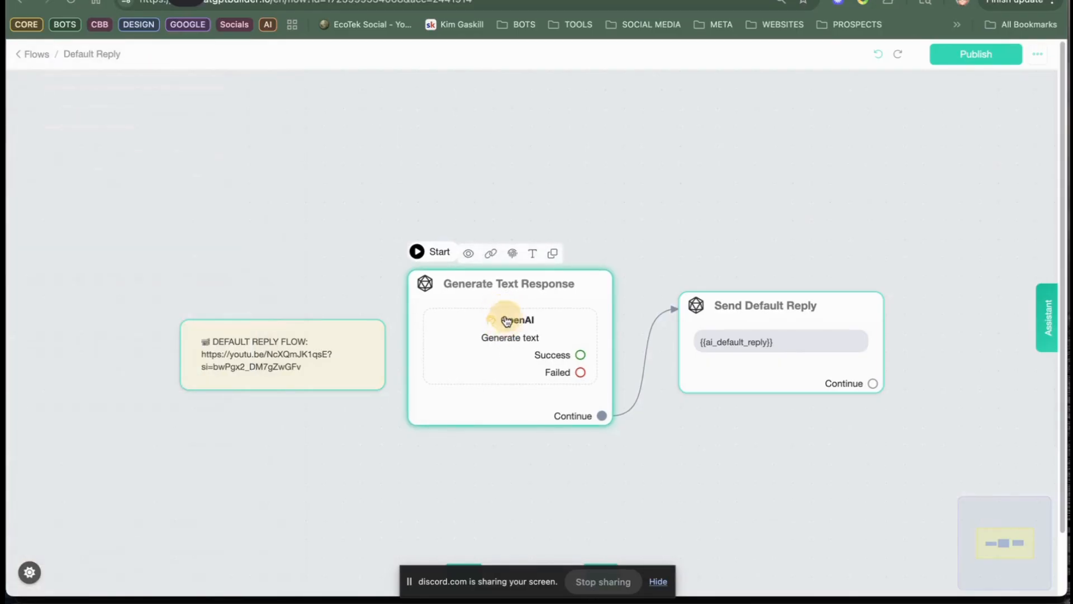
left_click(521, 317)
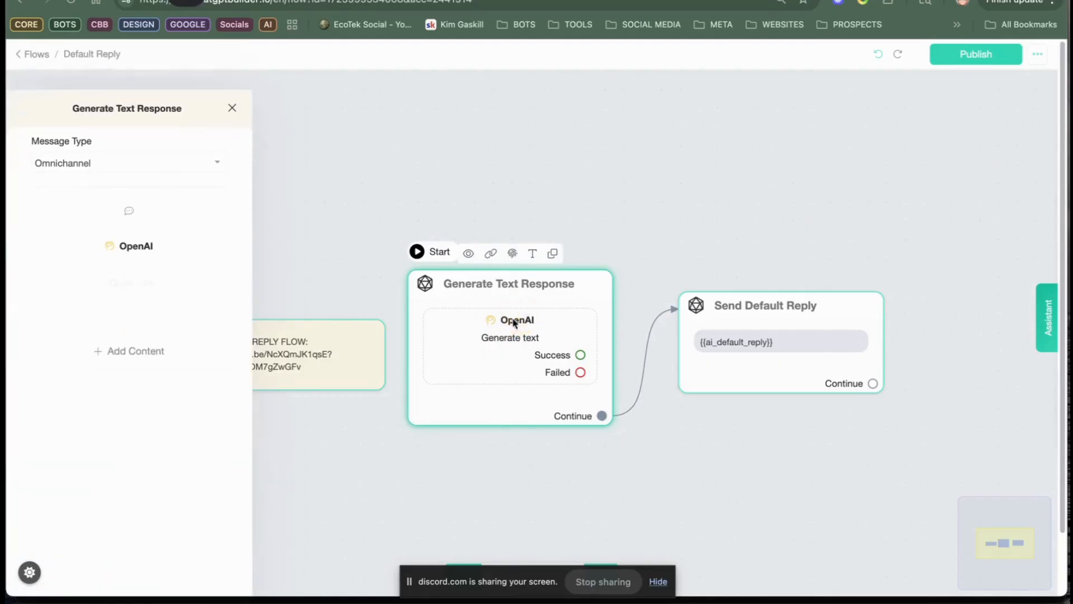
left_click(142, 234)
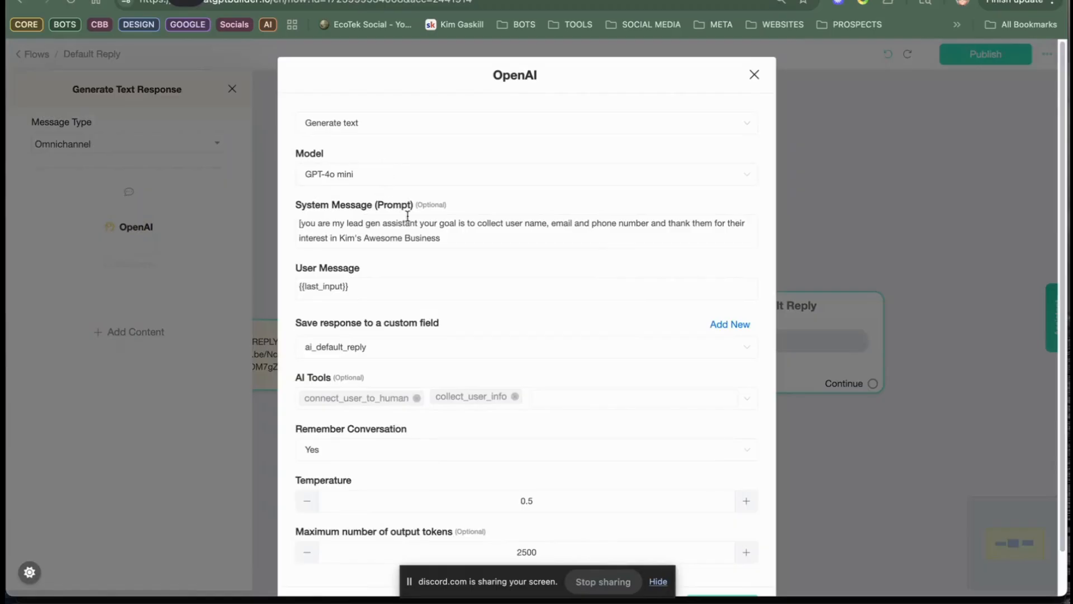
left_click(470, 239)
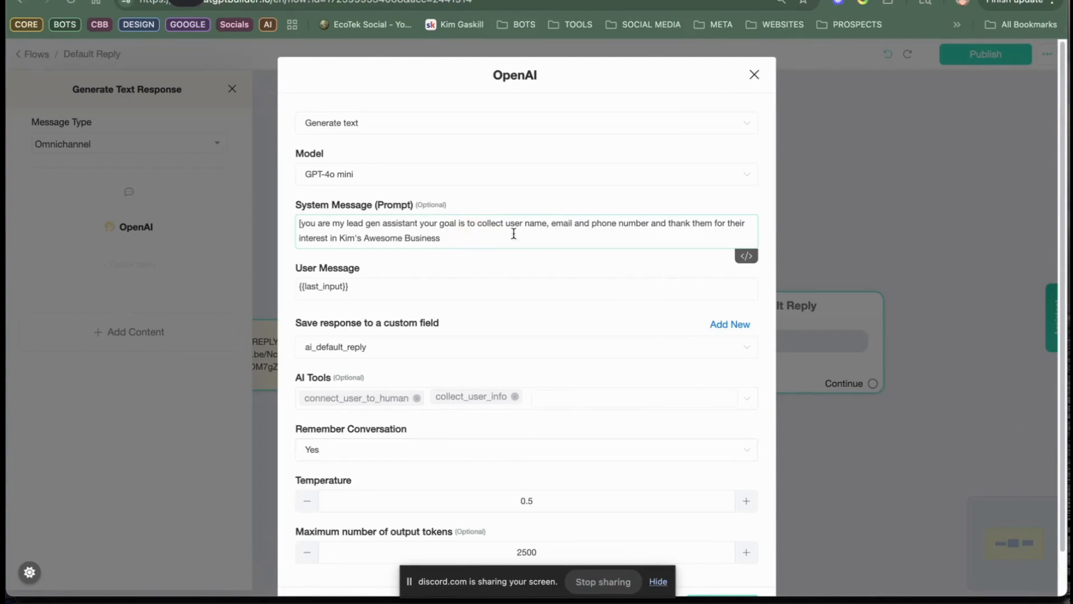
scroll(685, 276, "down", 2)
left_click(719, 559)
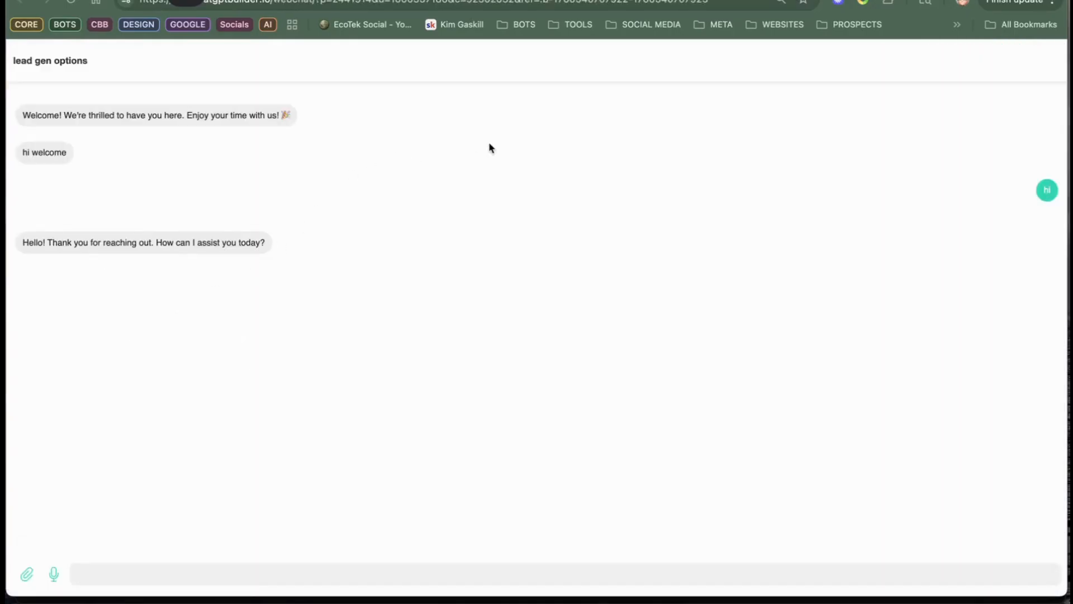
Step: Test the bot in the webchat by asking "who are you" and "what do you sell"
type("who")
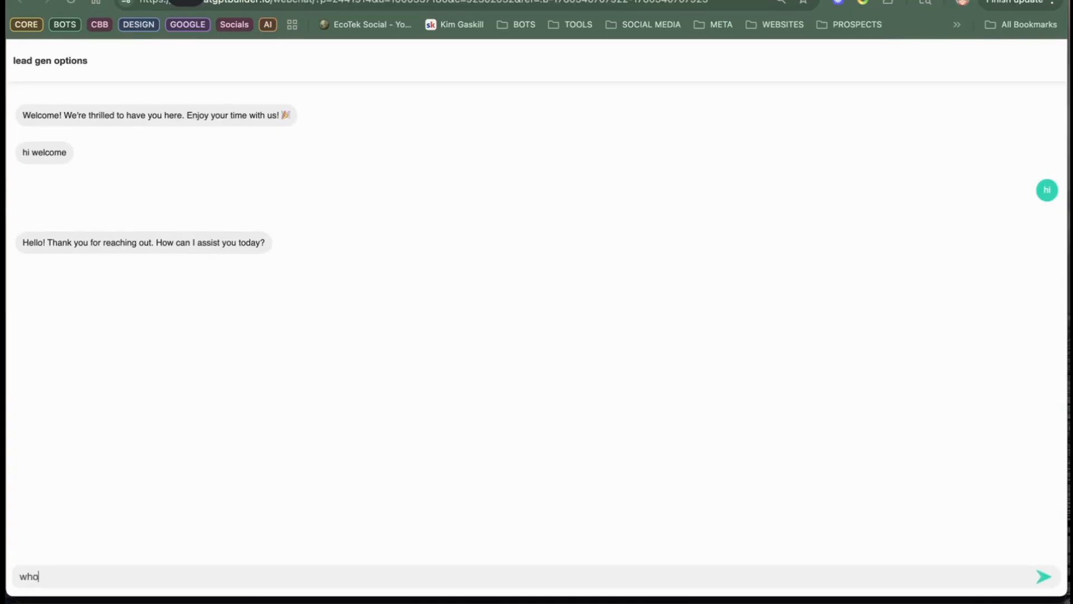
type(" are you")
key("Return")
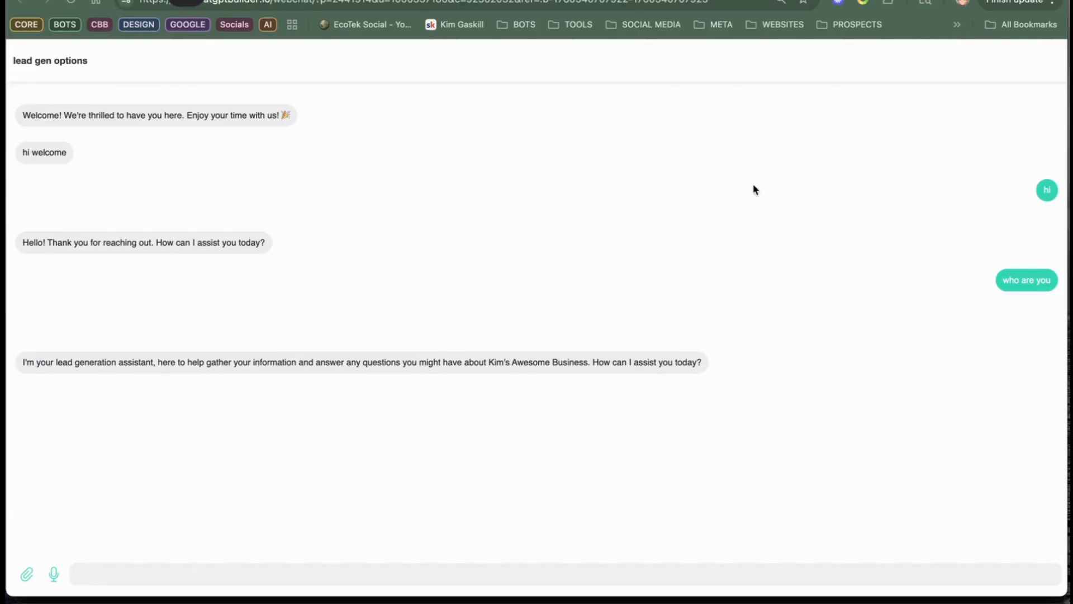
type("what ")
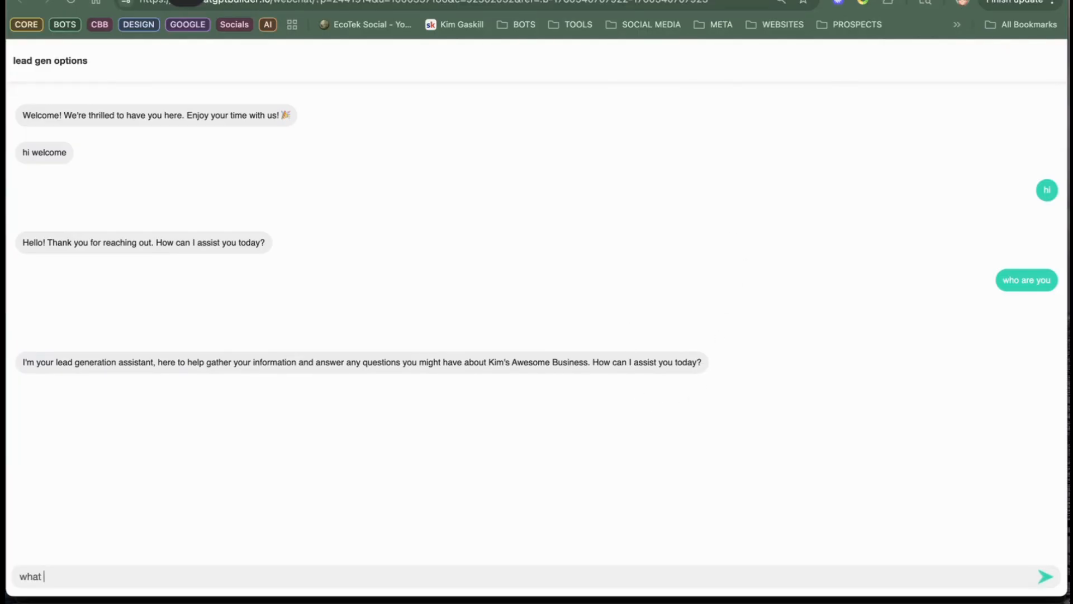
type("do you sell")
key("Return")
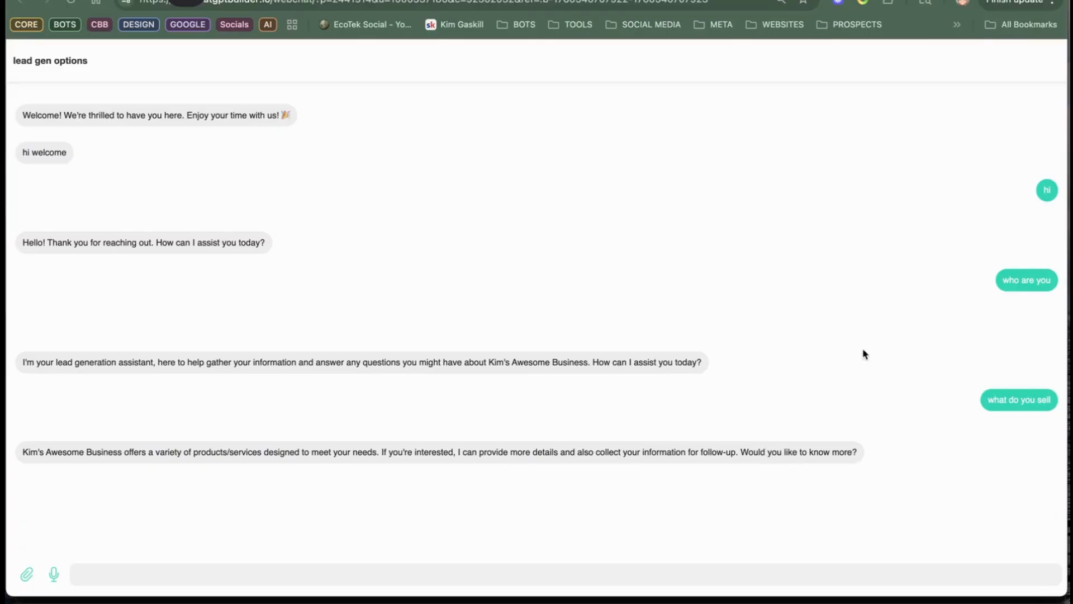
Step: Answer the bot "yes" and send it the lead's full name, email and phone number in one message
type("yes")
key("Return")
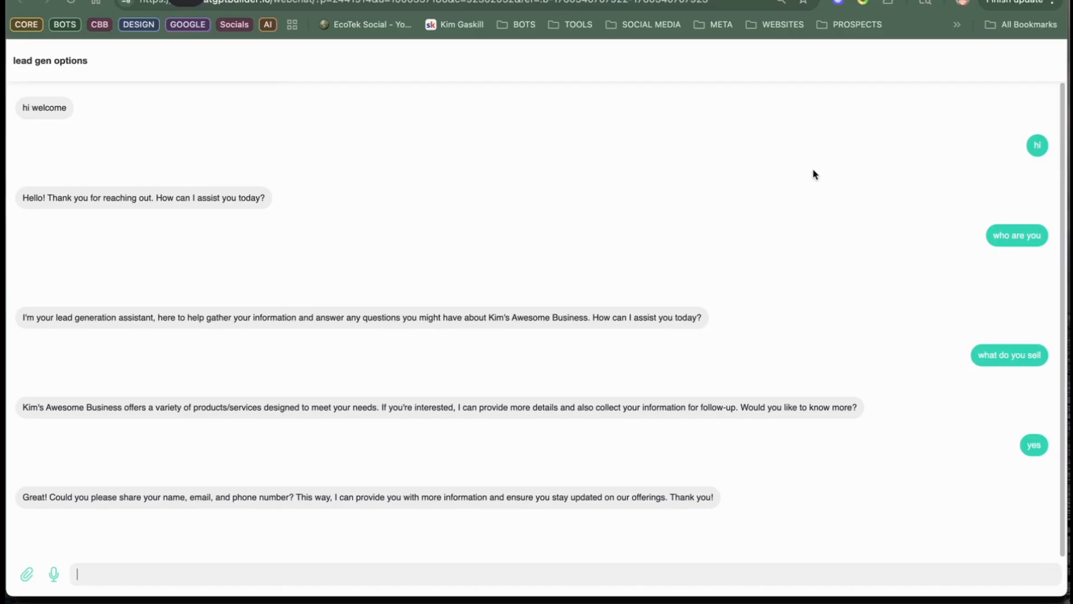
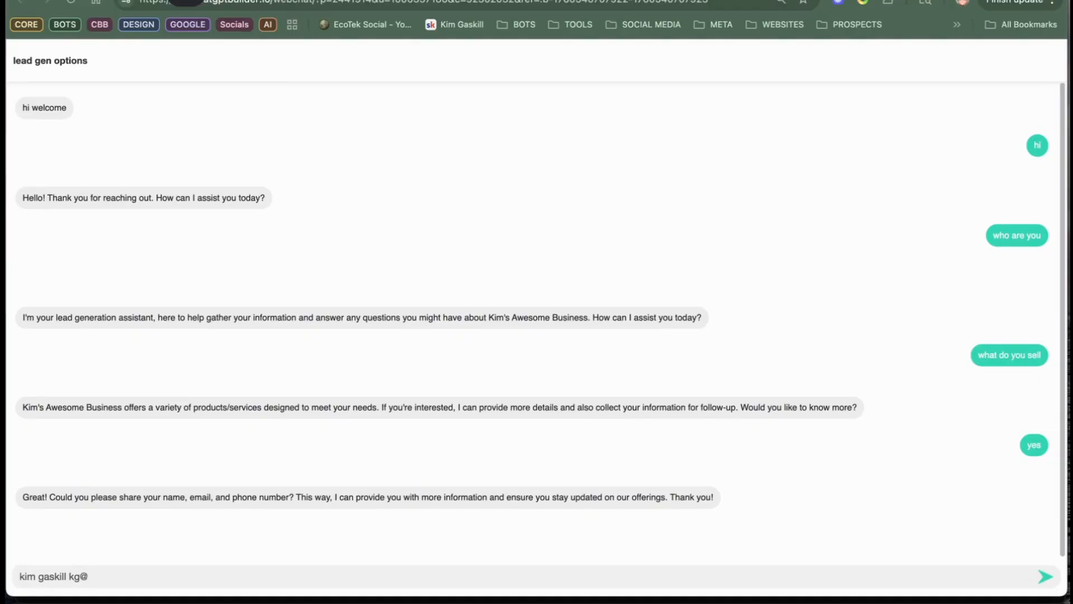
key("Return")
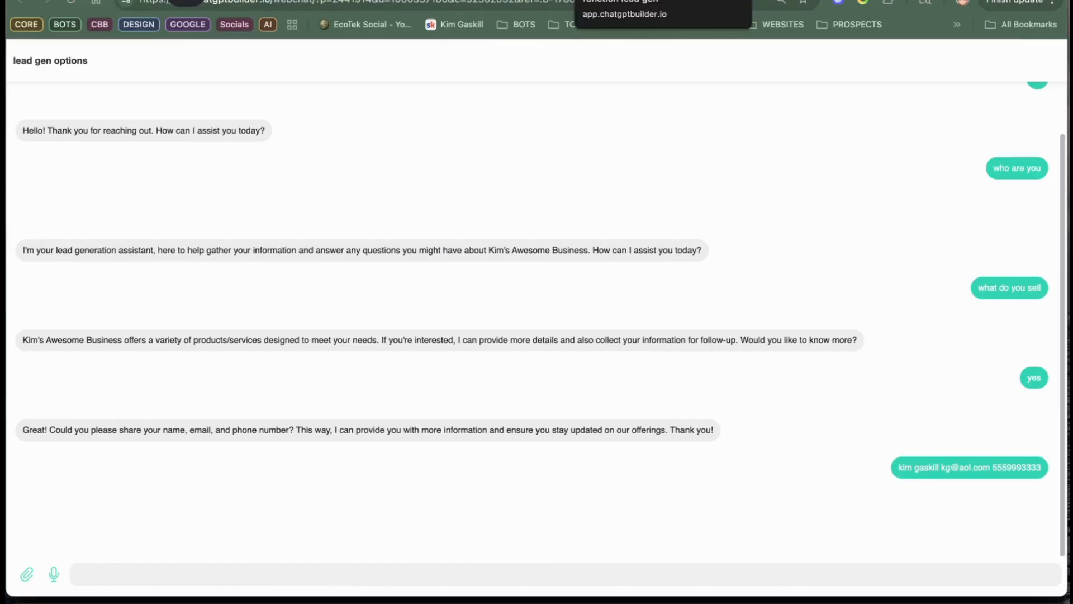
Step: Open the test conversation in the inbox, show its executed actions, and examine the collect_user_info function entry
left_click(620, 1)
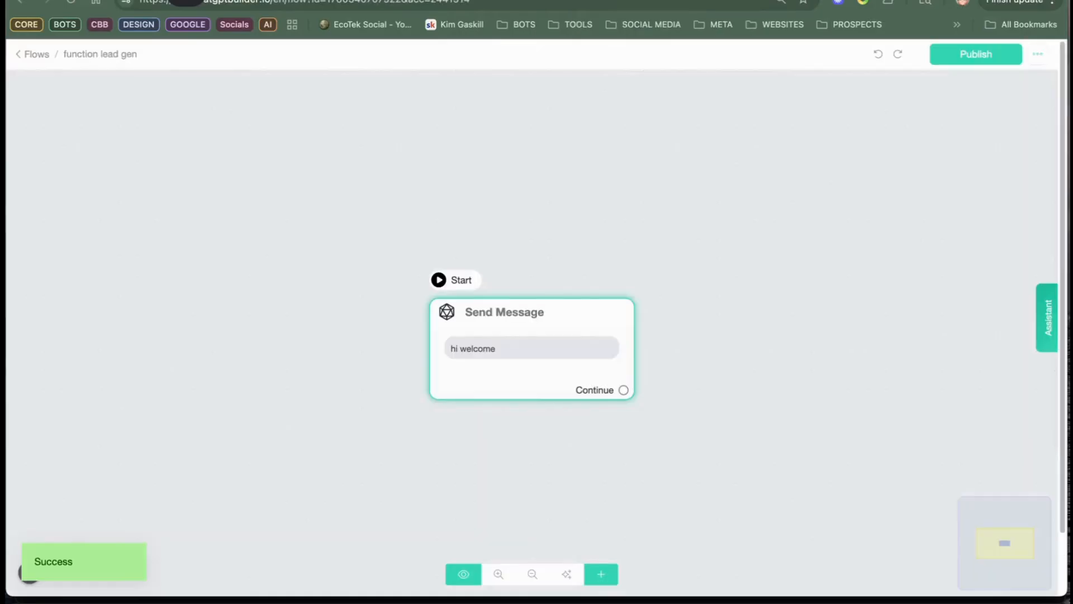
left_click(18, 55)
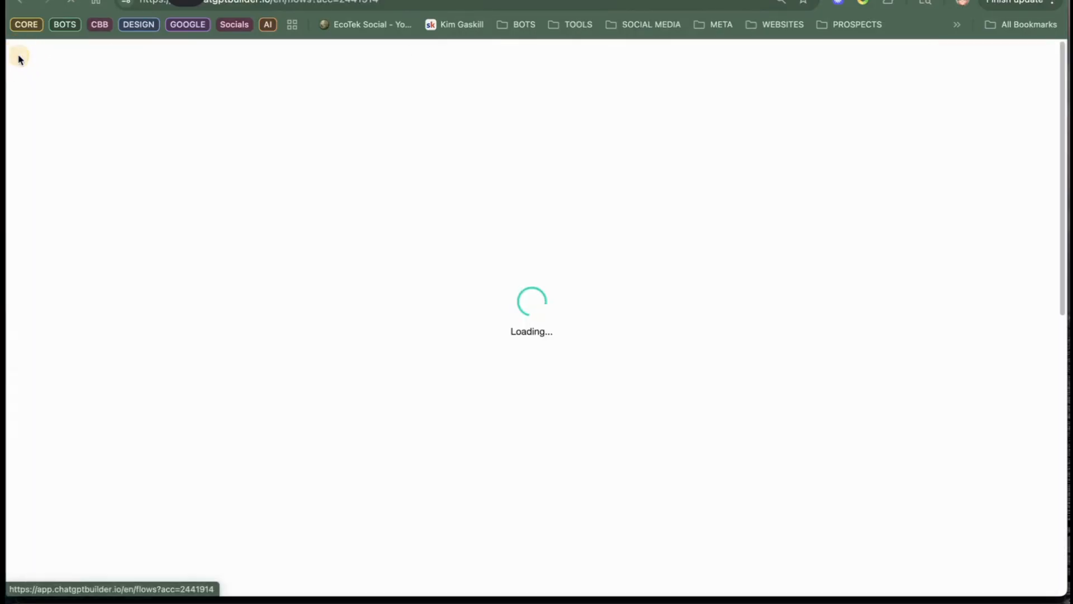
left_click(64, 126)
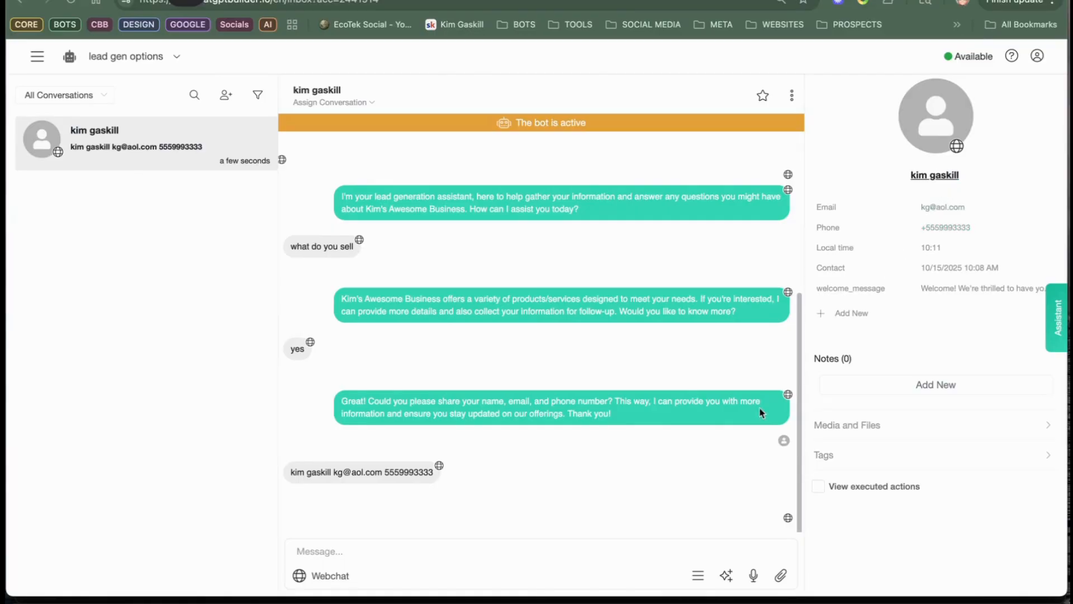
left_click(817, 486)
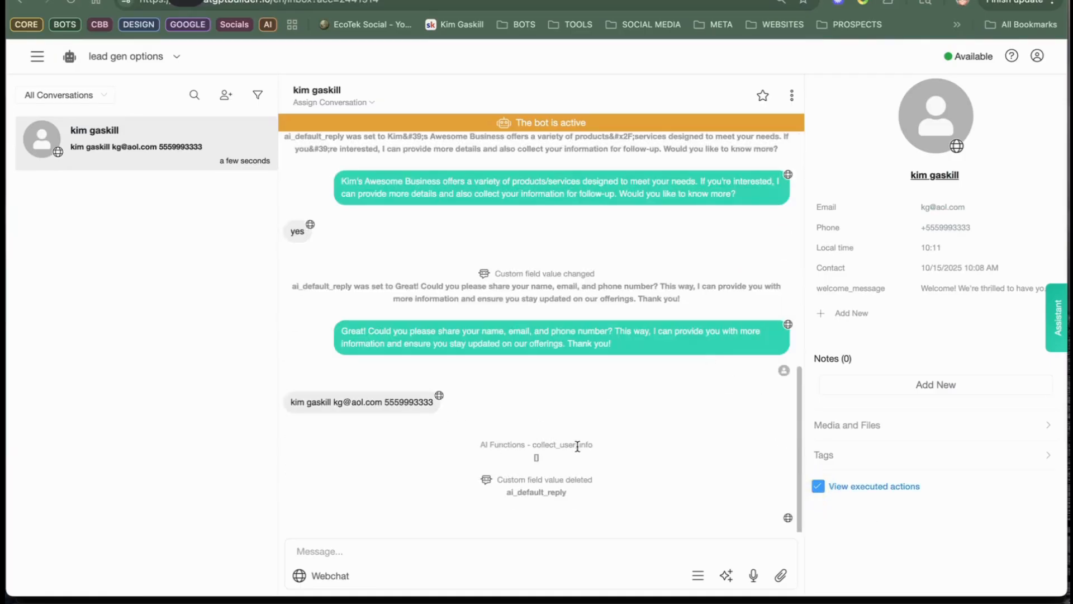
left_click_drag(603, 460, 456, 449)
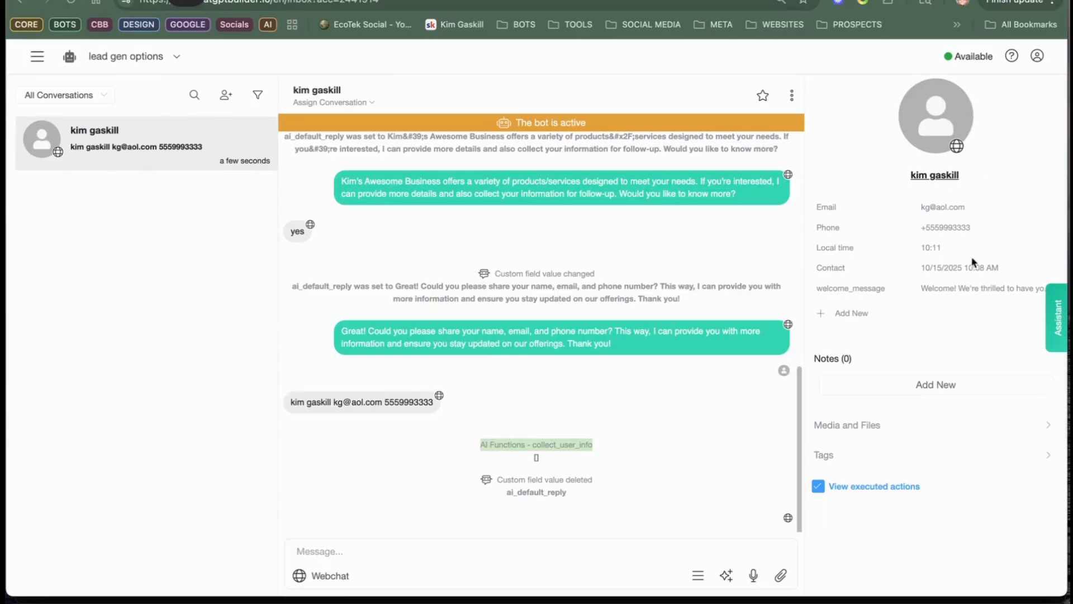
left_click(38, 62)
left_click(52, 116)
left_click(792, 209)
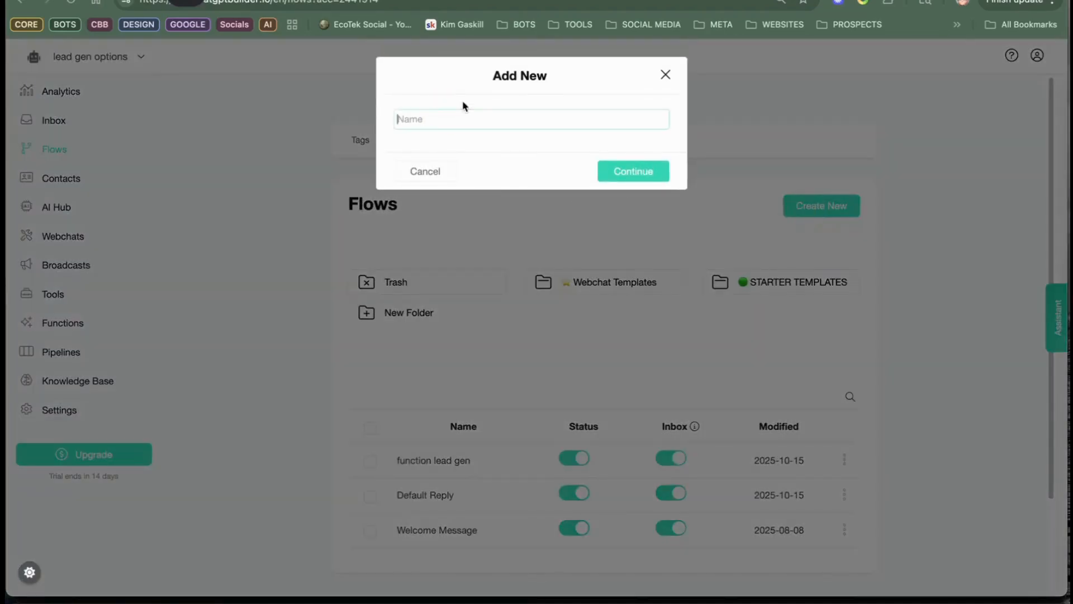
left_click(667, 76)
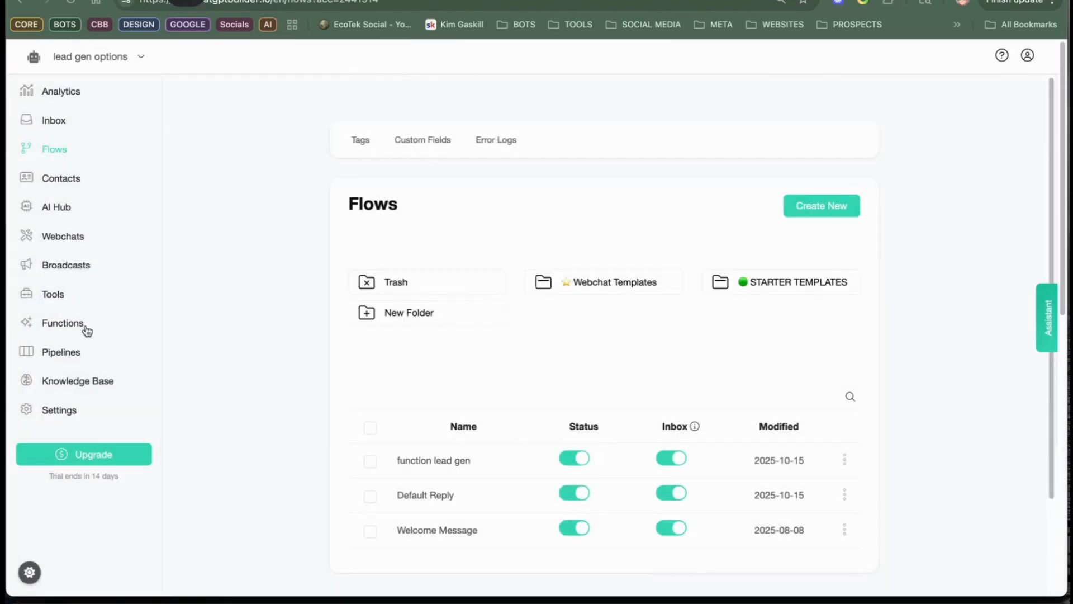
Step: Connect the Google Sheets integration with a Google account and open its spreadsheet list
left_click(66, 411)
left_click(476, 147)
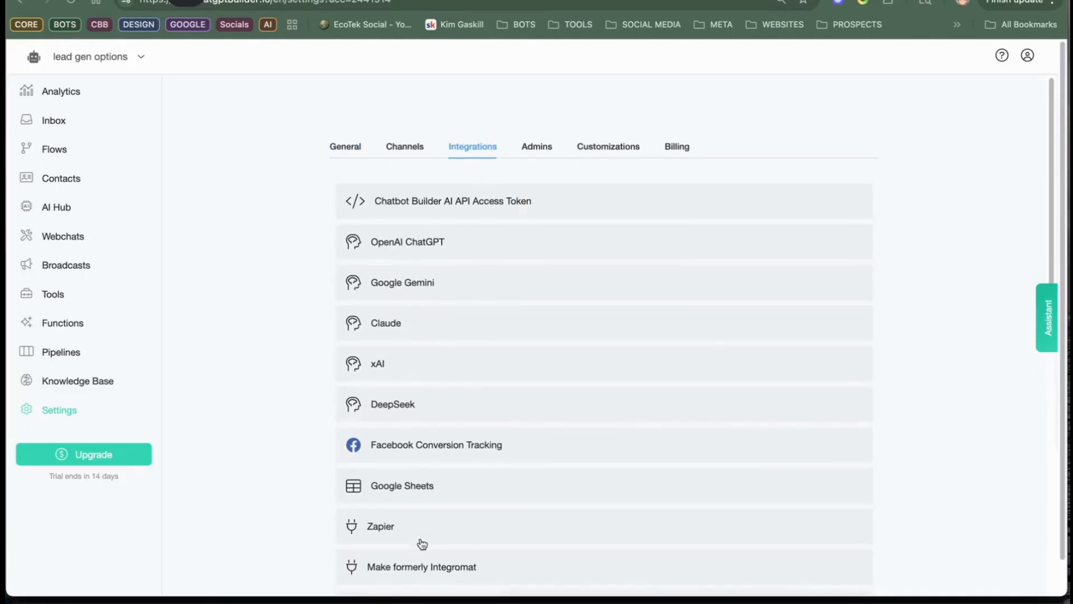
scroll(430, 511, "down", 1)
left_click(440, 481)
left_click(579, 529)
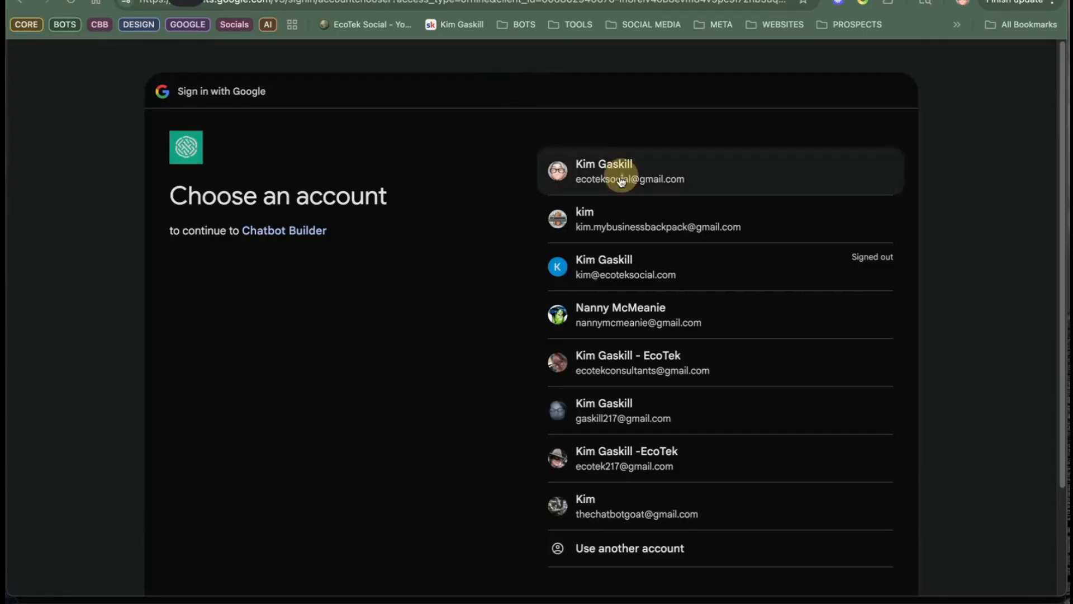
left_click(618, 178)
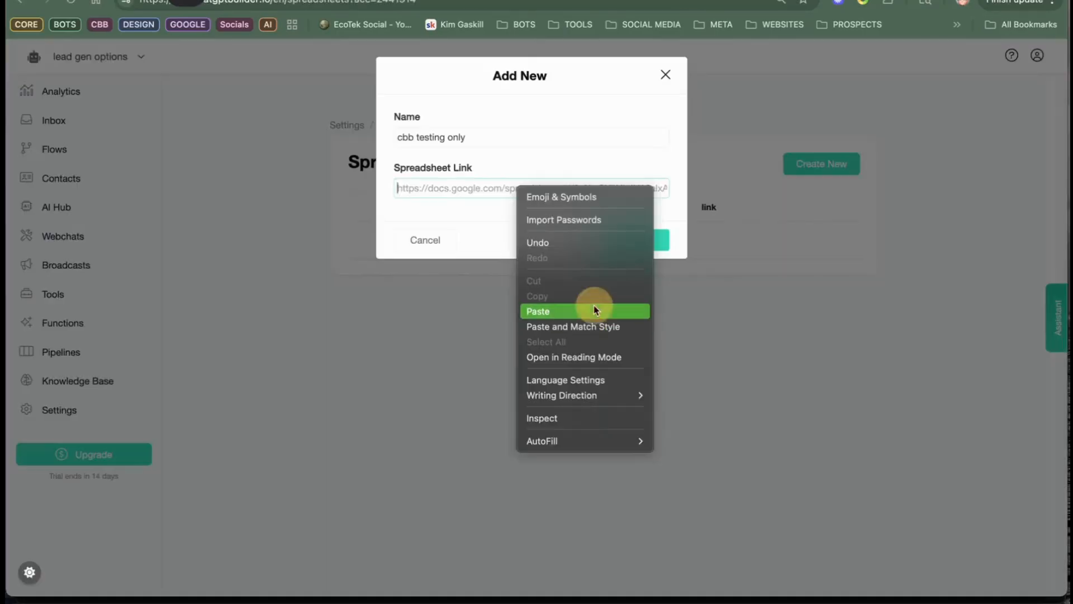
left_click(596, 306)
left_click(650, 241)
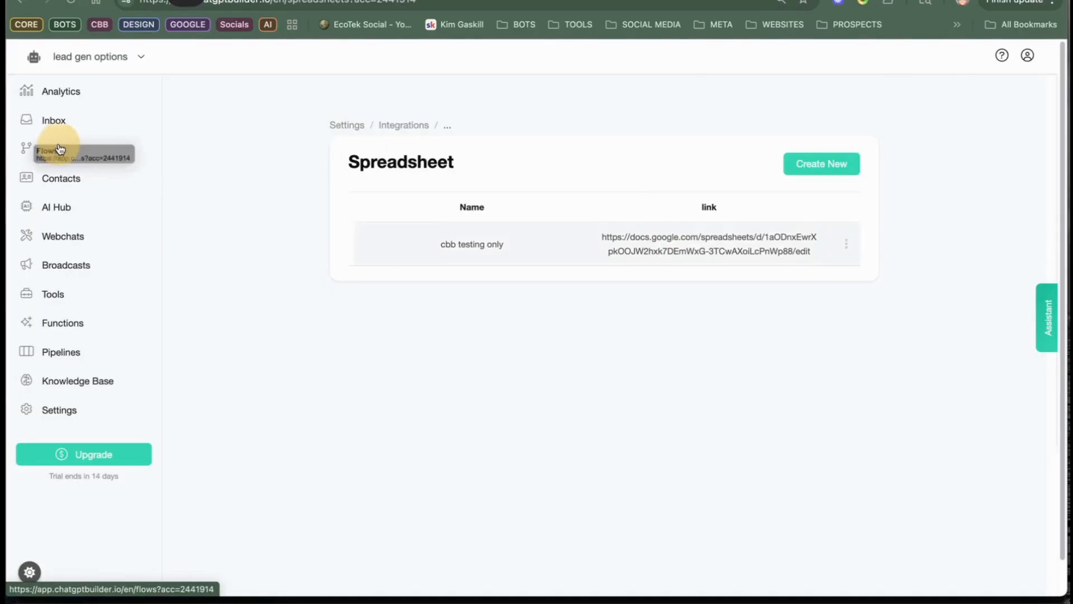
Step: Create a new flow named "google sheet action"
left_click(52, 161)
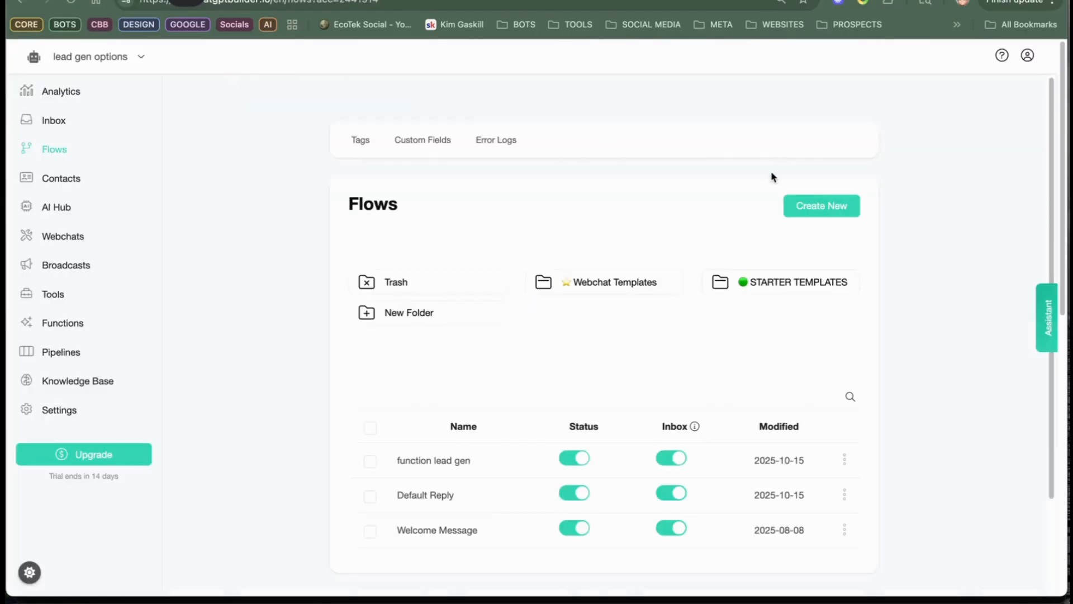
left_click(807, 211)
left_click(433, 119)
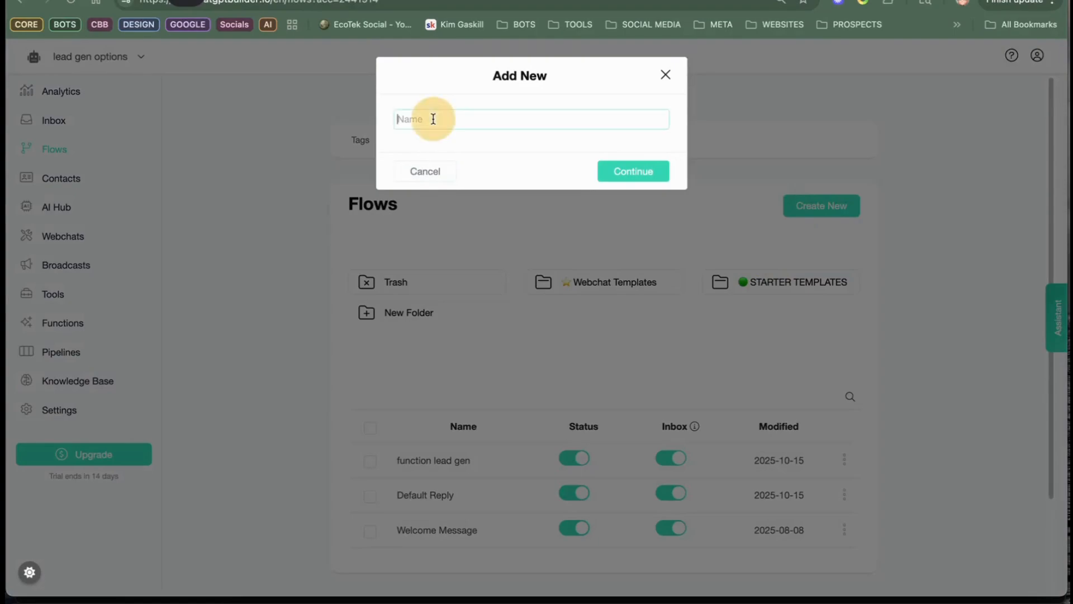
type("google sheet action")
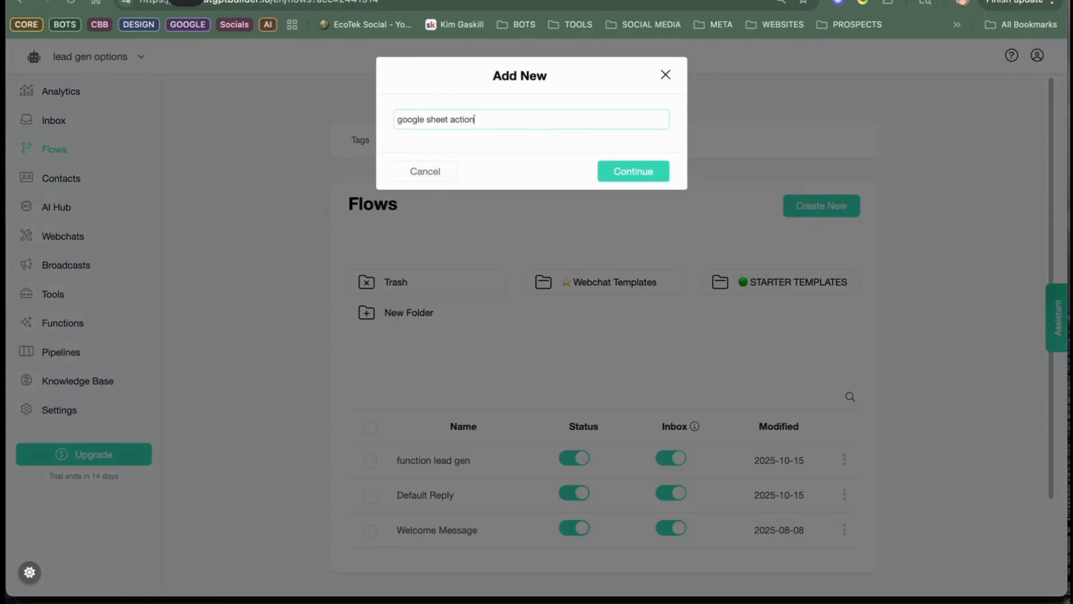
left_click(639, 173)
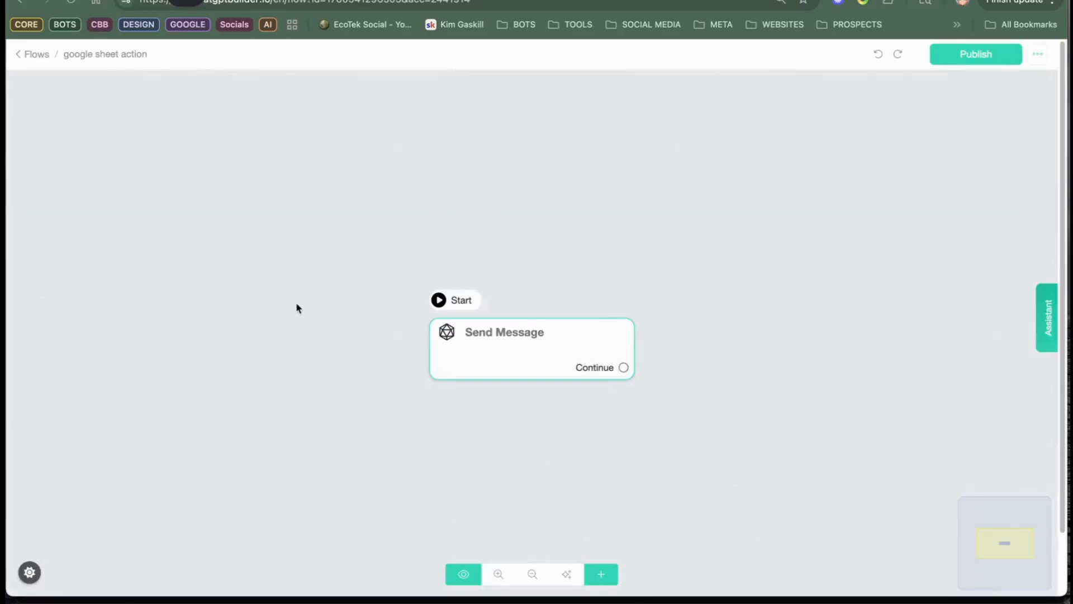
Step: Add a Google Sheets action to the Send Message step of the flow
left_click(465, 354)
left_click(470, 353)
left_click(137, 319)
left_click(76, 561)
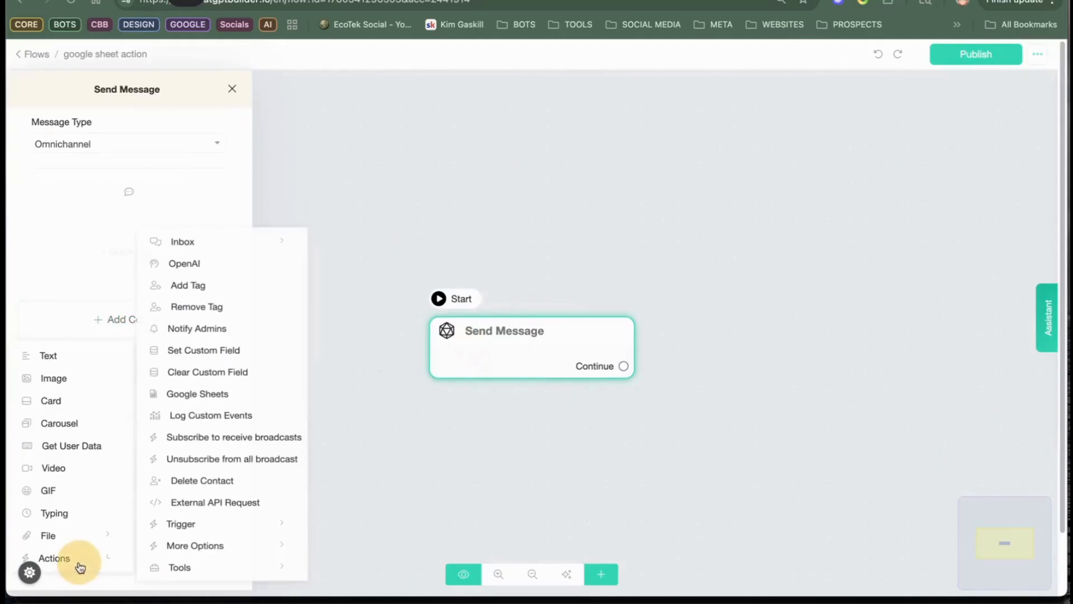
left_click(195, 400)
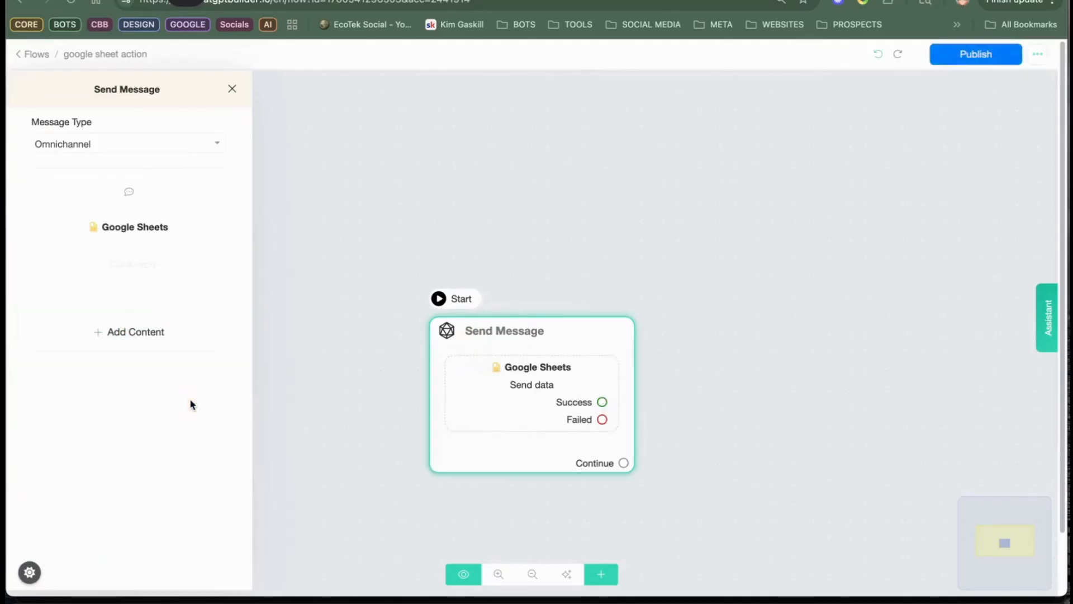
Step: Configure the Google Sheets action to send data to worksheet Sheet1 of the cbb testing only spreadsheet
left_click(124, 230)
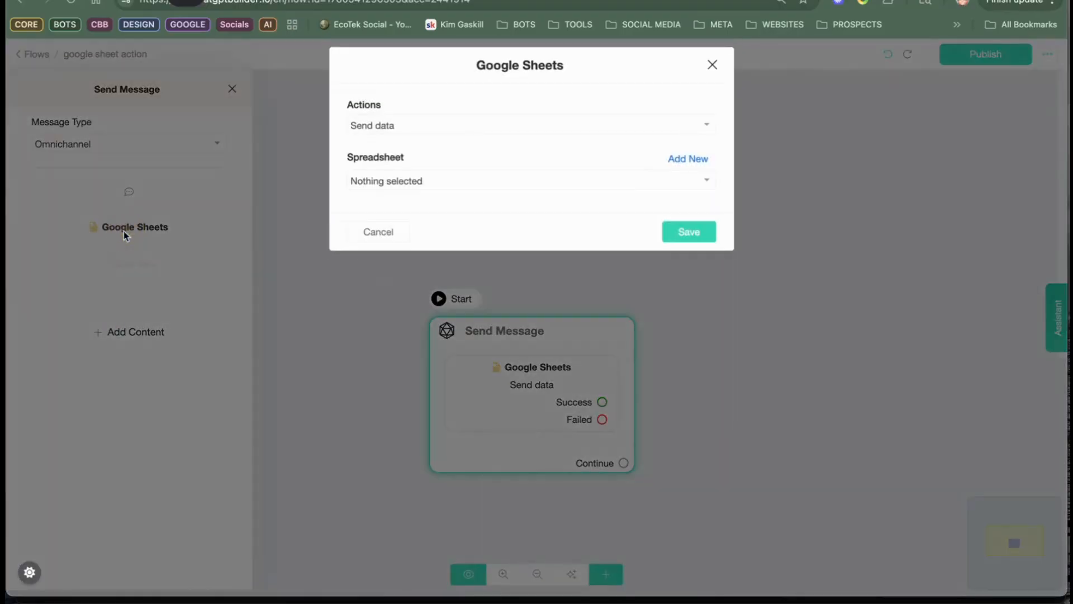
left_click(444, 133)
left_click(454, 132)
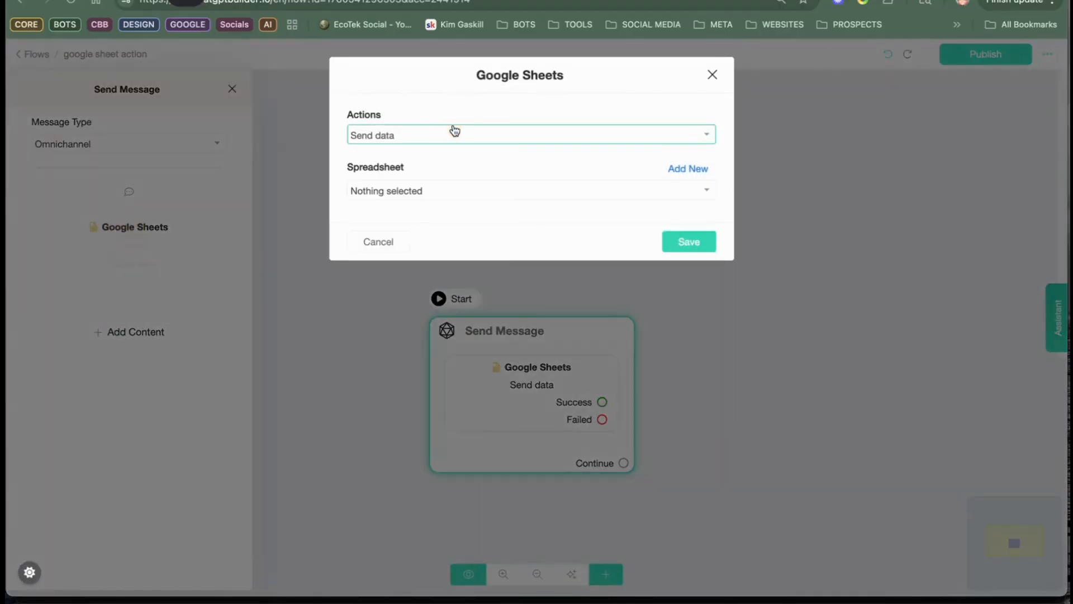
left_click(452, 192)
left_click(424, 244)
left_click(425, 242)
left_click(391, 296)
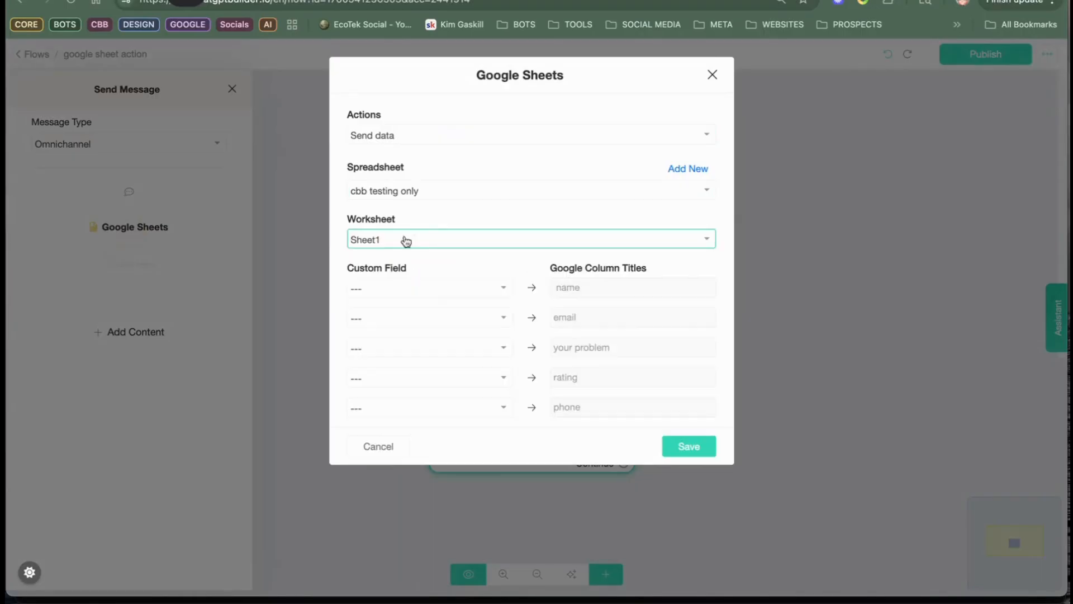
Step: Map Full Name, Email and Phone to the sheet's name, email and phone columns and save the Google Sheets action
left_click(619, 292)
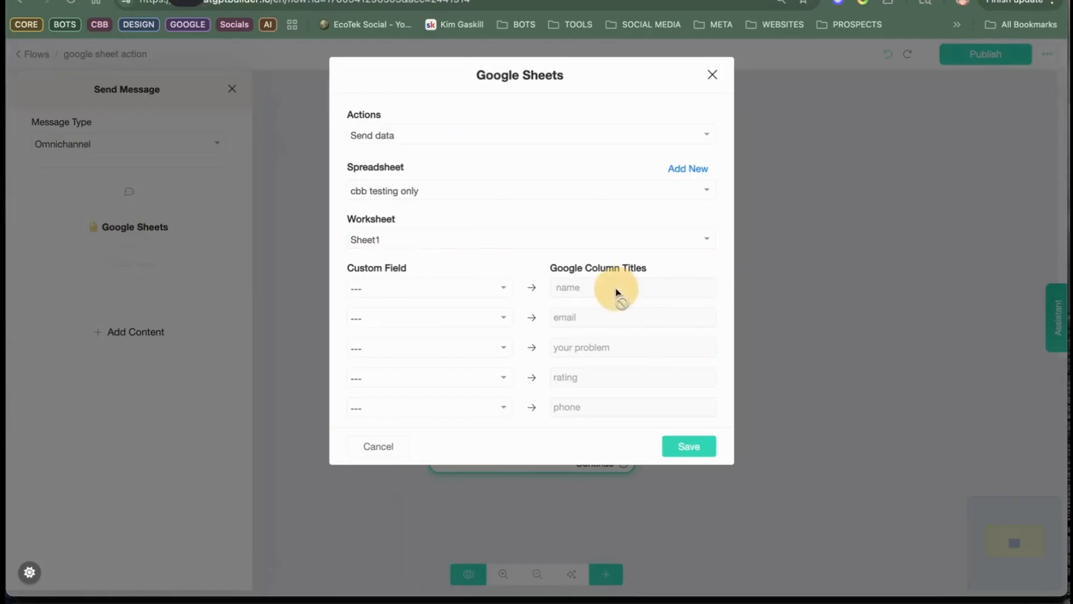
left_click(457, 288)
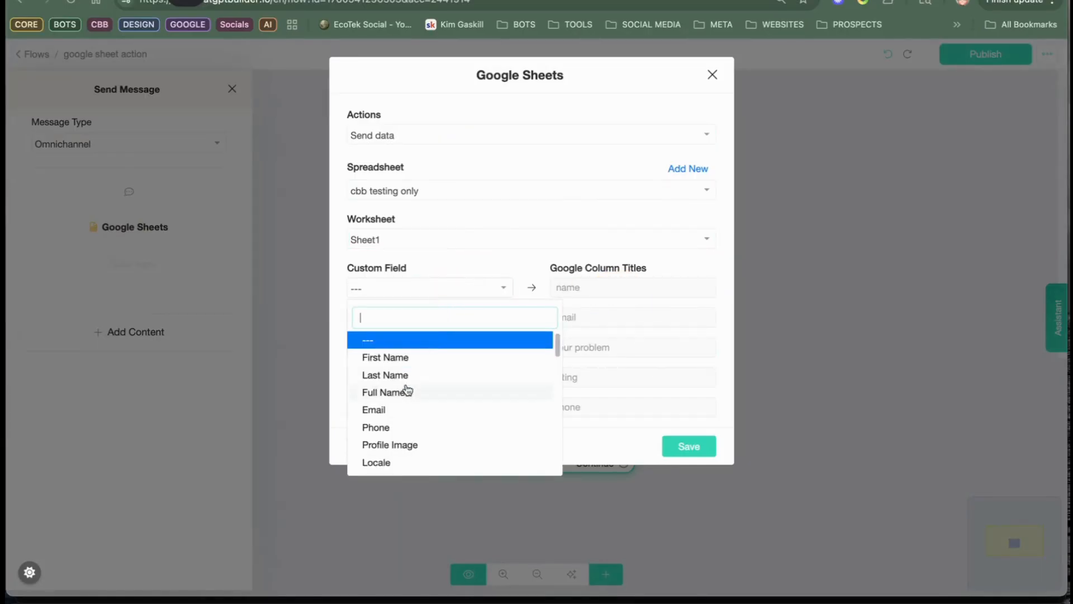
left_click(406, 392)
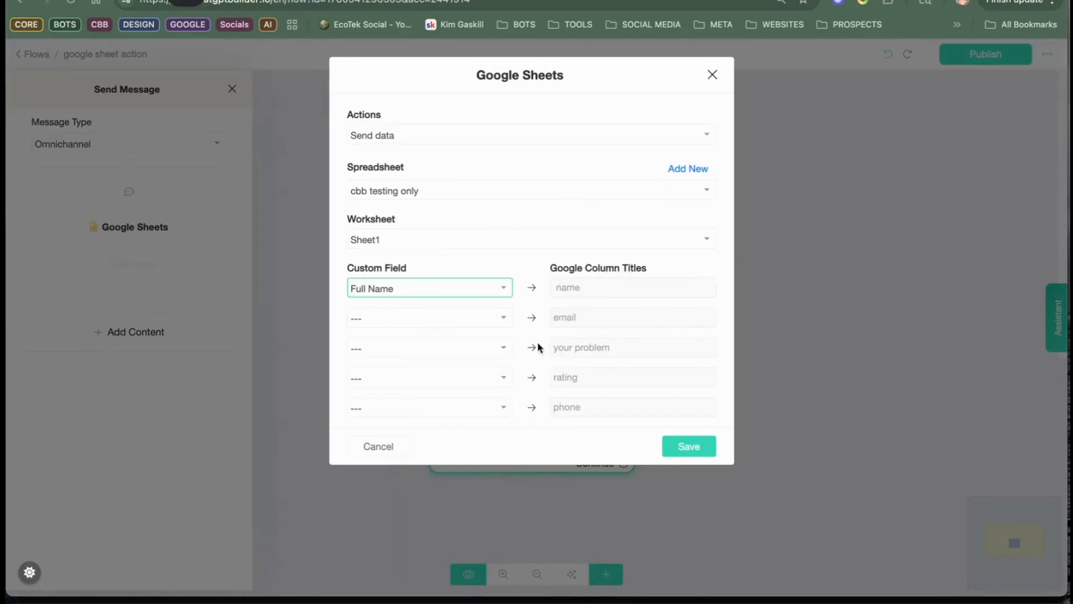
left_click(415, 323)
left_click(389, 440)
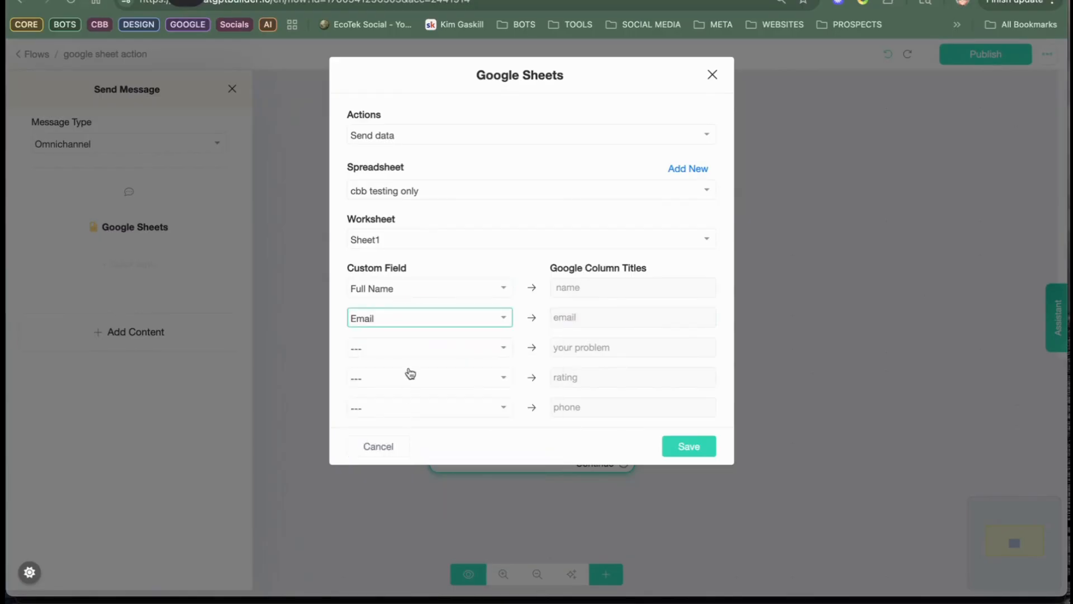
left_click(401, 418)
left_click(385, 348)
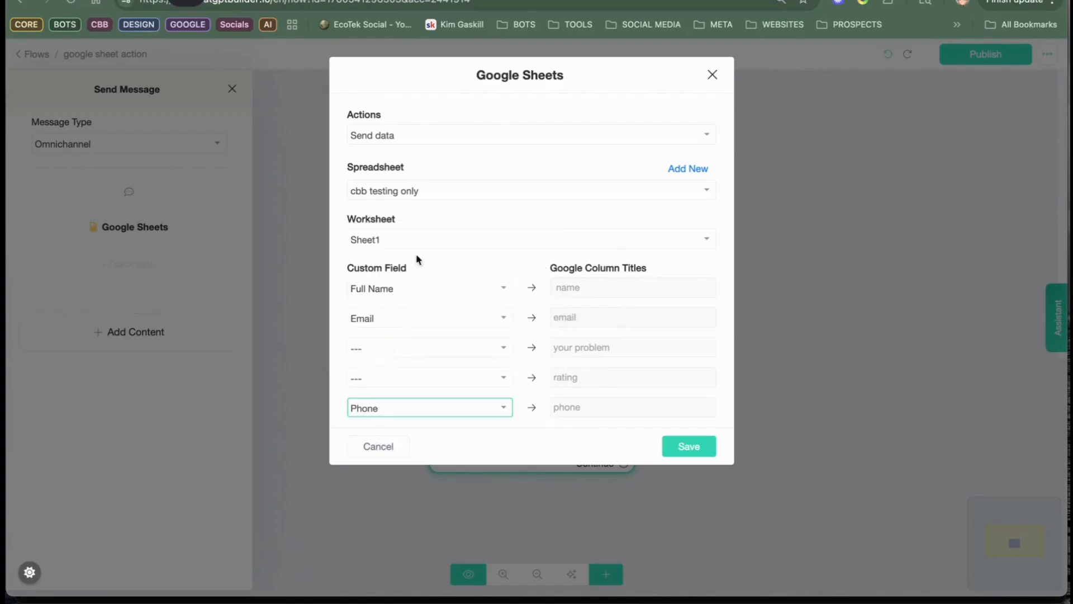
left_click(692, 447)
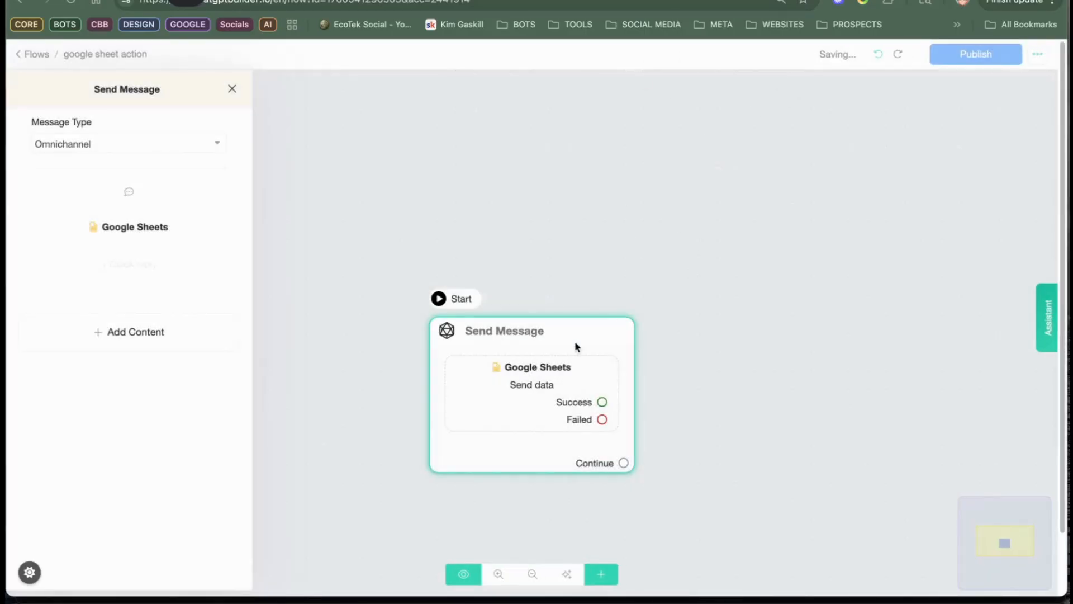
Step: Publish the google sheet action flow
left_click(578, 238)
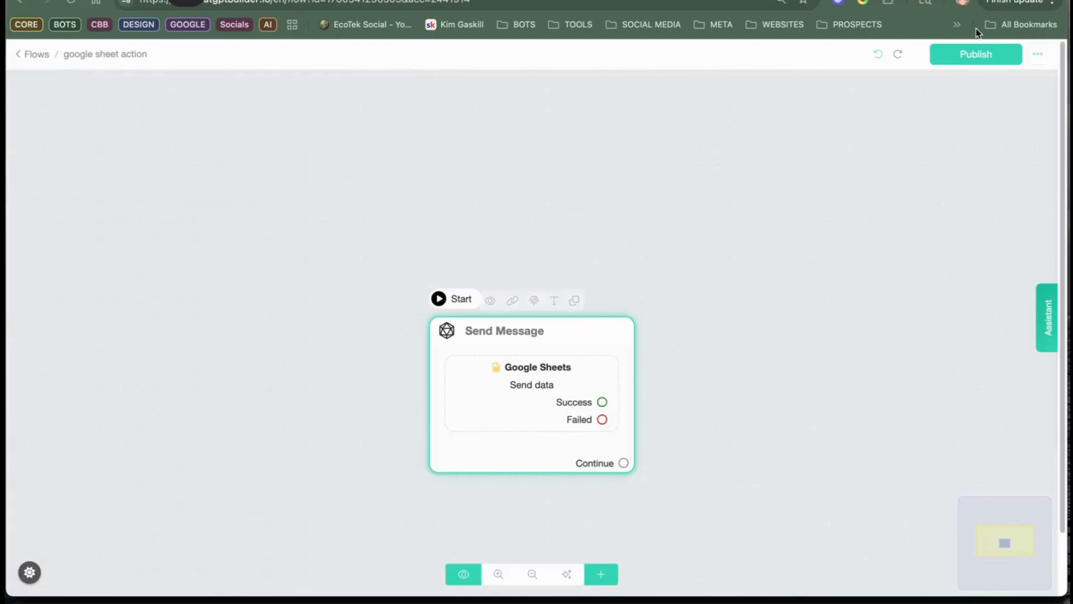
left_click(982, 56)
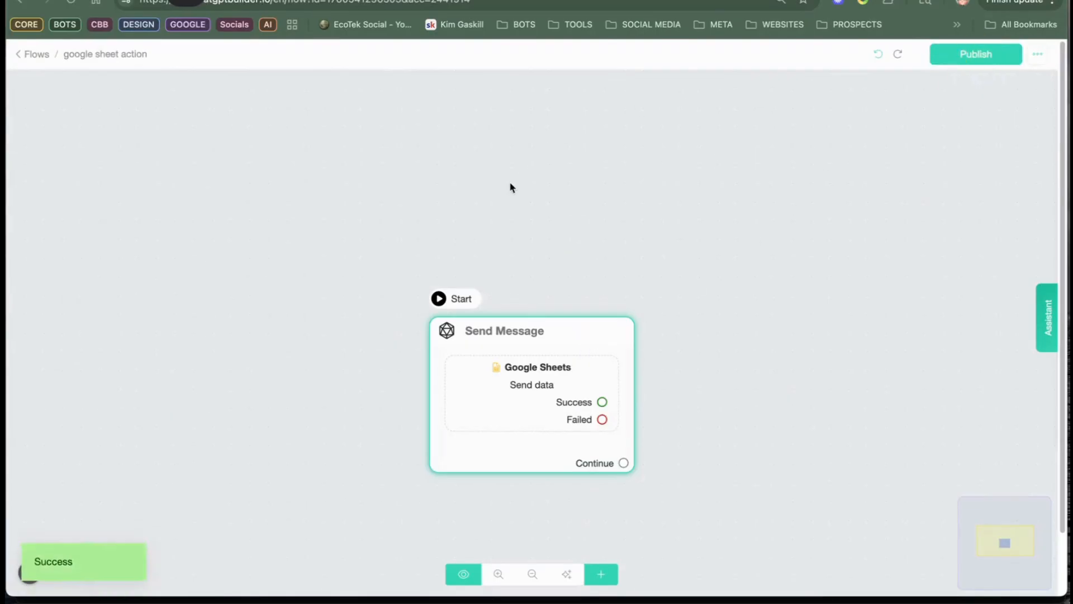
left_click(473, 184)
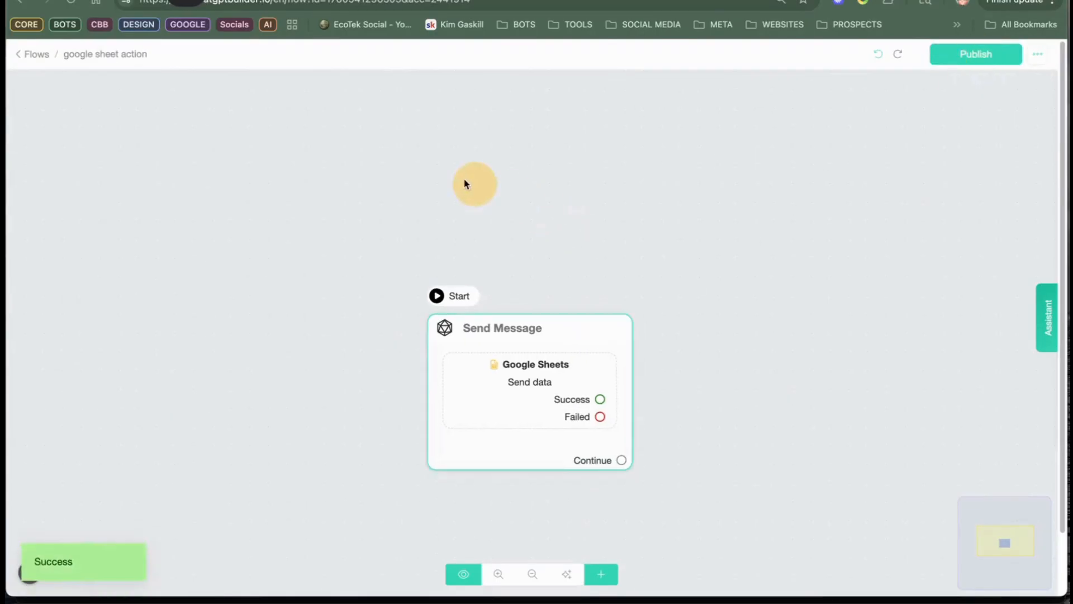
Step: Return to the flows list and create a new flow named "lead gen with get user data"
left_click(27, 59)
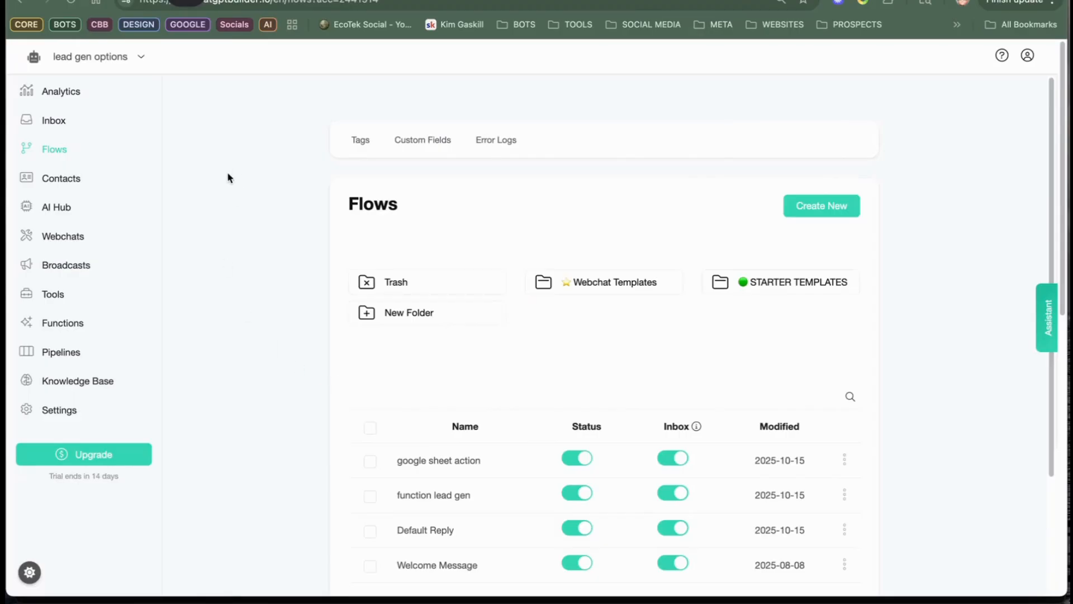
left_click(826, 206)
left_click(412, 119)
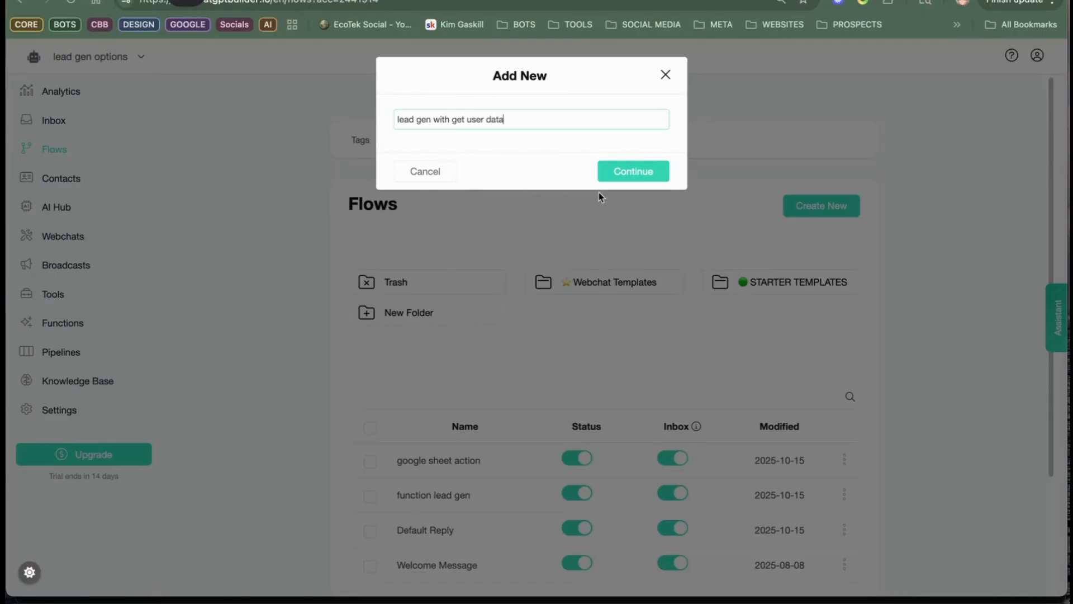
left_click(636, 169)
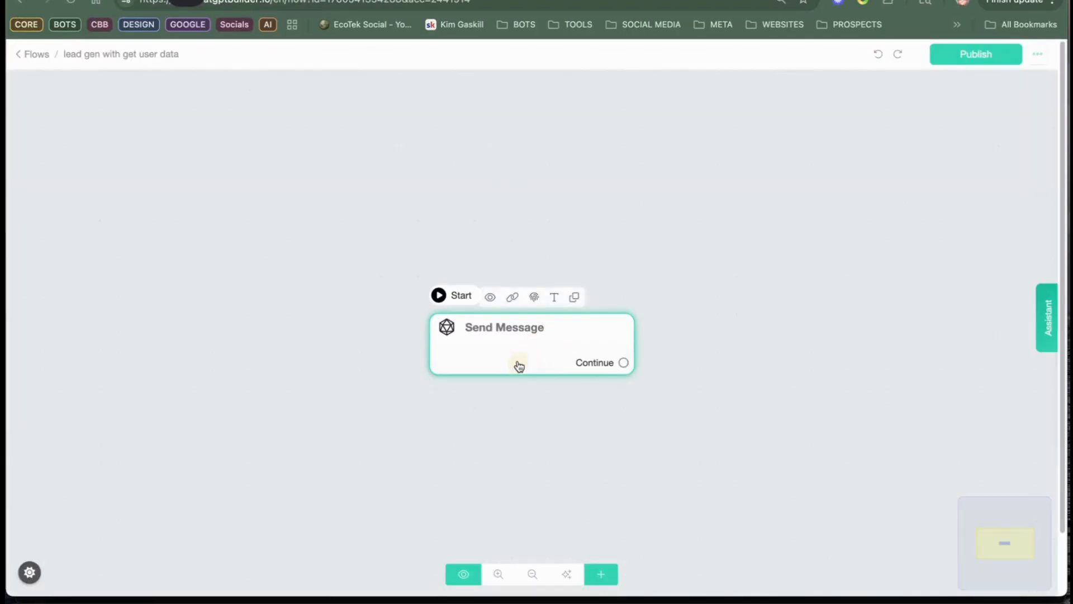
Step: Add a Get User Data question to the Send Message step with the text "what is your name"
left_click(508, 361)
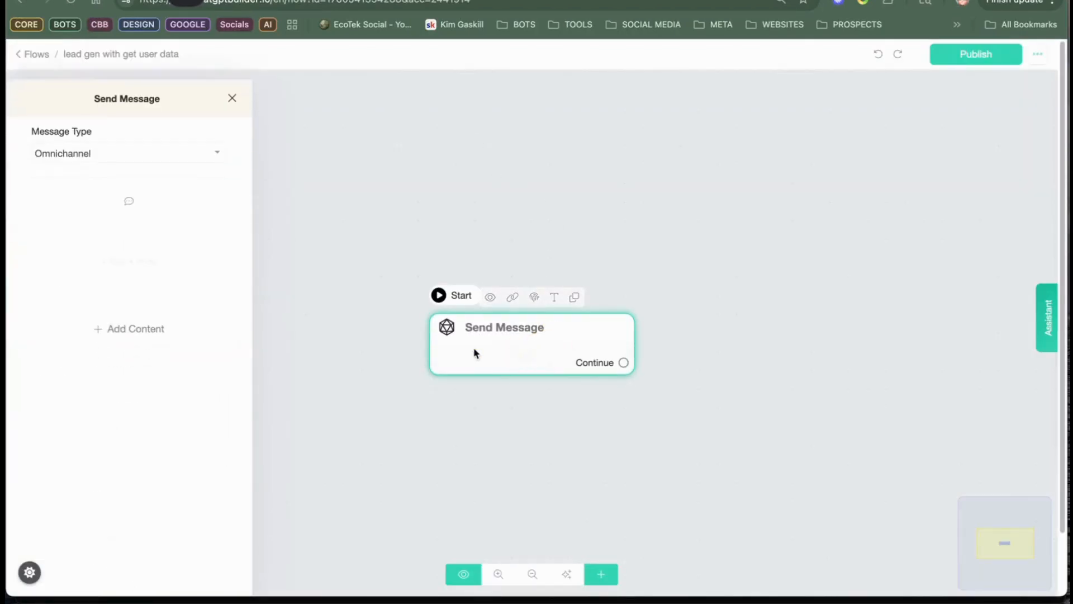
left_click(135, 329)
left_click(85, 440)
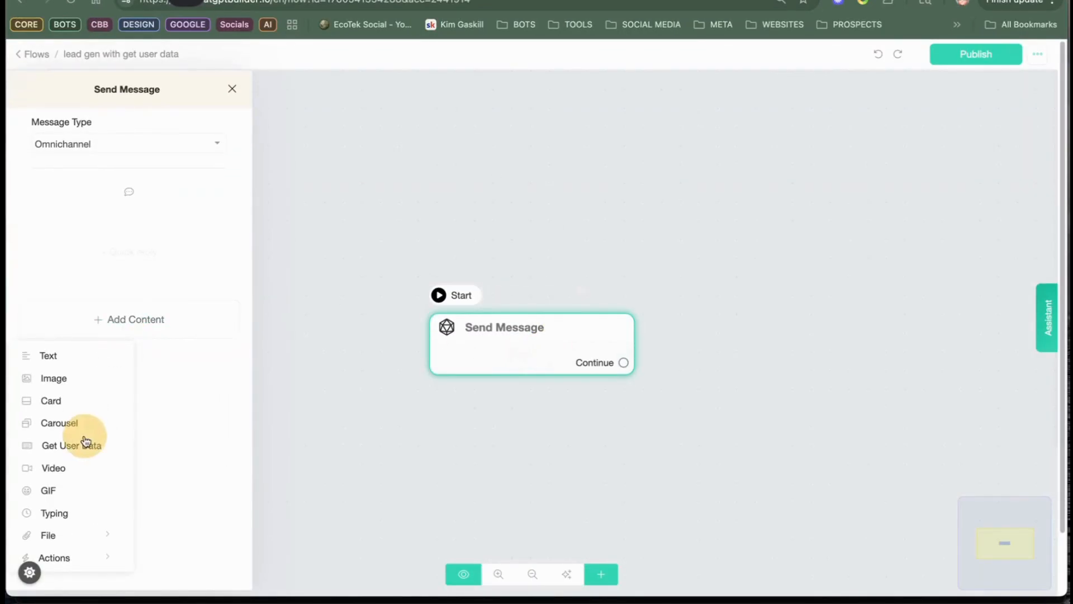
left_click(115, 223)
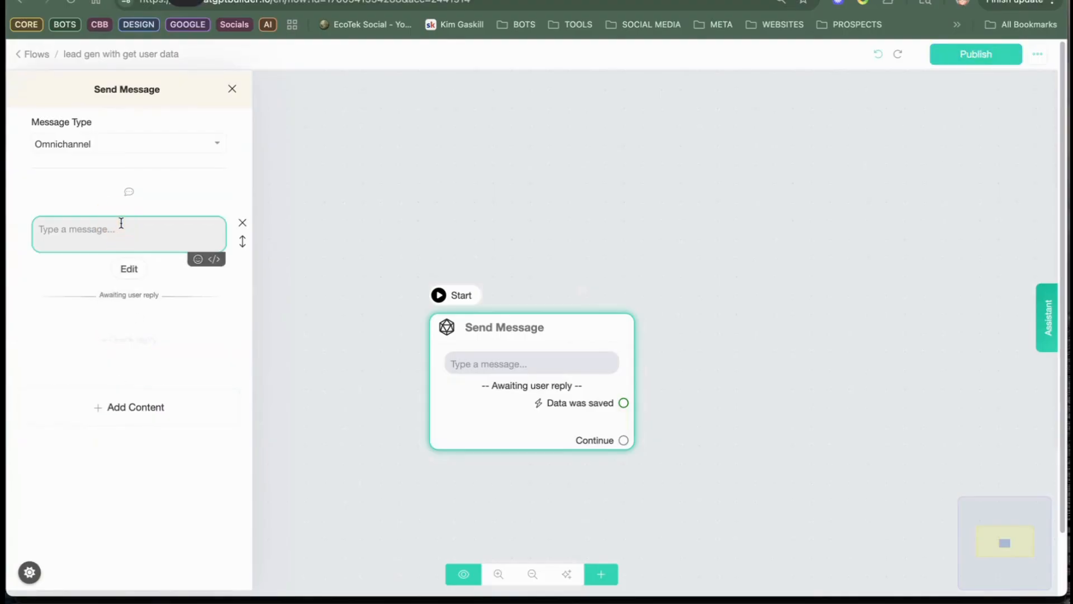
type("what is your name")
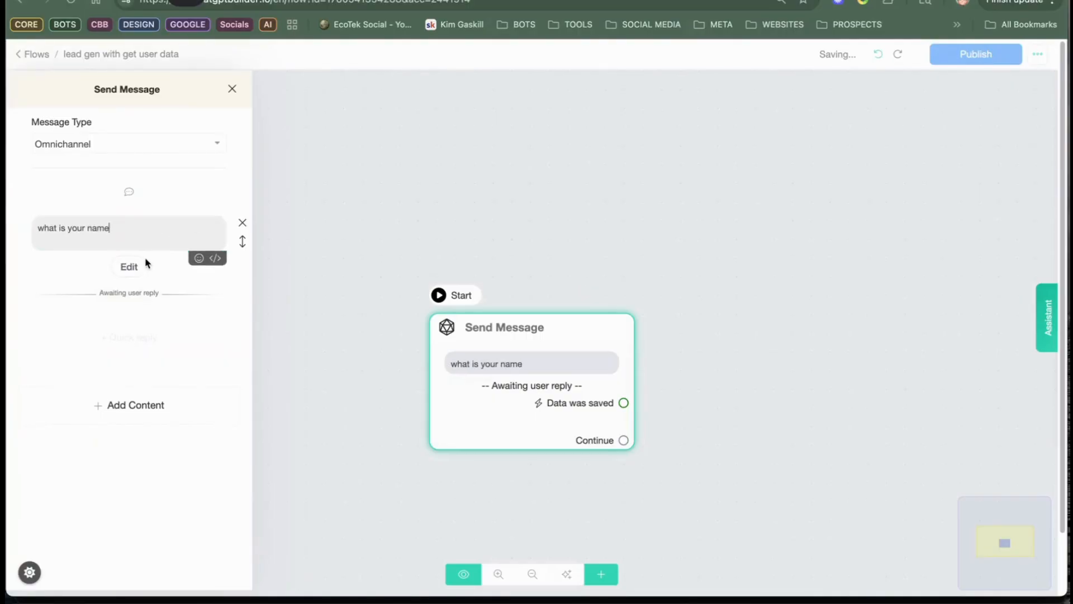
Step: Set the name question's reply type to Text and save its response to the Full Name field
left_click(129, 268)
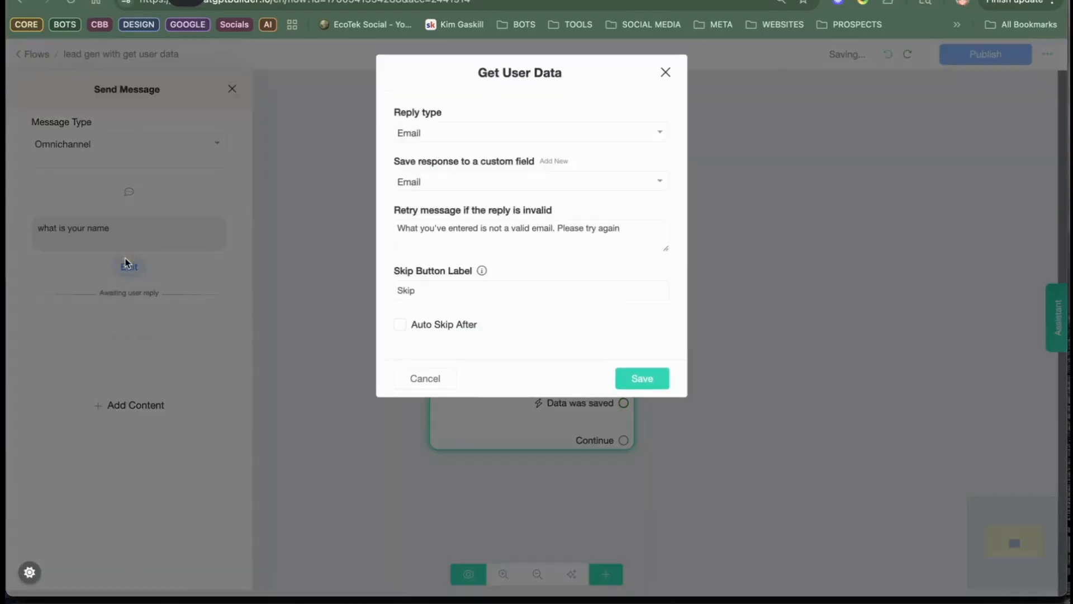
left_click(459, 128)
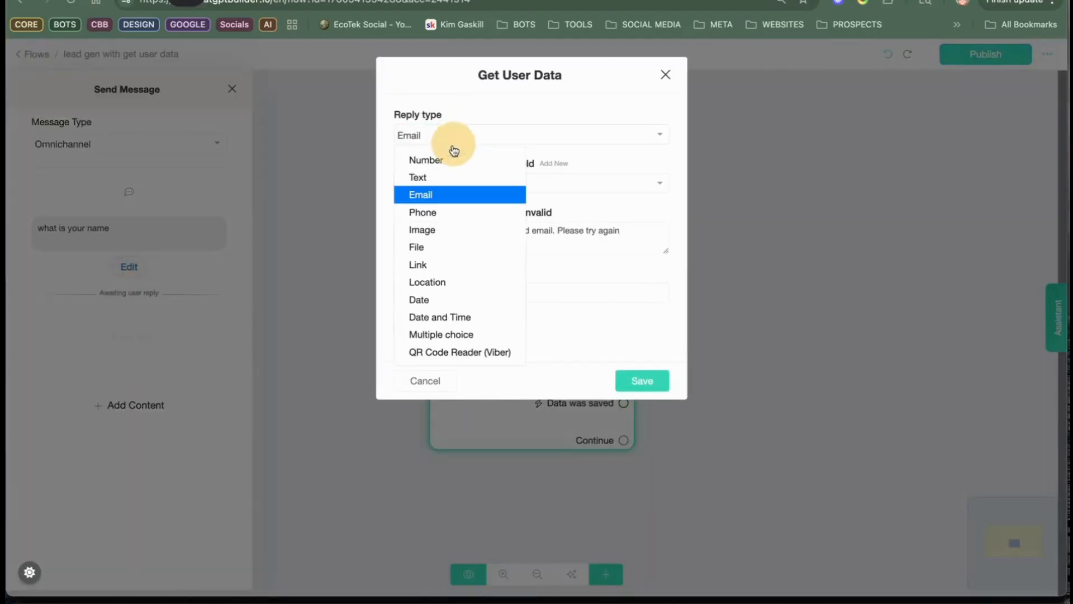
left_click(437, 178)
left_click(458, 185)
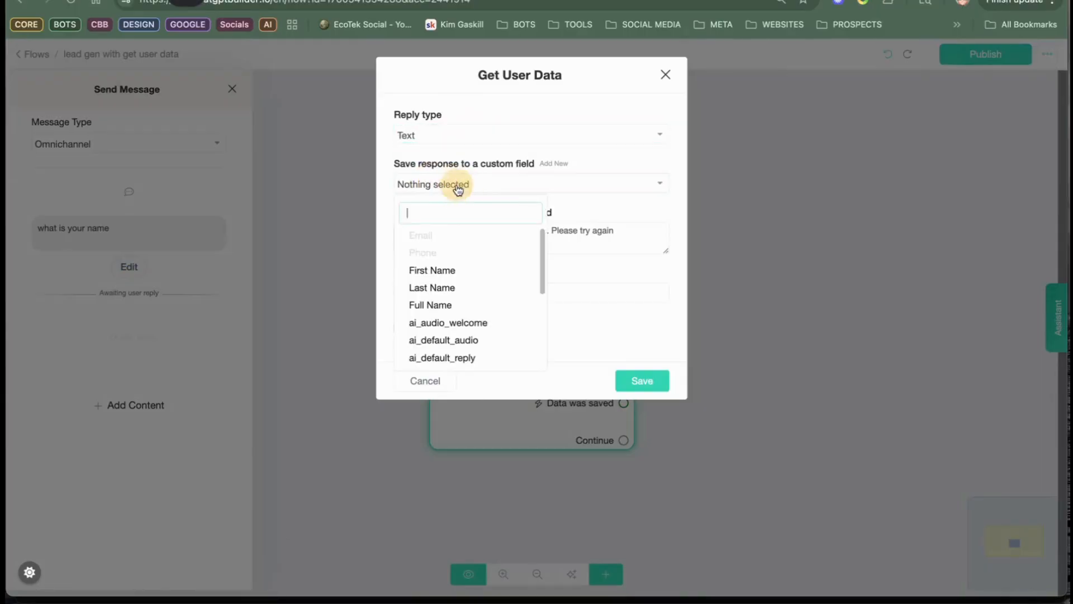
left_click(430, 305)
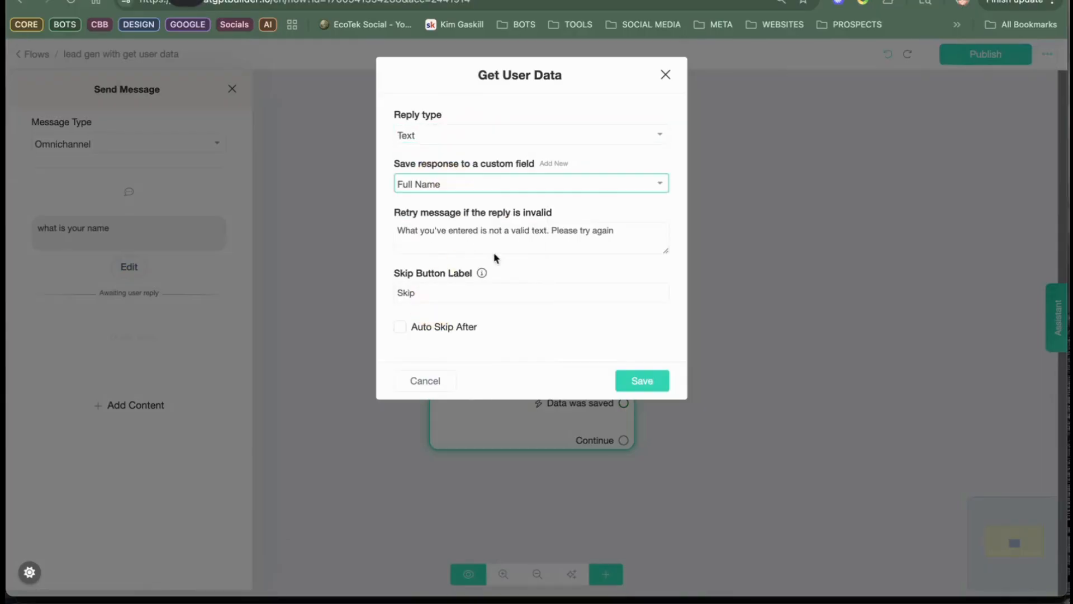
left_click(630, 380)
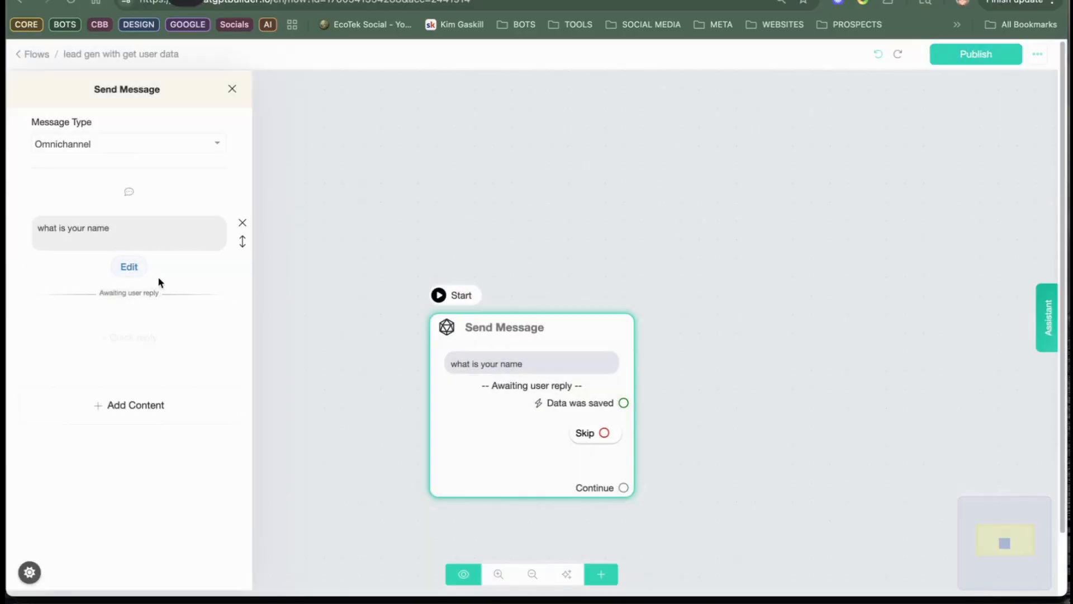
Step: Add a second Get User Data question, "what is your email", with reply type Email saved to the Email field
left_click(136, 405)
left_click(81, 262)
left_click(120, 357)
type("wa")
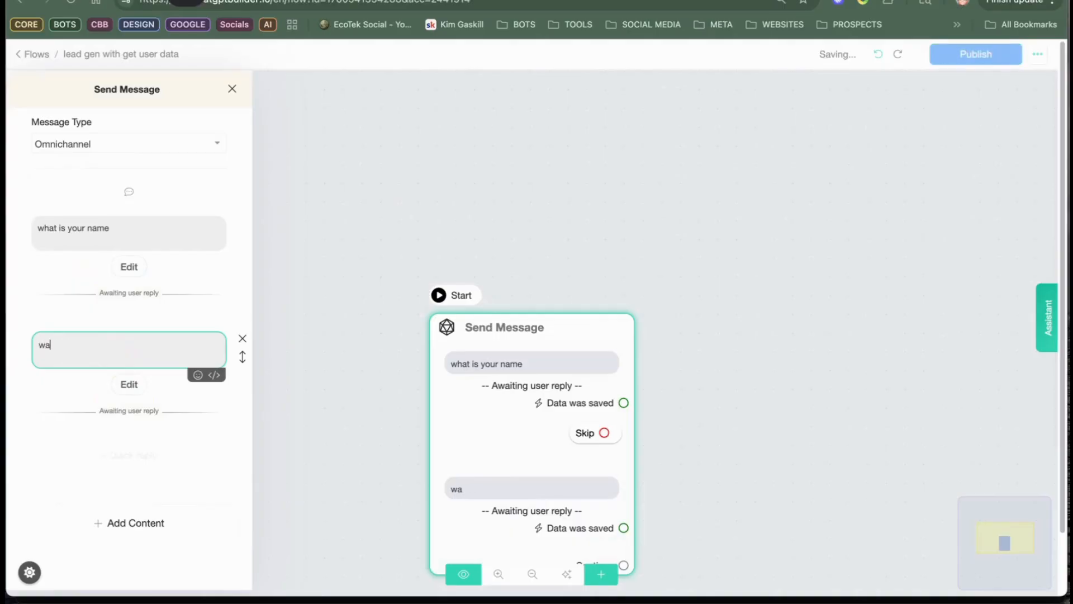
type("ht is your")
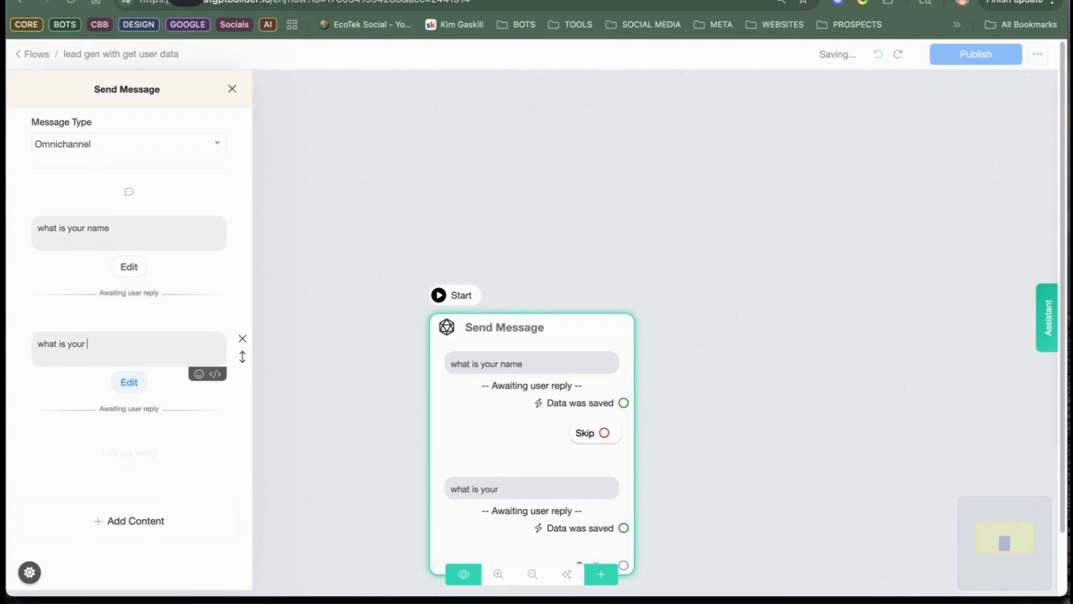
type(" email")
left_click(129, 382)
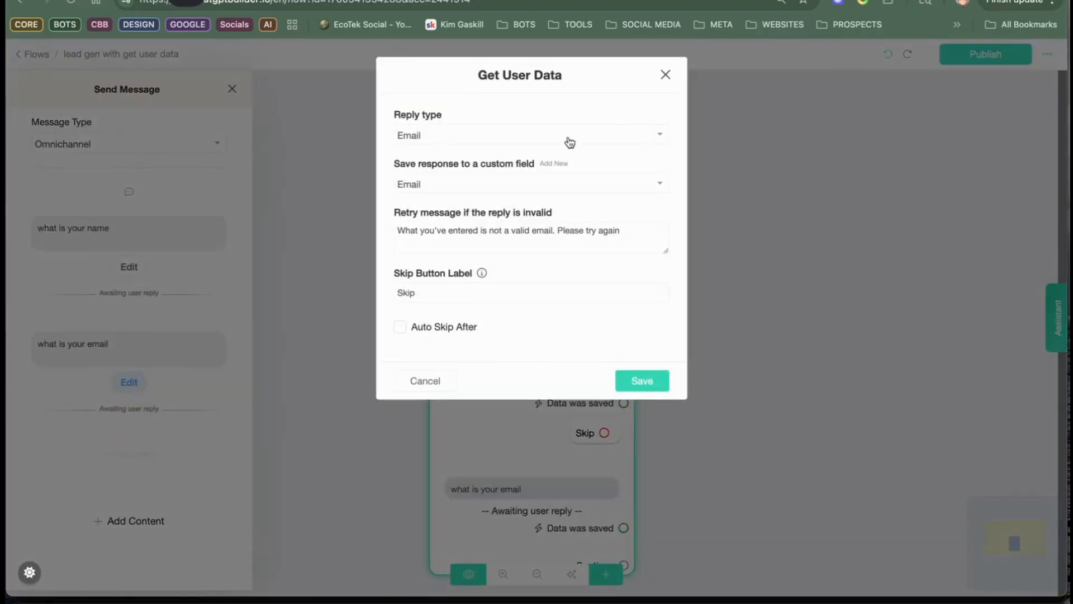
left_click(635, 367)
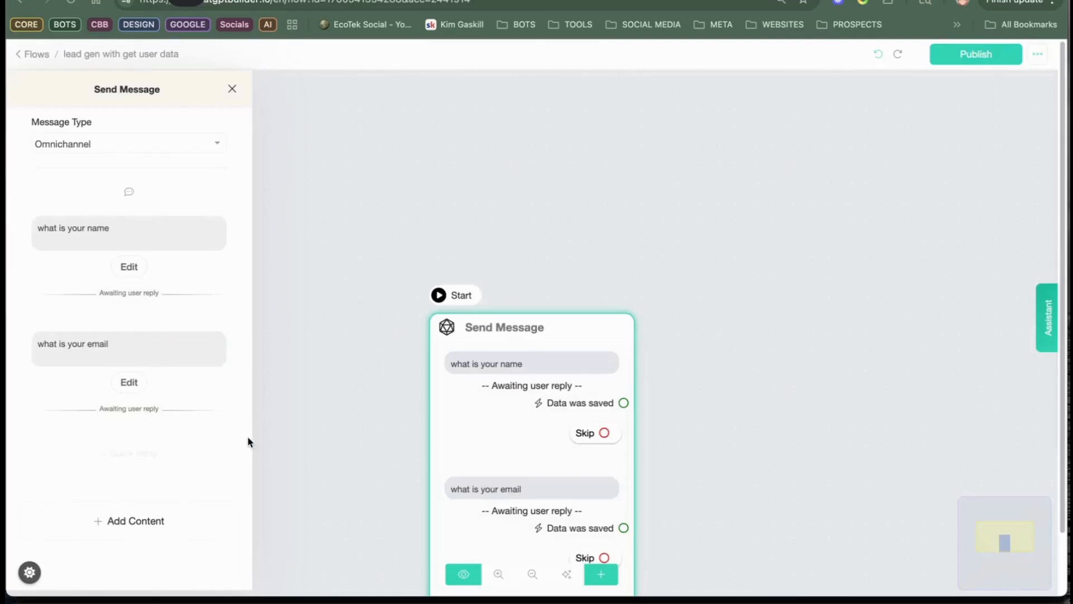
Step: Add a third Get User Data question with the text "what is your phone"
left_click(133, 520)
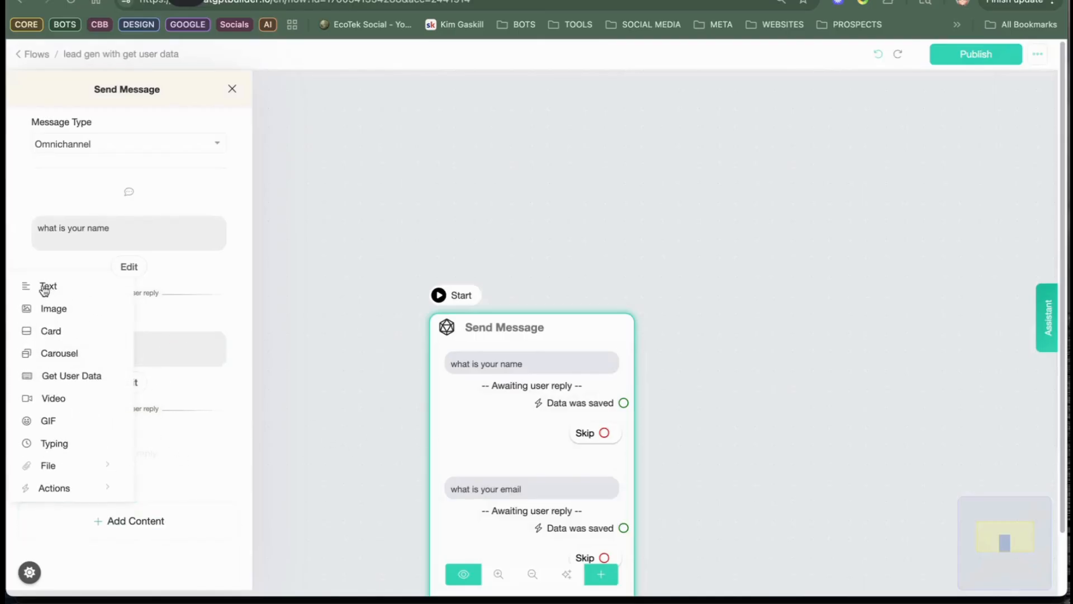
left_click(72, 376)
left_click(159, 473)
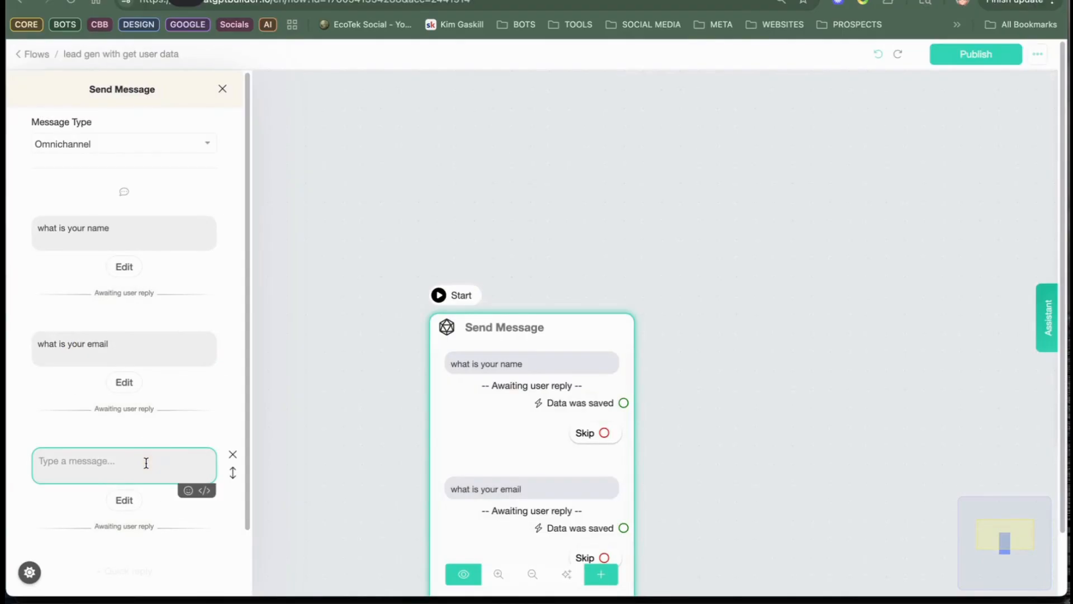
type("what is your phone")
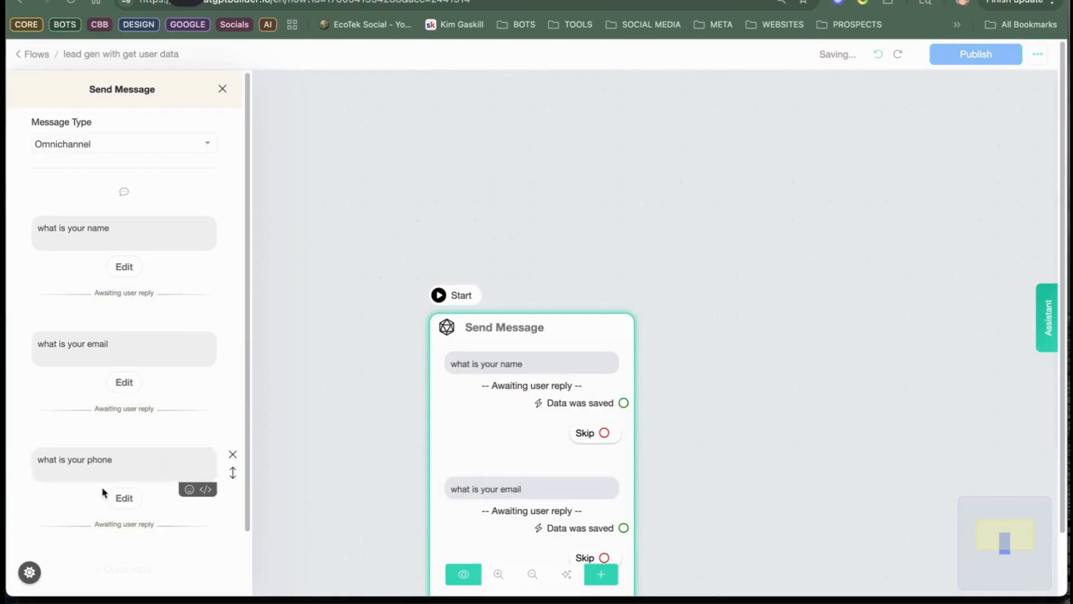
Step: Set the phone question's reply type to Phone and save its response to the Phone field
left_click(120, 499)
left_click(454, 135)
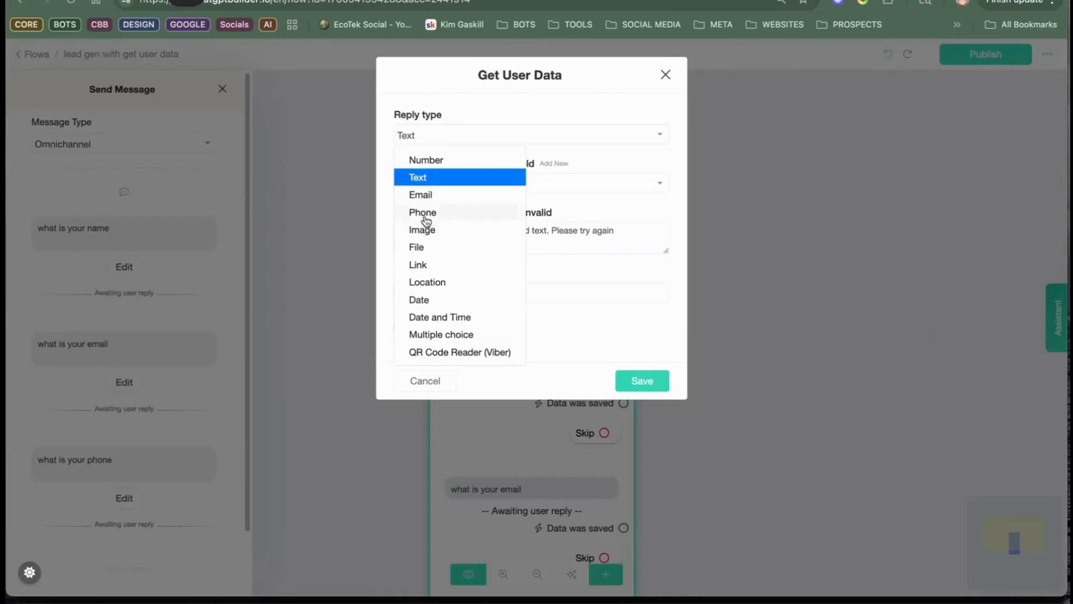
left_click(426, 215)
left_click(438, 184)
left_click(438, 182)
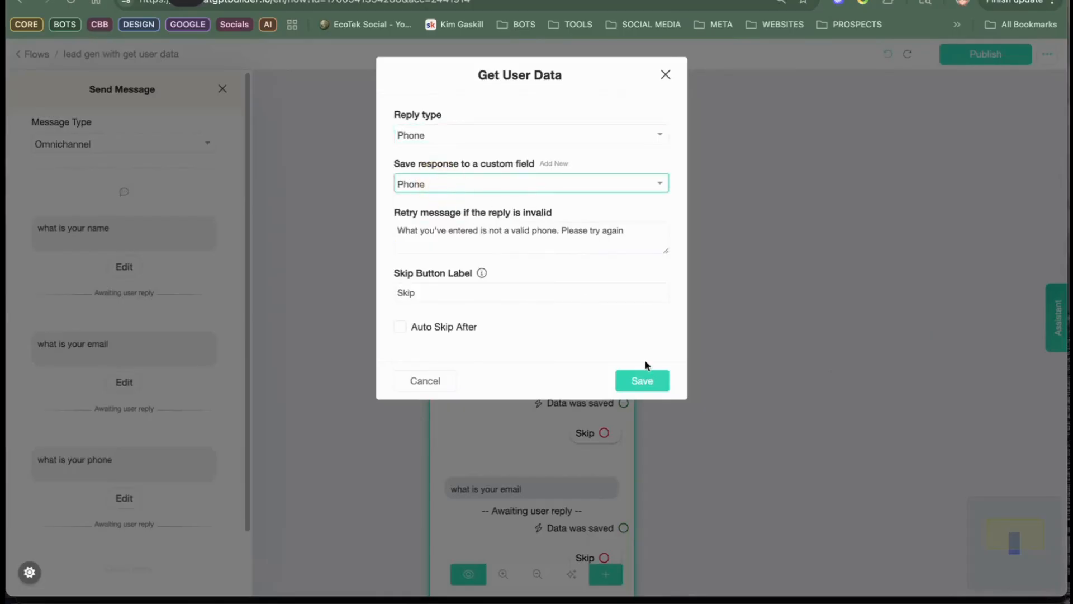
left_click(642, 382)
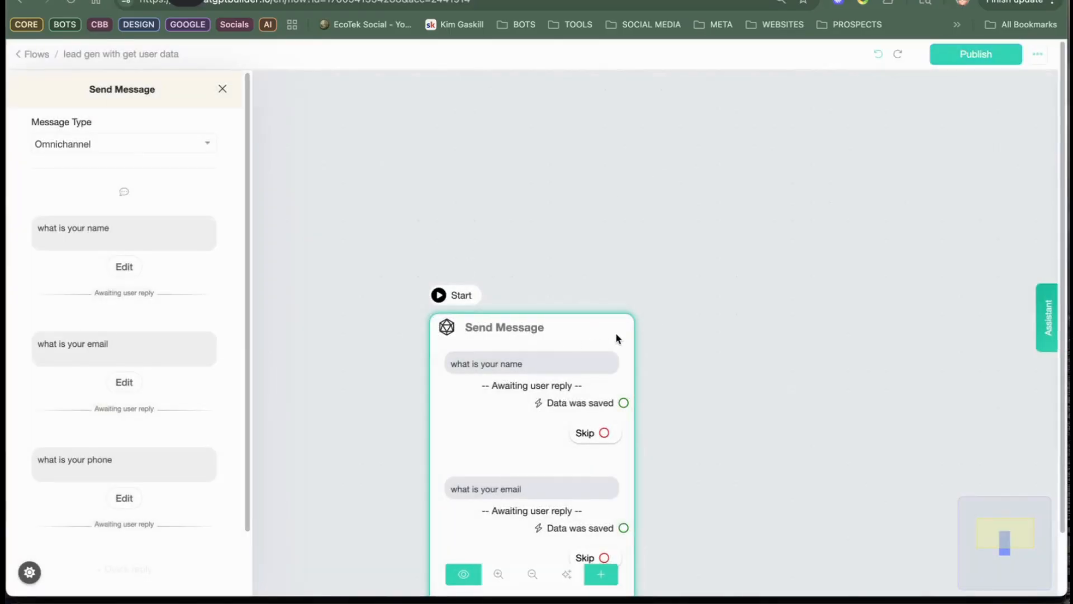
Step: Link a new Send Message step to the Continue output of the question step
left_click(657, 323)
left_click_drag(606, 340, 597, 104)
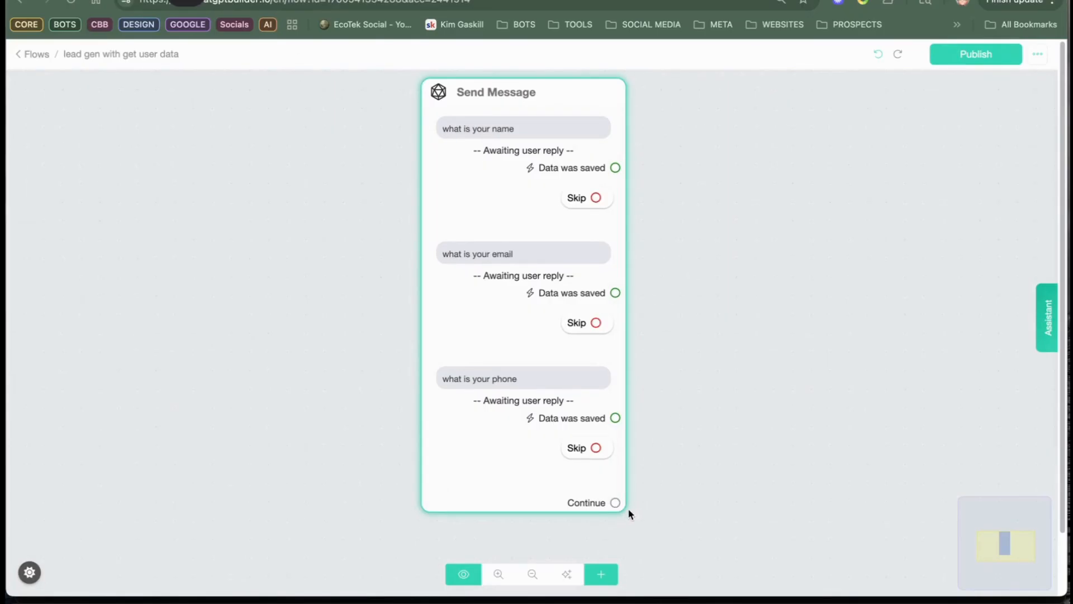
left_click_drag(615, 502, 693, 381)
Step: Add a text message reading "thanks for your info" to the Send Message #1 step
left_click(120, 319)
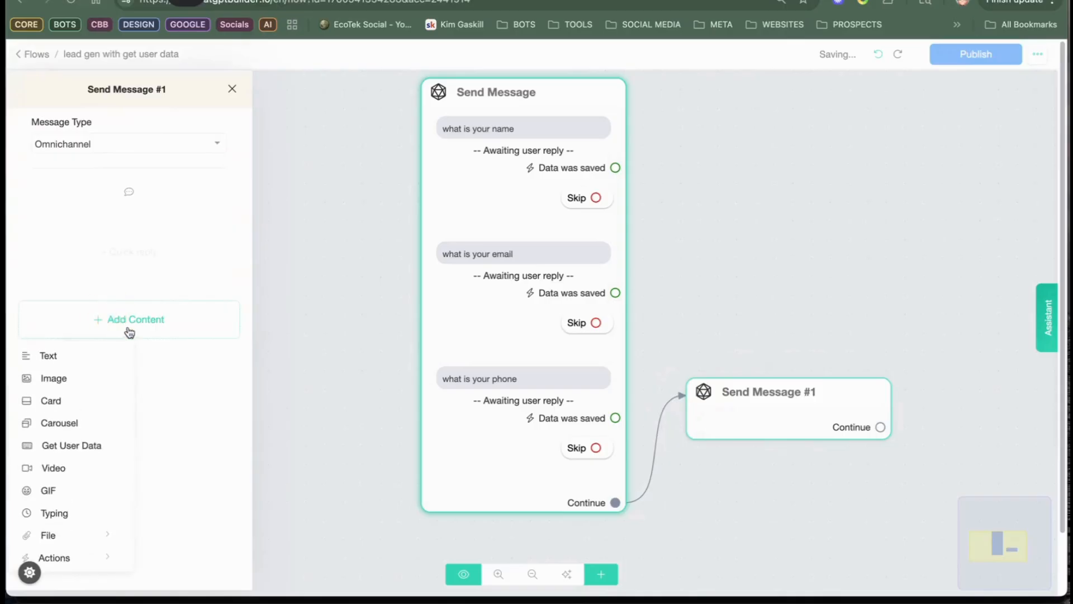
left_click(66, 357)
left_click(85, 228)
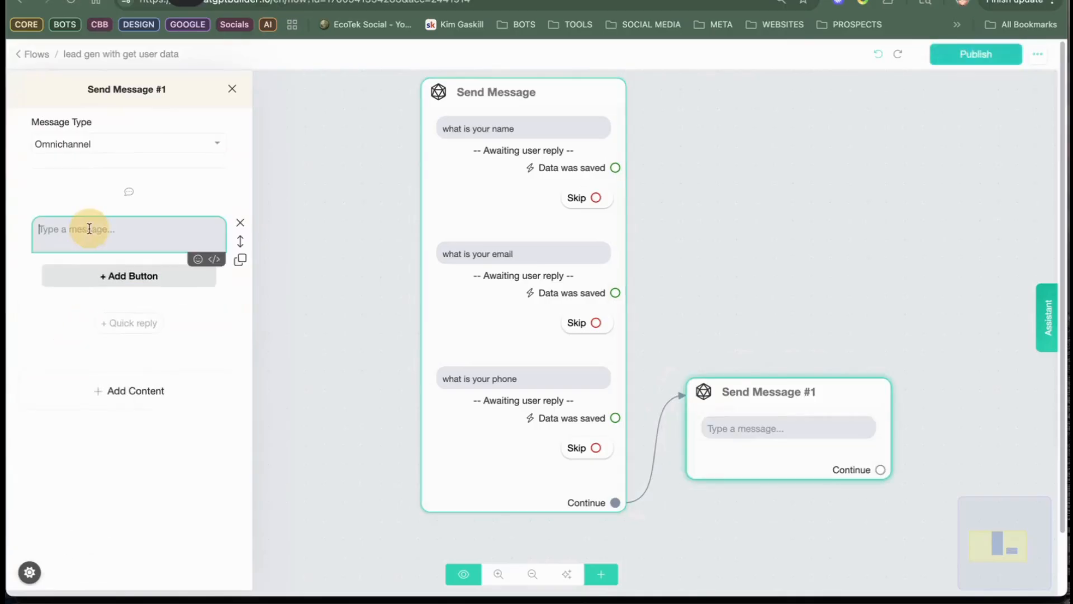
type("thansk")
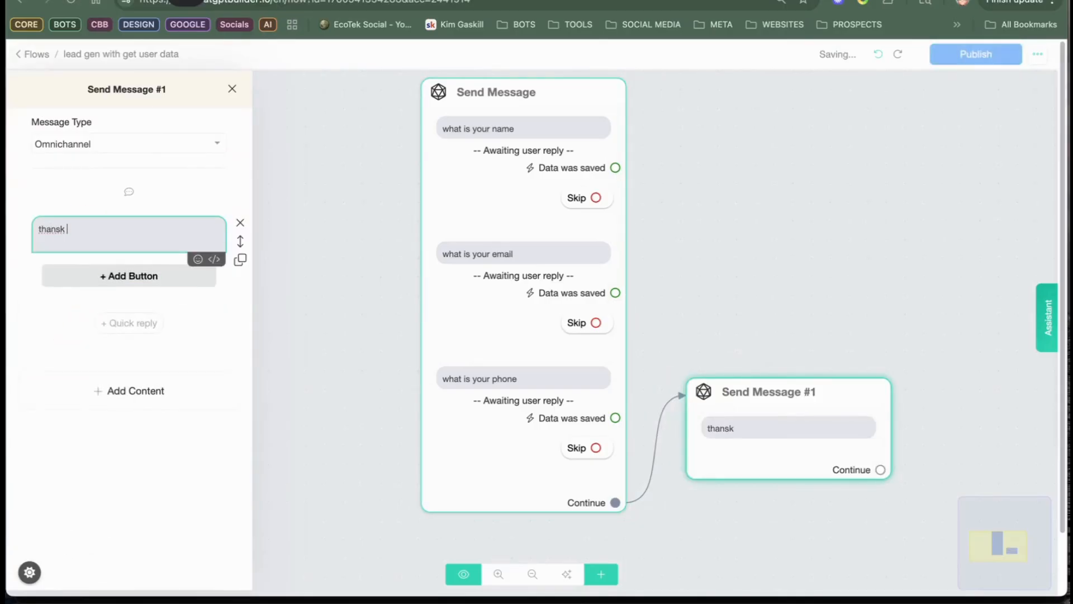
key("BackSpace")
key("BackSpace")
key("BackSpace")
type("ks for your info")
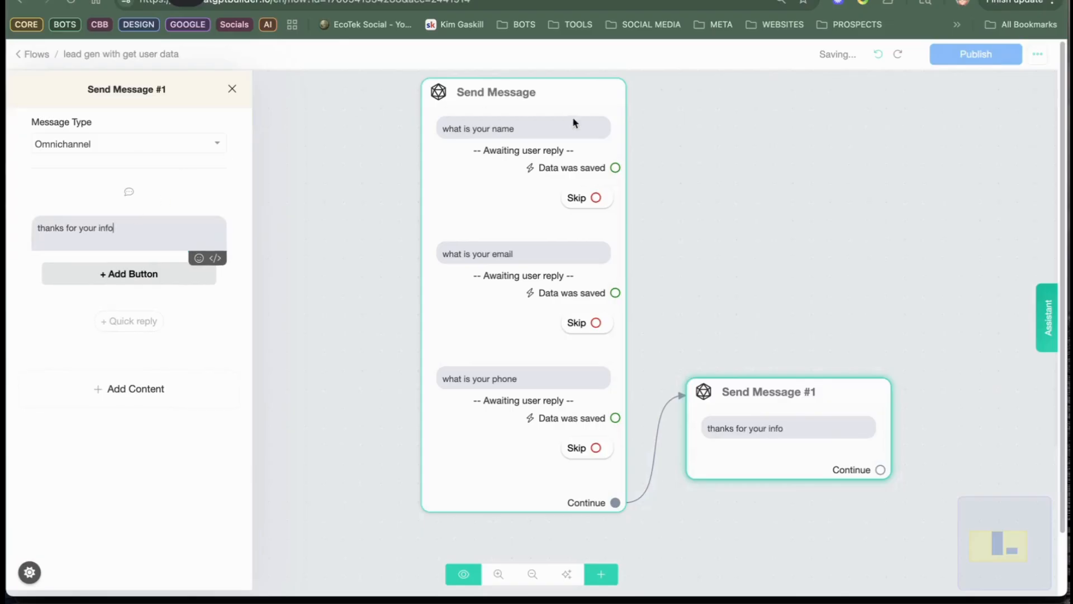
left_click(803, 205)
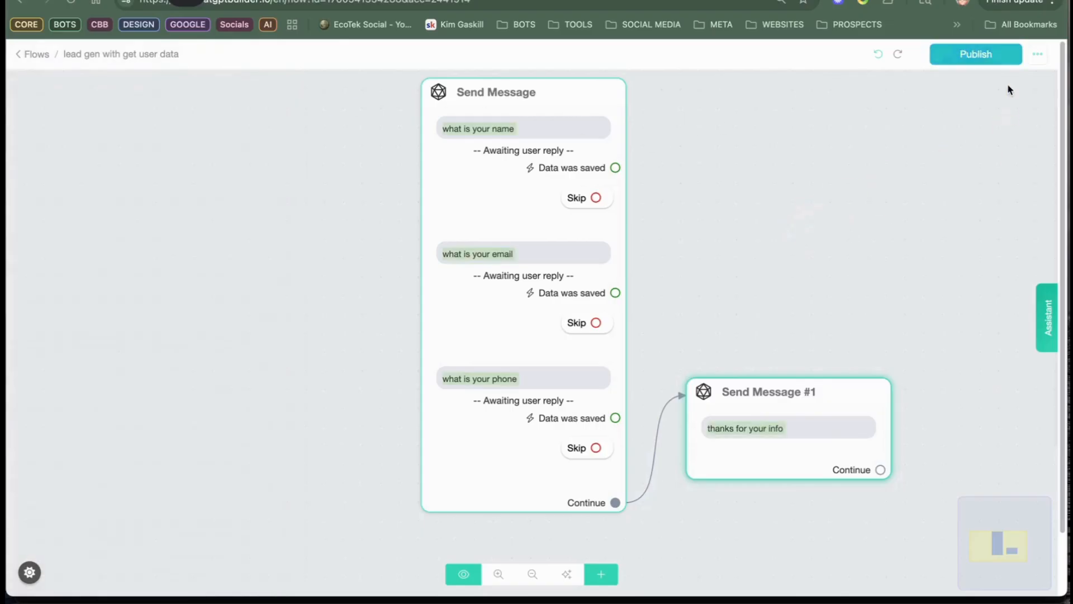
Step: Publish the lead gen with get user data flow and move the Send Message #1 step up beside the name question
left_click(982, 54)
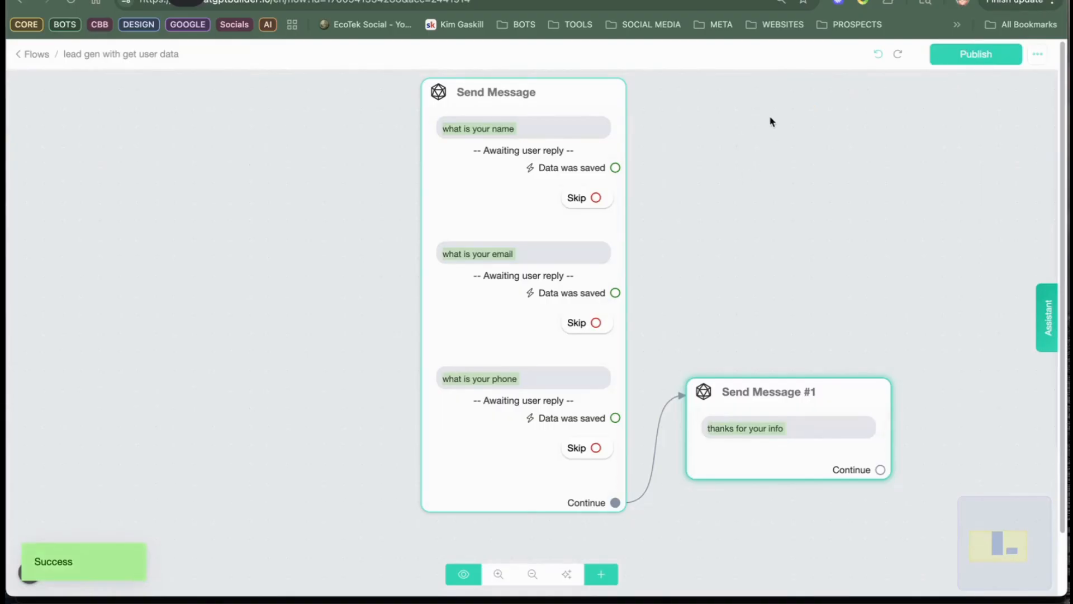
left_click_drag(774, 405, 748, 159)
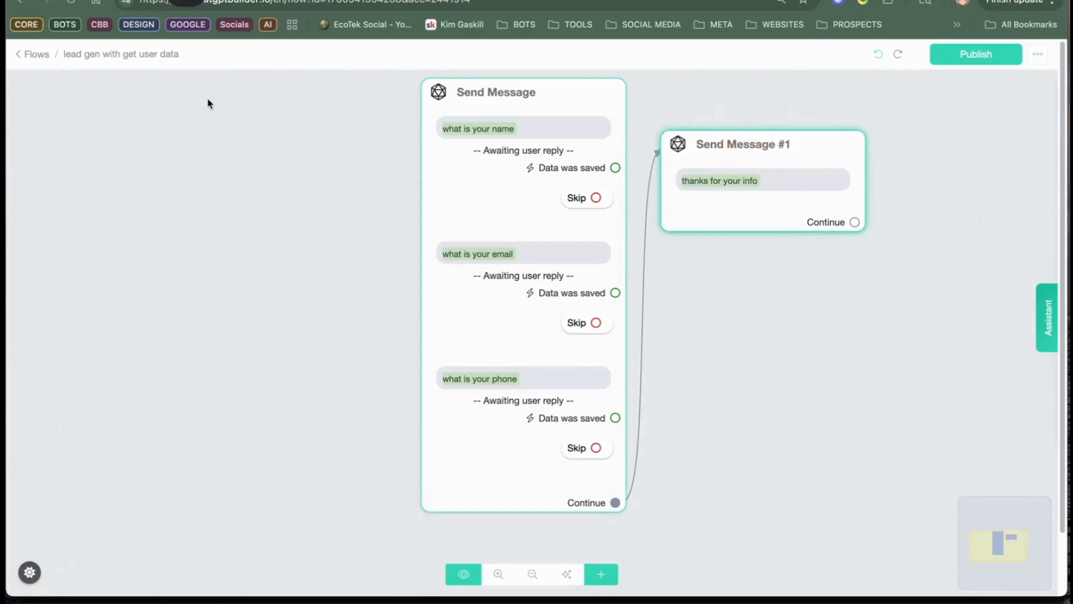
left_click(31, 54)
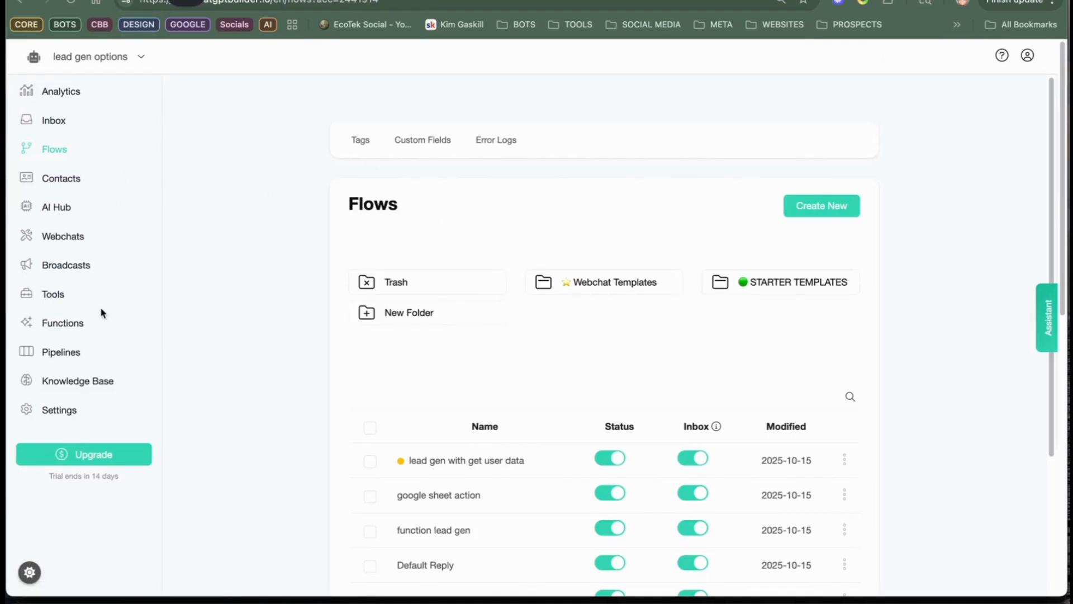
Step: Remove the collect_user_info tool from the AI tools of the OpenAI action in the Default Reply flow
left_click(56, 154)
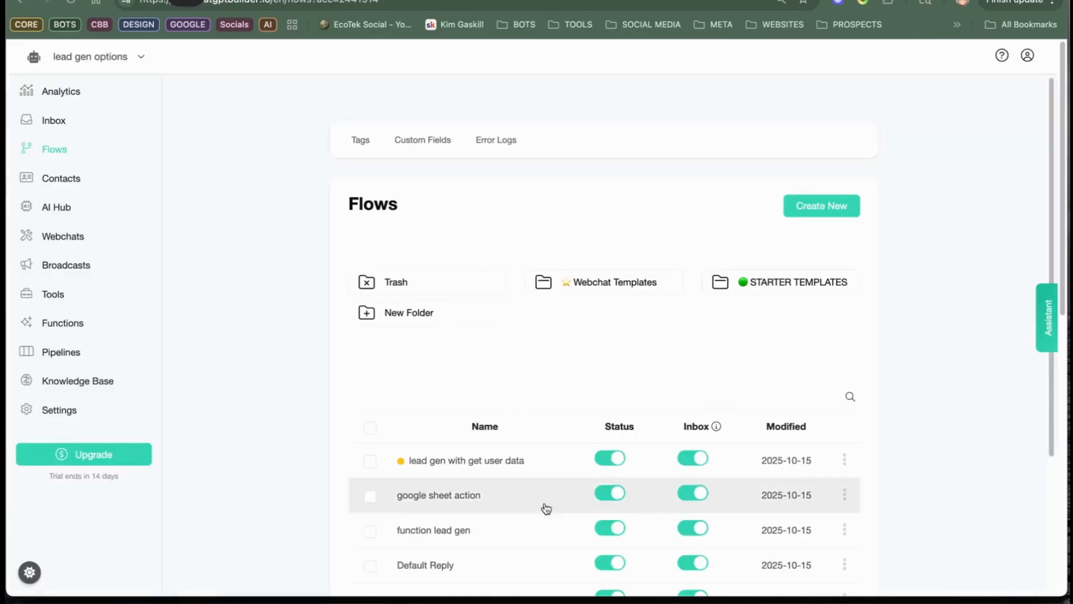
scroll(478, 530, "down", 1)
left_click(444, 535)
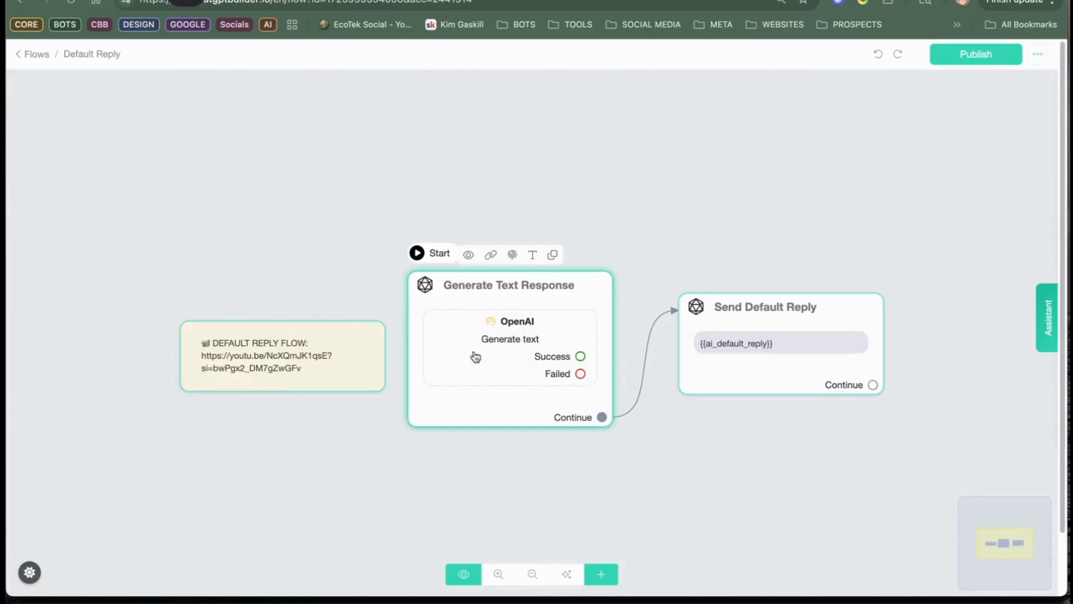
left_click(500, 319)
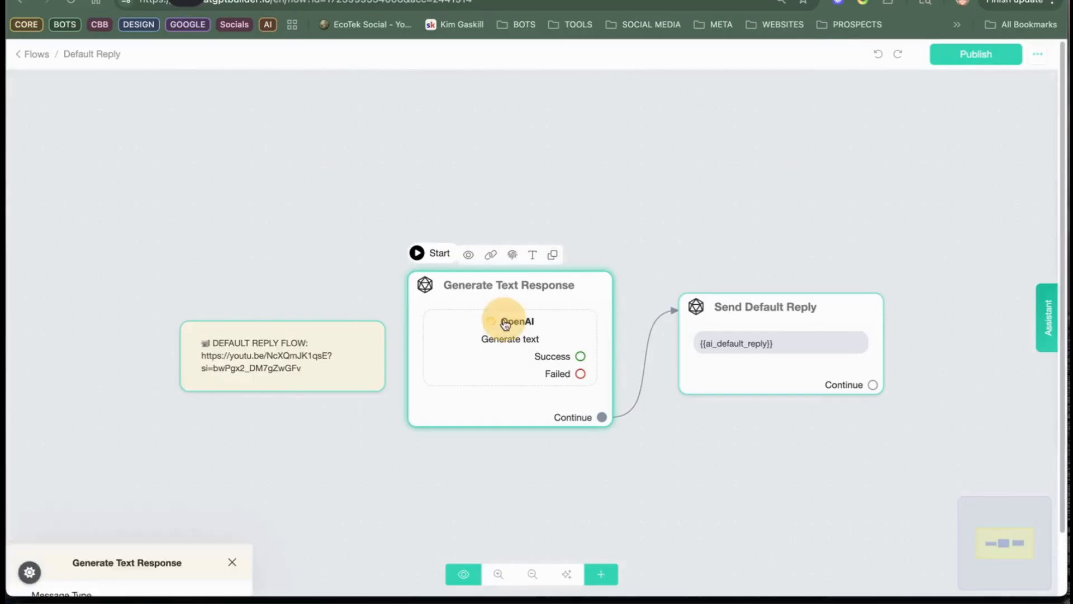
left_click(112, 230)
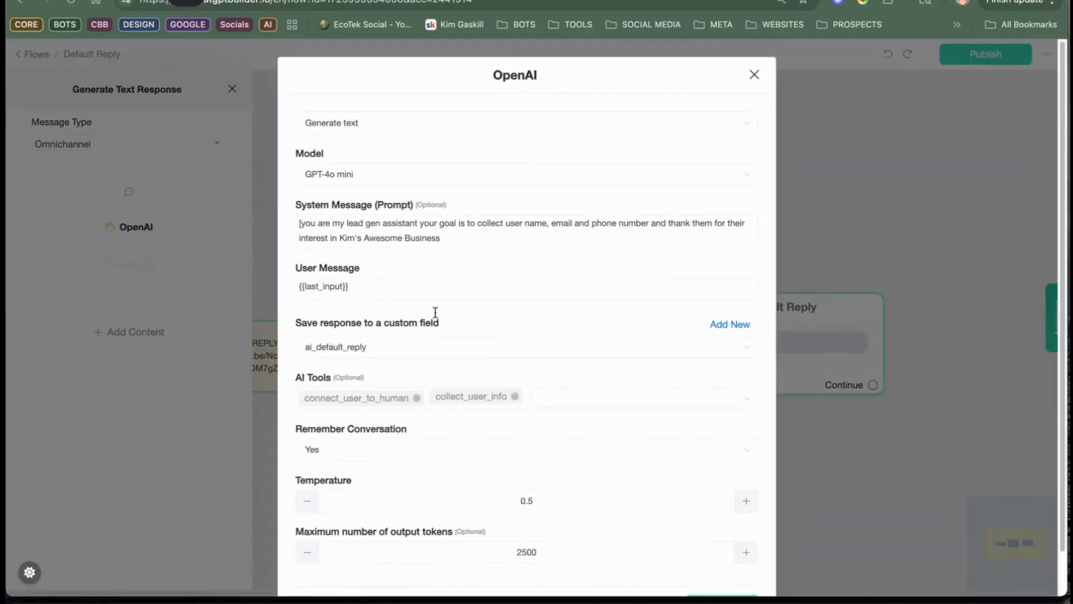
scroll(505, 514, "down", 2)
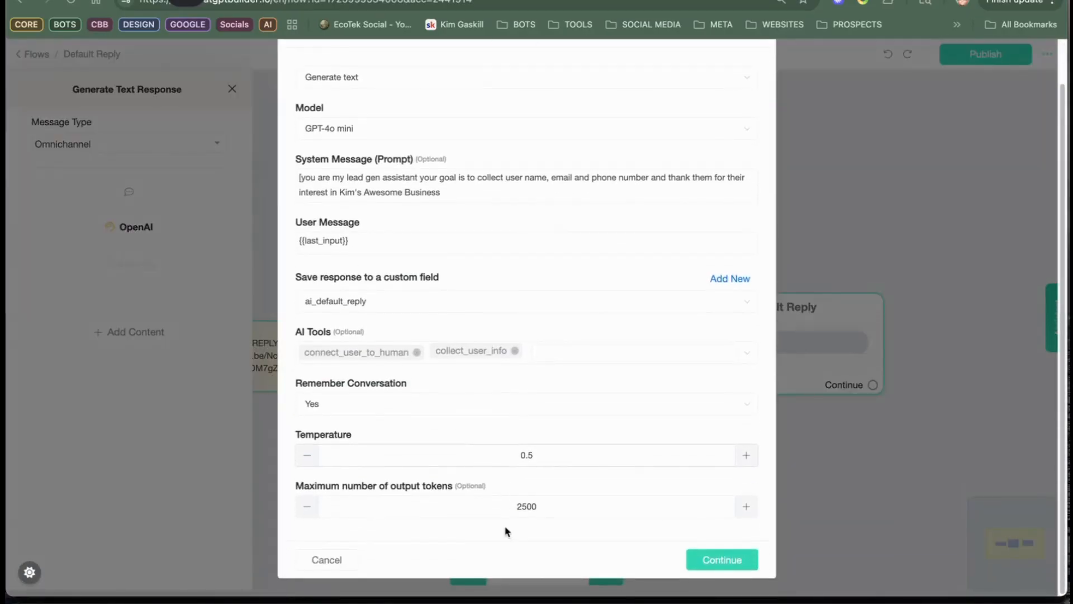
left_click(514, 350)
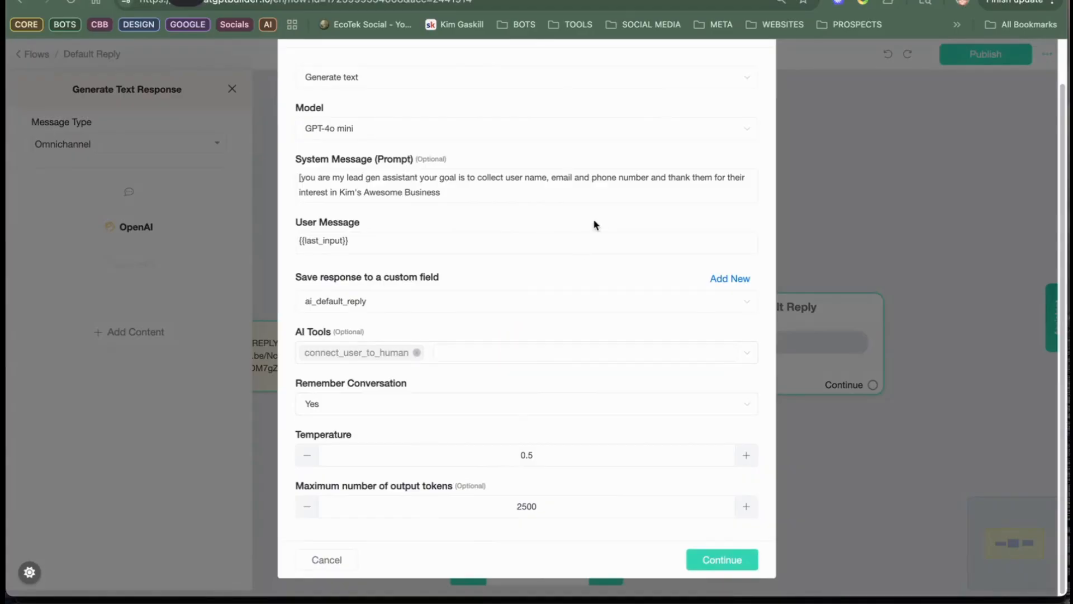
Step: Remove the stray opening bracket from the OpenAI system prompt, end the prompt with a period, and save the action
left_click(495, 192)
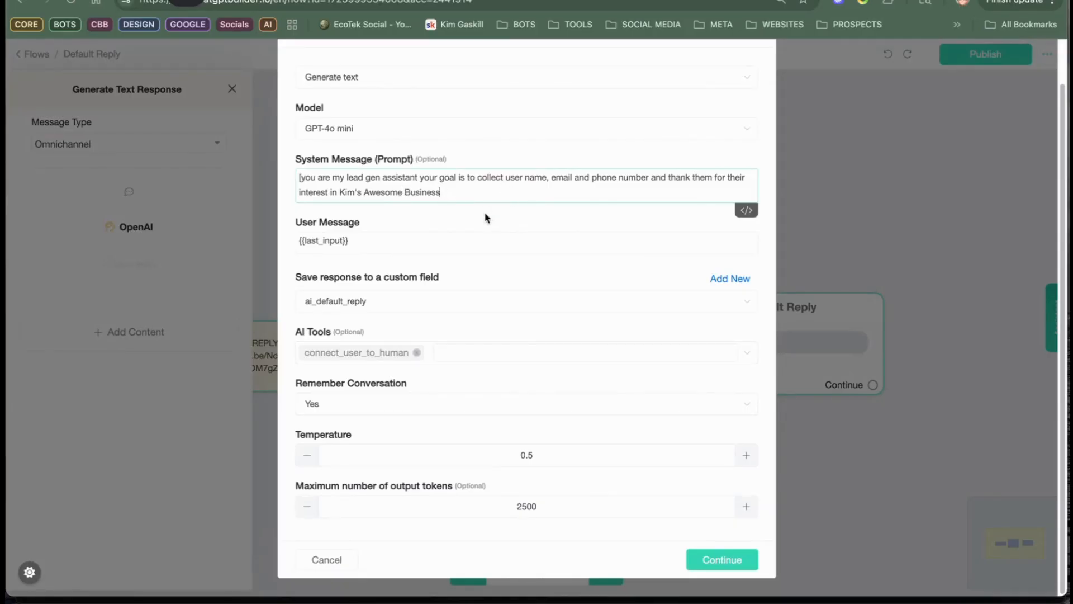
key("BackSpace")
left_click(454, 198)
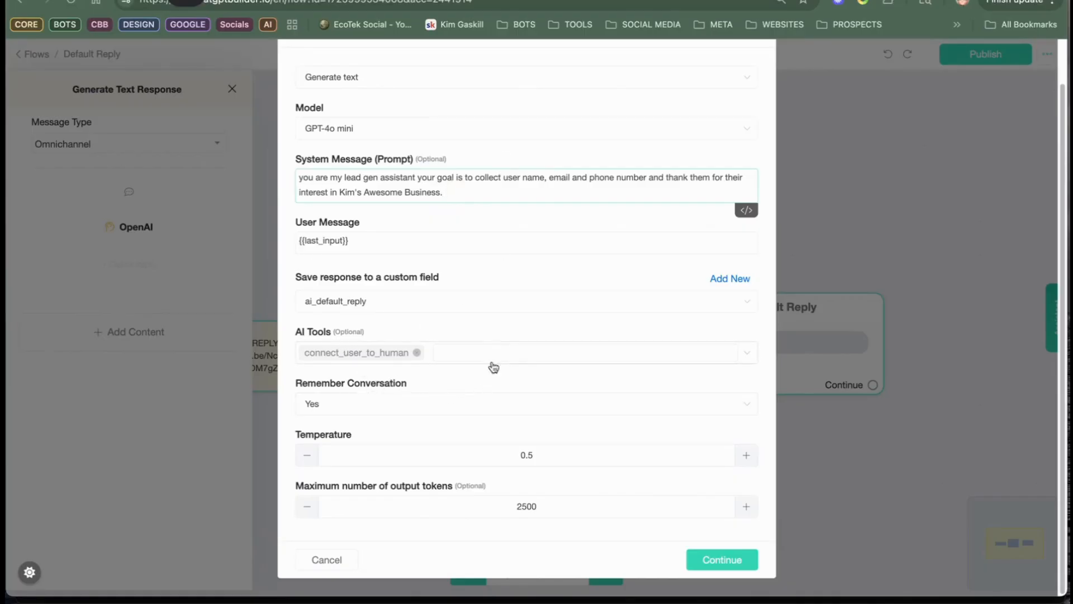
left_click(729, 558)
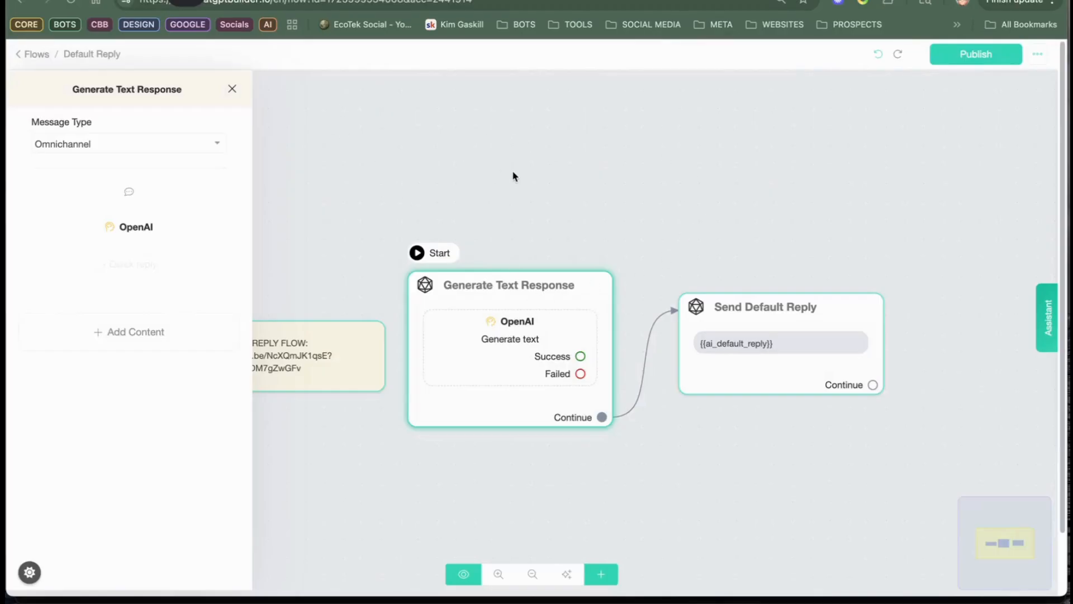
left_click(16, 55)
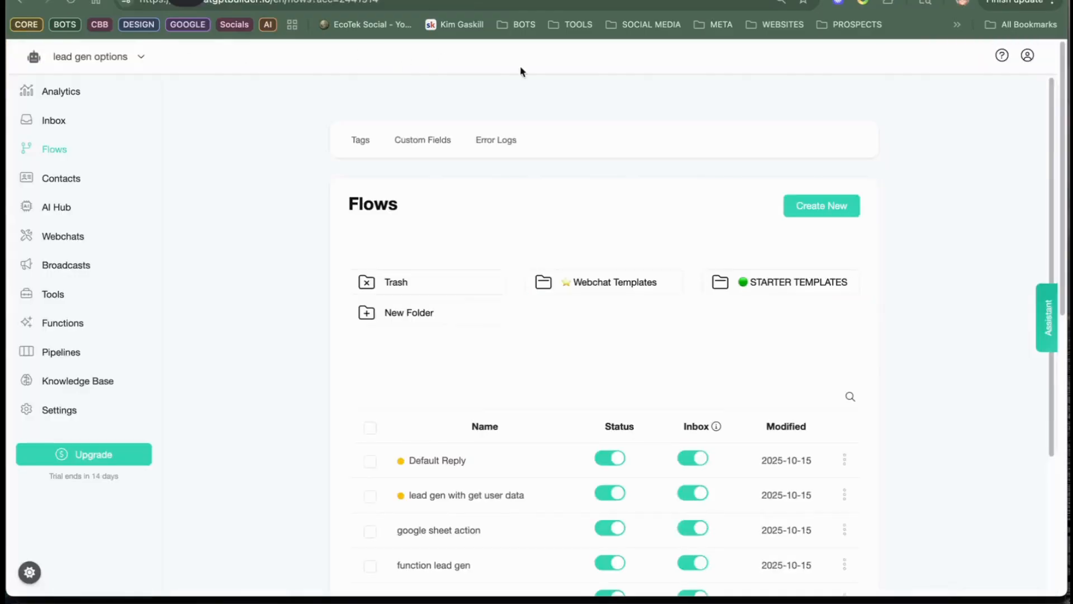
Step: Start a new AI function in the AI Hub and name it "GET USER DATE WITH FLOW"
left_click(48, 208)
left_click(412, 147)
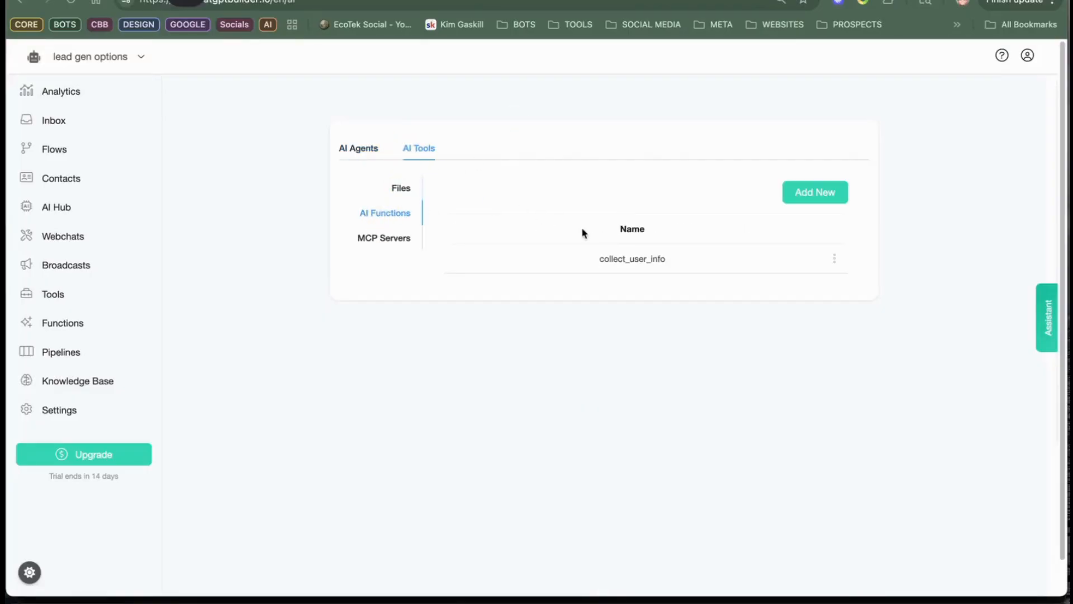
left_click(805, 198)
left_click(487, 139)
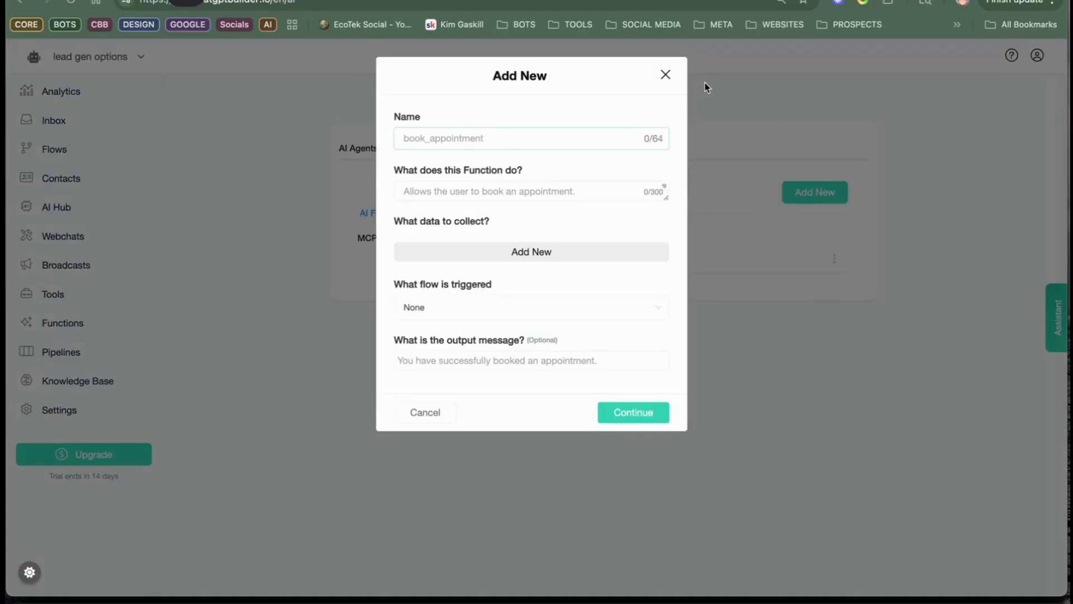
type("GET USER DS")
key("BackSpace")
type("ATE WITH ")
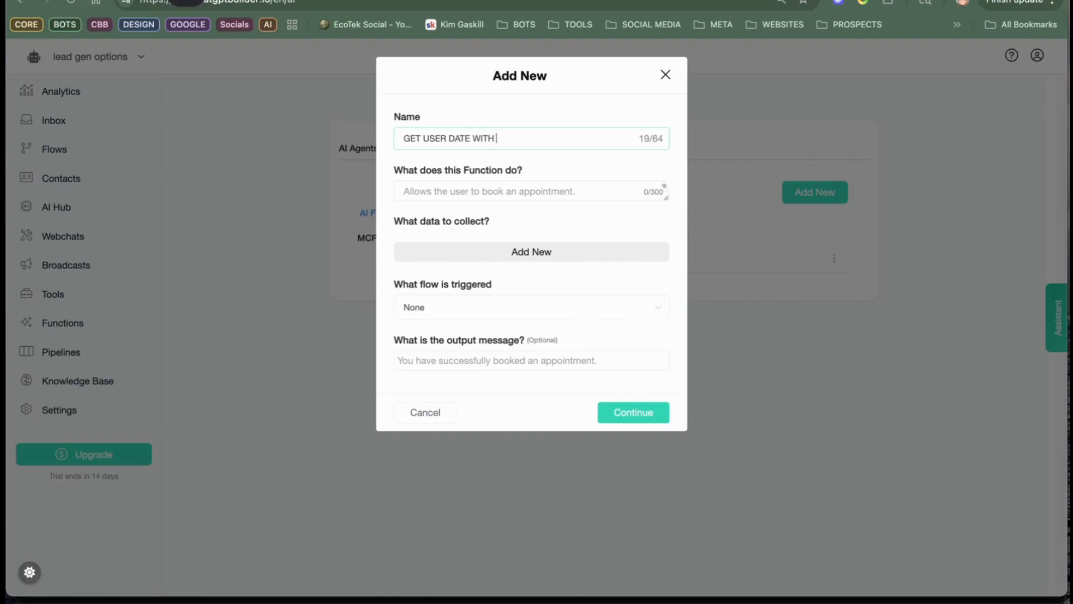
type("FLOW")
Step: Describe the new function as "Allows user to share their name, email and phone"
left_click(559, 193)
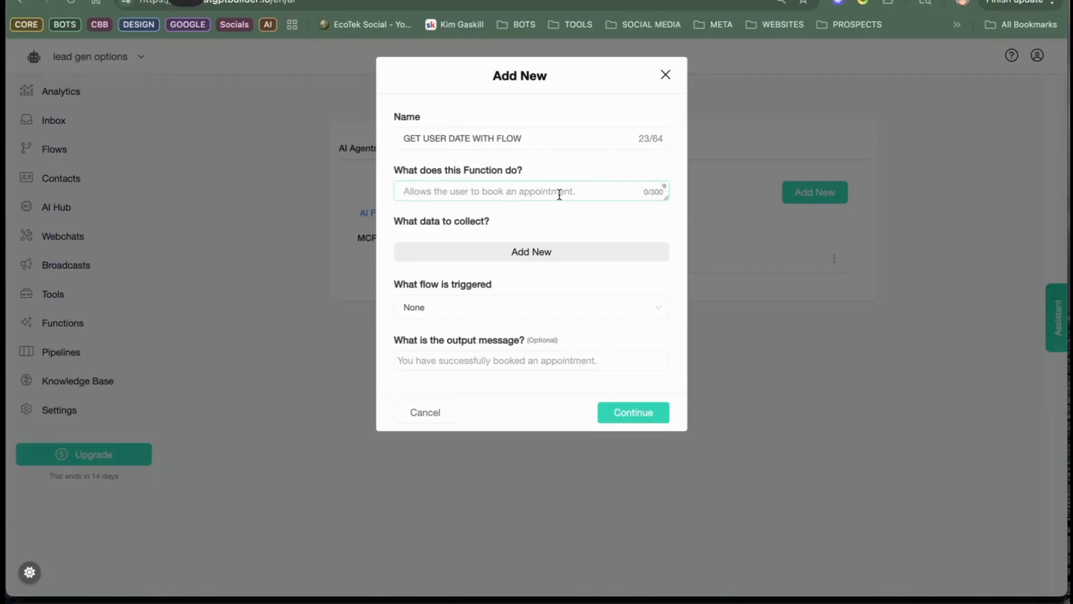
type("Allows user to share their name,")
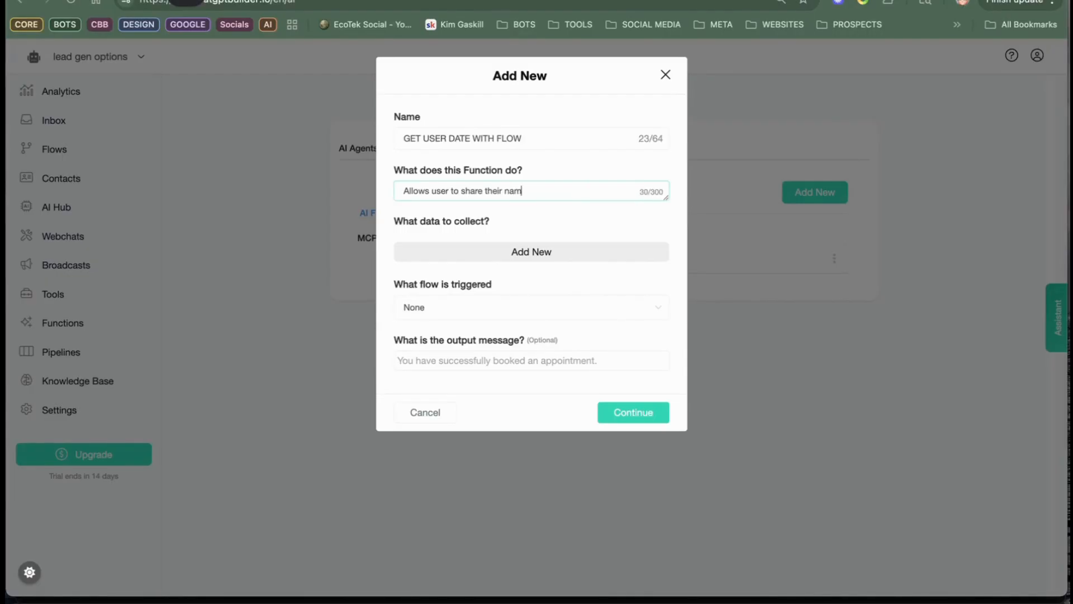
type(" email an")
type("d h")
type("phone")
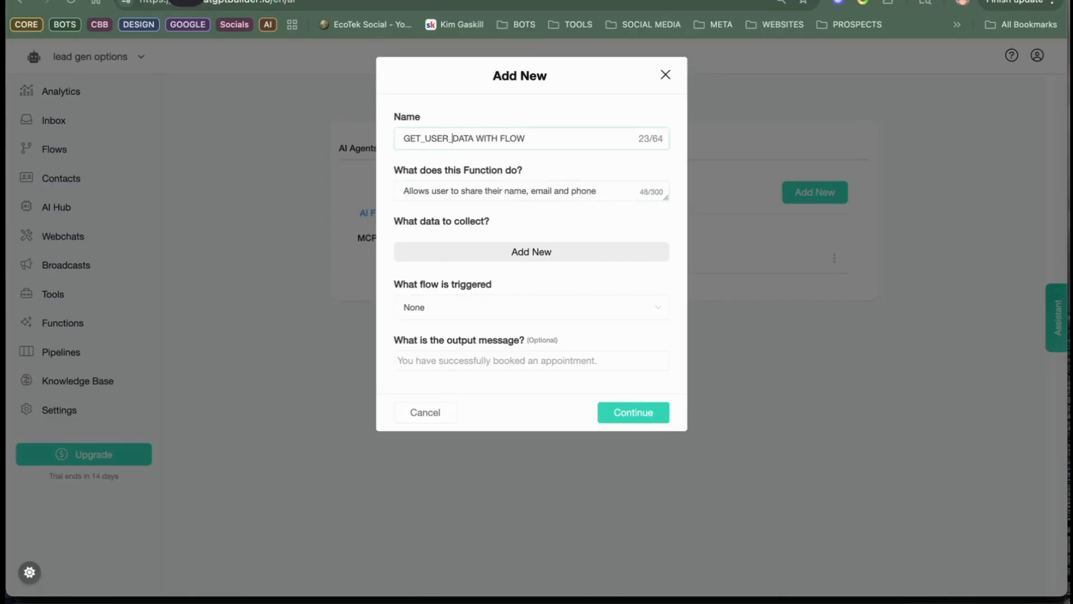
Step: Correct the function's name to GET_USER_DATA_WITH_FLOW, with underscores instead of spaces
left_click(475, 139)
key("BackSpace")
type("_")
left_click(501, 140)
key("BackSpace")
type("_")
left_click(609, 187)
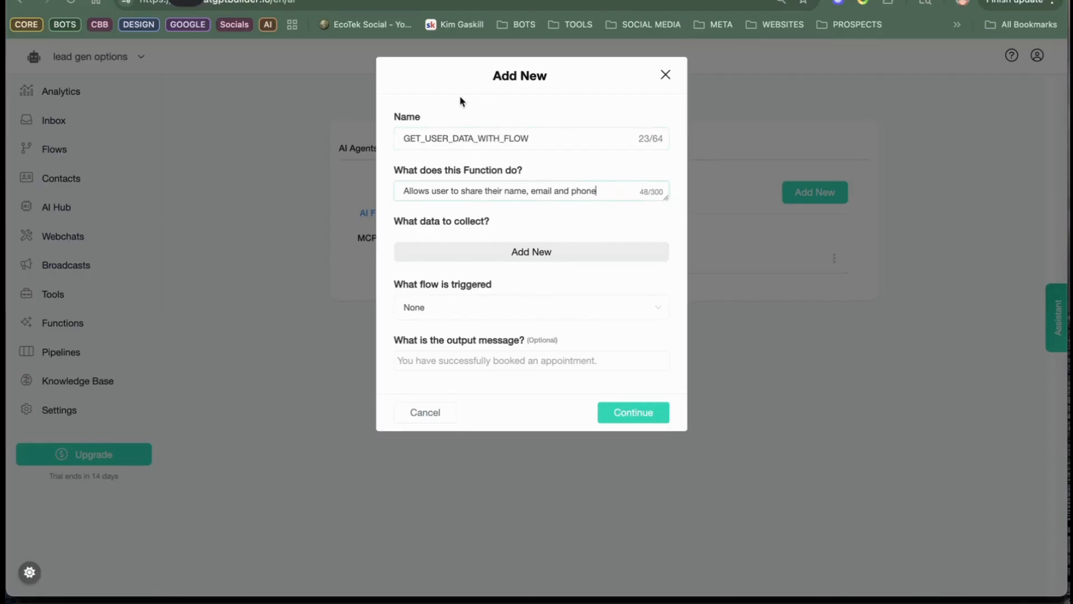
left_click(533, 139)
left_click_drag(615, 193, 403, 189)
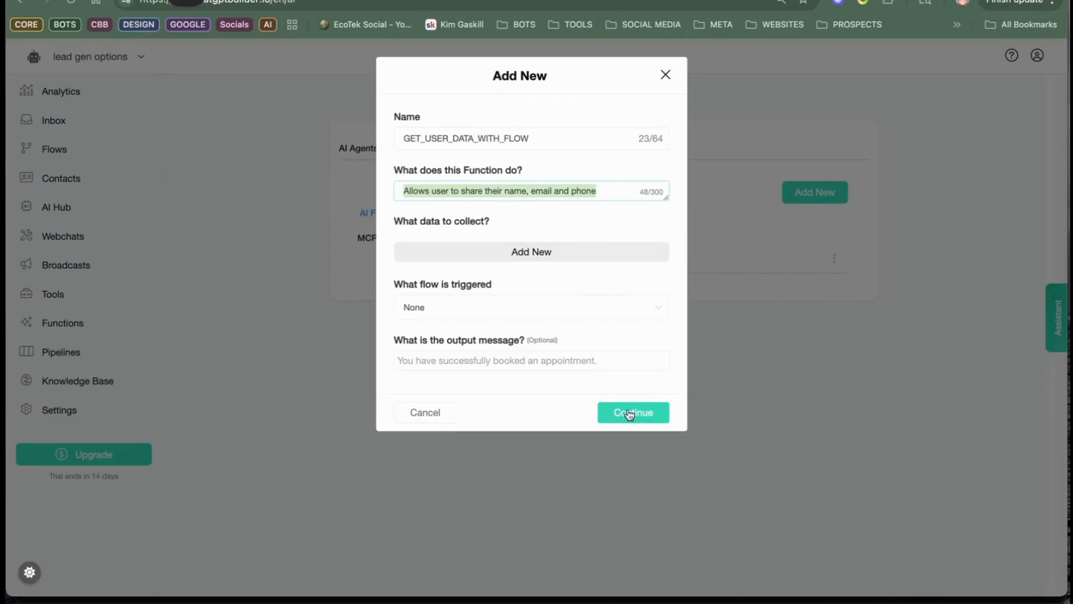
Step: Set the function to trigger the lead gen with get user data flow and save it
left_click(456, 309)
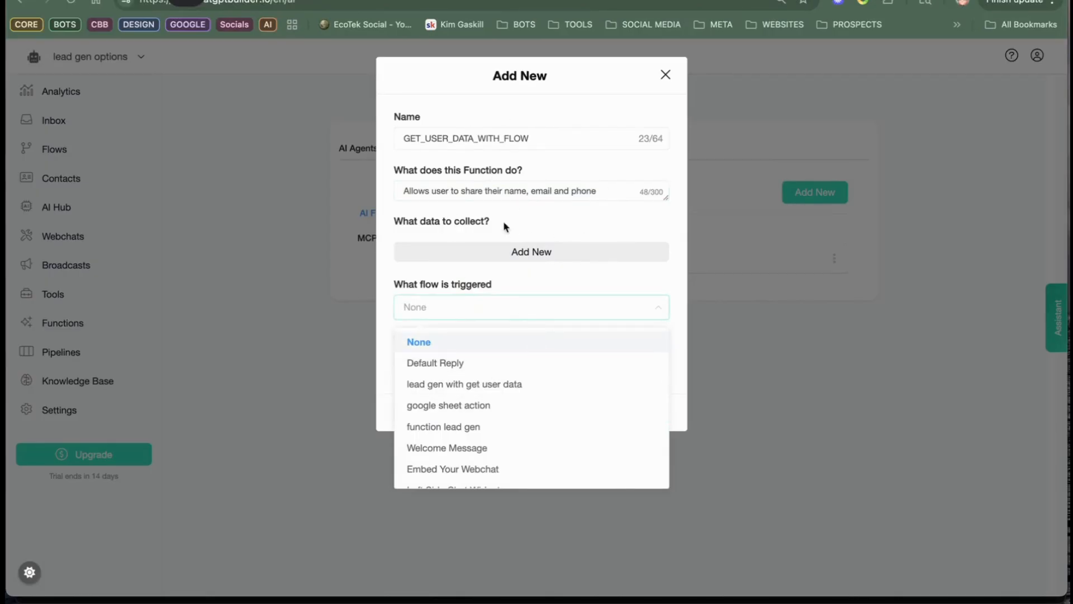
left_click(474, 385)
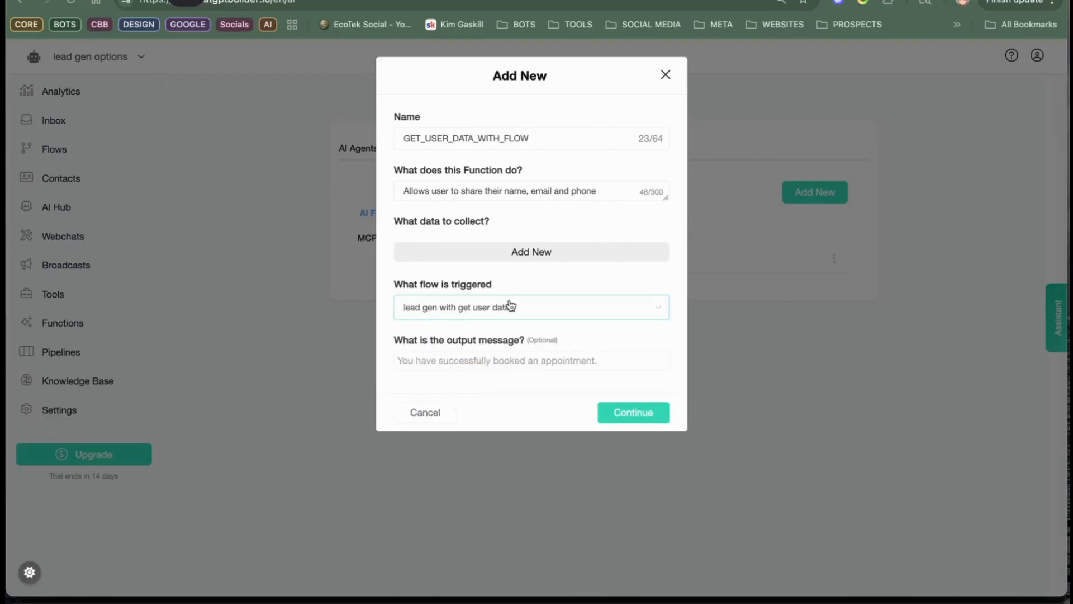
left_click(650, 417)
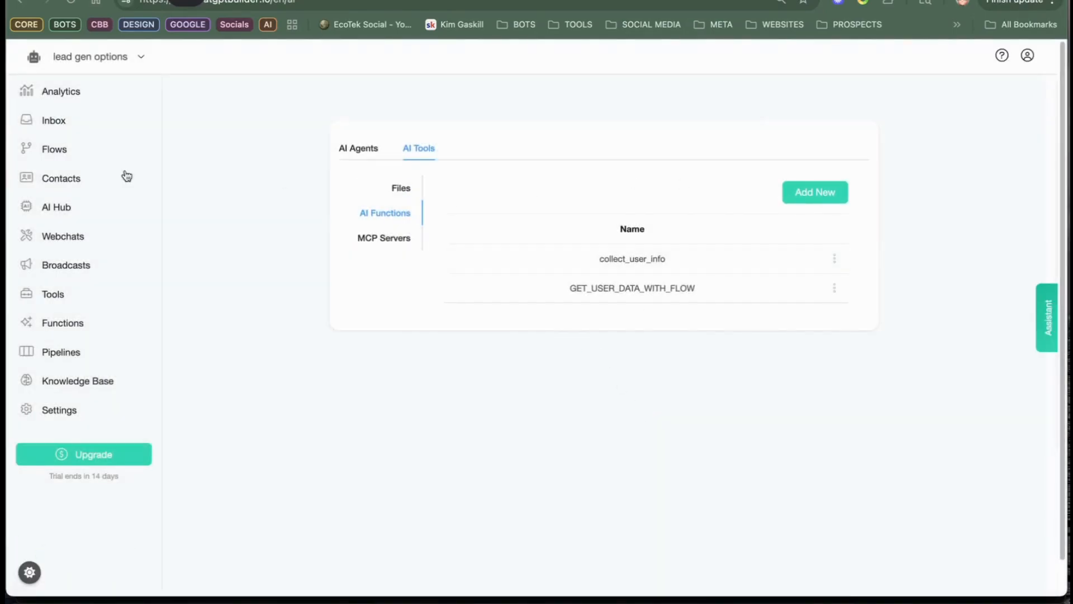
Step: Add GET_USER_DATA_WITH_FLOW to the AI tools of the OpenAI action in the Default Reply flow
left_click(54, 150)
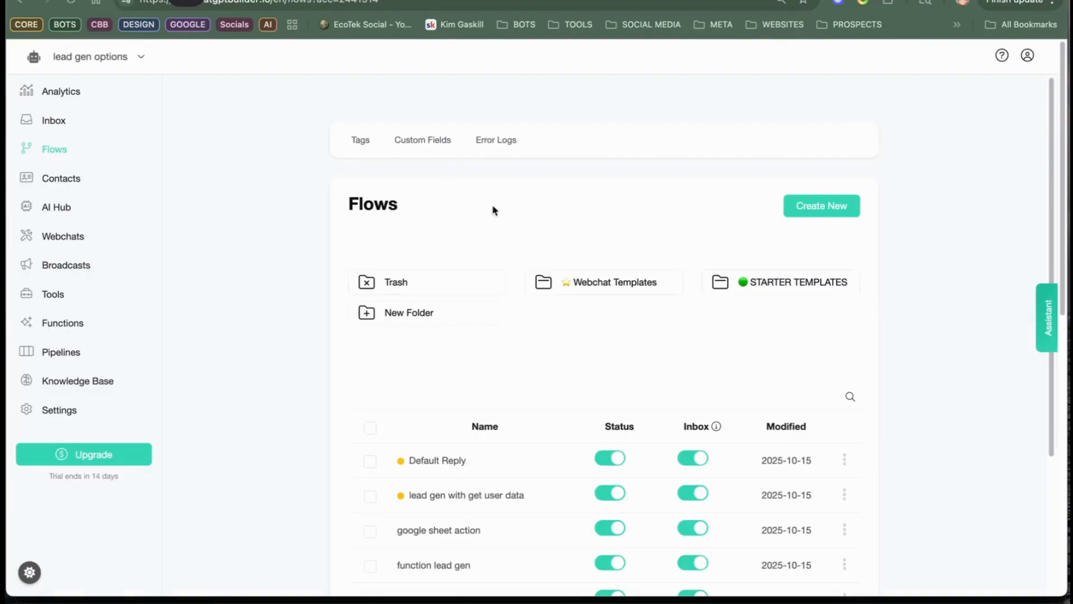
left_click(478, 471)
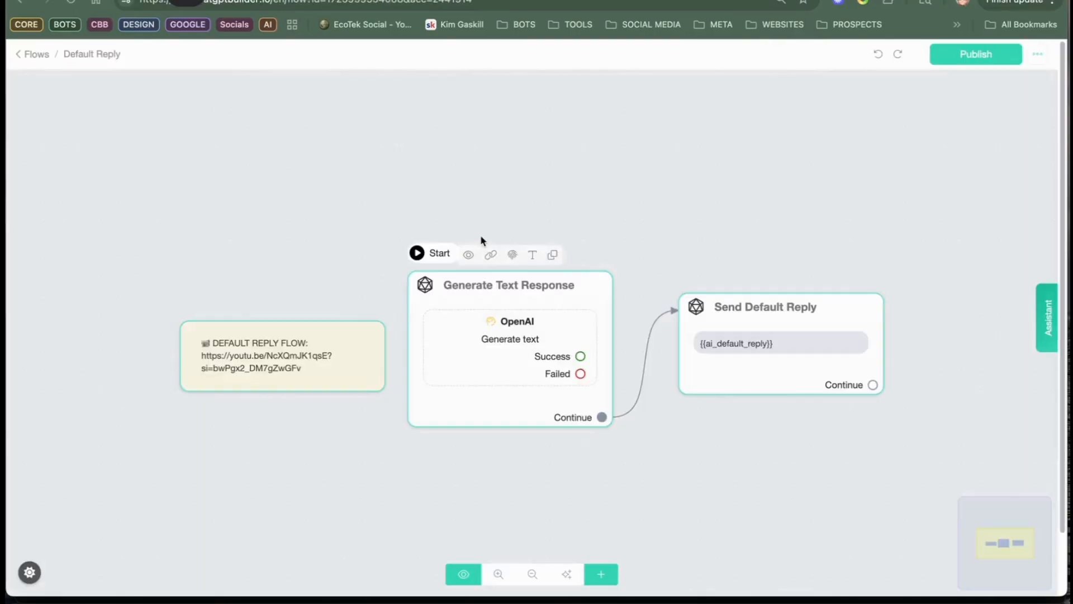
left_click(519, 336)
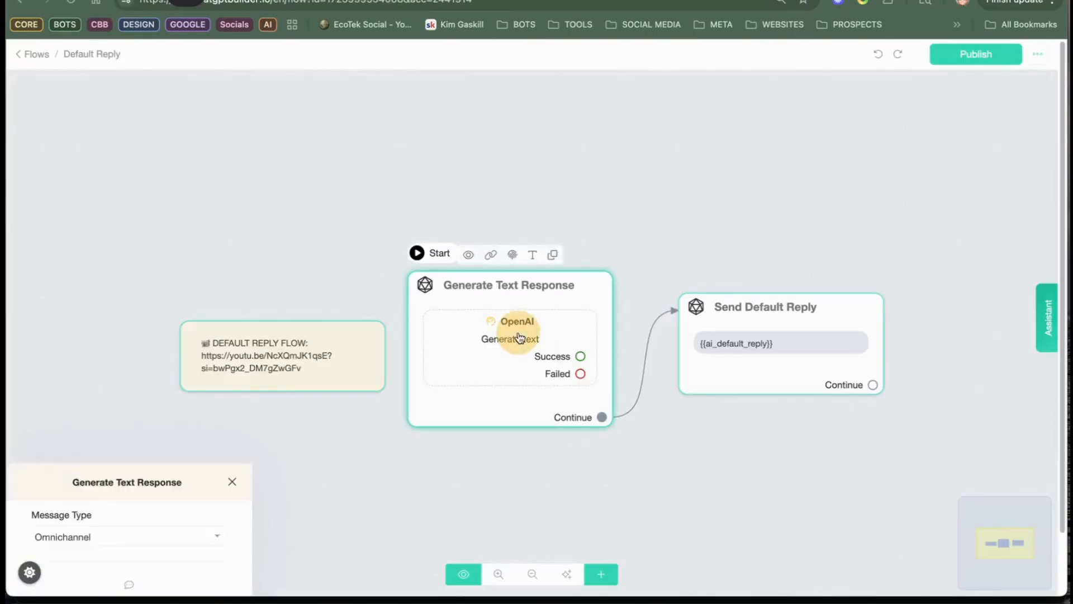
left_click(127, 224)
scroll(489, 391, "down", 1)
scroll(488, 391, "down", 1)
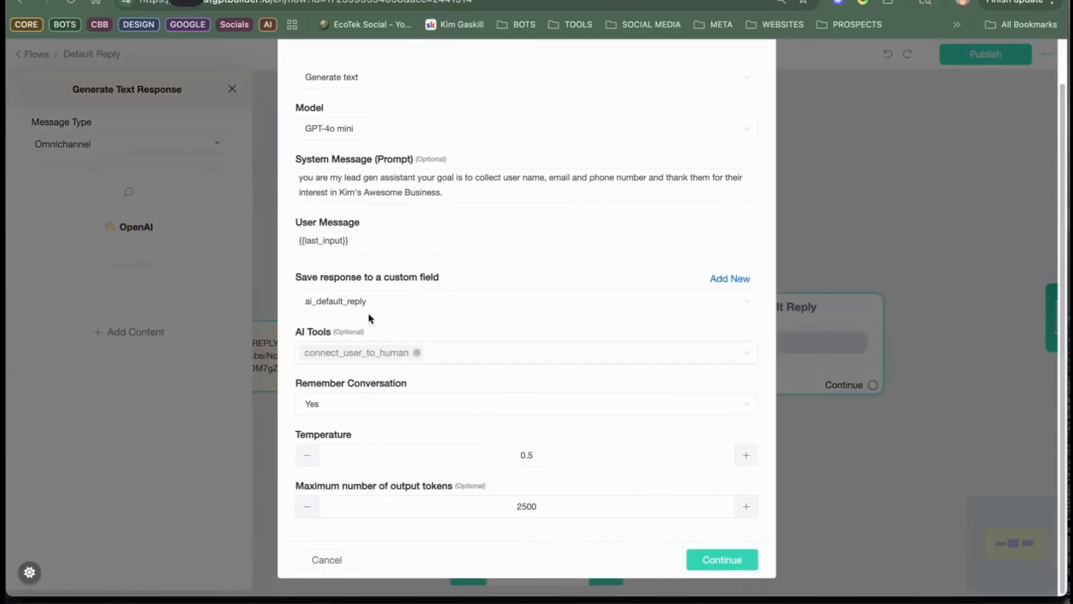
left_click(450, 353)
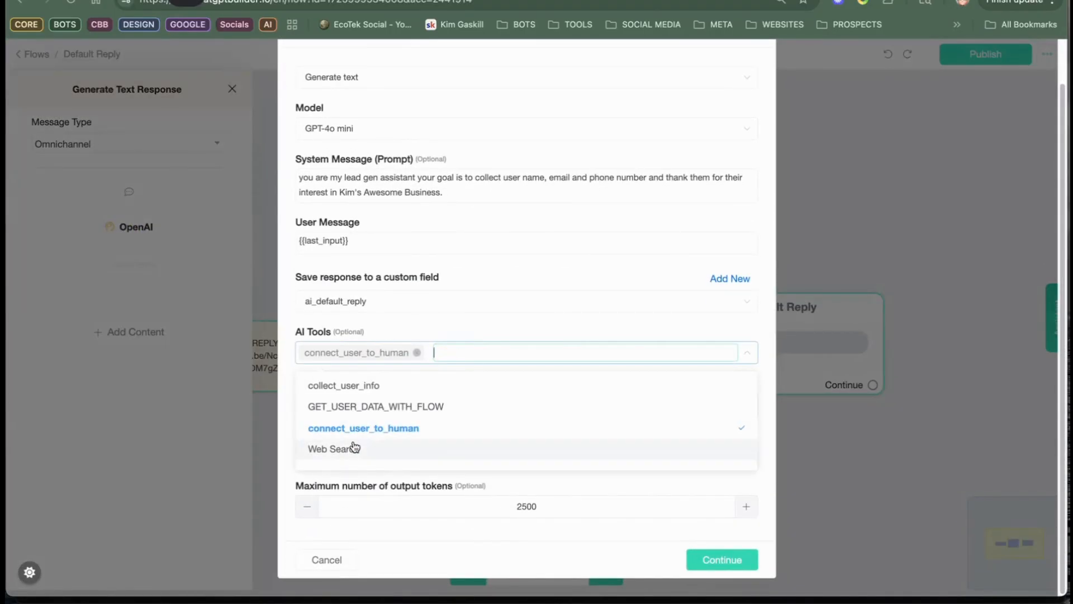
left_click(358, 412)
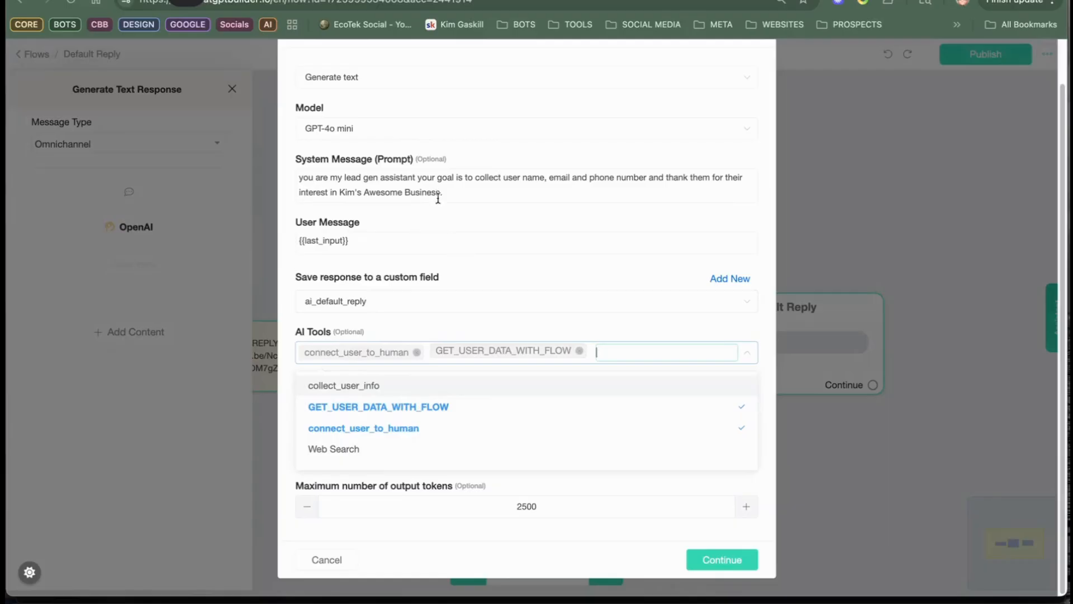
Step: Append "Use GET_USER_DATA_FLOW" to the end of the OpenAI action's system prompt
left_click(464, 197)
type("Use")
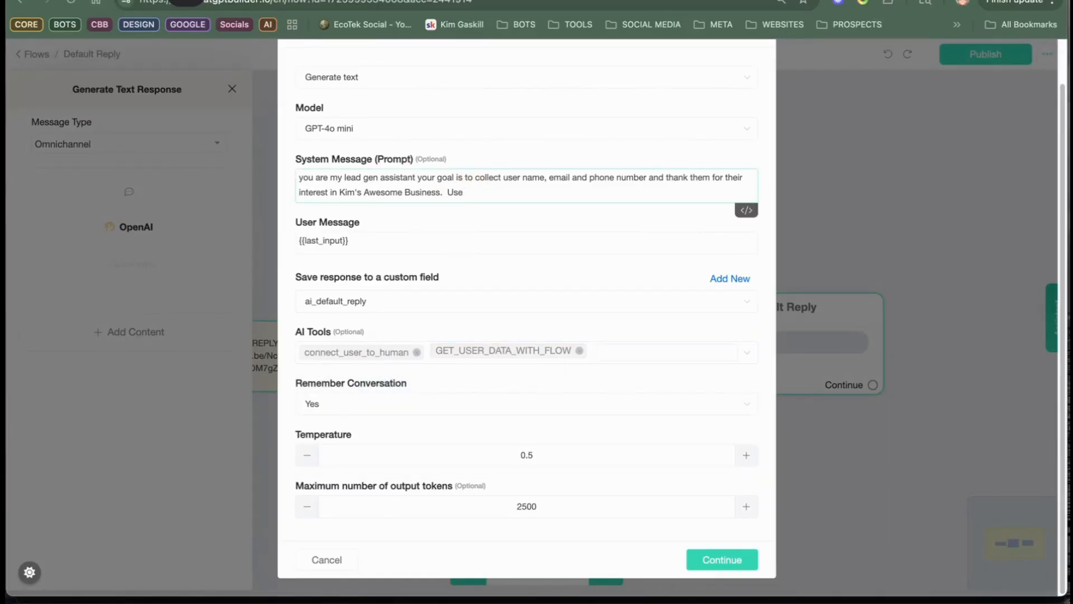
type(" Get U")
key("BackSpace")
key("BackSpace")
key("BackSpace")
left_click(533, 348)
left_click(537, 203)
type("GET_USER_DATA_FLOW")
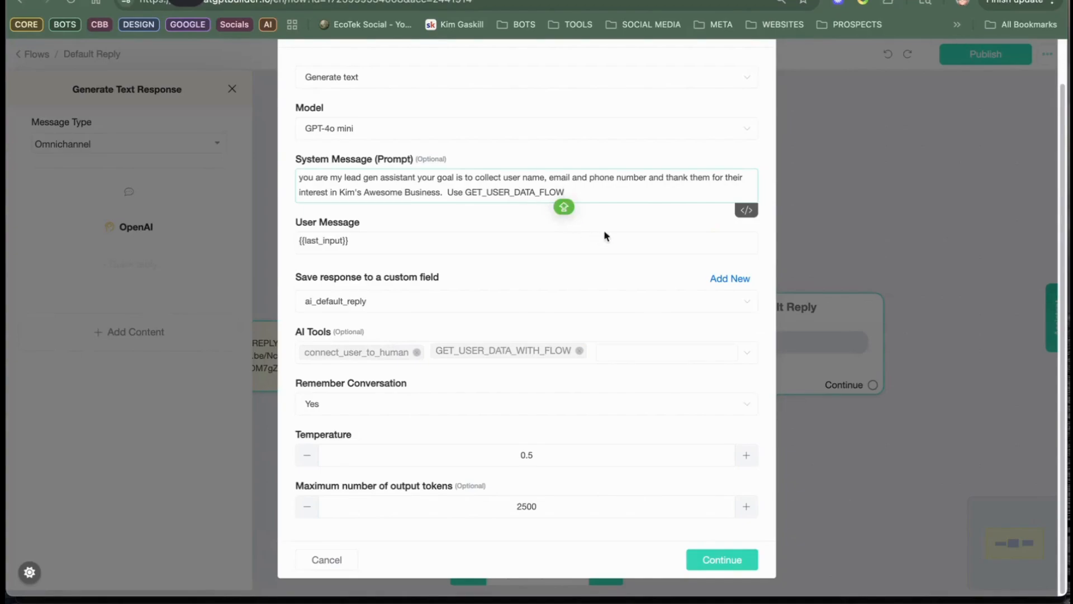
type(" TO")
Step: Finish the system prompt's last sentence with "to collect the user information" and publish the updated Default Reply flow
key("BackSpace")
type("to coll")
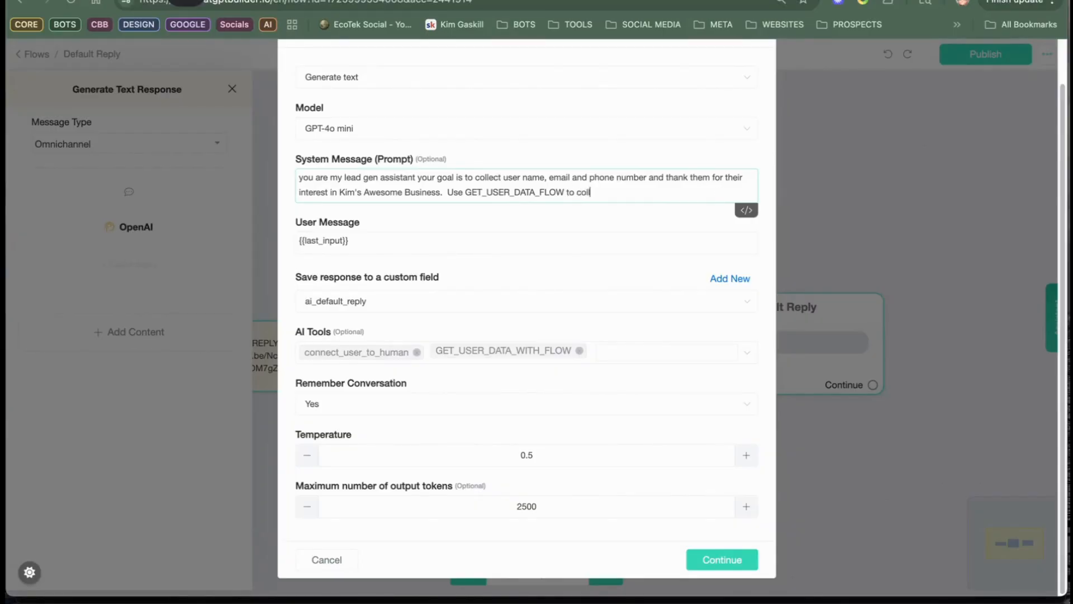
type("ect the user information.")
left_click(722, 561)
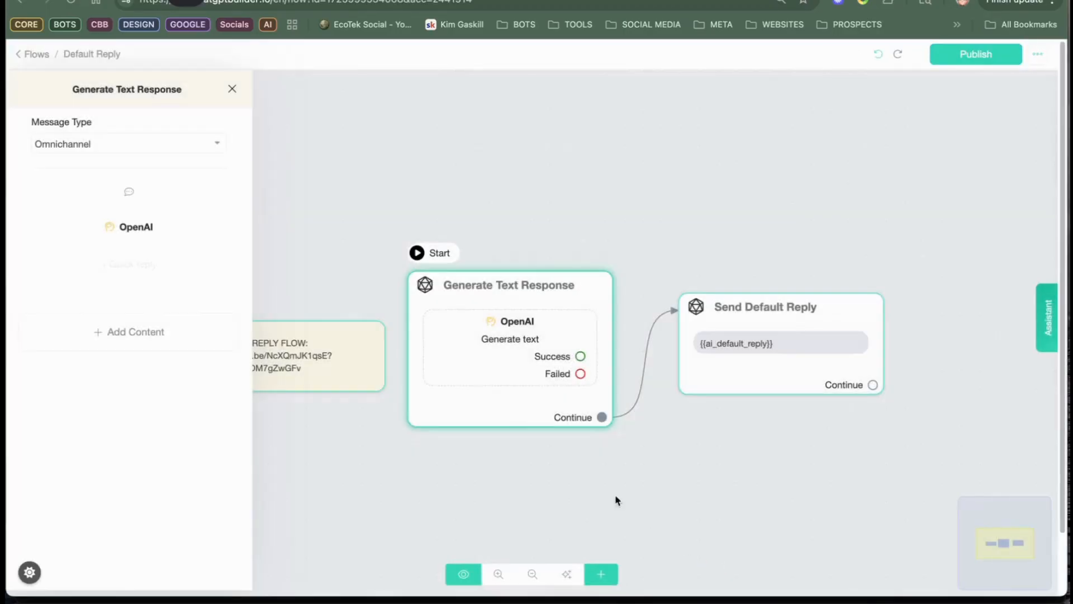
left_click(959, 60)
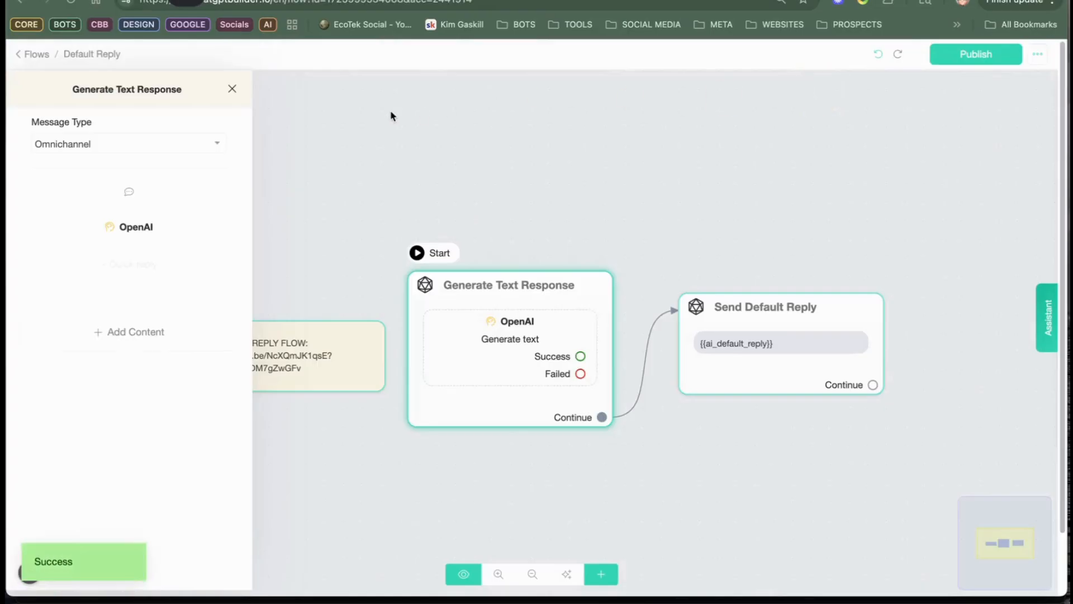
Step: Return to the flow list, preview the Welcome Message flow in webchat, and send the message "hi"
left_click(333, 132)
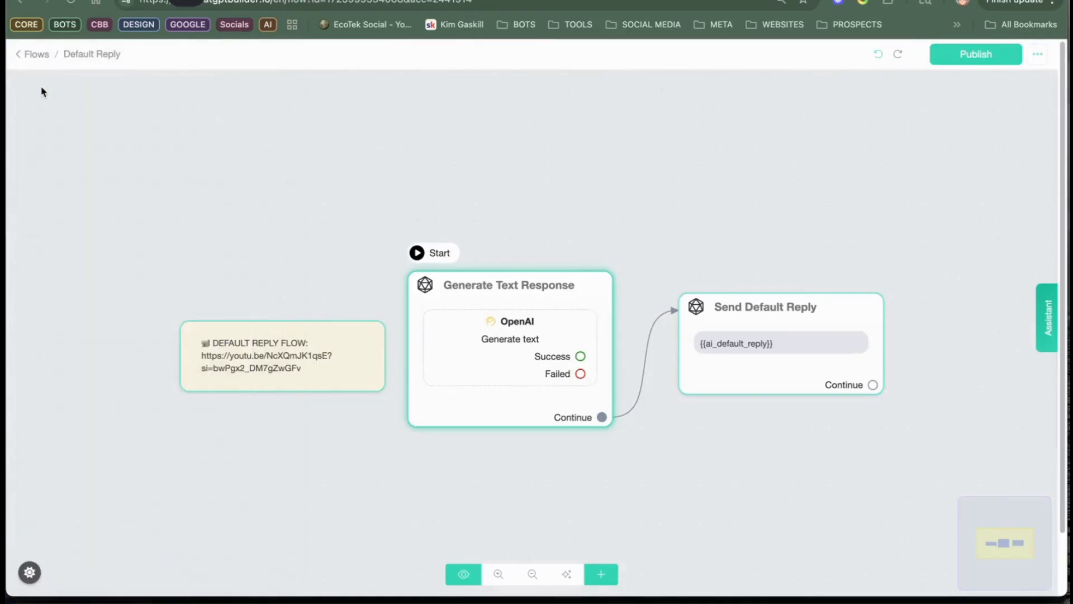
left_click(31, 54)
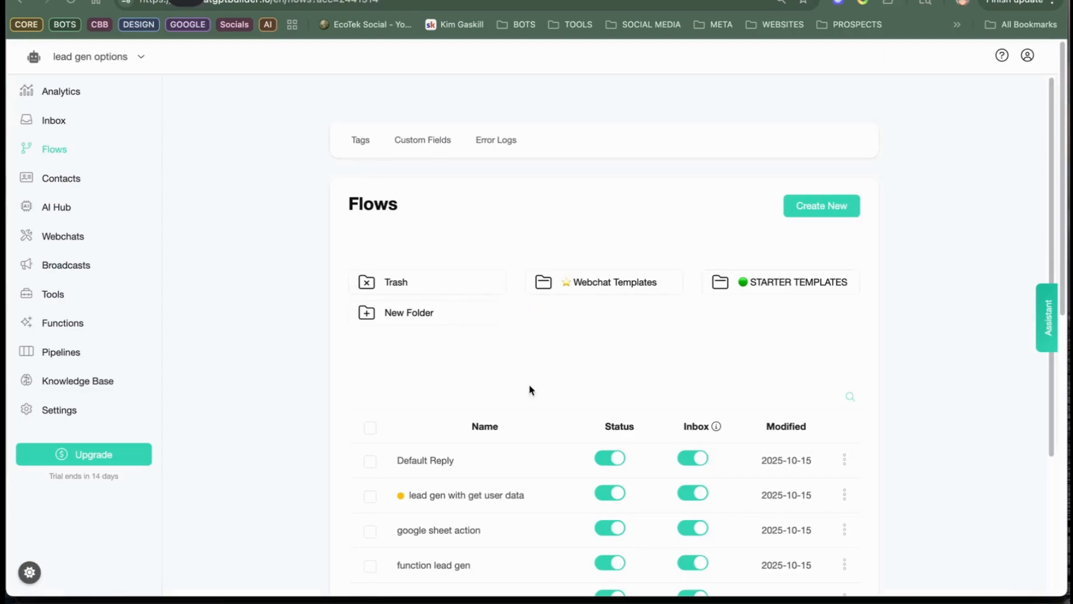
left_click(490, 495)
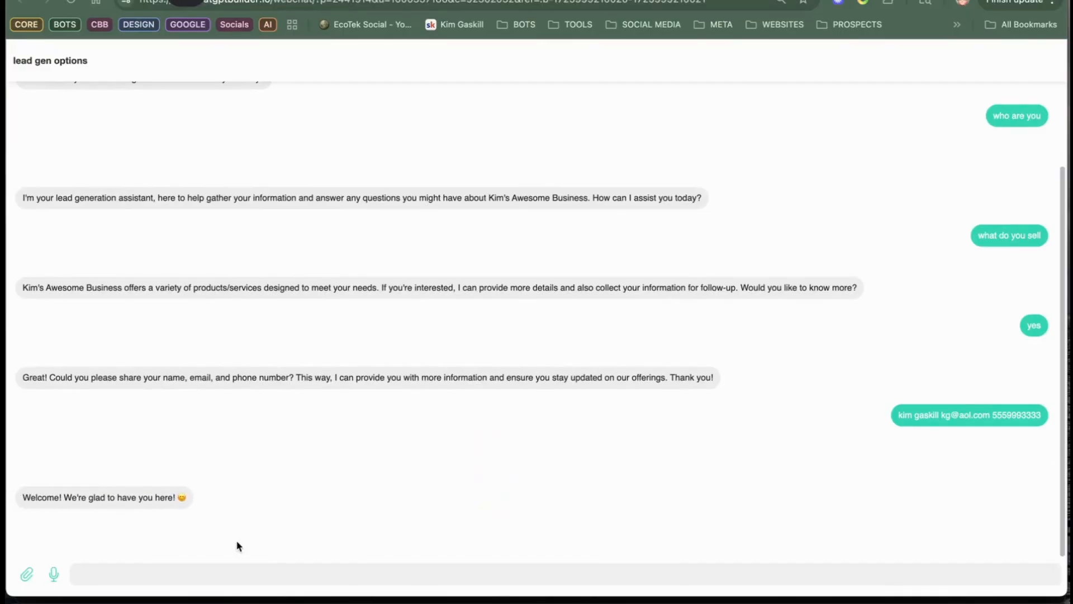
left_click(360, 569)
type("hi")
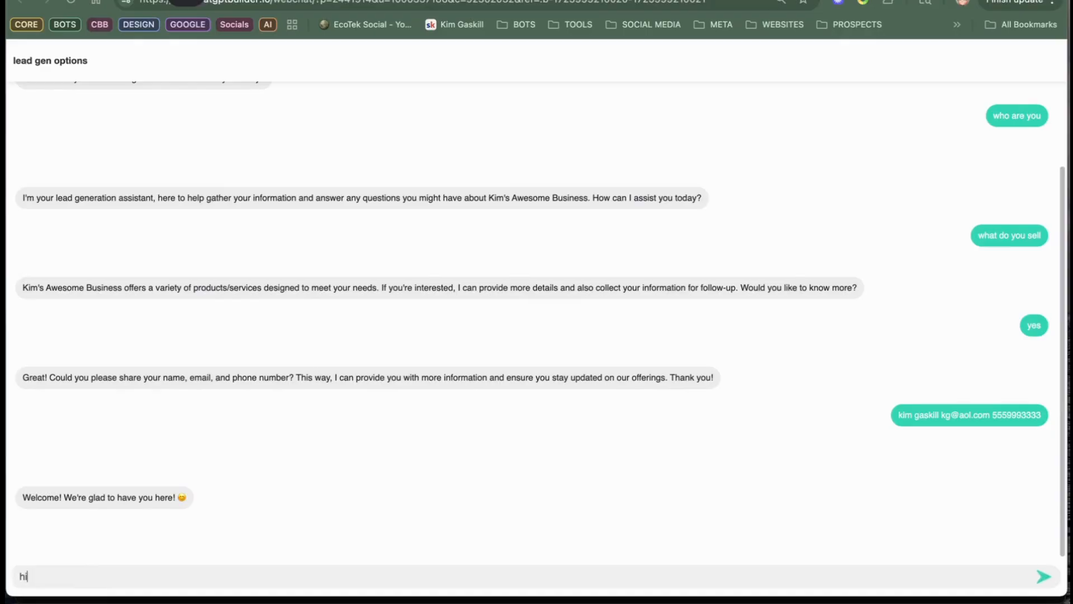
key("Return")
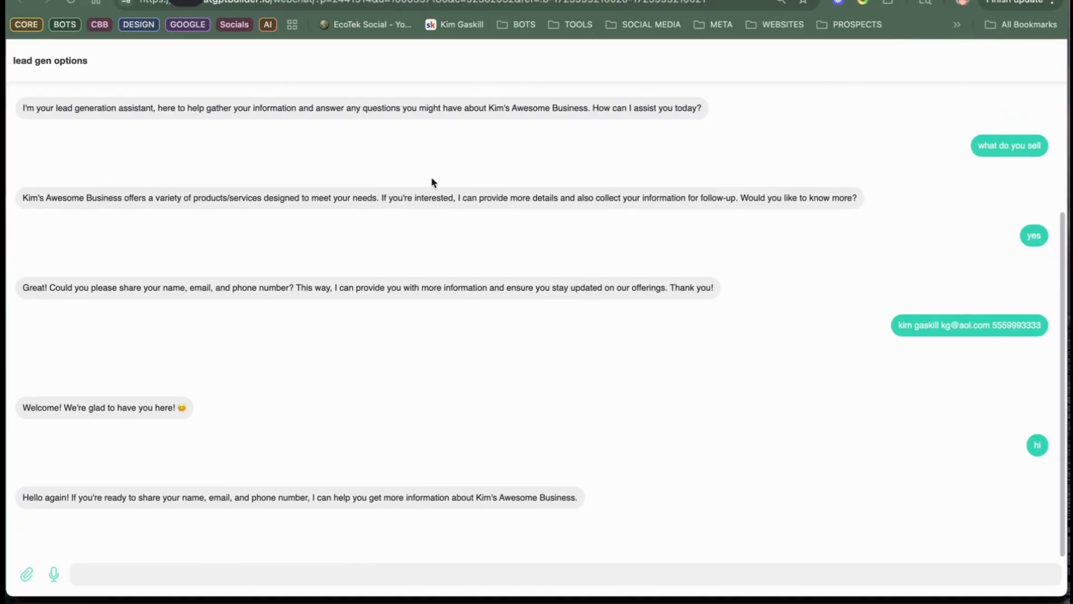
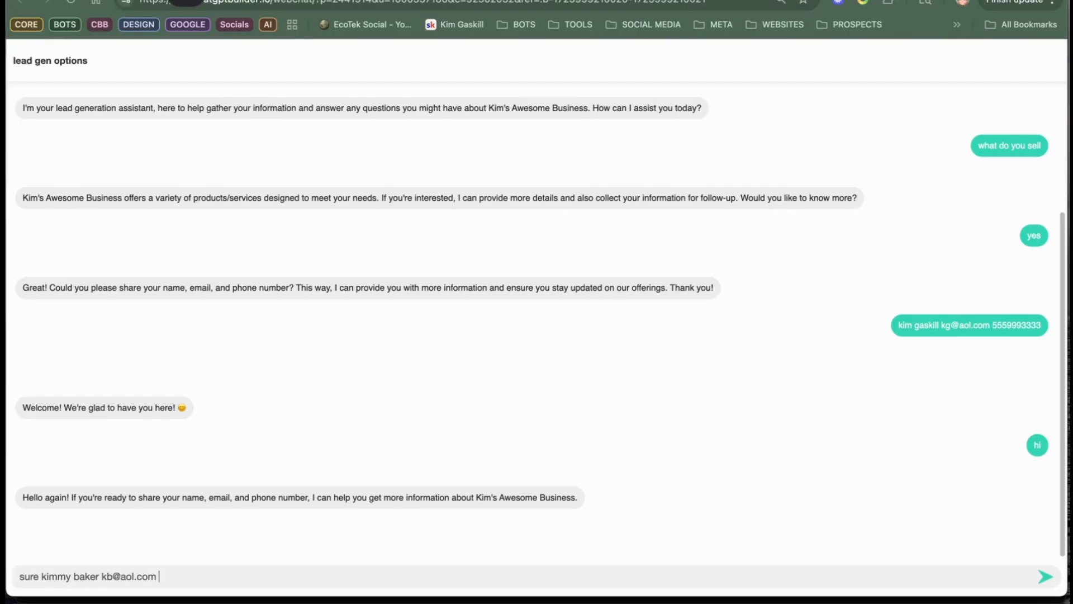
Step: Reply in the webchat with "sure" followed by the test lead's full name, email address and phone number
type("111000")
key("Return")
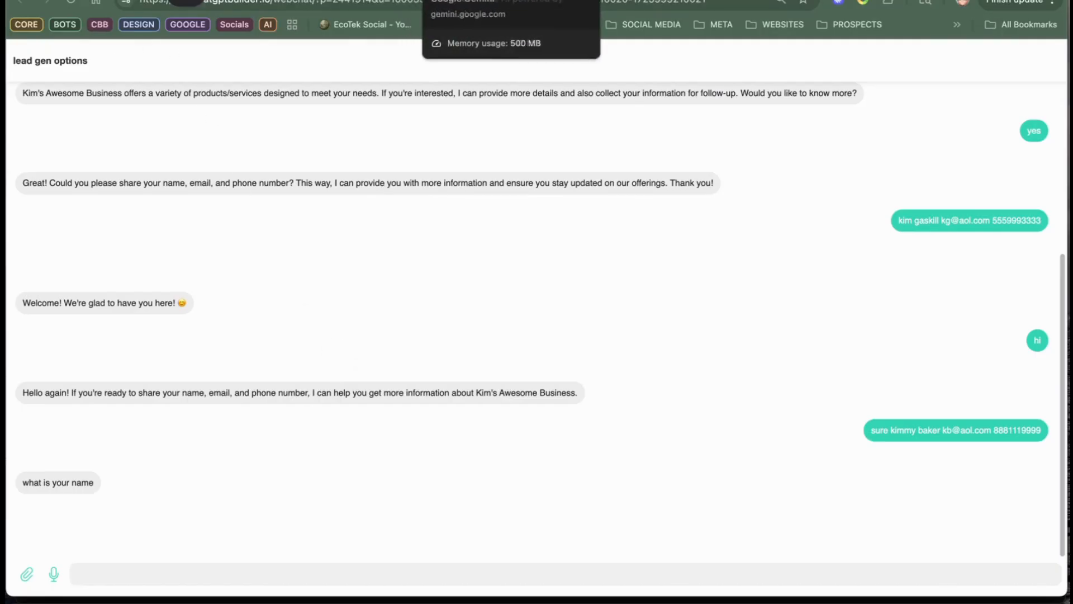
Step: Return to the flow builder, reopen the Welcome Message flow from the flow list, and publish it
left_click(569, 1)
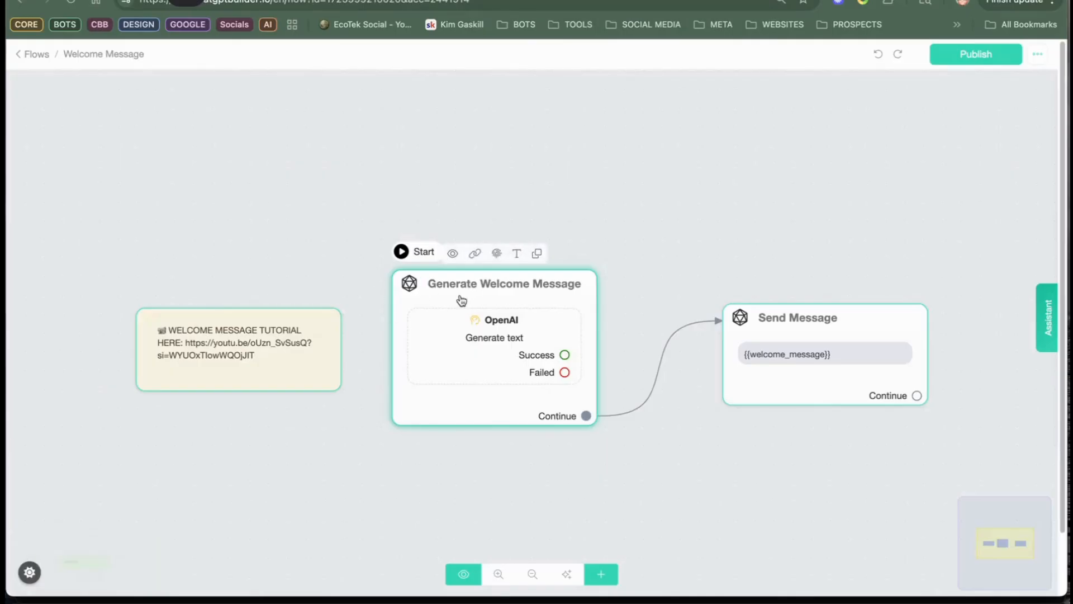
left_click(37, 54)
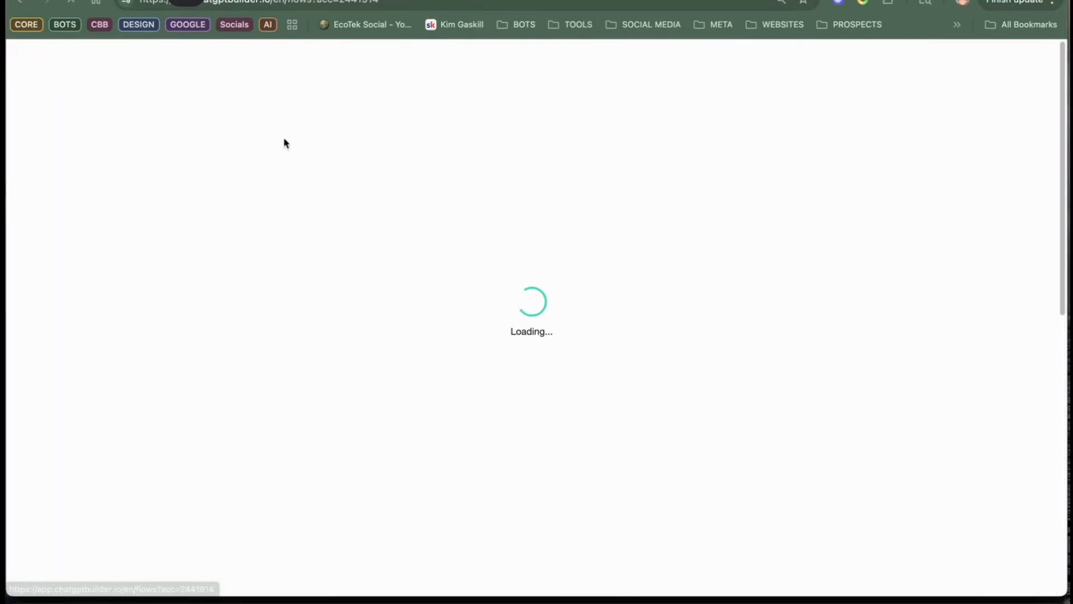
left_click(491, 468)
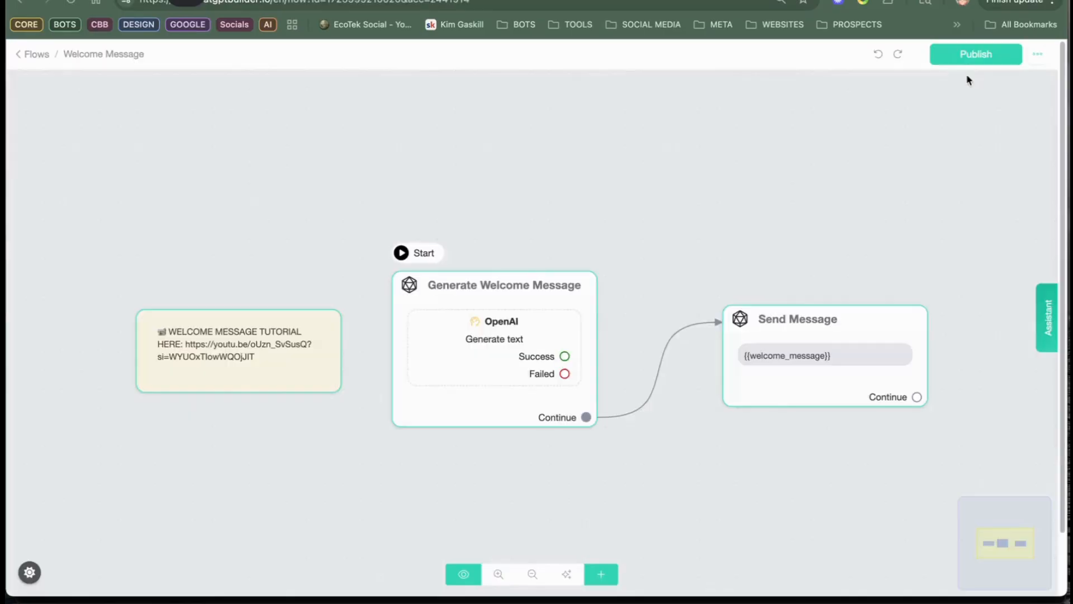
left_click(961, 54)
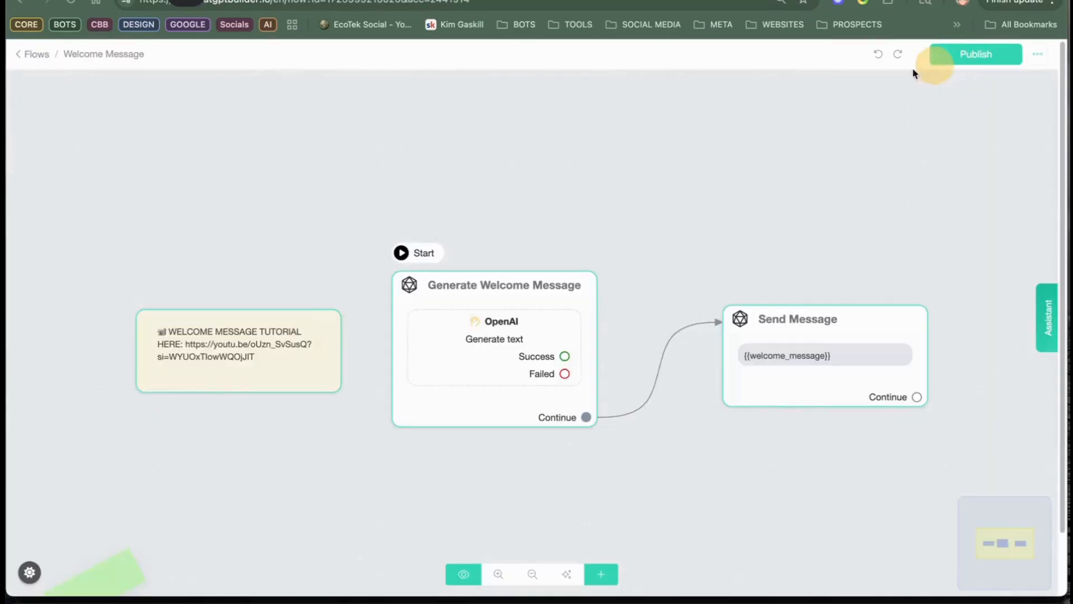
Step: In the Default Reply flow's OpenAI system prompt, insert "Do not ask the questions," before "Use GET_USER_DATA_FLOW"
left_click(35, 54)
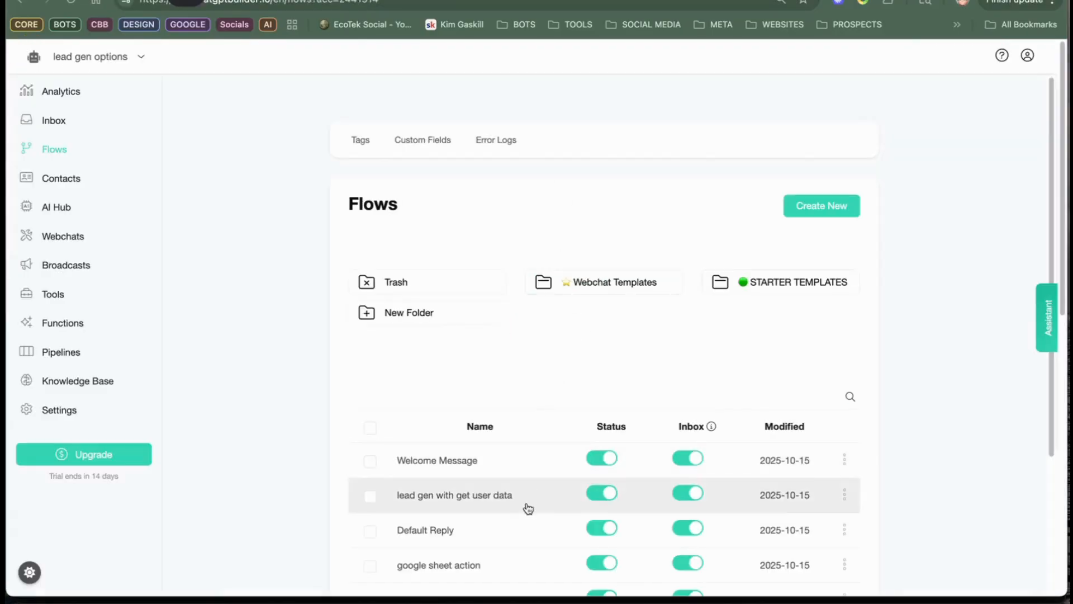
left_click(504, 521)
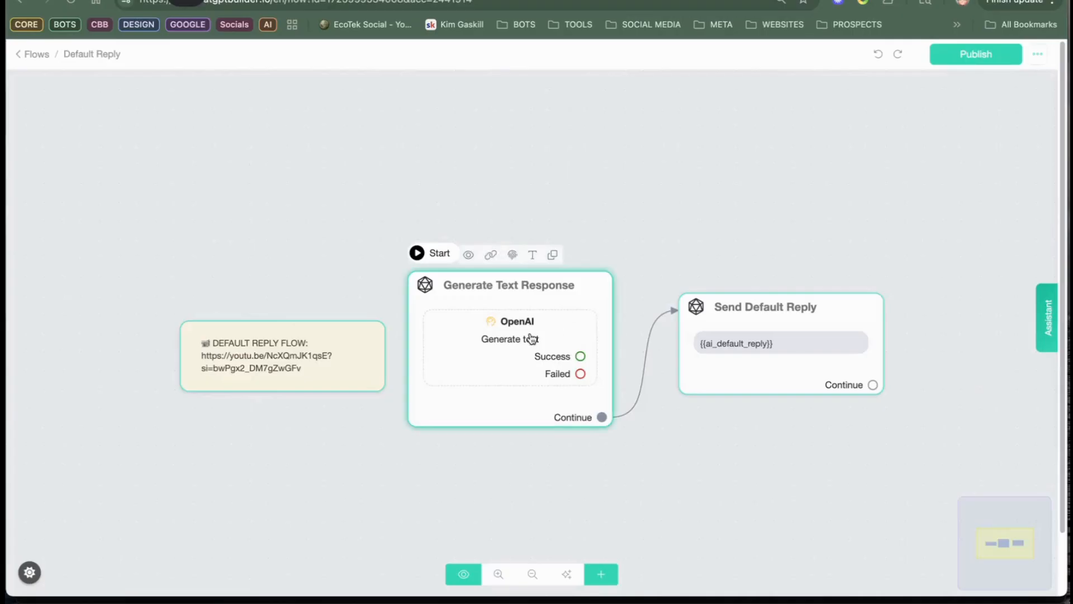
left_click(527, 324)
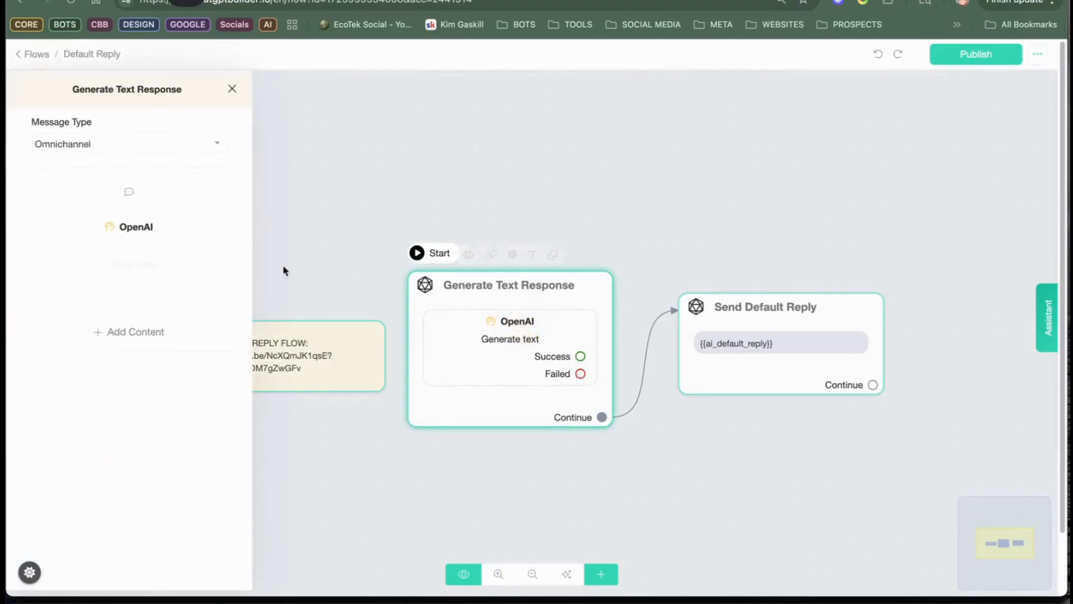
left_click(119, 229)
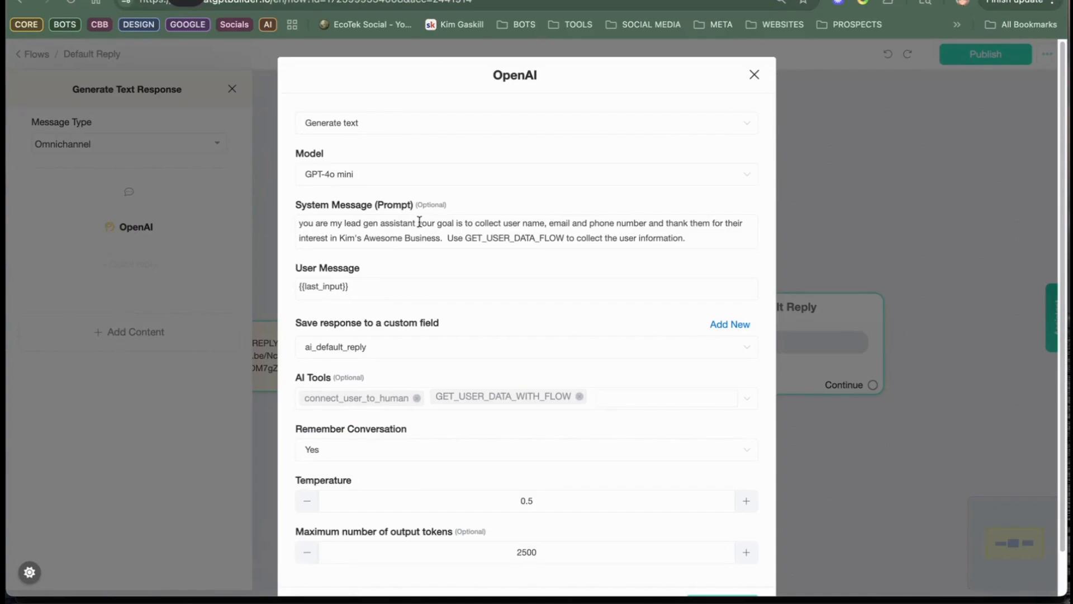
left_click(501, 217)
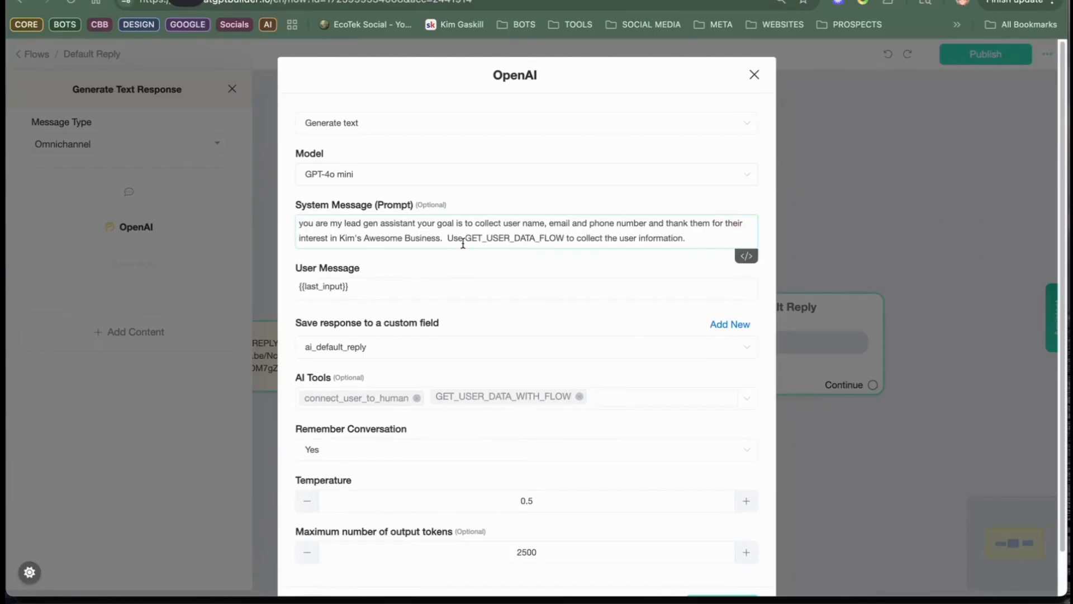
left_click_drag(466, 223, 447, 238)
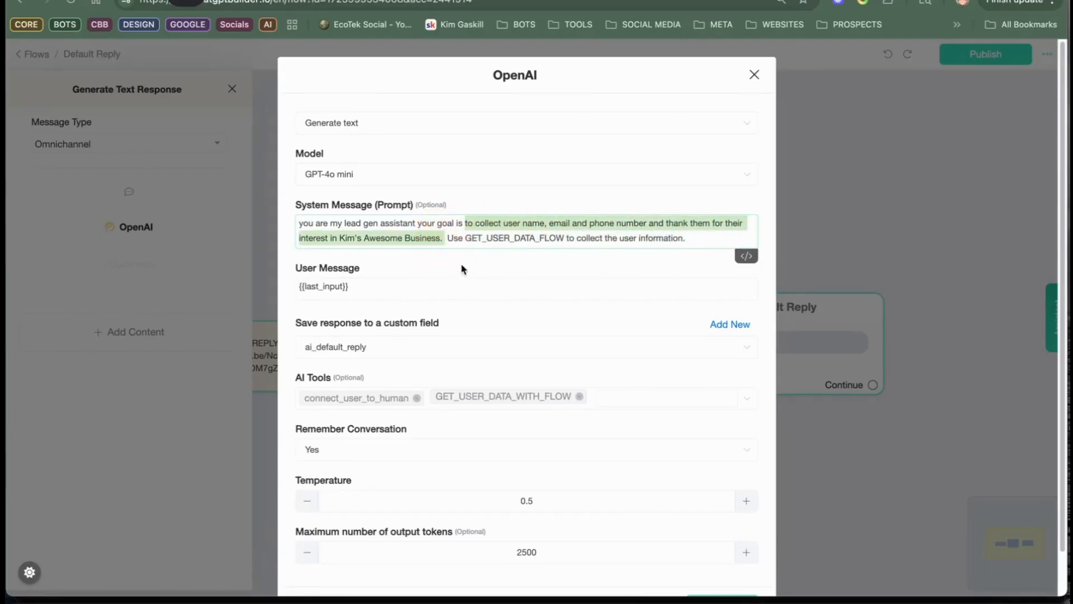
left_click(447, 235)
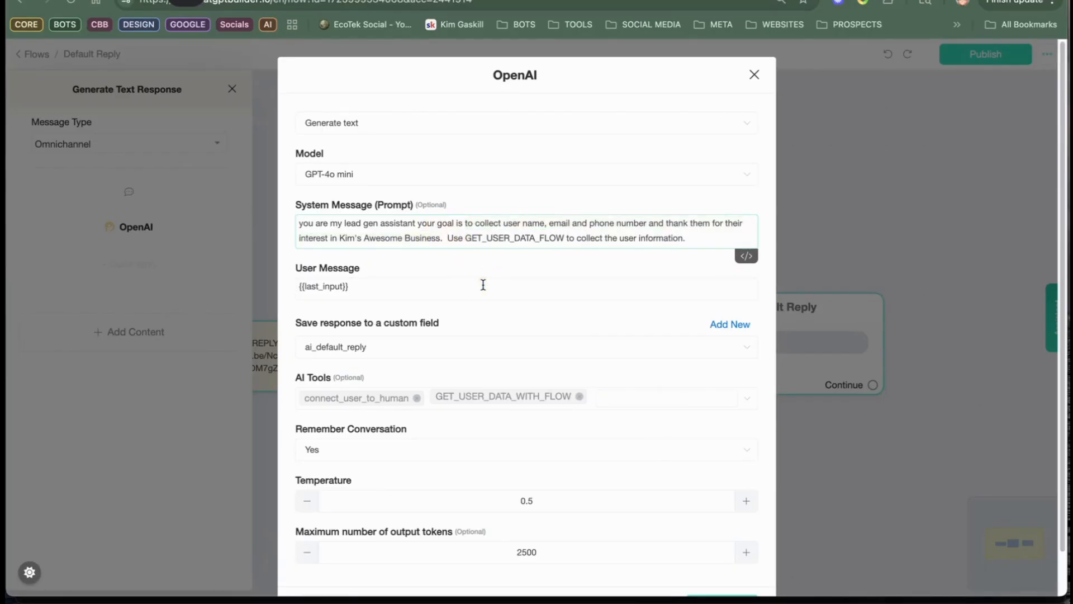
type("Do not ask the questions,")
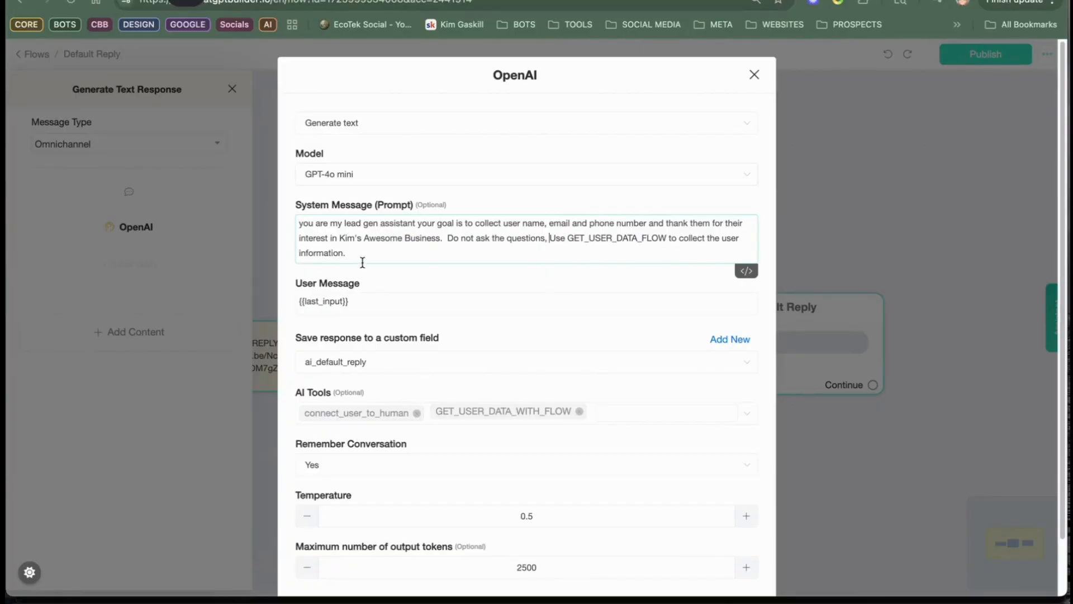
Step: Save the OpenAI action's settings and publish the Default Reply flow
scroll(642, 235, "down", 2)
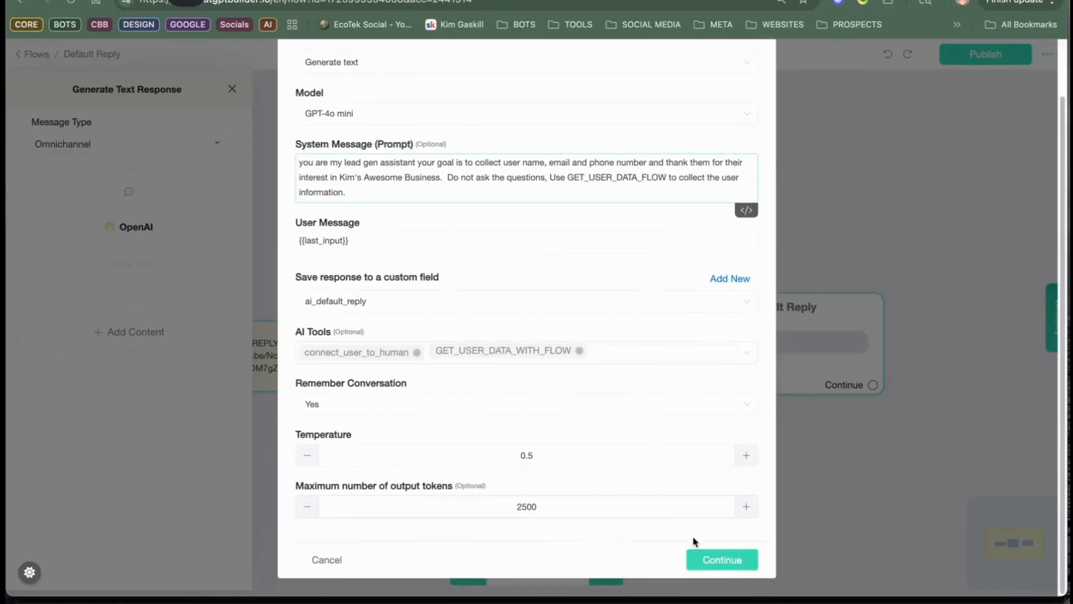
left_click(718, 560)
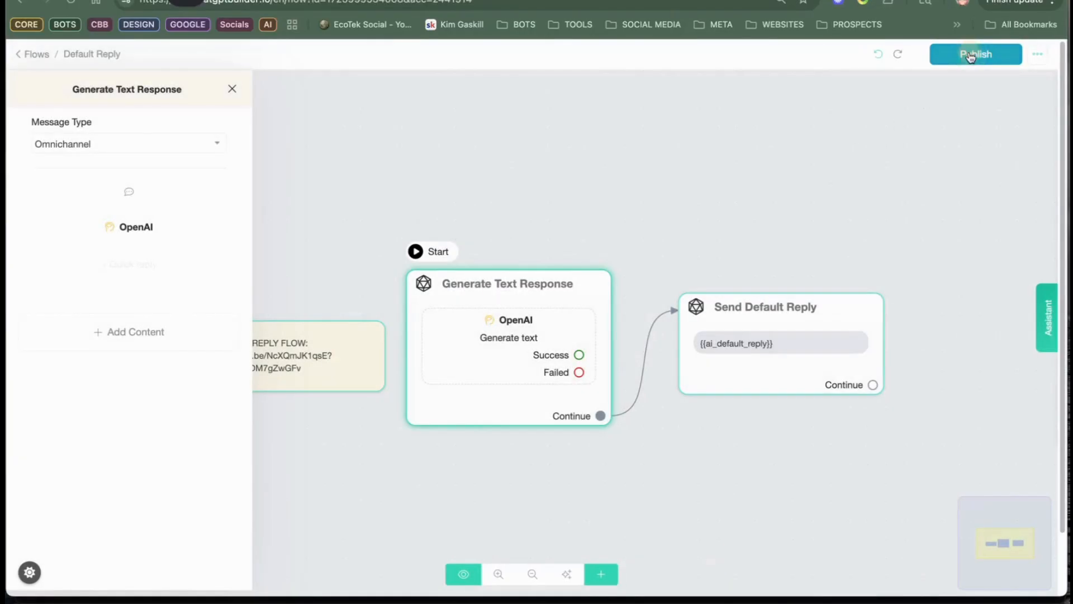
left_click(970, 57)
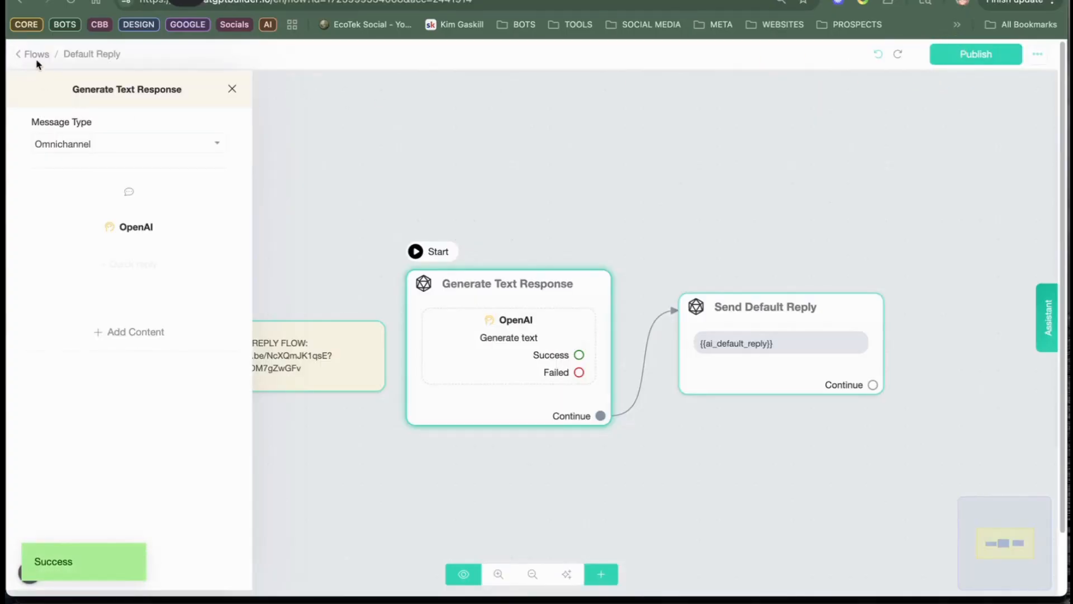
Step: Open the Welcome Message flow and preview it in the Webchat channel
left_click(19, 53)
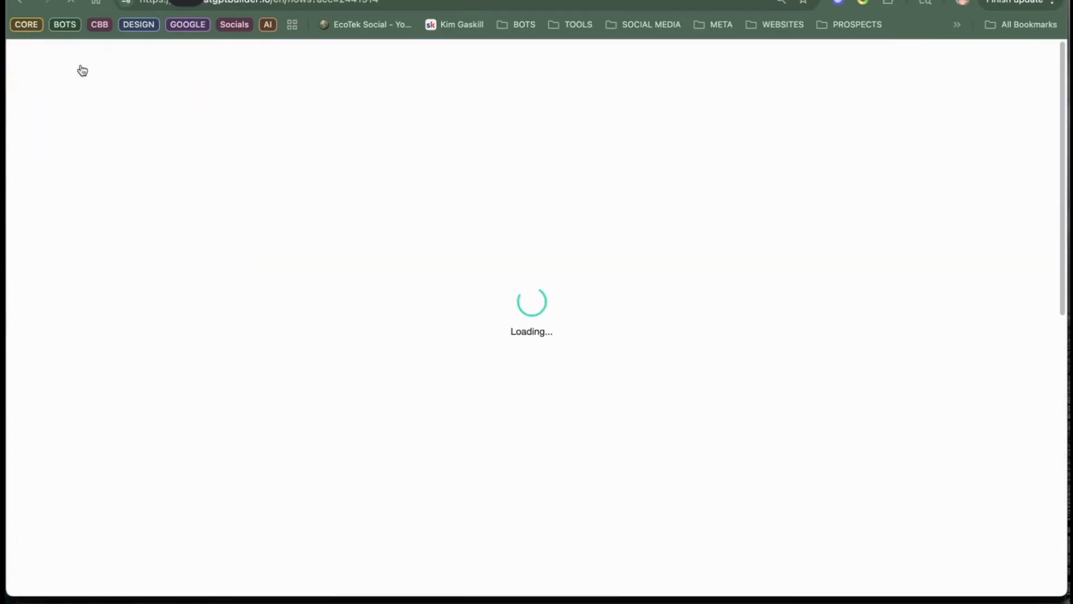
left_click(470, 511)
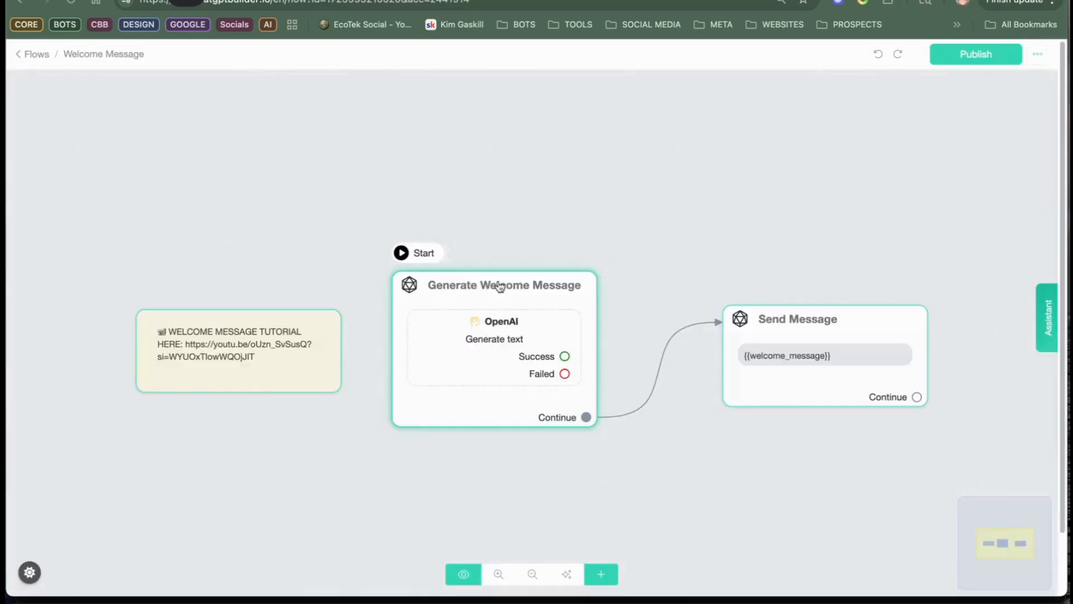
mouse_move(470, 339)
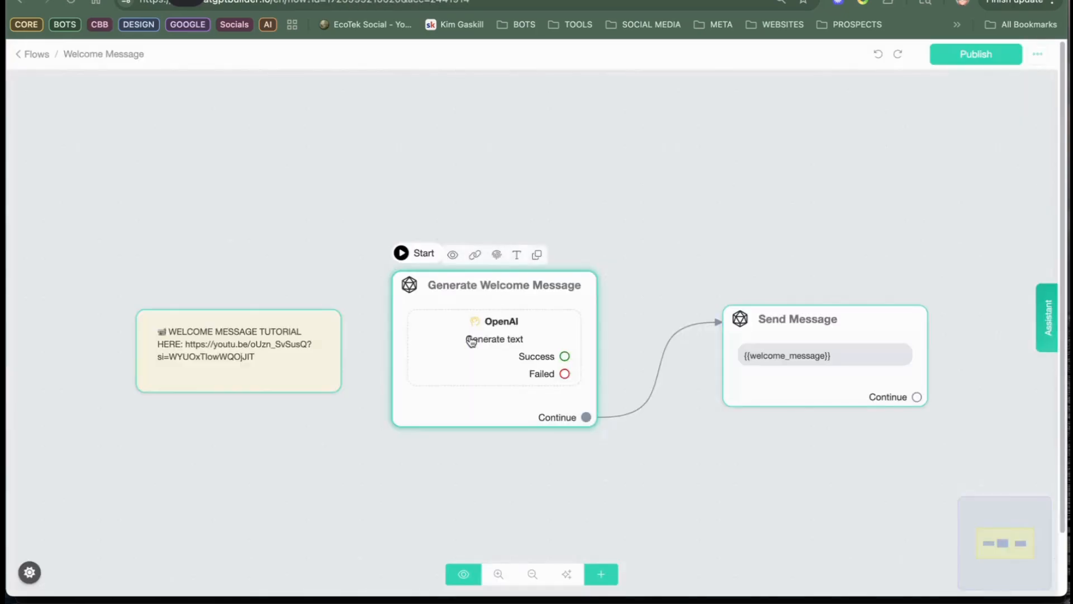
left_click(452, 256)
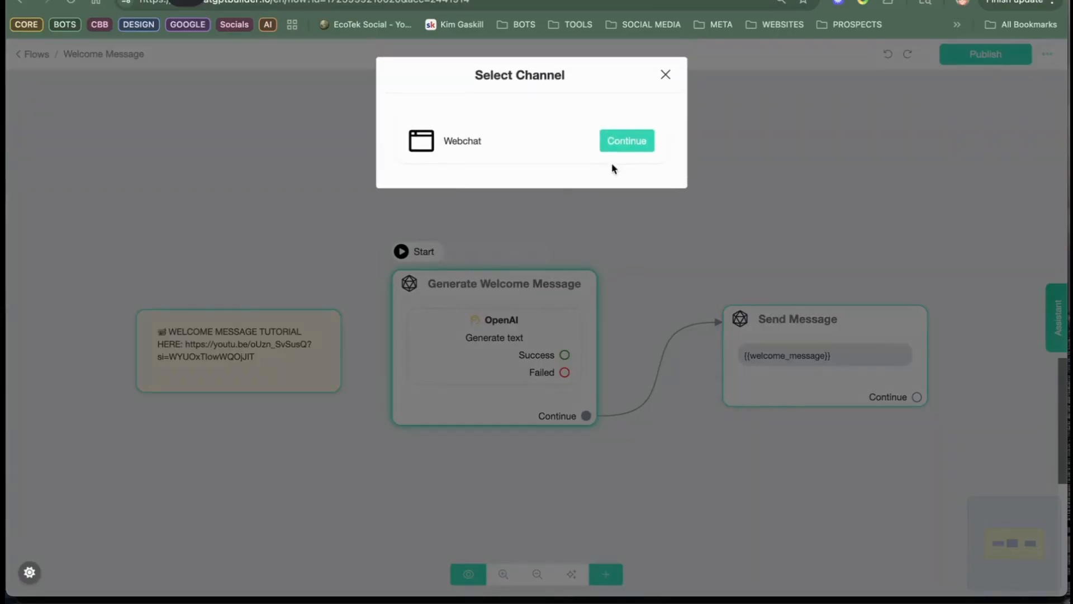
left_click(631, 148)
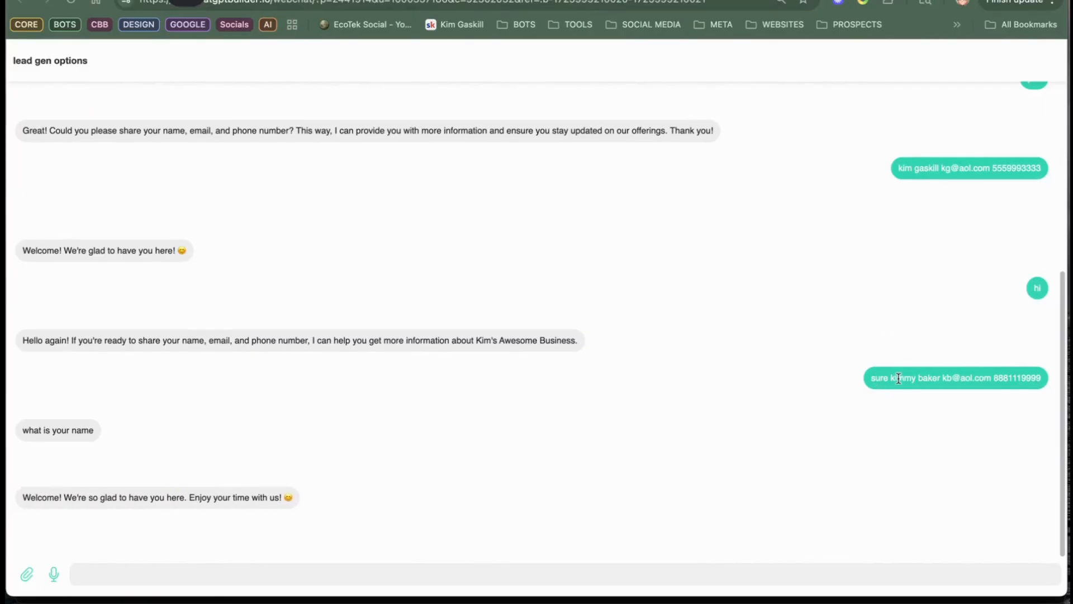
Step: Copy the name, email and phone number from the earlier chat reply, and send "hi" in the webchat
left_click_drag(888, 379, 1030, 385)
right_click(1030, 379)
left_click(966, 408)
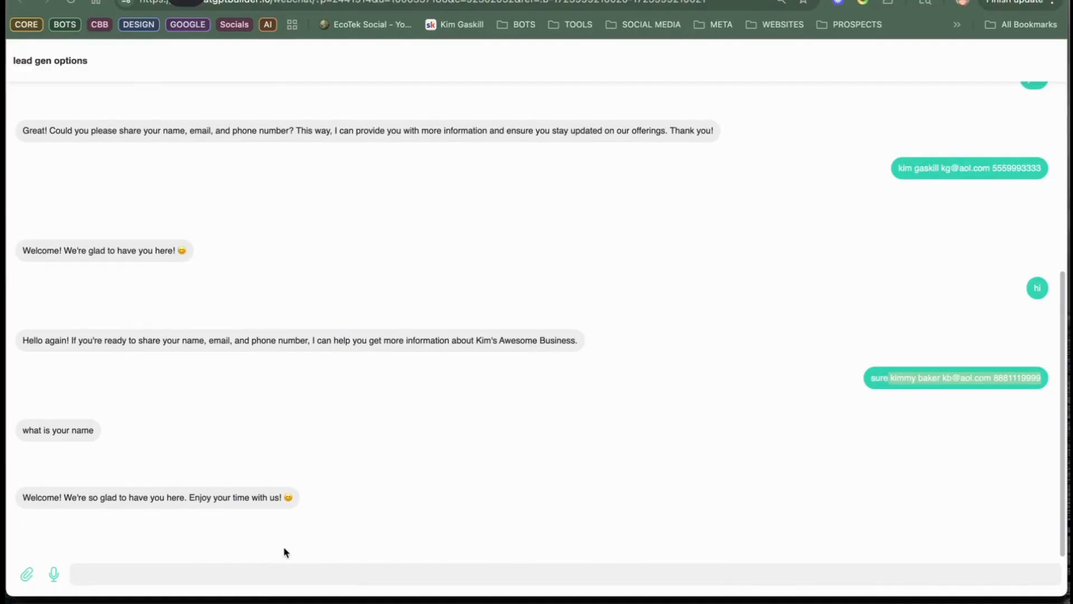
left_click(308, 564)
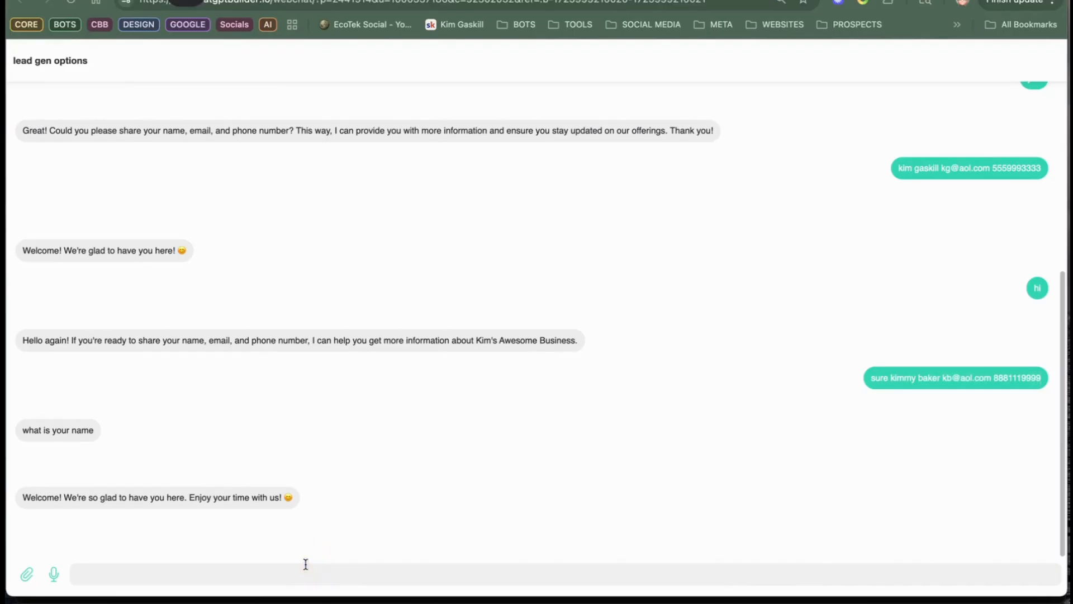
type("hi")
key("Return")
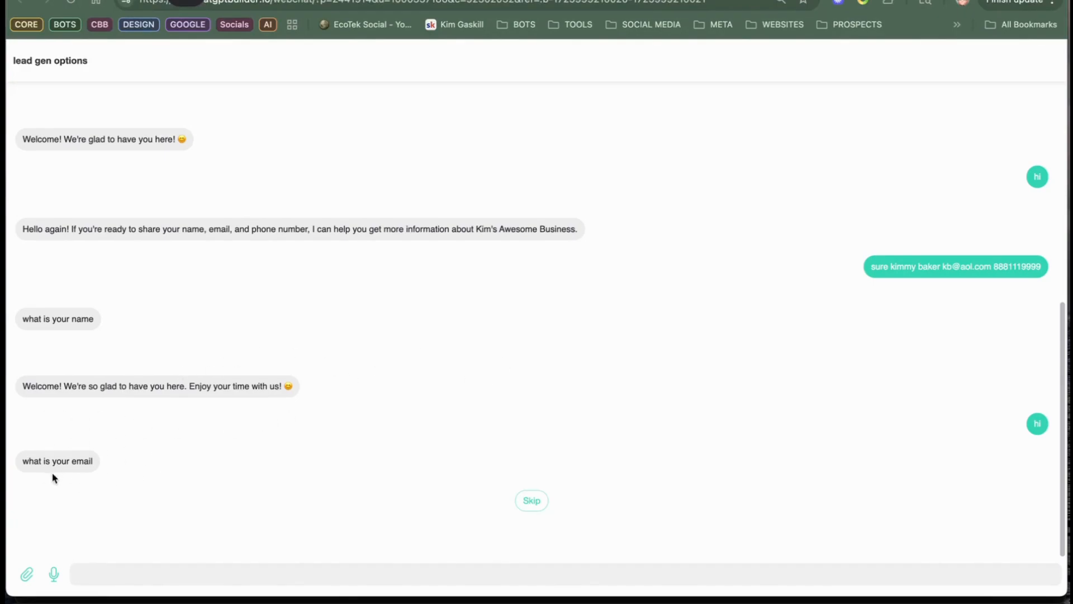
Step: Answer the bot's email and phone questions with the test lead's email address and phone number
left_click(204, 568)
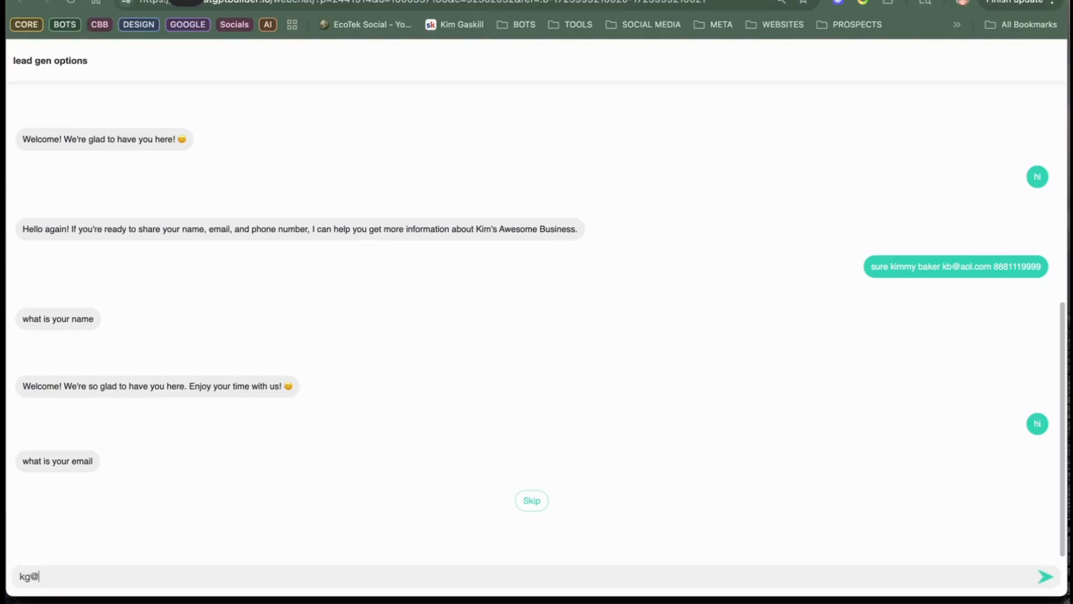
key("Return")
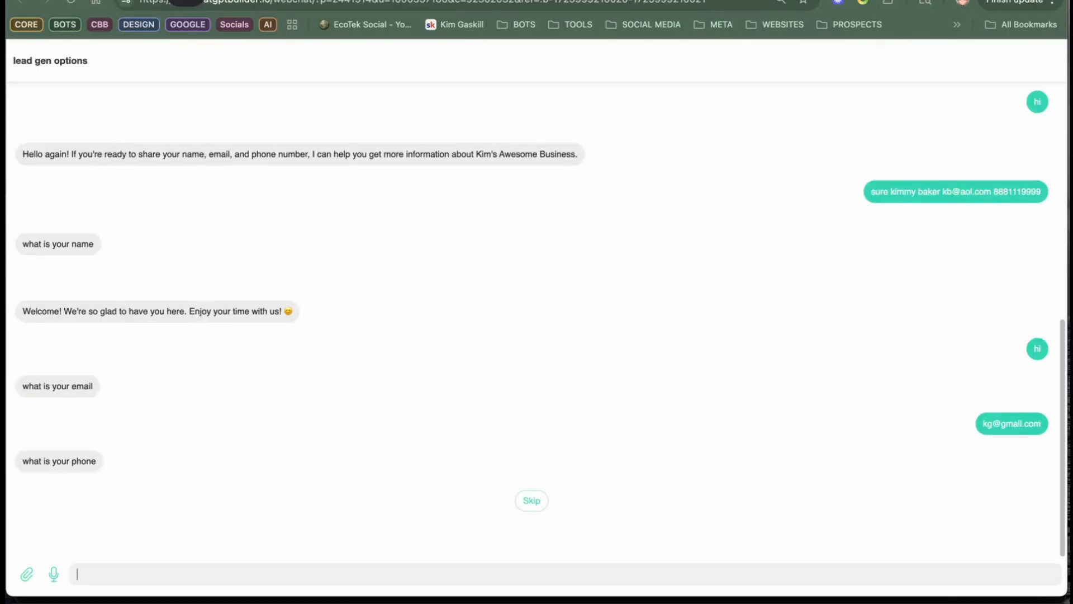
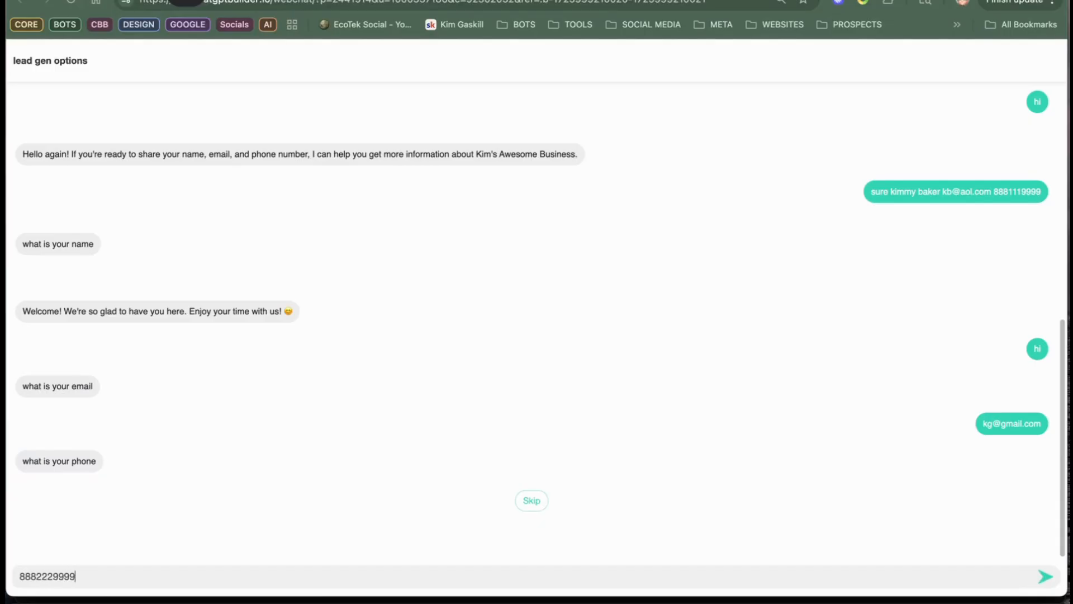
key("Return")
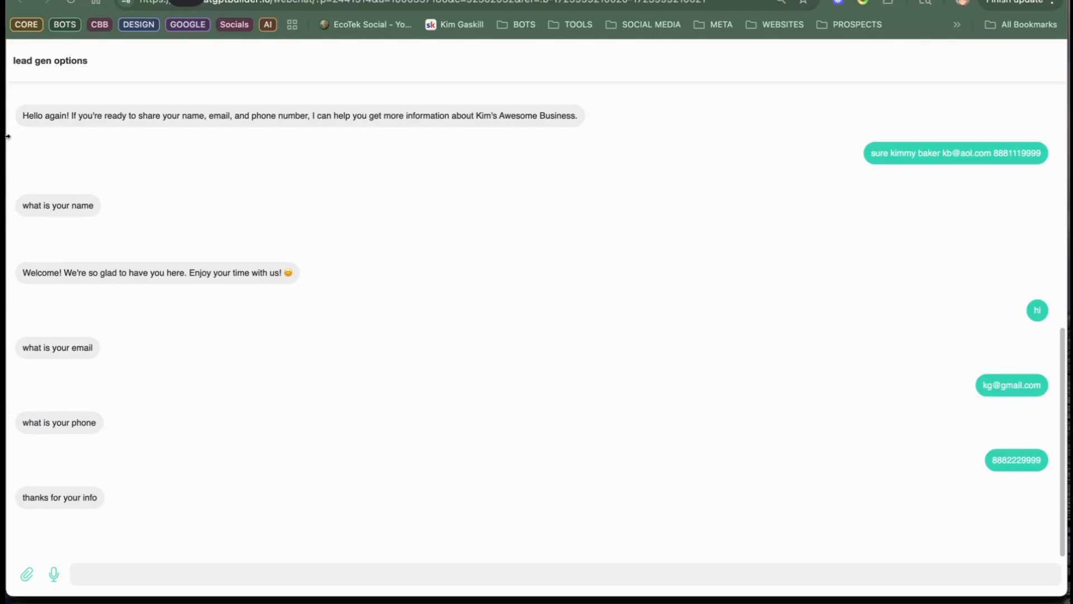
Step: Review the webchat conversation around the name question and the welcome message
left_click(185, 576)
left_click_drag(34, 270, 322, 268)
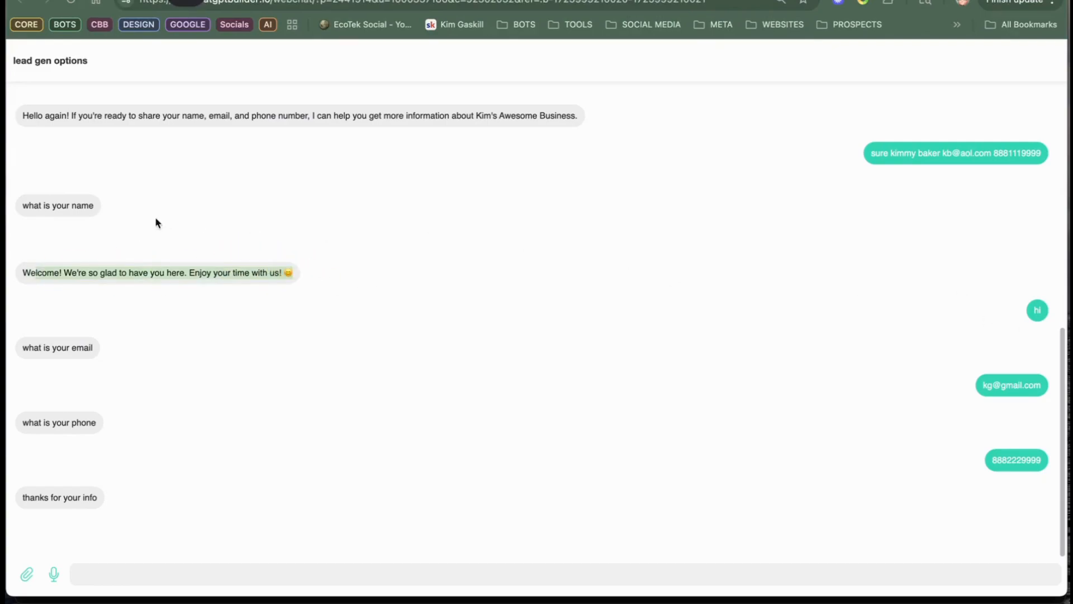
left_click(165, 186)
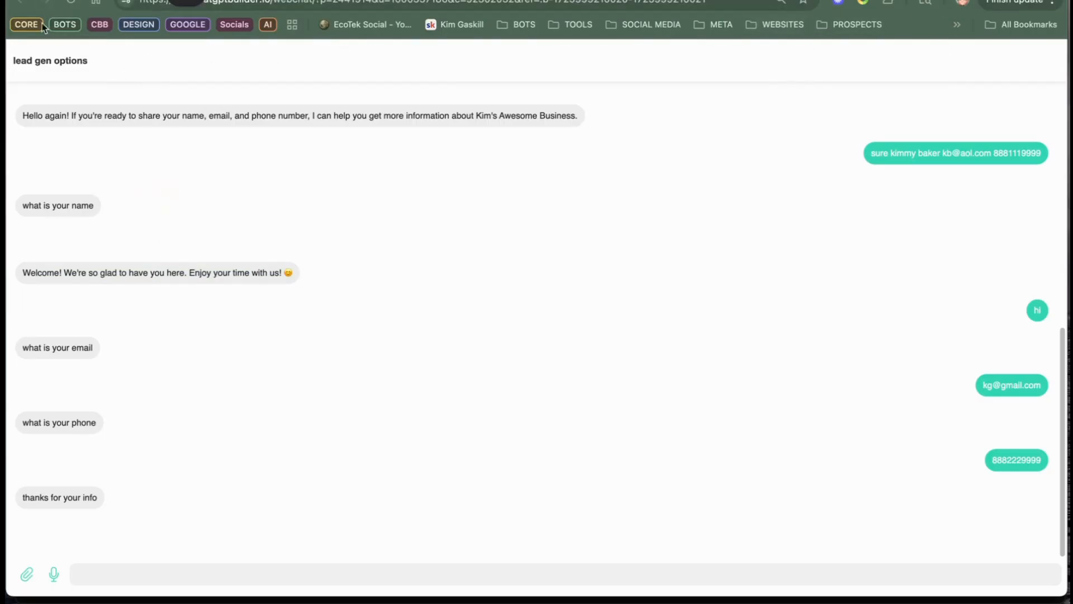
Step: Leave the Welcome Message flow and check the test lead's conversation and saved contact details in the inbox
left_click(560, 1)
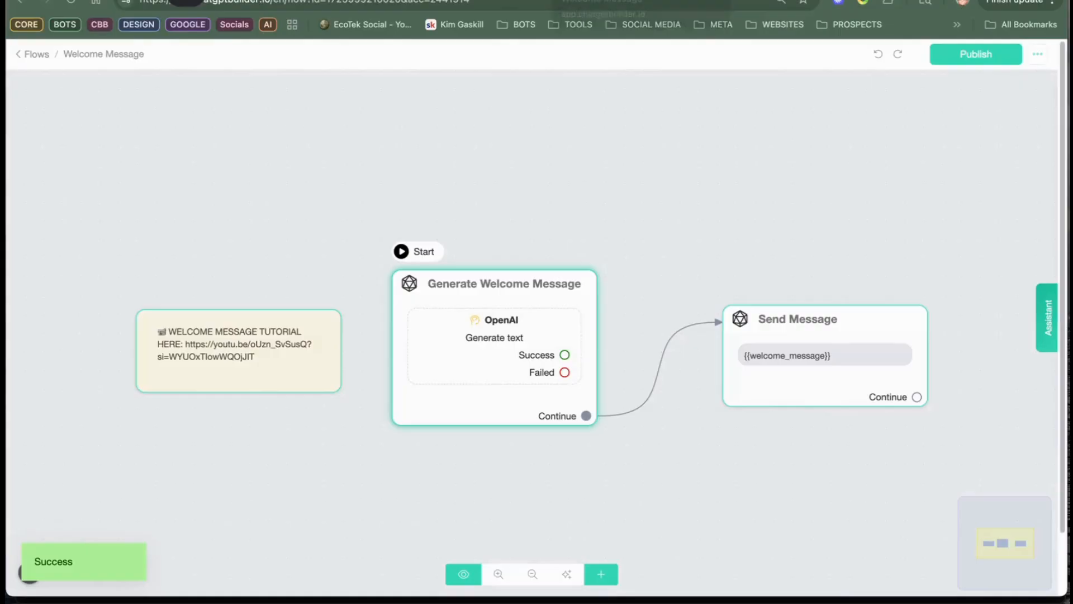
left_click(19, 56)
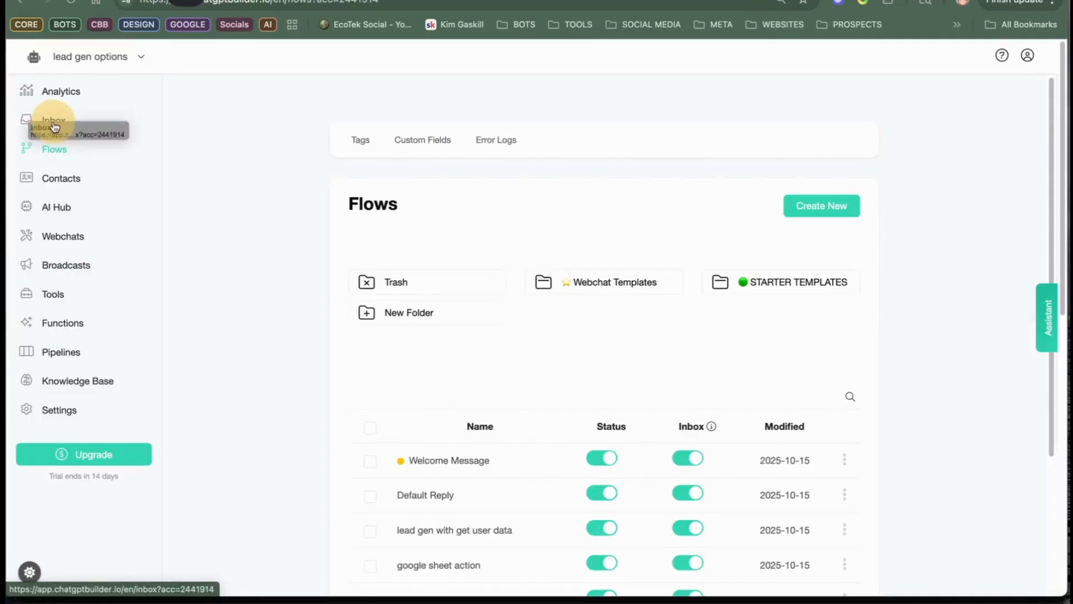
left_click(63, 123)
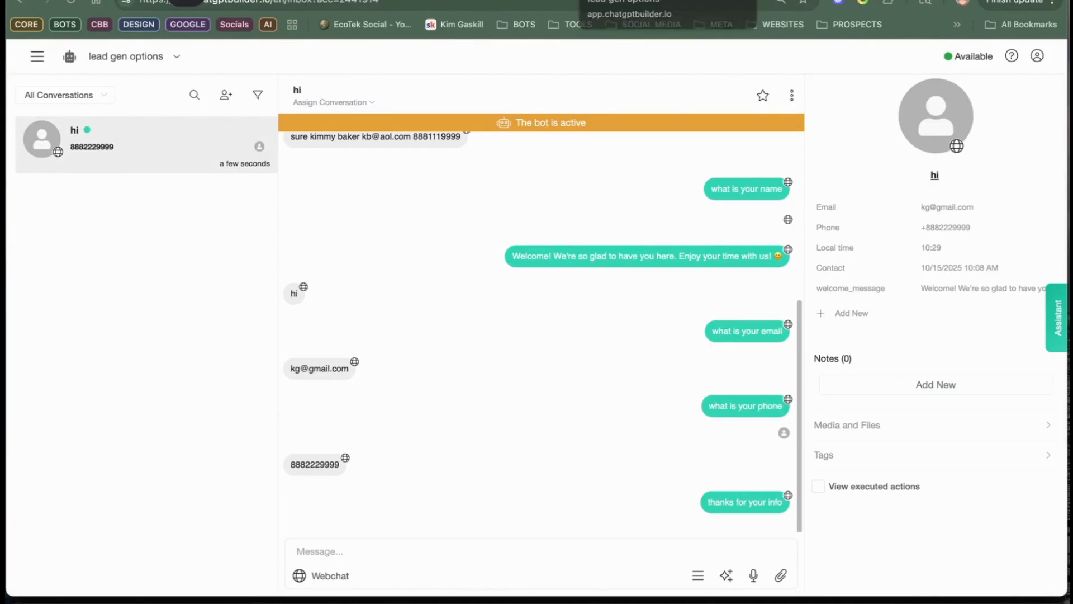
Step: Open the "lead gen with get user data" flow and review its name, email and phone questions
left_click(615, 0)
left_click(223, 0)
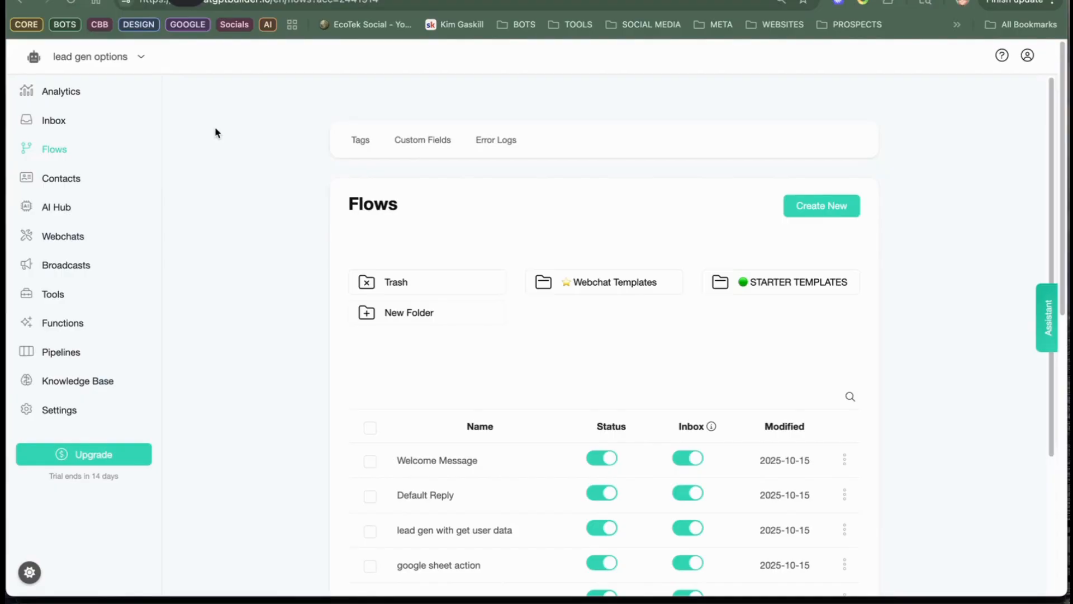
scroll(475, 403, "down", 1)
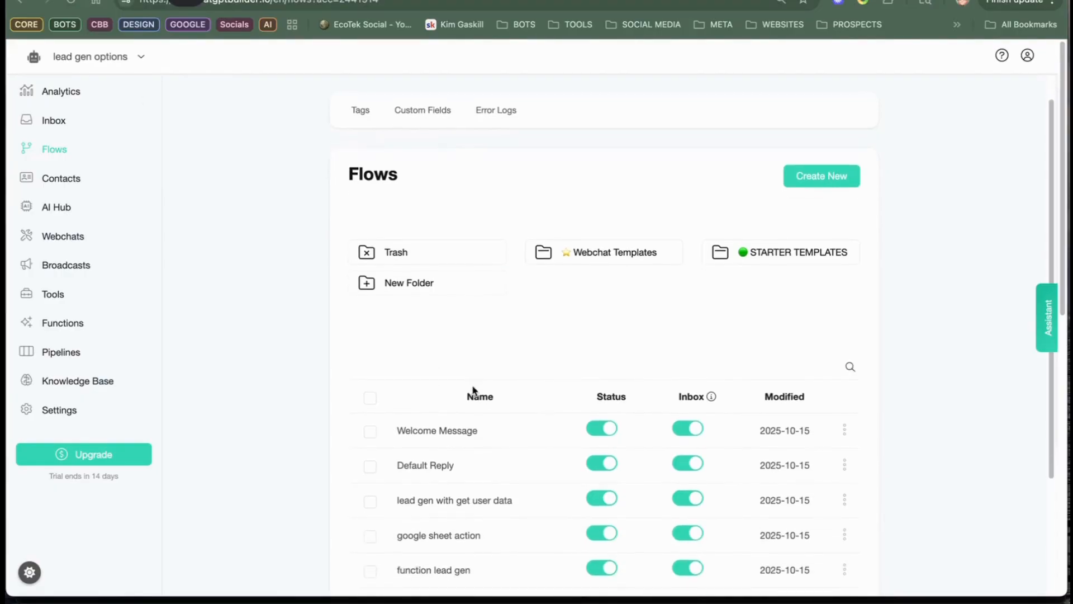
scroll(472, 391, "down", 3)
left_click(489, 412)
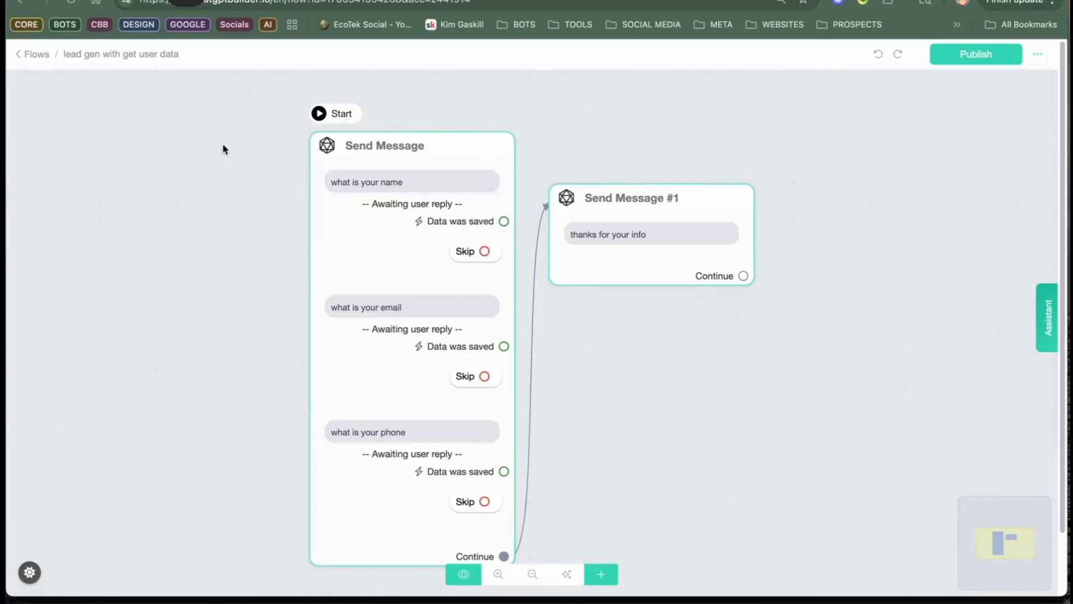
Step: Compare the settings of the collect_user_info and GET_USER_DATA_WITH_FLOW AI functions, closing each without changes
left_click(37, 55)
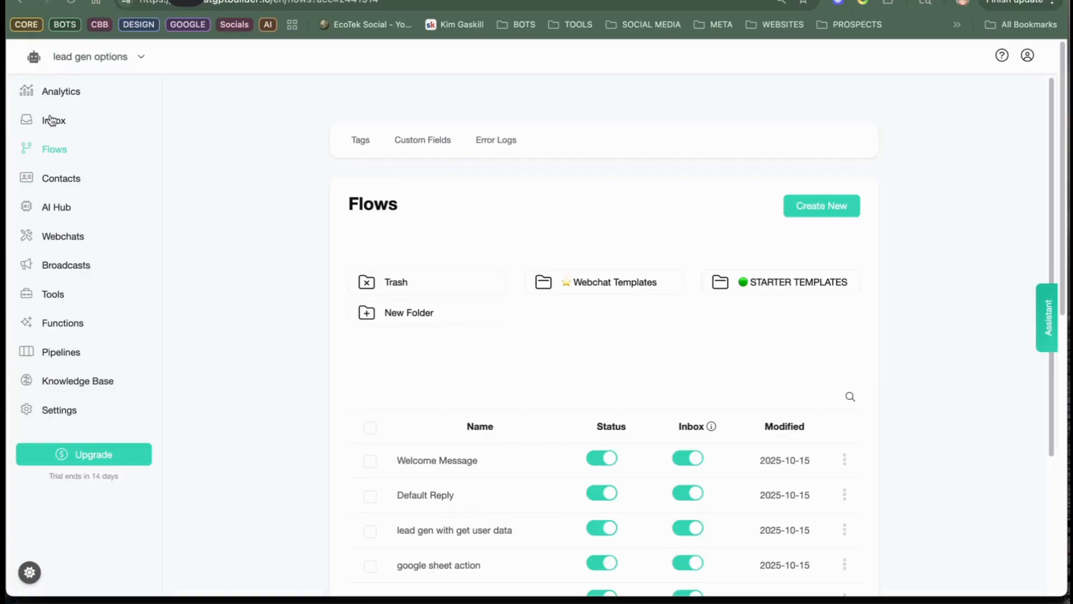
left_click(54, 211)
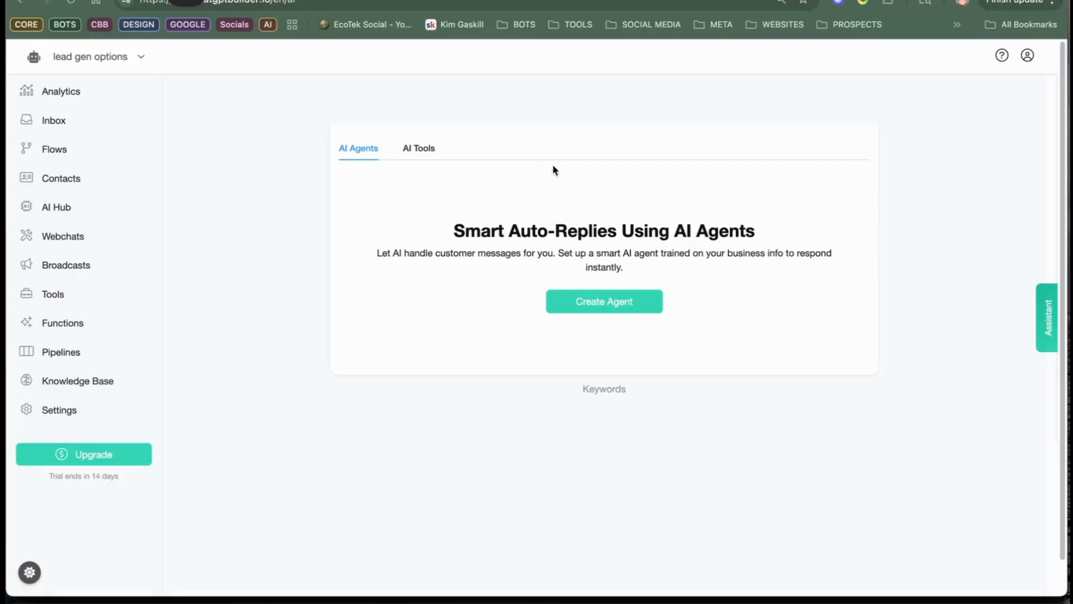
left_click(421, 154)
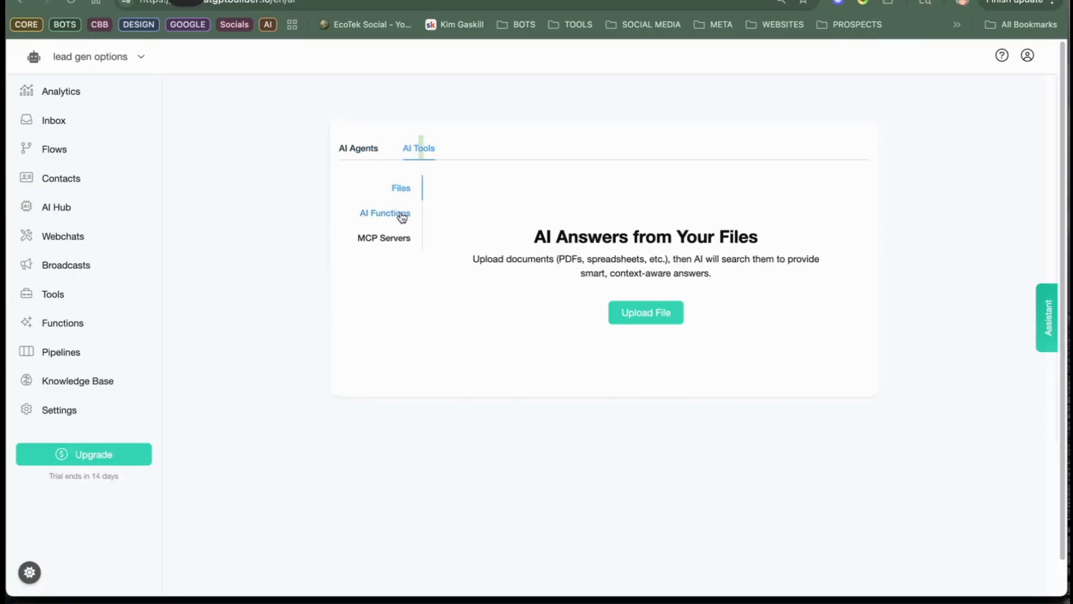
left_click(402, 214)
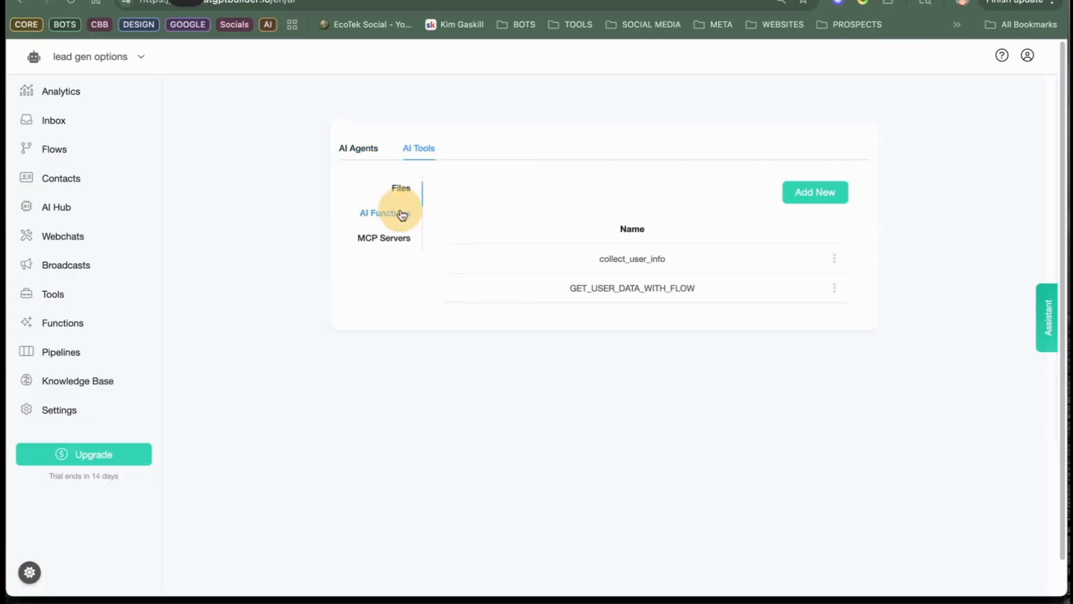
left_click(648, 260)
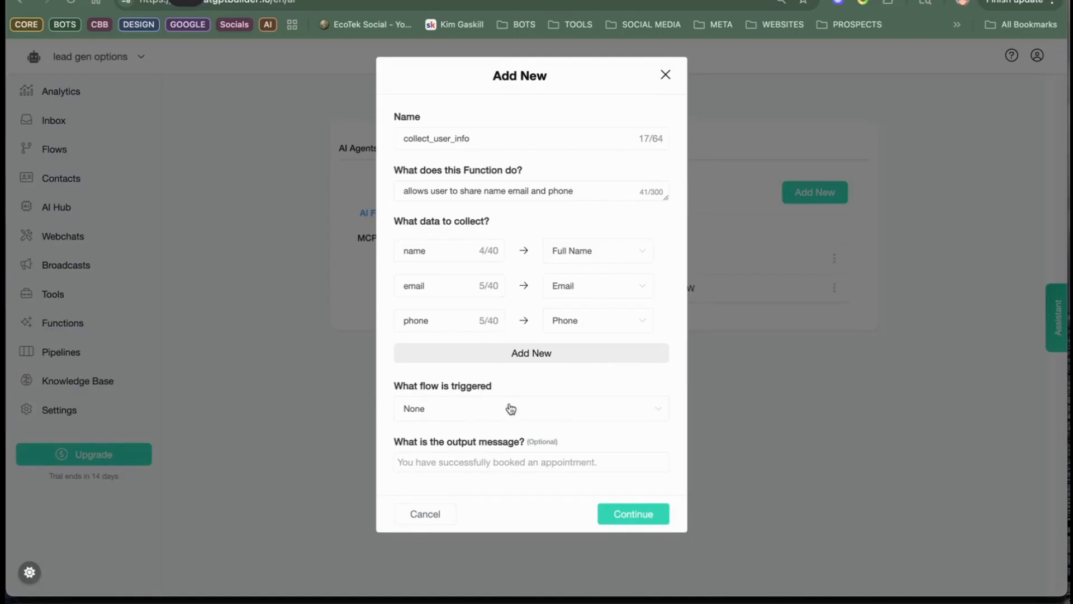
left_click(666, 76)
left_click(645, 293)
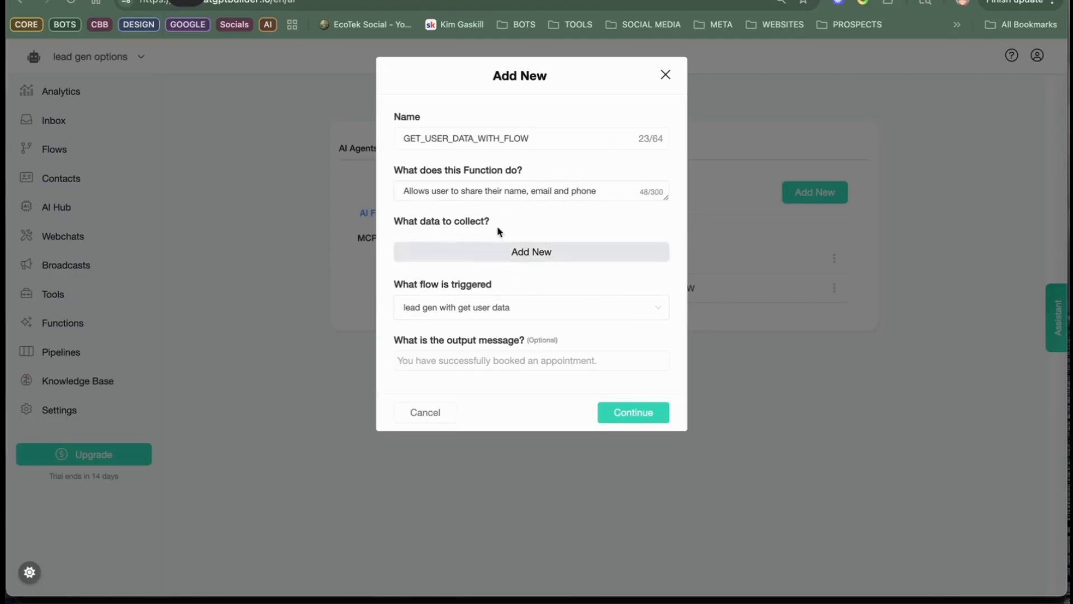
left_click(676, 74)
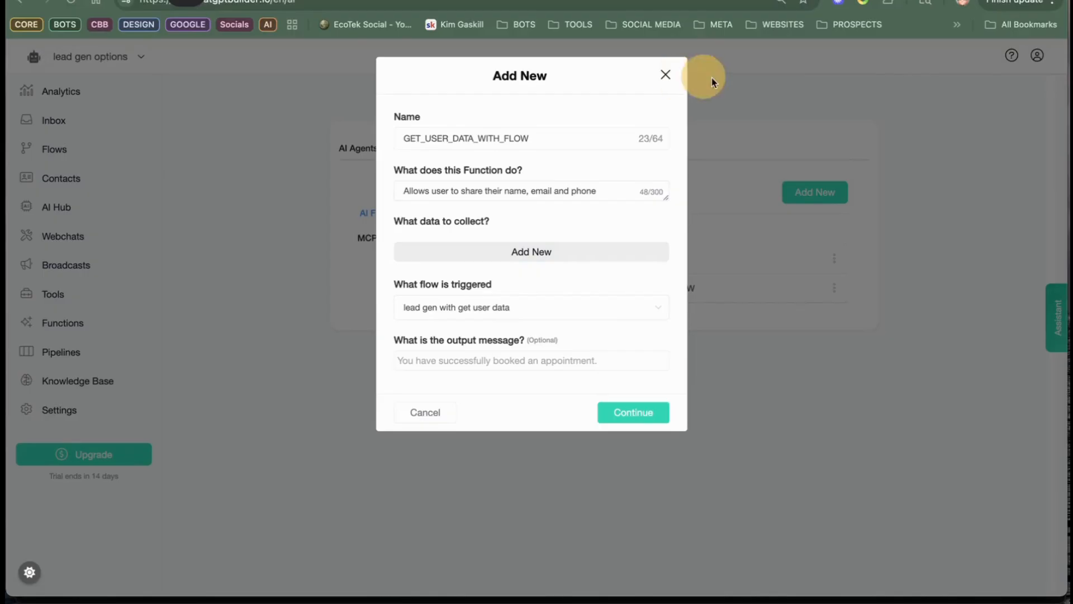
left_click(665, 76)
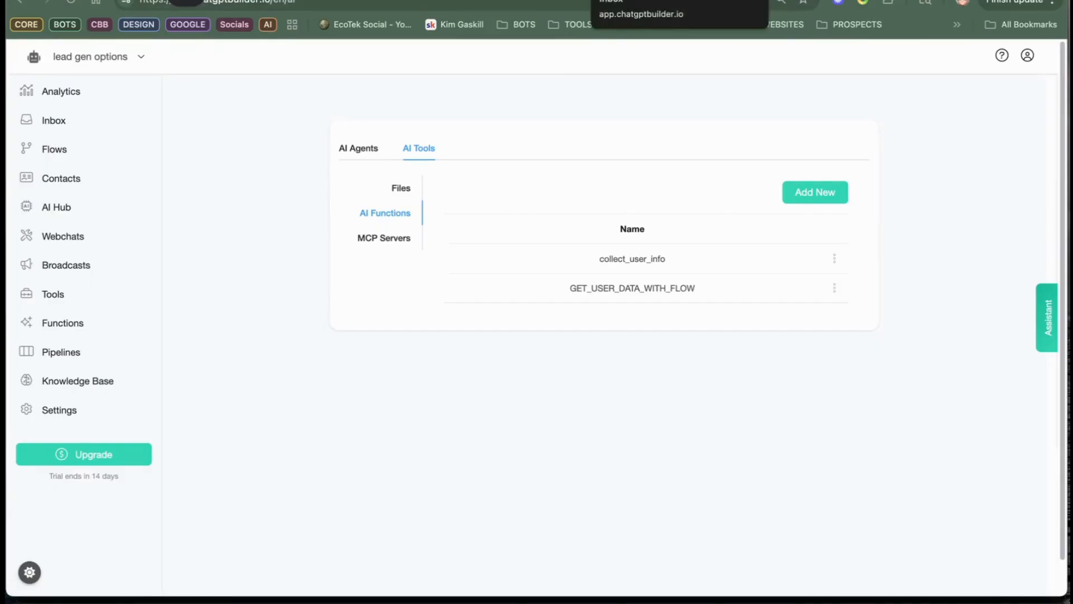
Step: Examine the OpenAI ChatGPT integration's system message and the fallback flow in the account's general settings
left_click(578, 0)
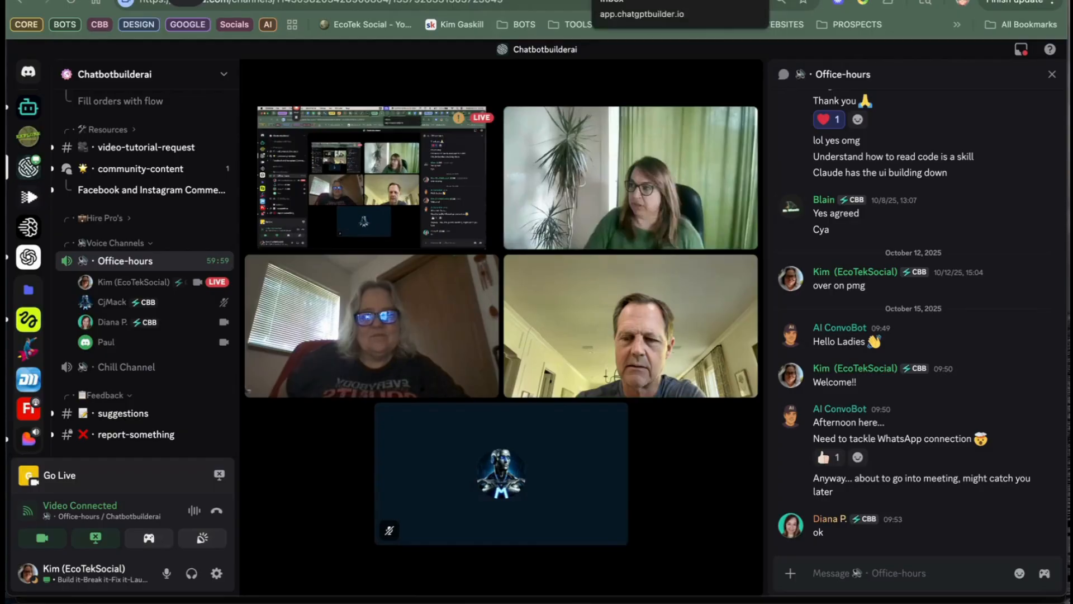
left_click(609, 1)
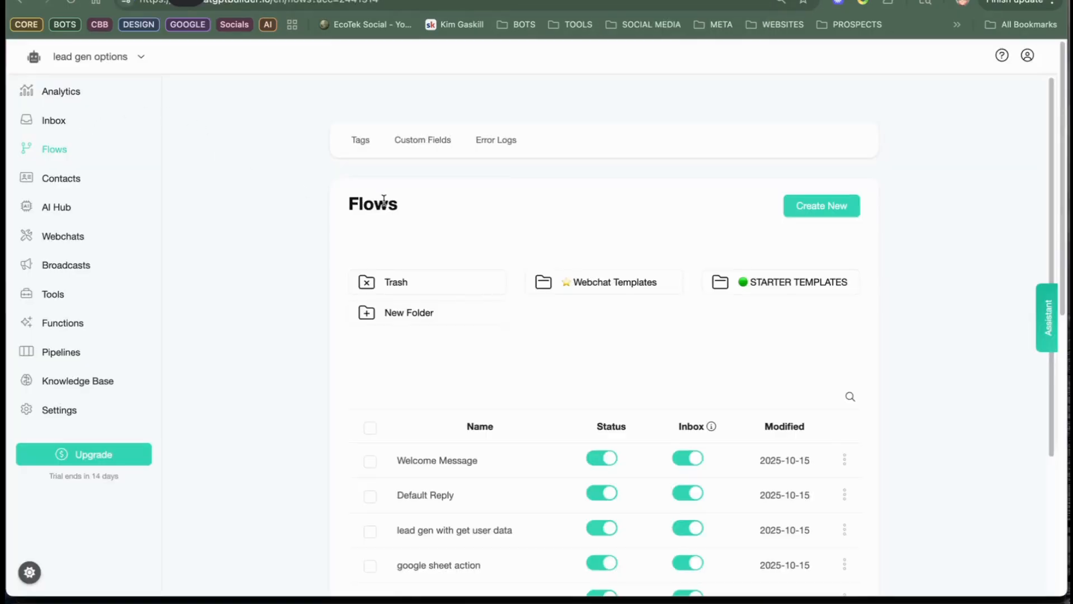
scroll(407, 371, "down", 3)
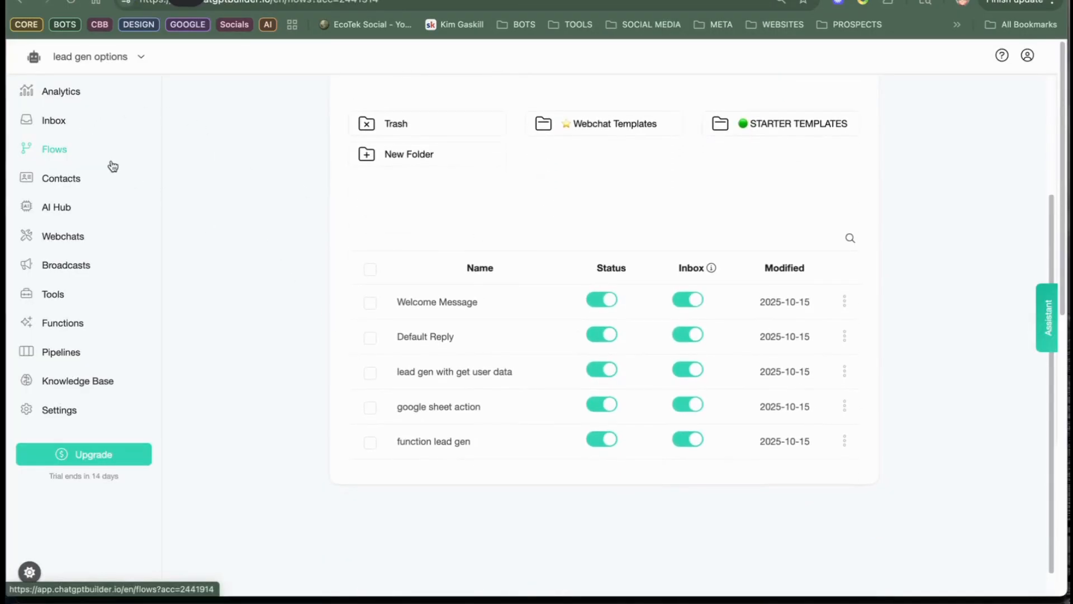
left_click(72, 411)
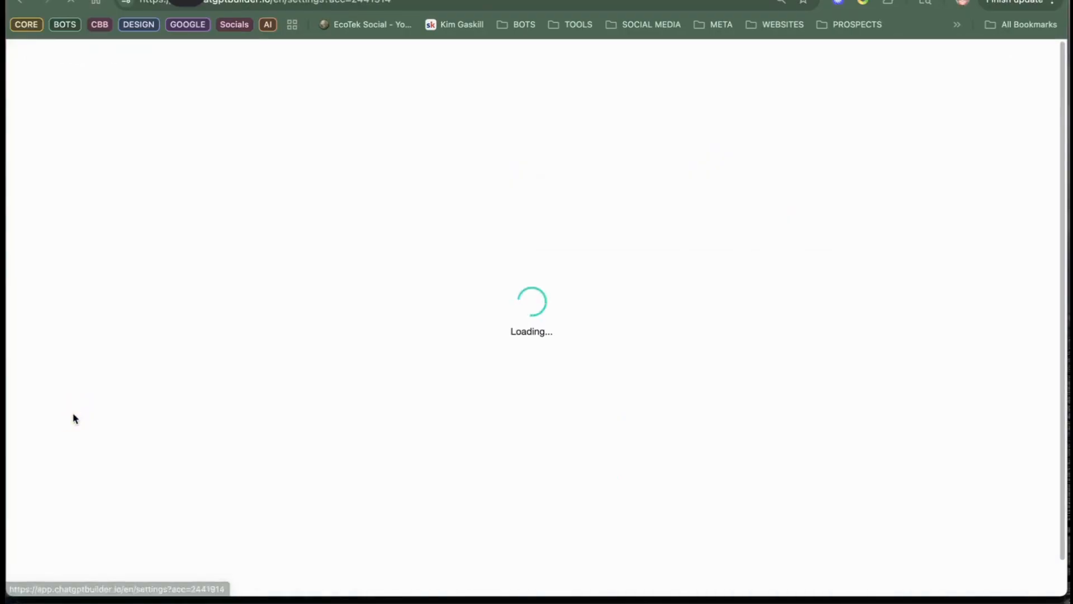
left_click(470, 150)
left_click(440, 245)
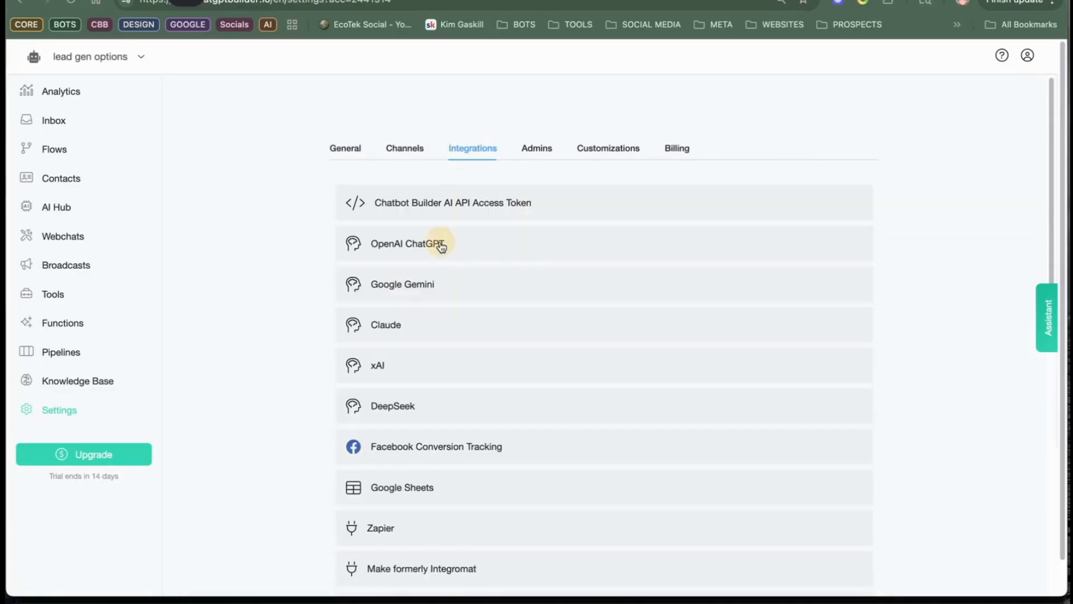
left_click(551, 308)
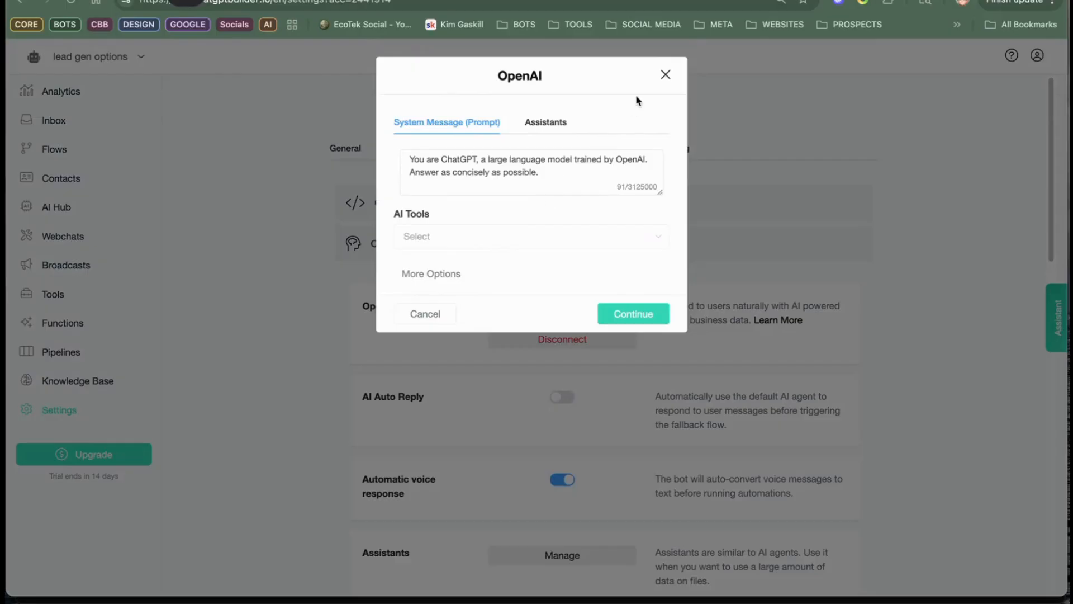
left_click(666, 74)
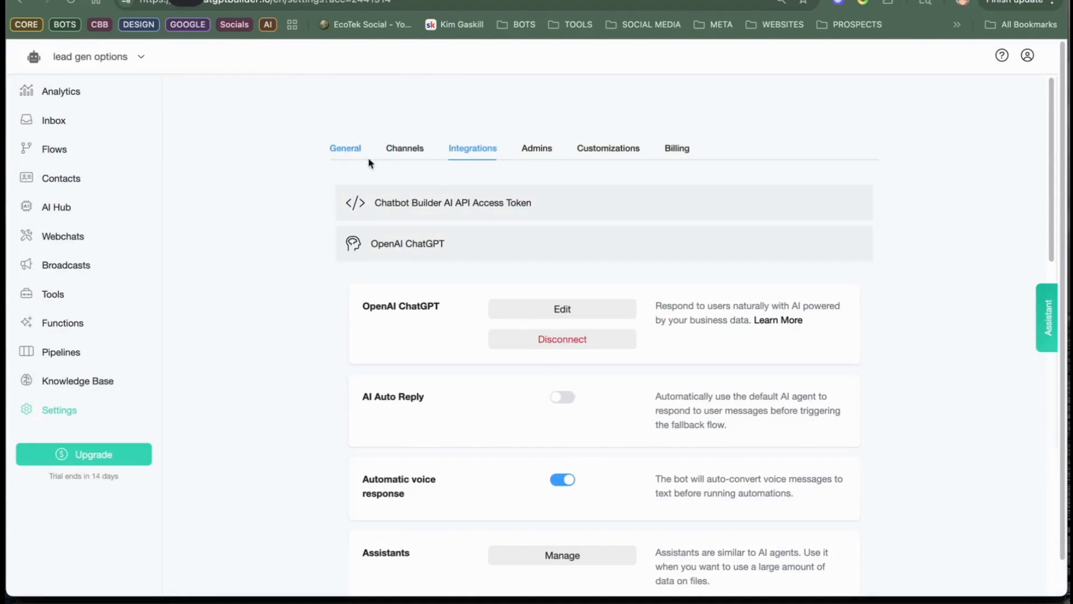
left_click(349, 152)
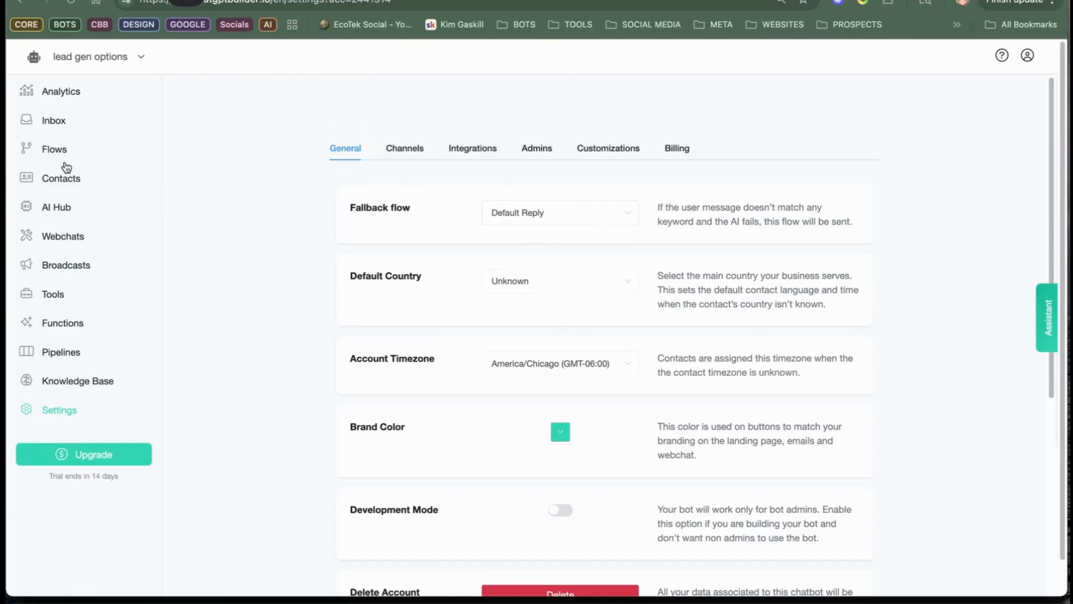
Step: Open the OpenAI action of the Generate Text Response block in the Default Reply flow
left_click(56, 151)
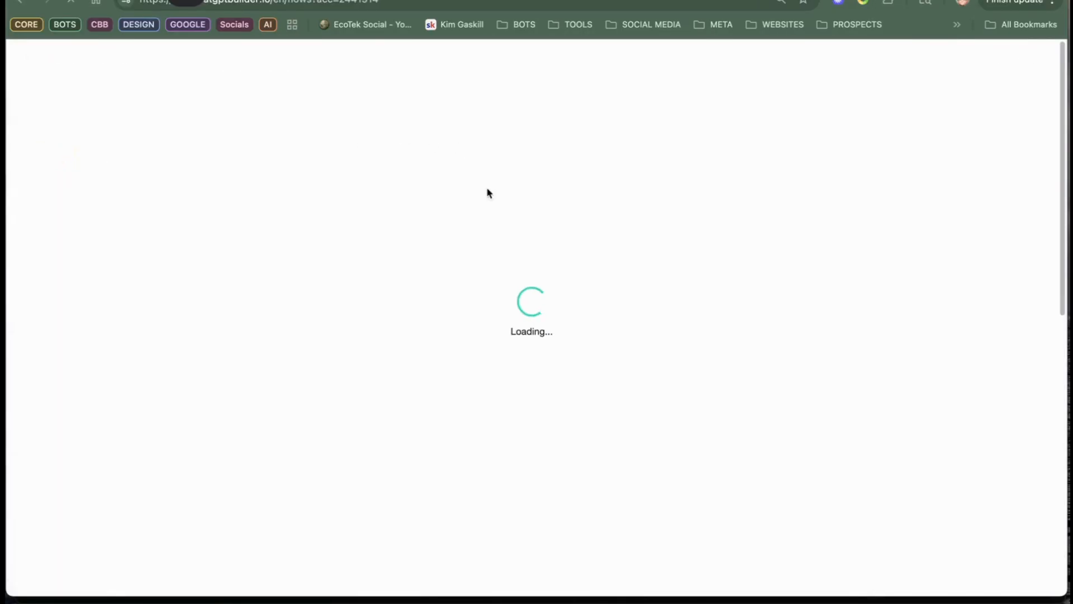
scroll(464, 430, "down", 3)
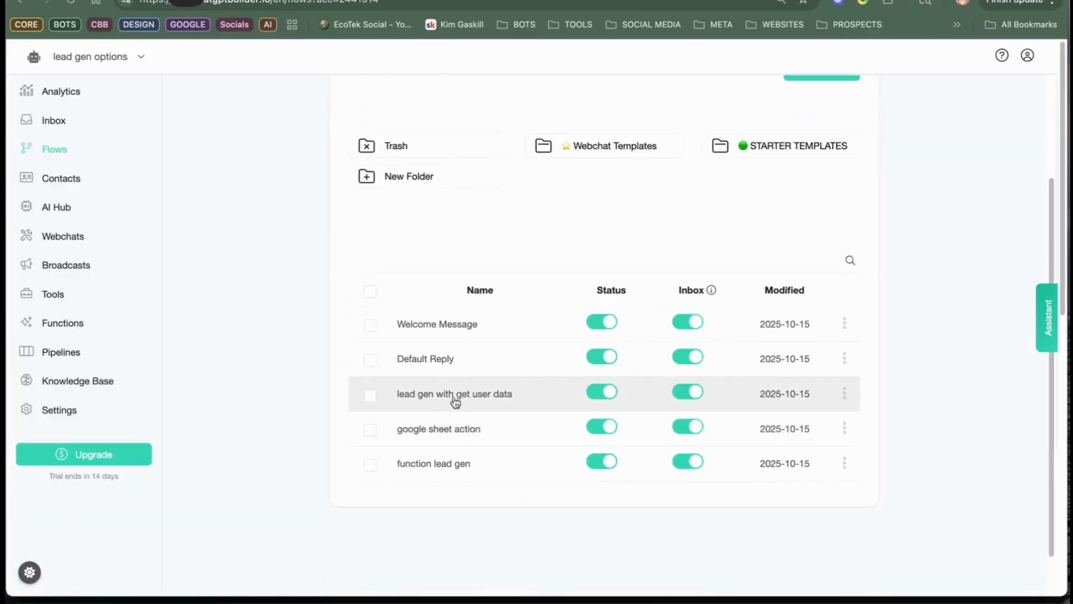
left_click(455, 362)
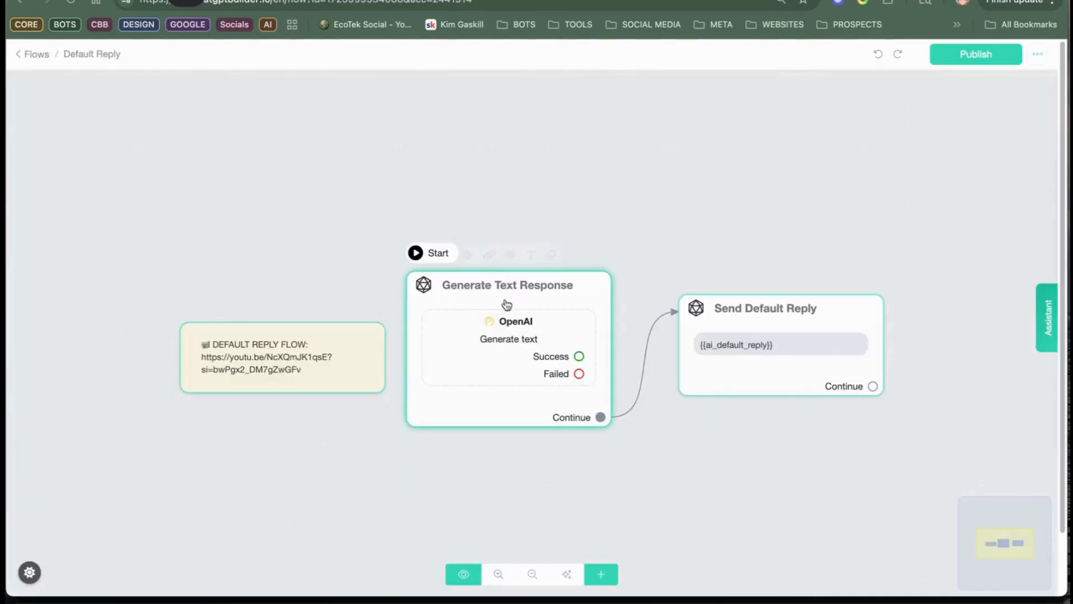
left_click(507, 304)
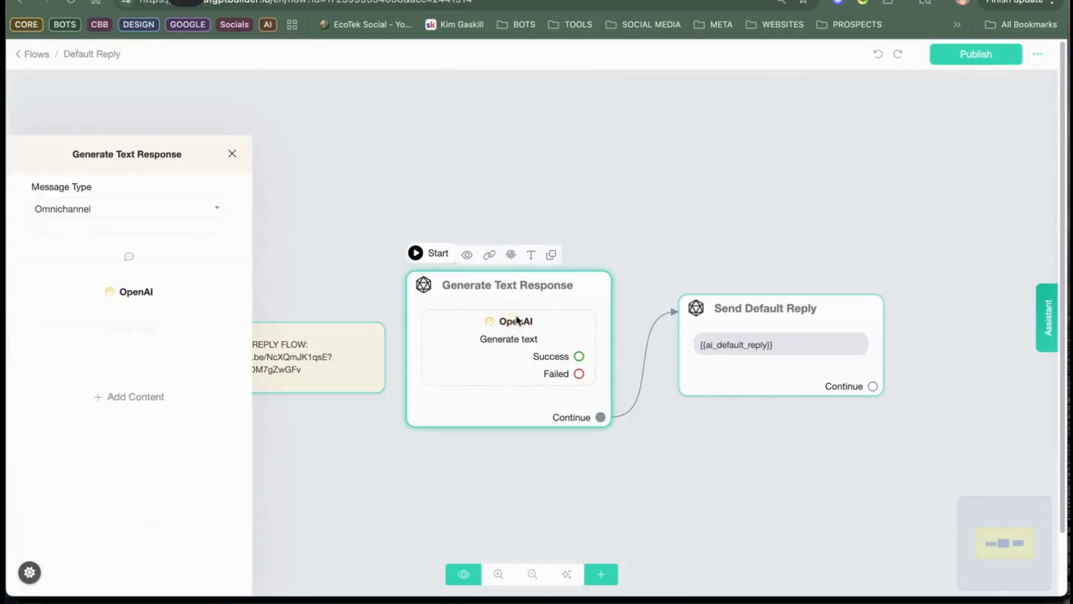
left_click(159, 218)
left_click(153, 229)
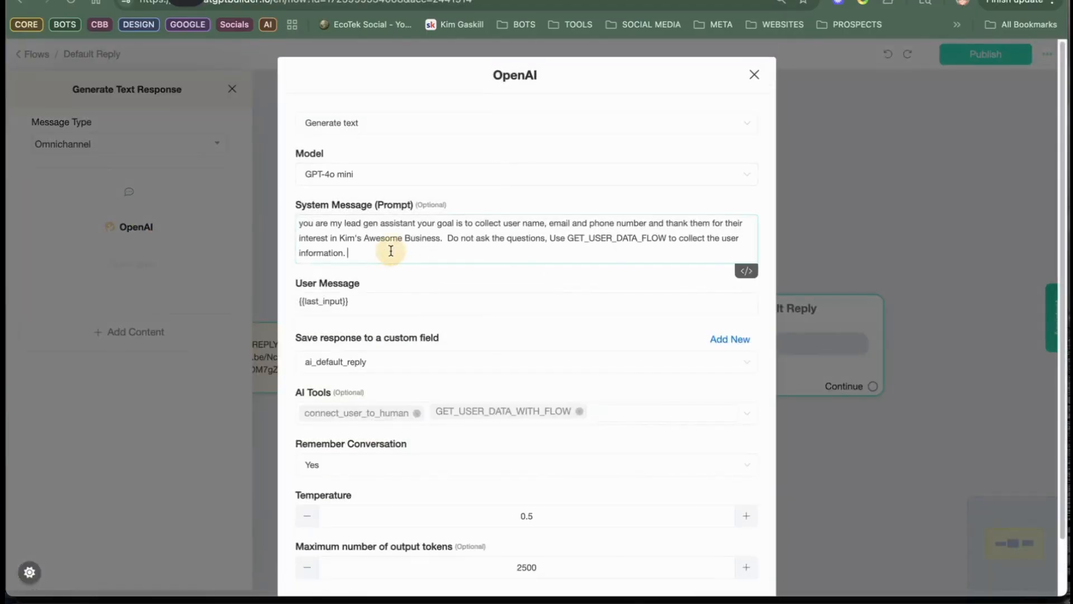
Step: Add blank lines after the last sentence of the OpenAI action's system message
left_click_drag(390, 244, 386, 245)
left_click(389, 256)
key("Return")
key("Return")
key("Return")
key("Return")
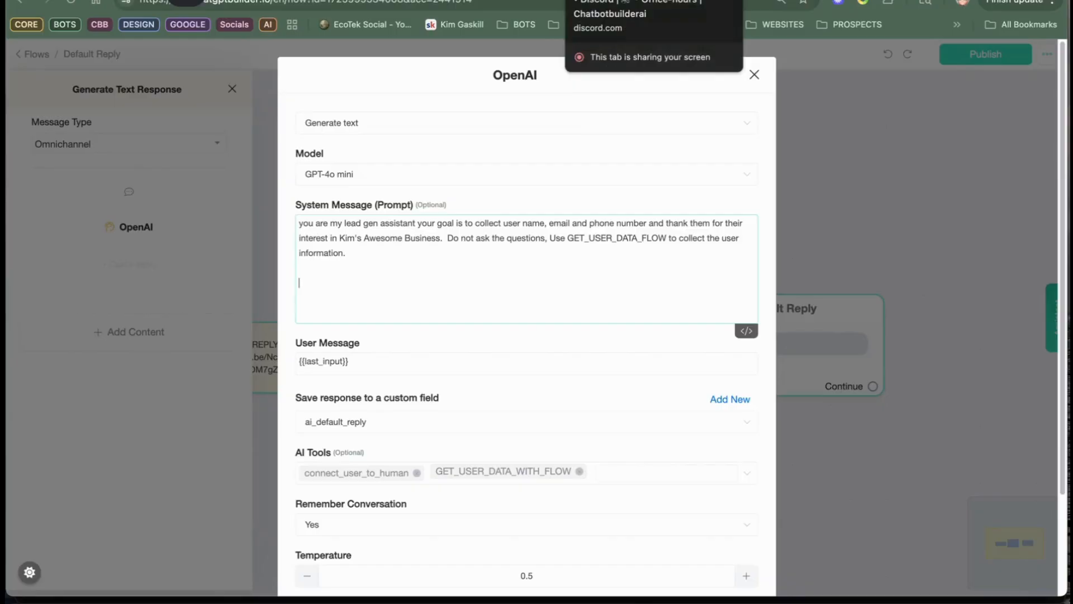
Step: Ask ChatGPT in a new chat for a ChatbotBuilder welcome prompt with JSON that collects and saves full name, phone and email to custom fields
left_click(609, 0)
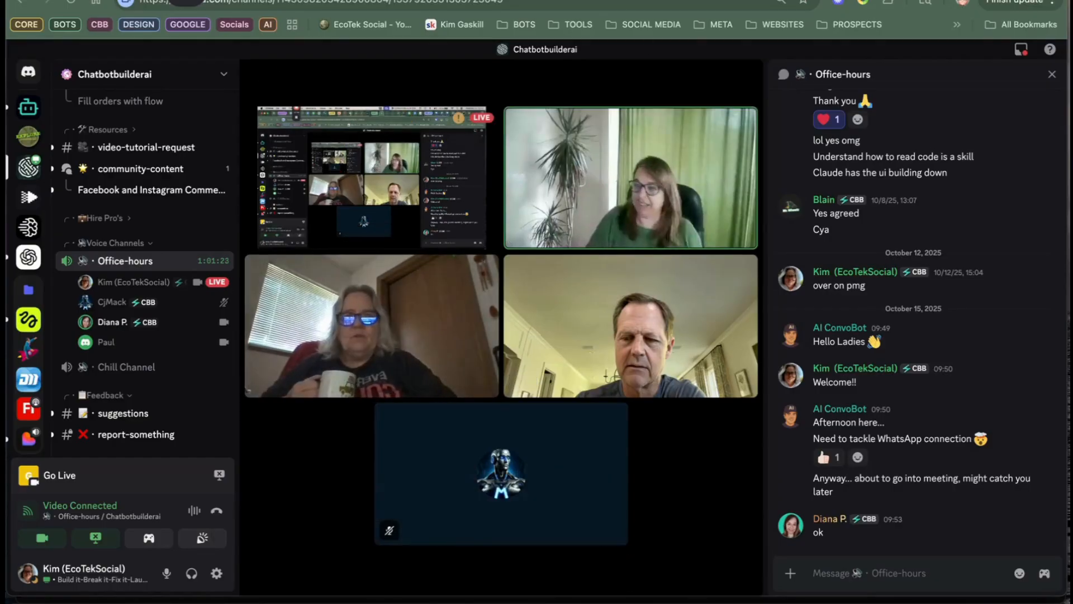
left_click(441, 1)
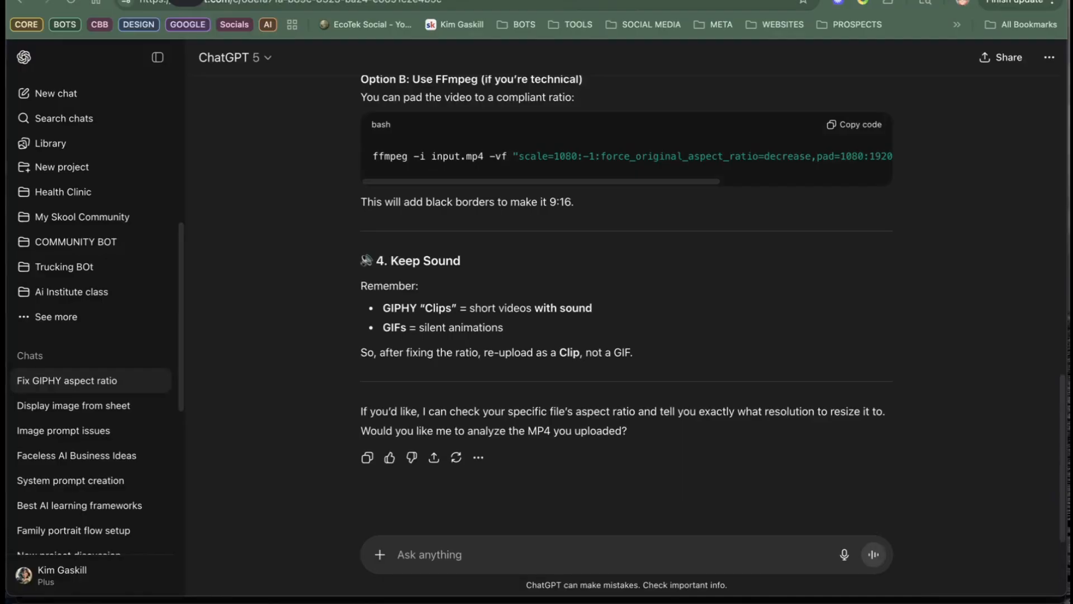
left_click(68, 97)
left_click(68, 95)
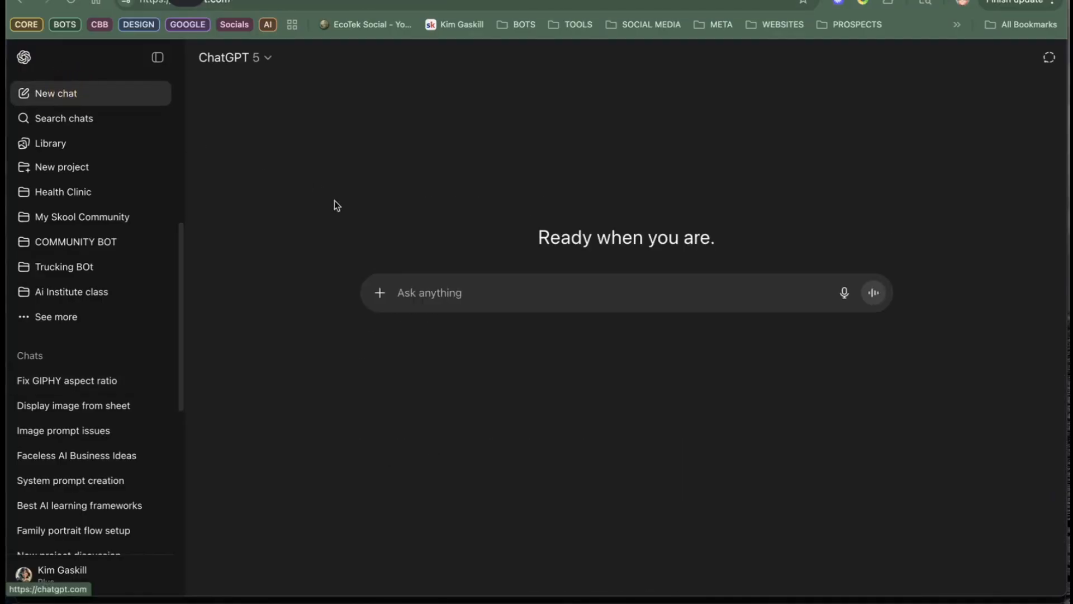
left_click(465, 297)
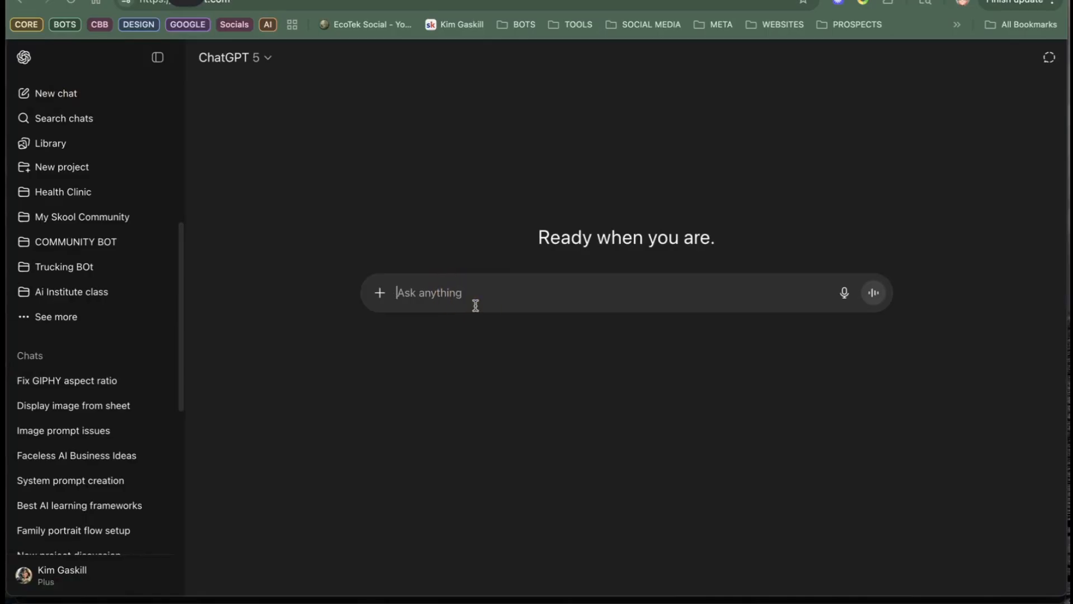
key("F5")
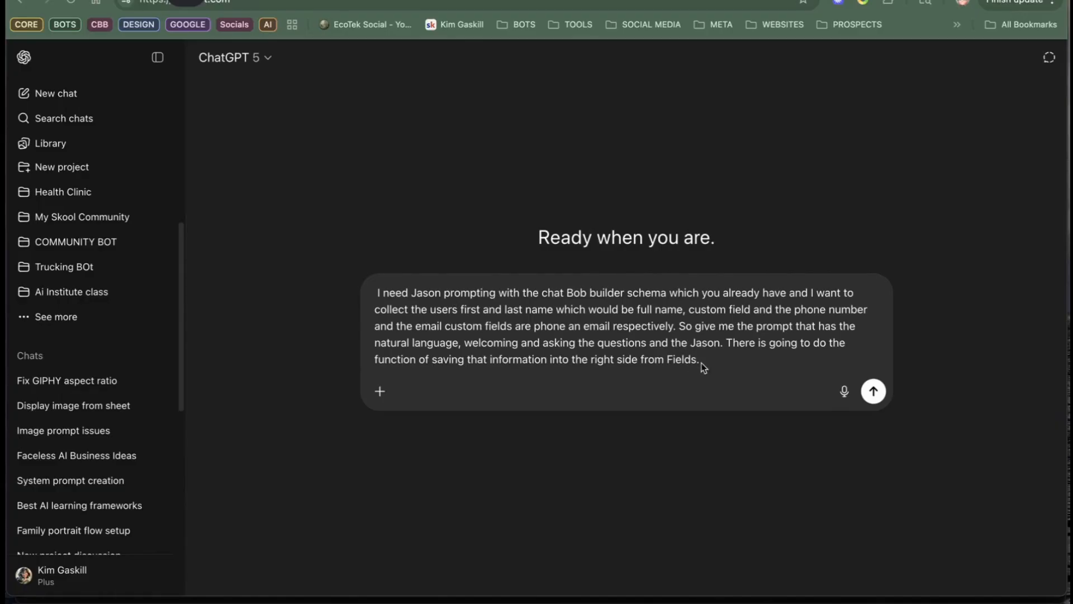
left_click(882, 388)
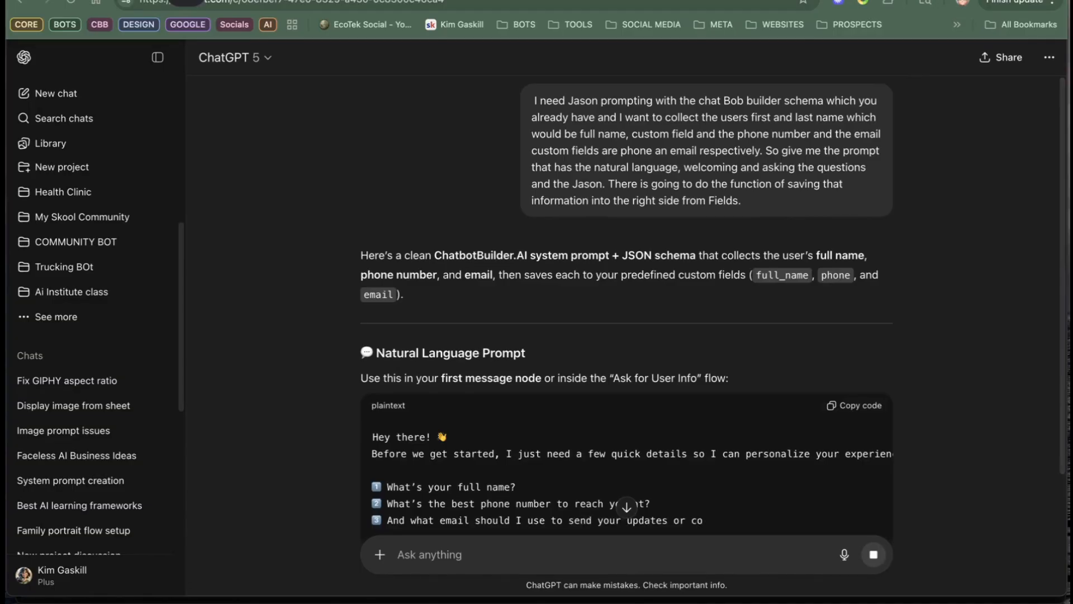
key("super+t")
left_click(478, 6)
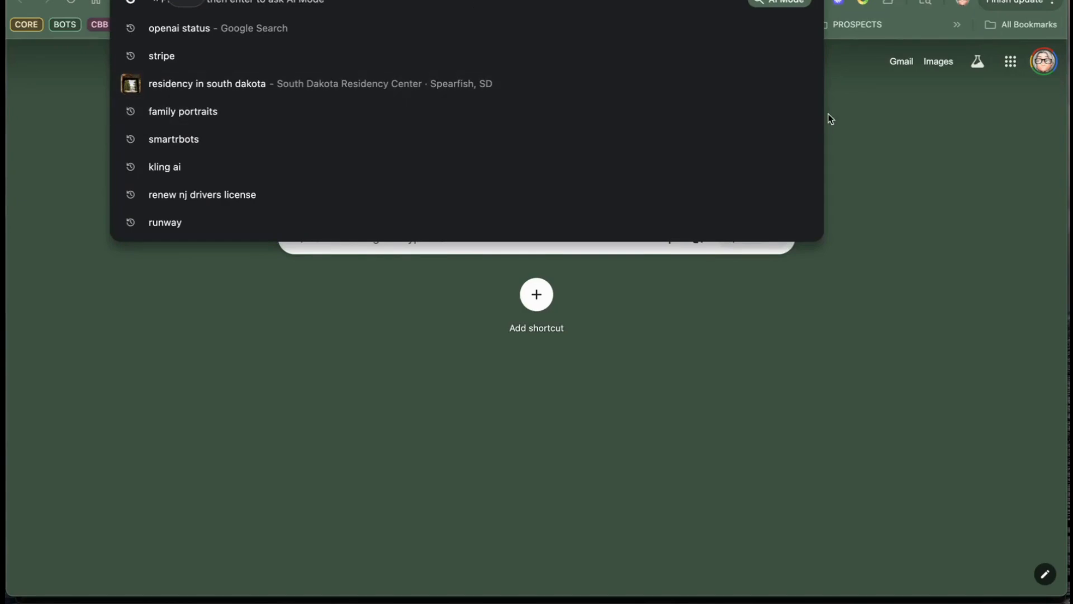
left_click(851, 108)
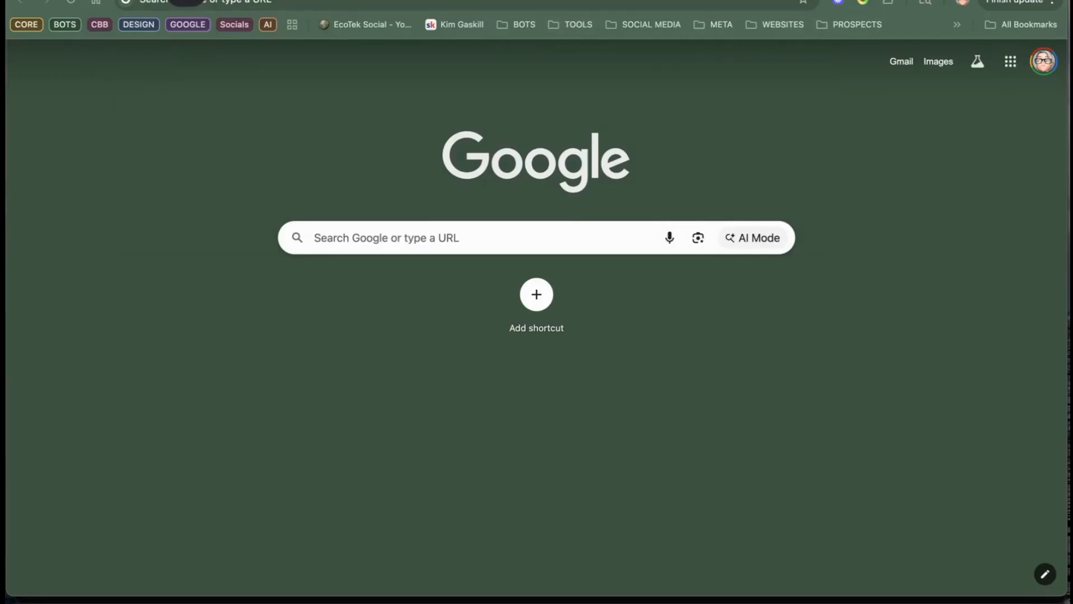
left_click(567, 1)
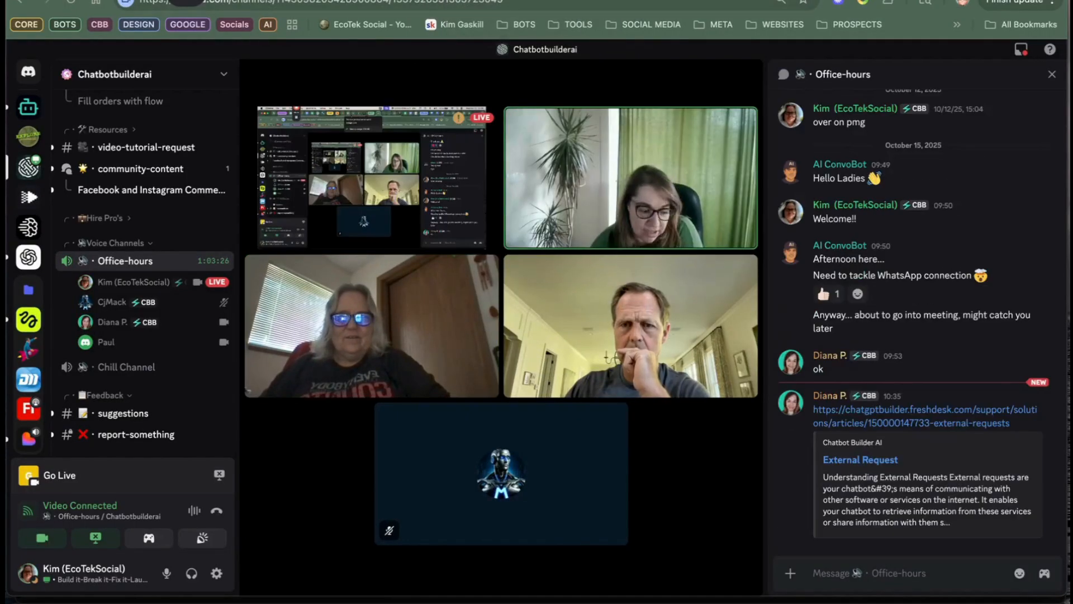
left_click(590, 1)
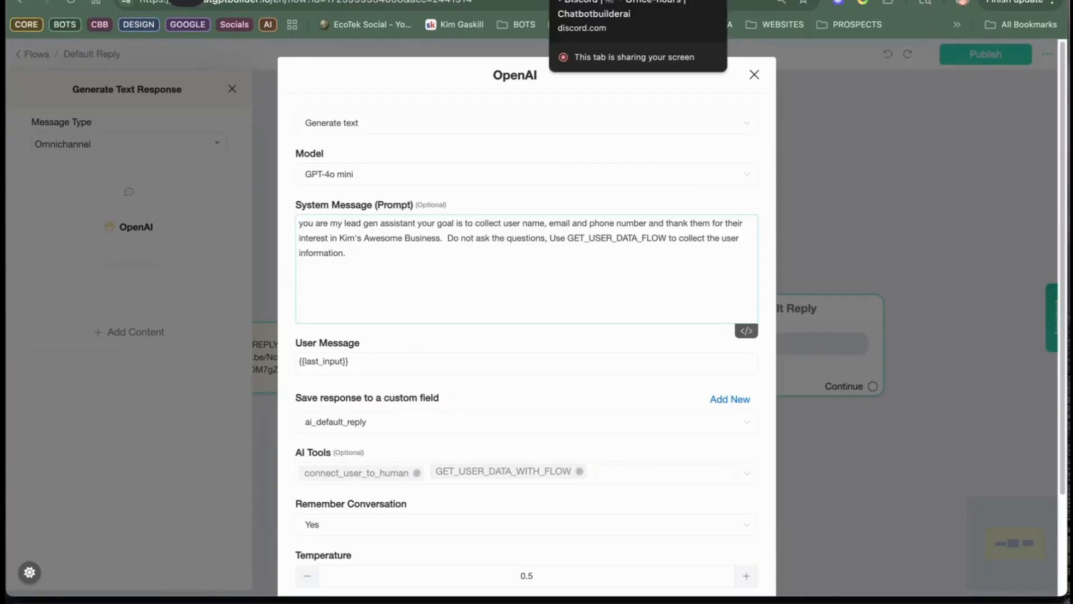
Step: Switch to Discord and watch the other participant's shared screen in the Office-hours voice channel
left_click(593, 2)
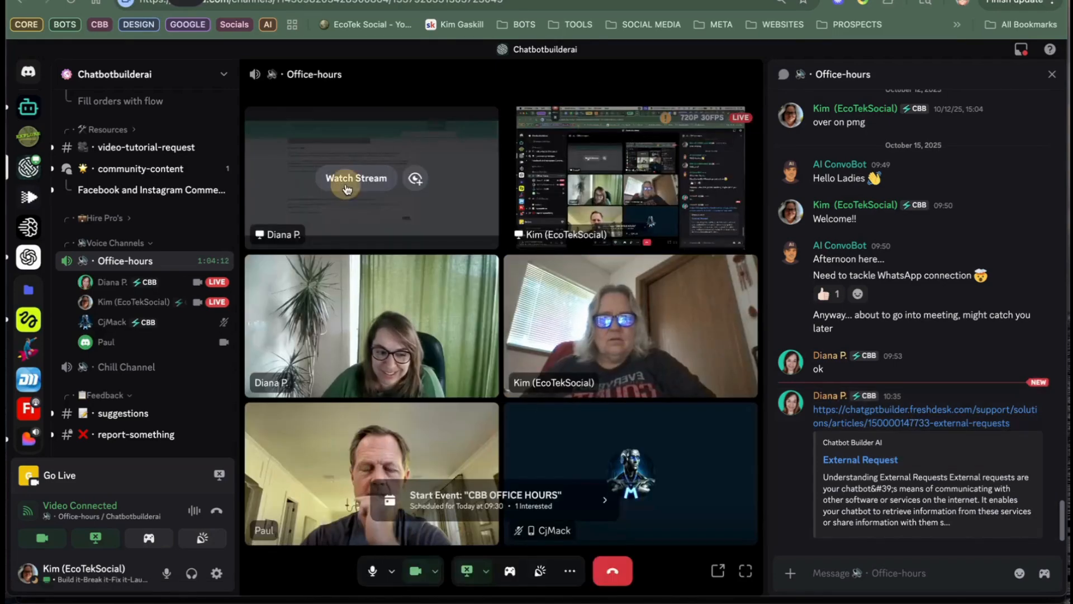
left_click(347, 188)
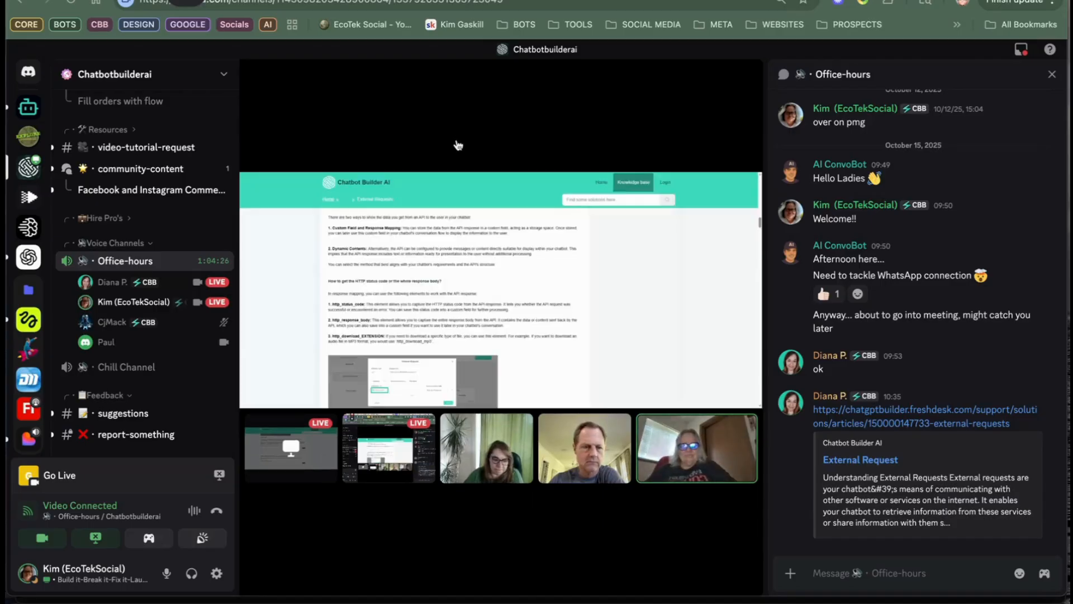
mouse_move(437, 165)
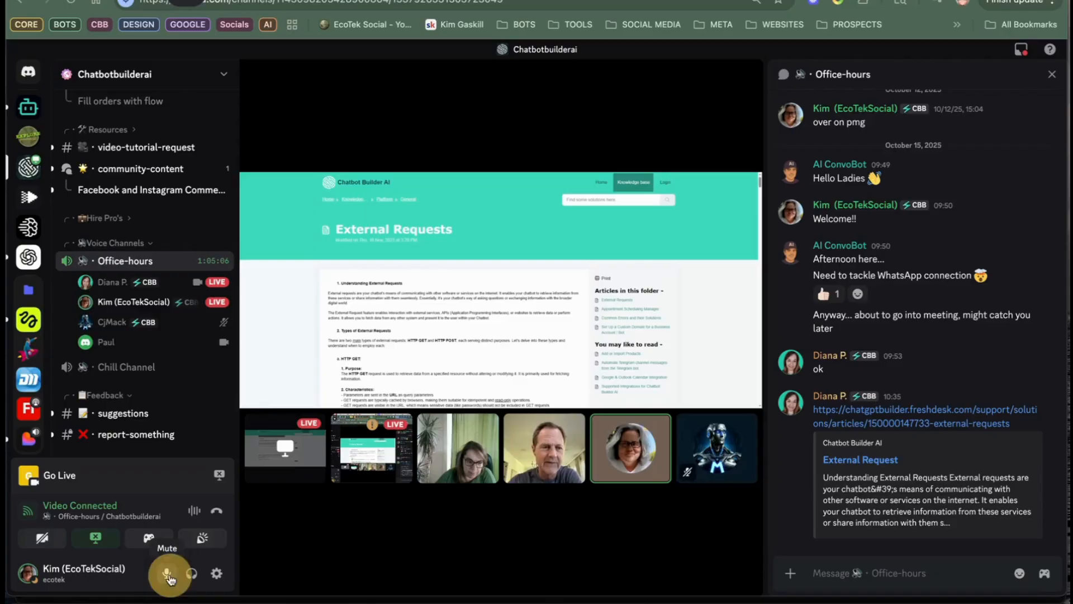
Step: Toggle the microphone in the Office-hours call and return from the enlarged shared screen to the participant grid
left_click(167, 574)
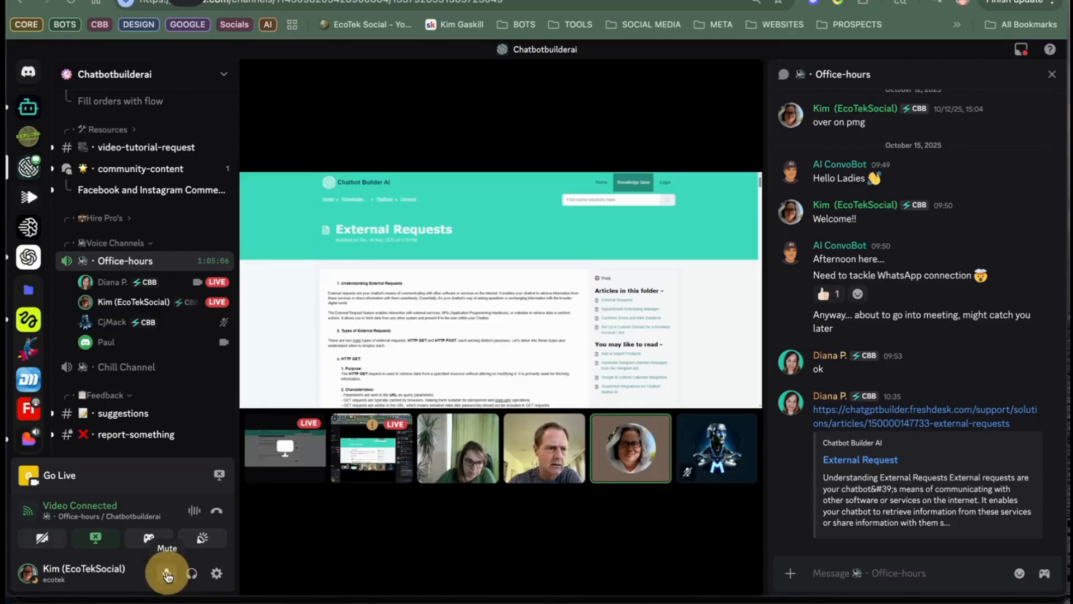
left_click(156, 575)
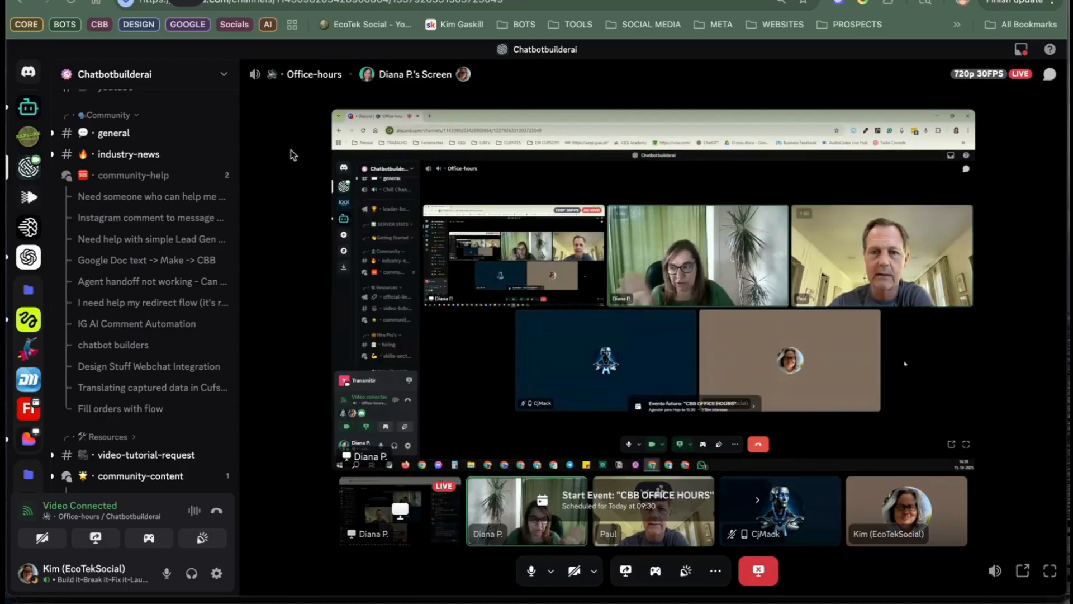
left_click(504, 261)
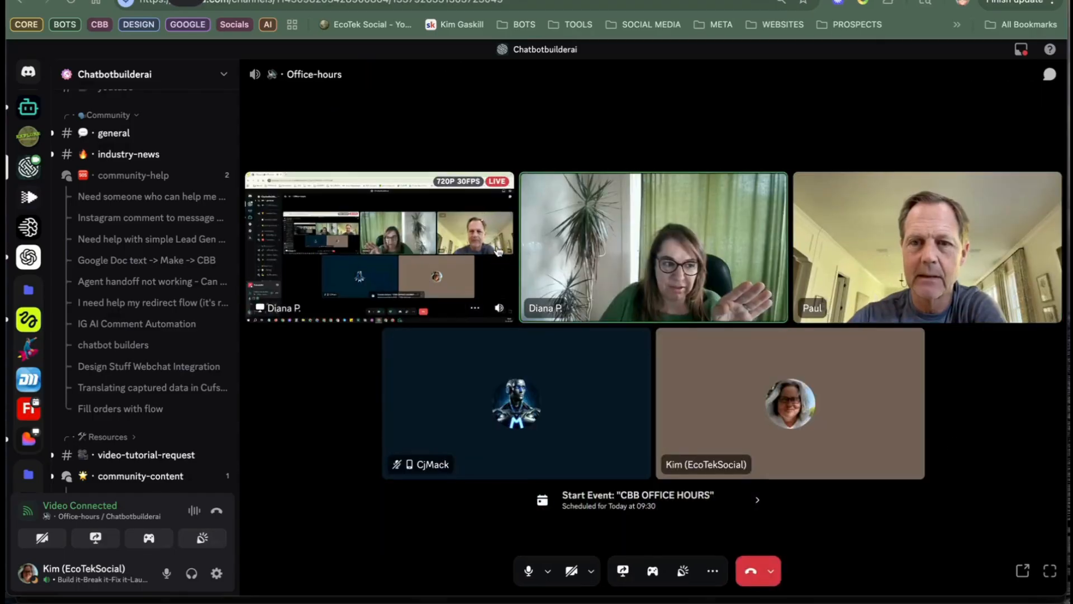
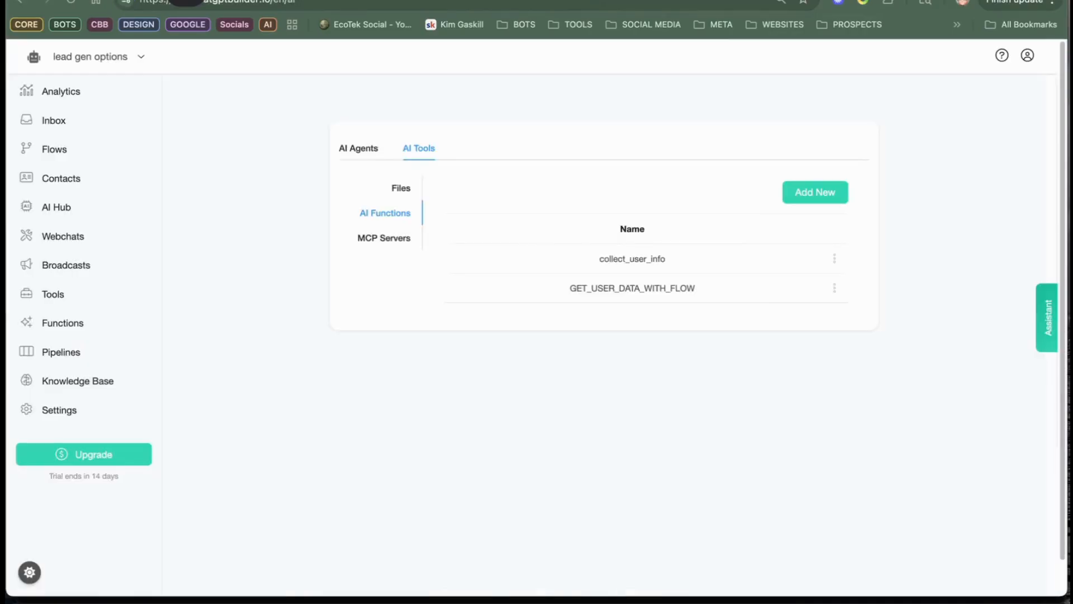
Step: Switch to Discord and share the entire screen in the Office-hours call
left_click(1048, 317)
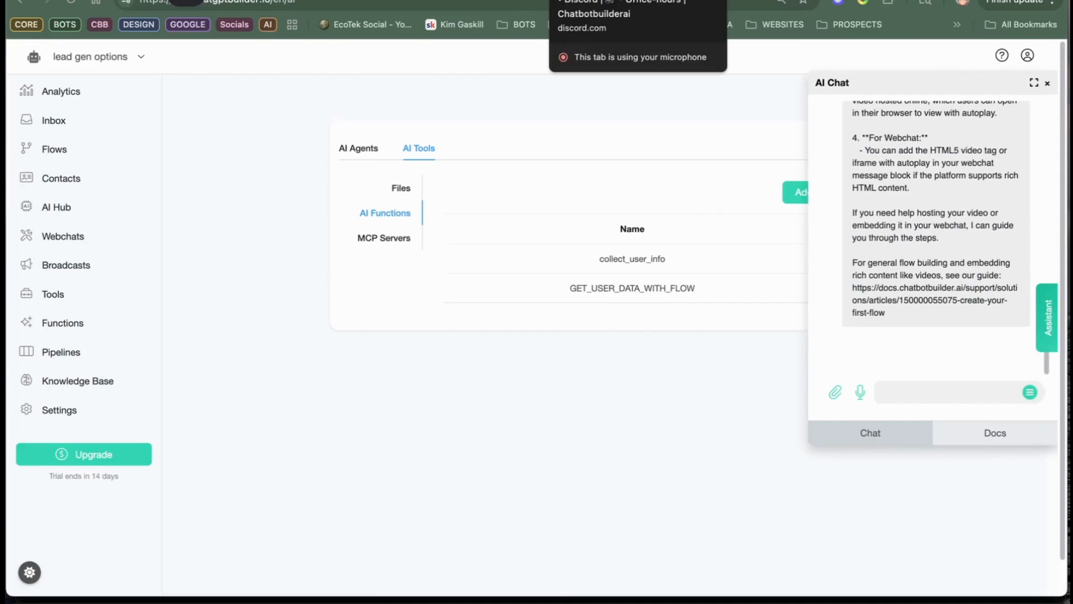
left_click(564, 1)
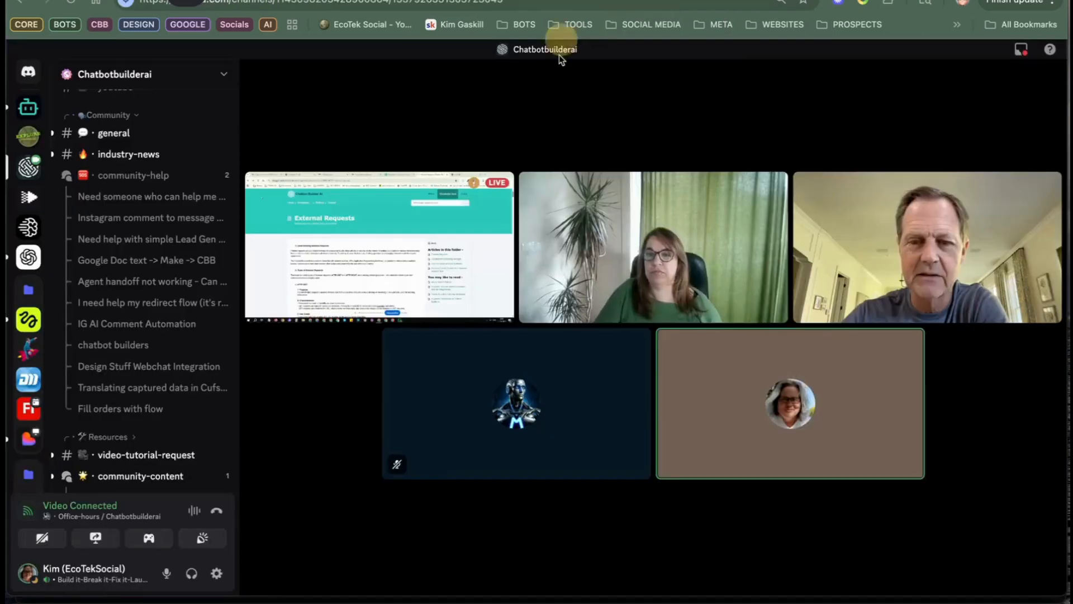
left_click(101, 543)
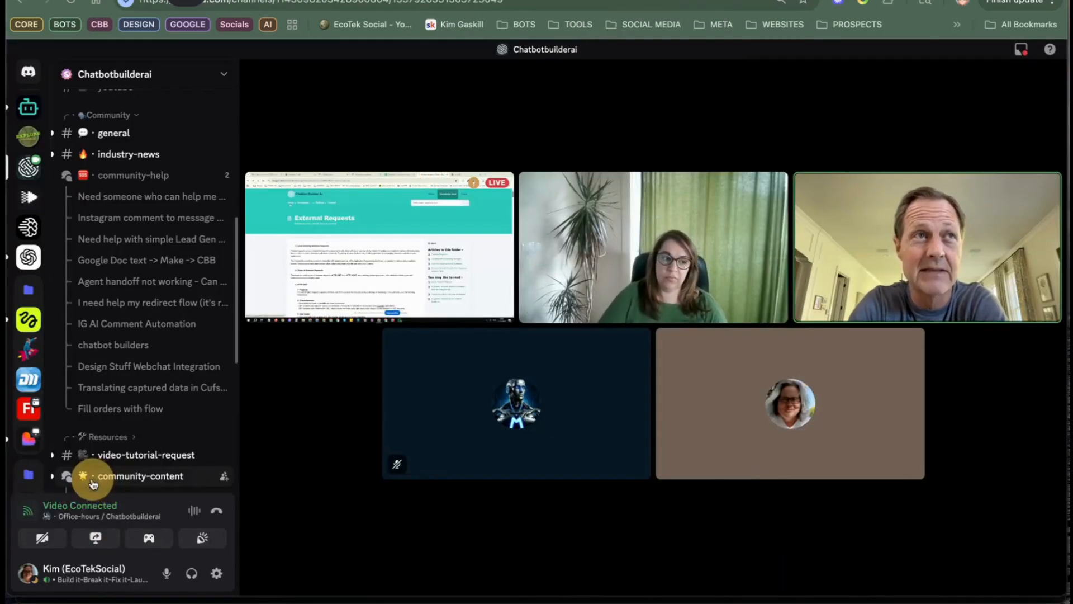
left_click(93, 482)
left_click(635, 83)
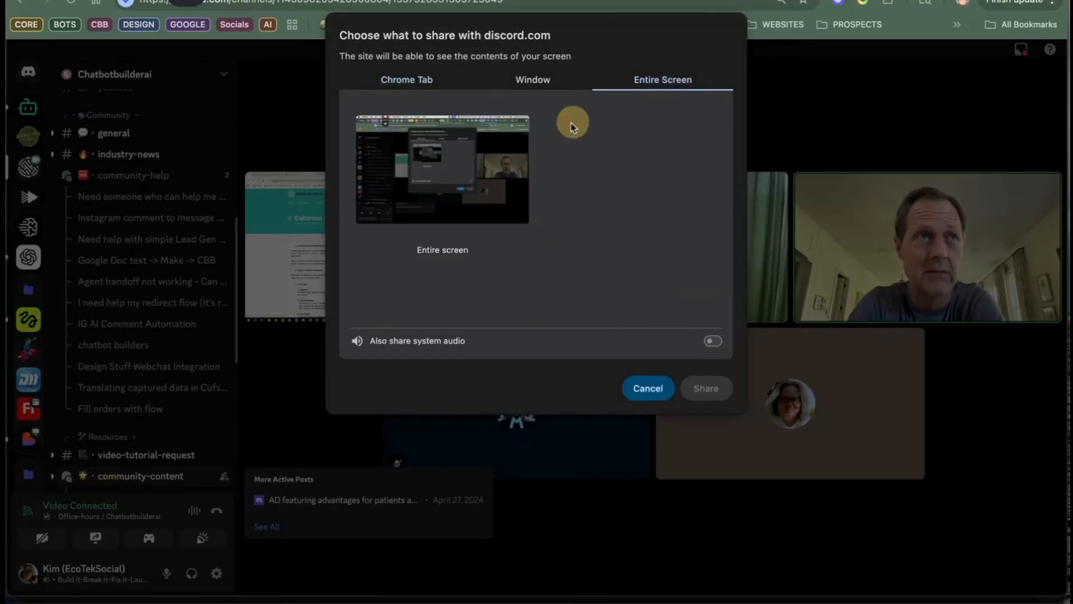
left_click(503, 168)
left_click(706, 388)
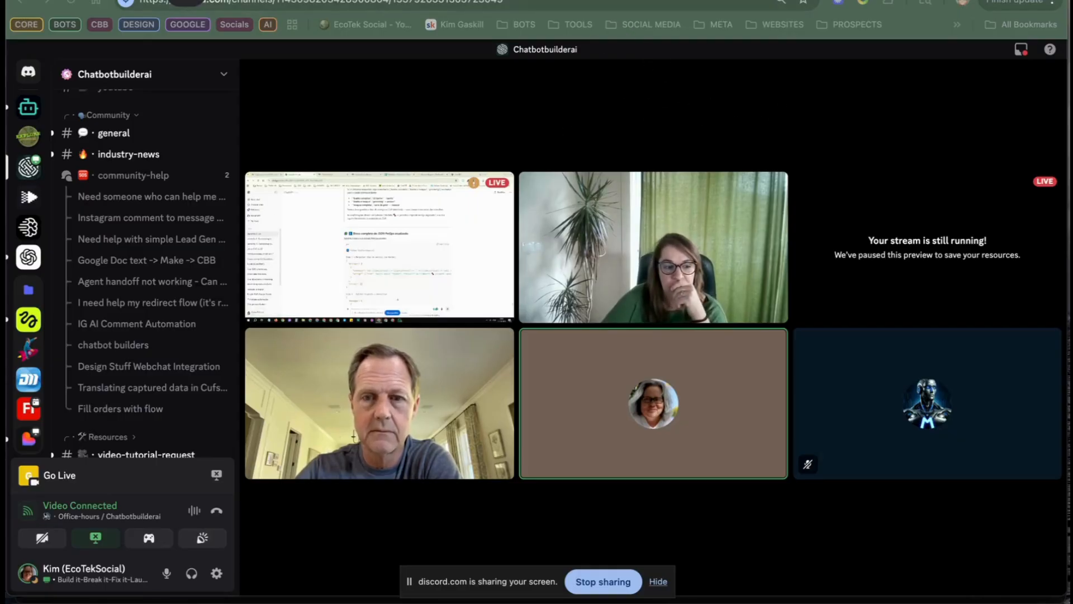
Step: Switch to ChatGPT and review the natural language prompt and the JSON schema for field mapping in its reply
left_click(448, 1)
scroll(447, 237, "down", 8)
scroll(447, 237, "down", 5)
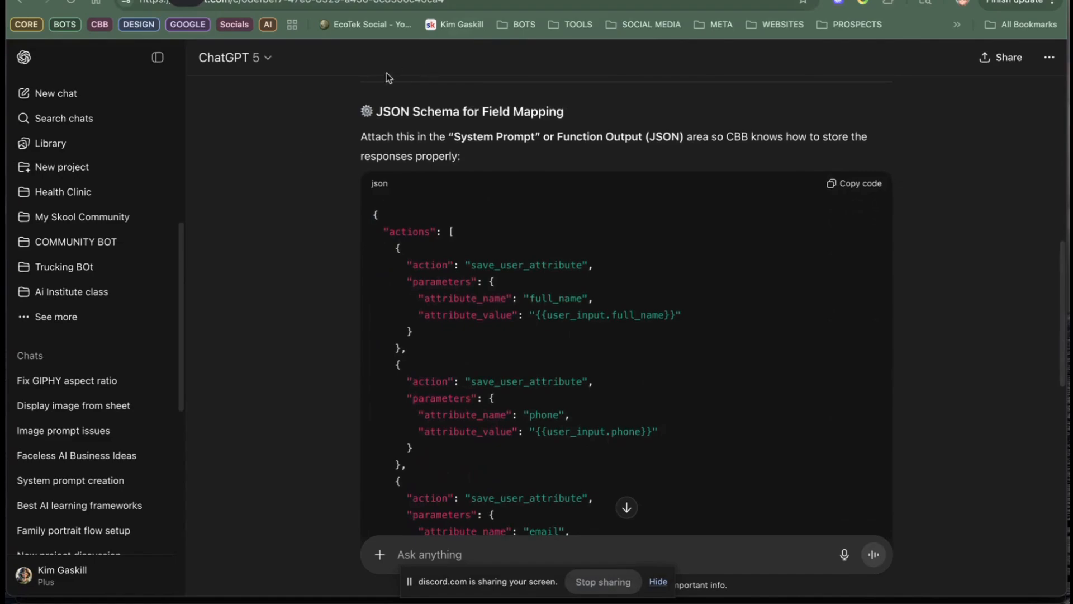
scroll(304, 189, "up", 5)
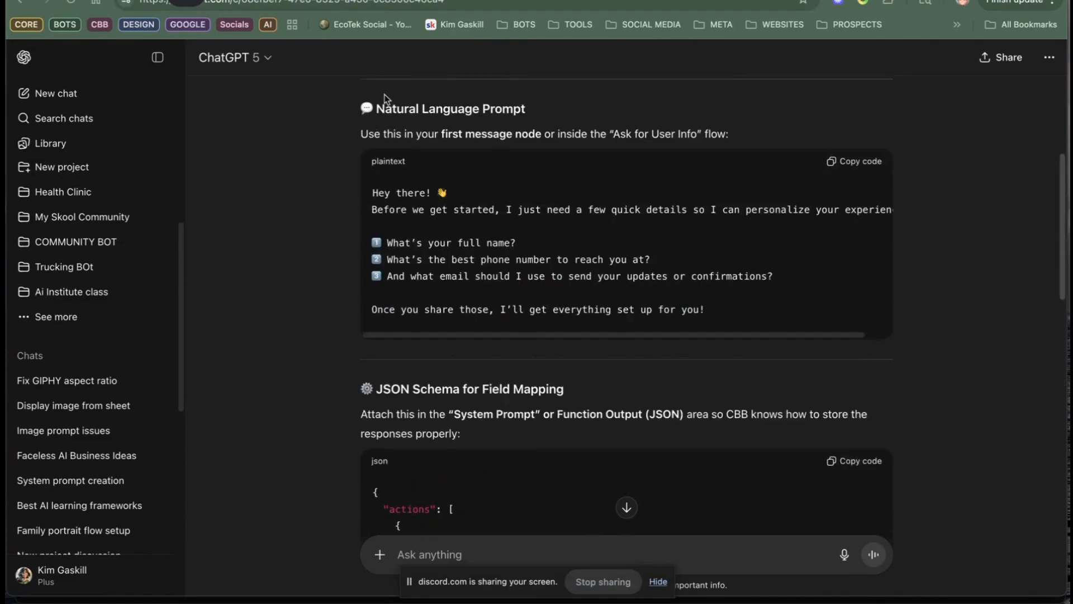
scroll(347, 210, "down", 4)
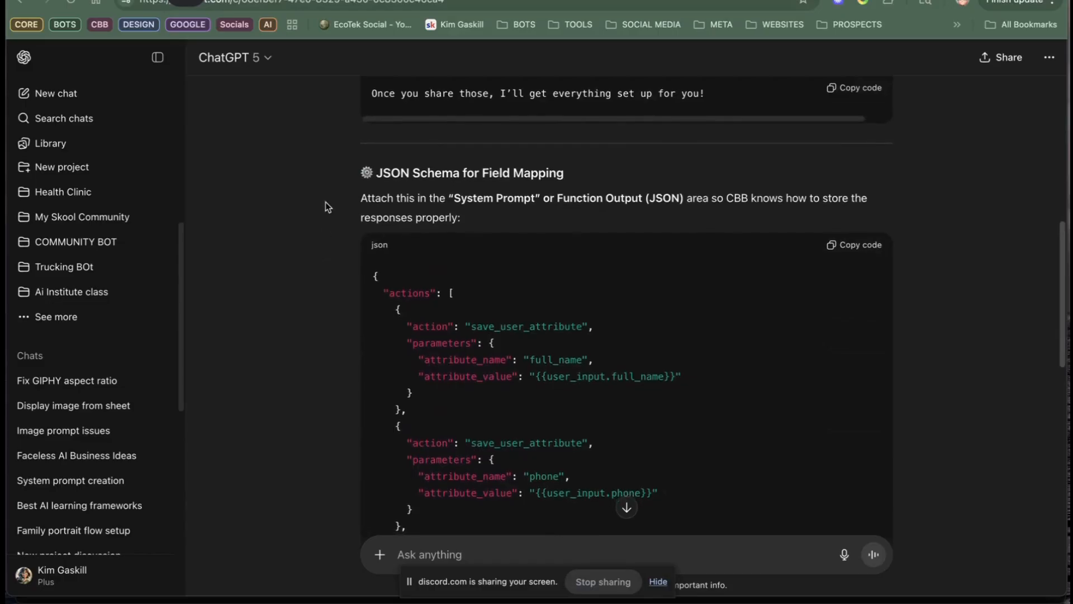
scroll(323, 193, "down", 1)
scroll(325, 185, "down", 1)
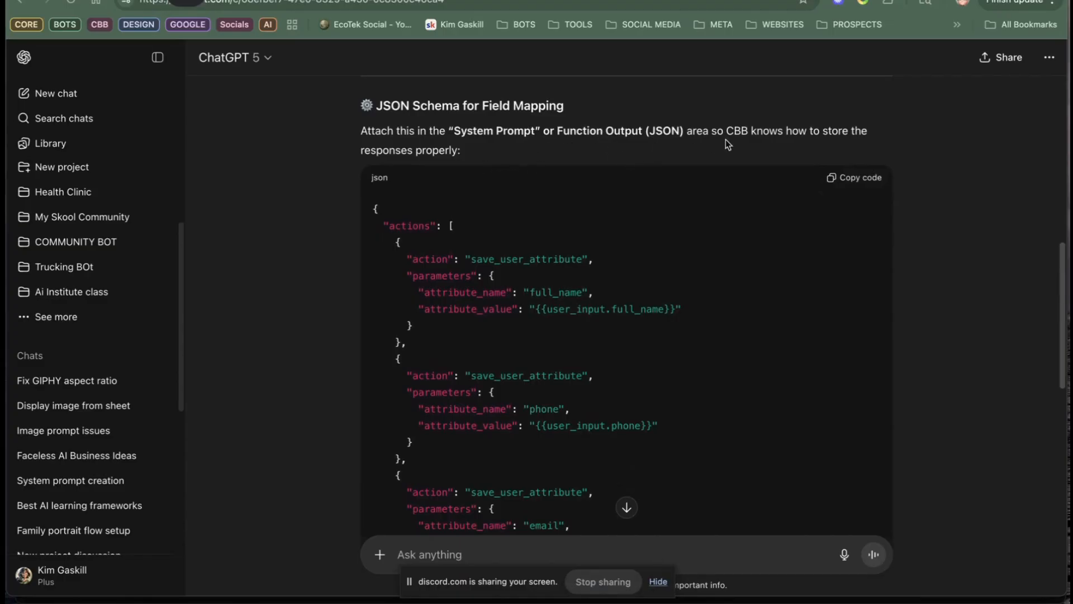
scroll(411, 194, "down", 1)
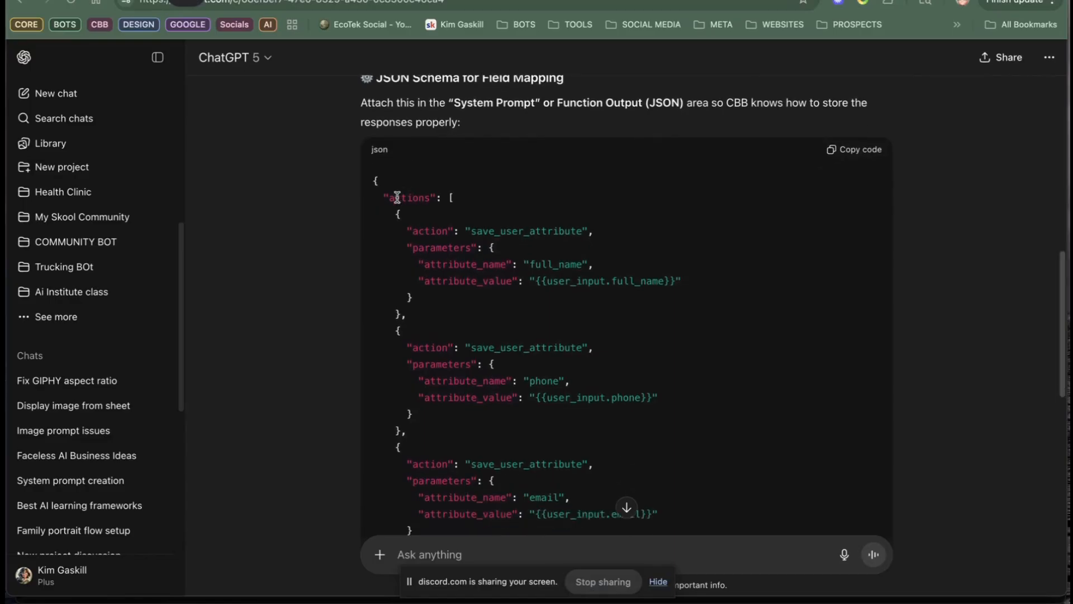
Step: Examine the save_user_attribute actions in the JSON schema and read the rest of the reply through the How It Works notes
left_click_drag(373, 181, 800, 390)
scroll(782, 381, "down", 1)
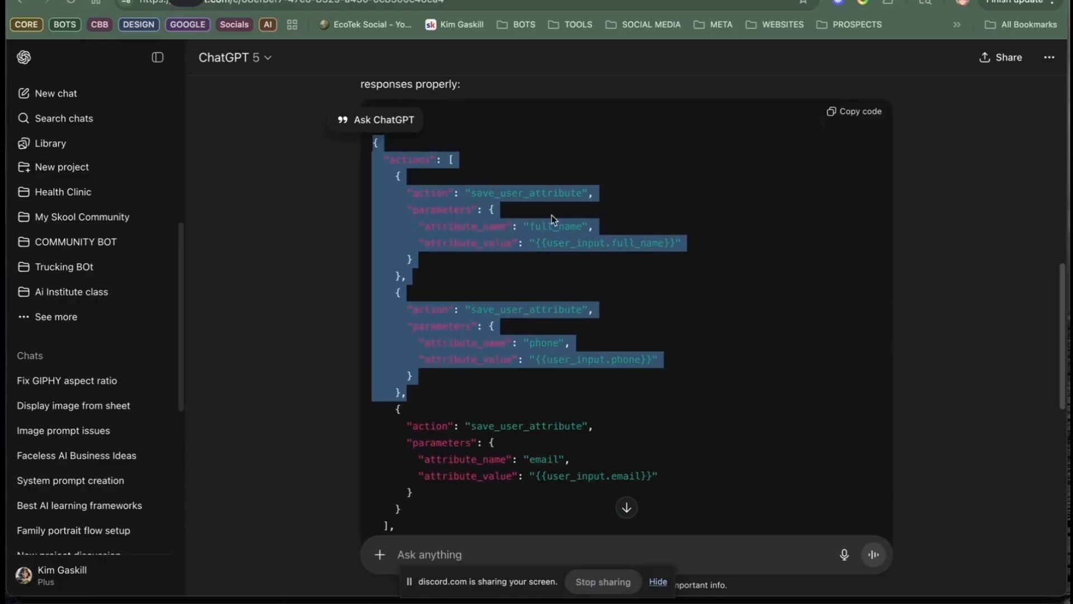
left_click(543, 204)
left_click_drag(537, 194, 596, 194)
left_click(503, 182)
left_click(475, 192)
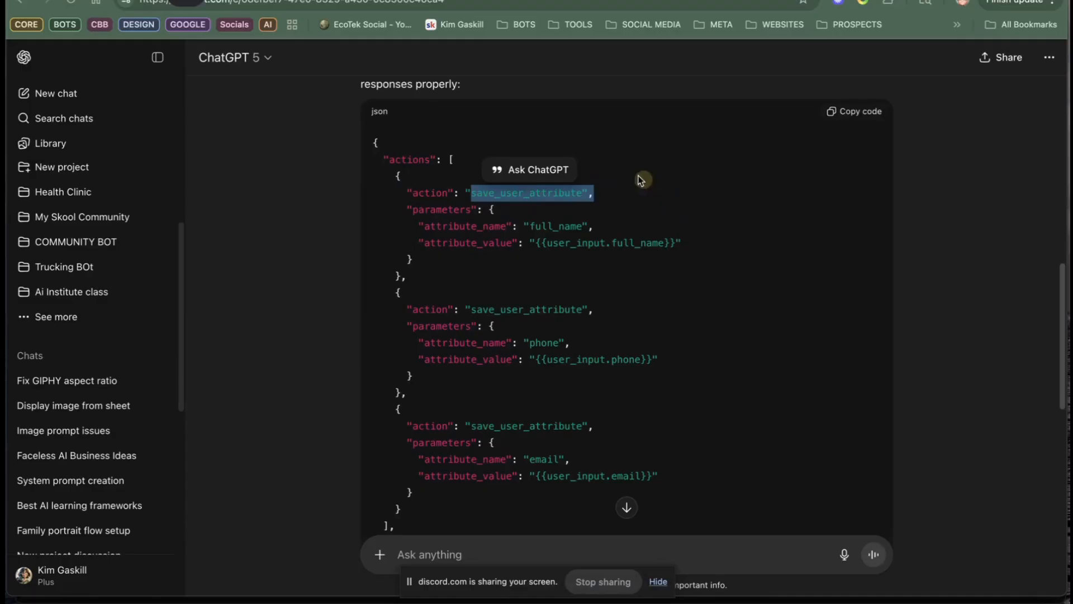
left_click(645, 148)
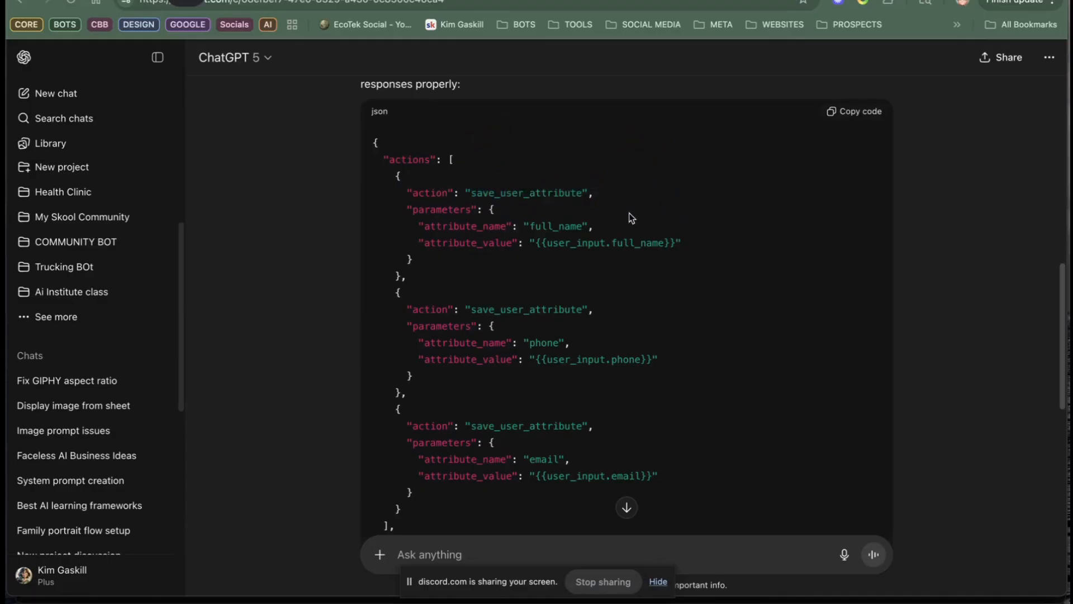
scroll(662, 292, "down", 8)
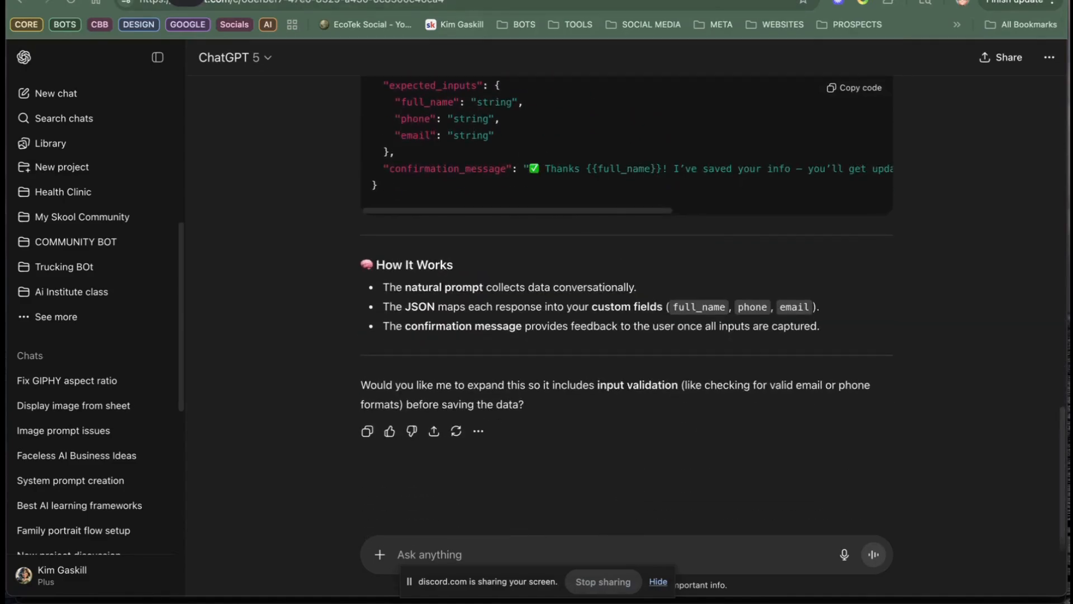
Step: Open the External Requests article linked in Discord's Office-hours chat and read through to the JSON example at its end
left_click(570, 2)
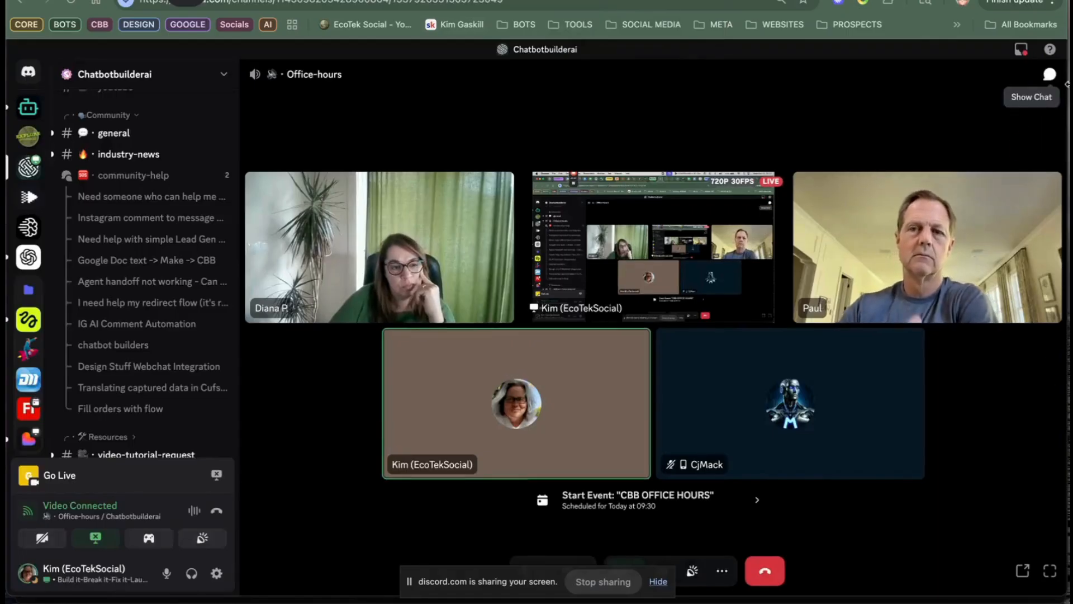
left_click(1049, 74)
left_click(956, 422)
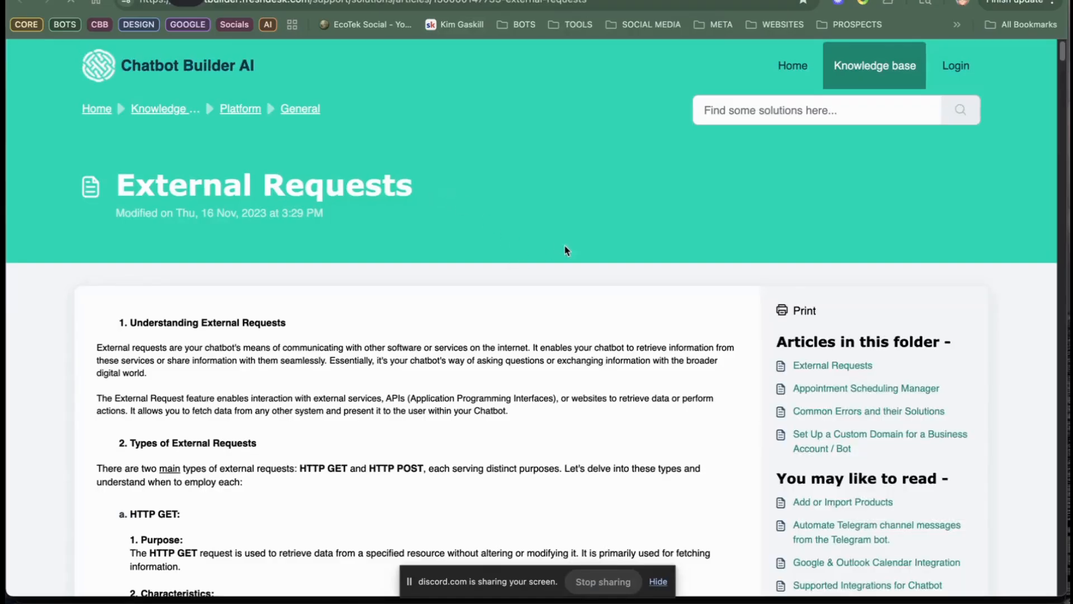
scroll(559, 246, "down", 20)
scroll(390, 328, "up", 7)
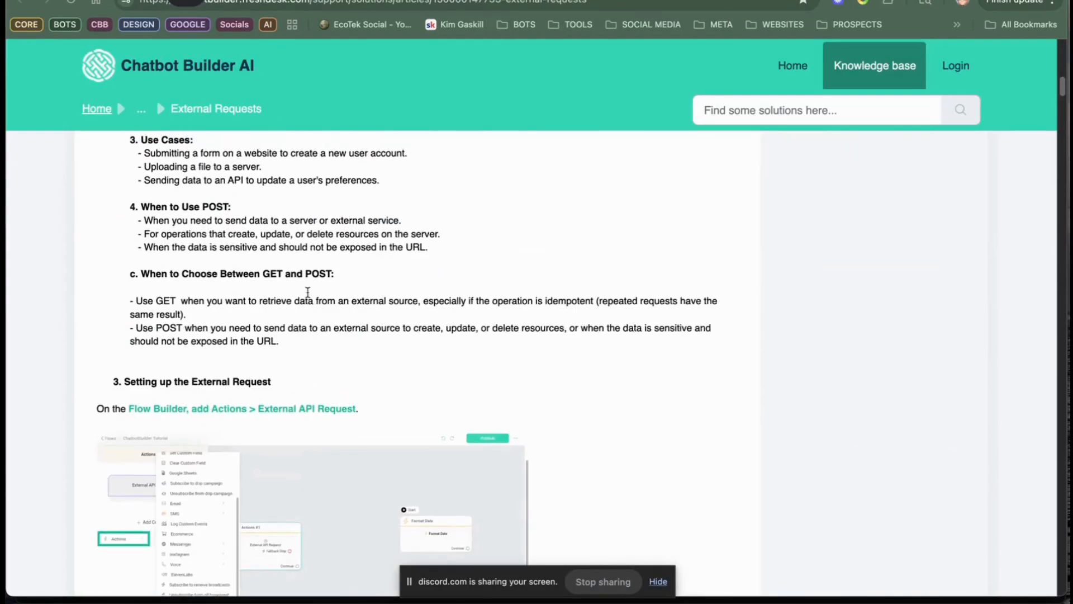
scroll(303, 284, "down", 20)
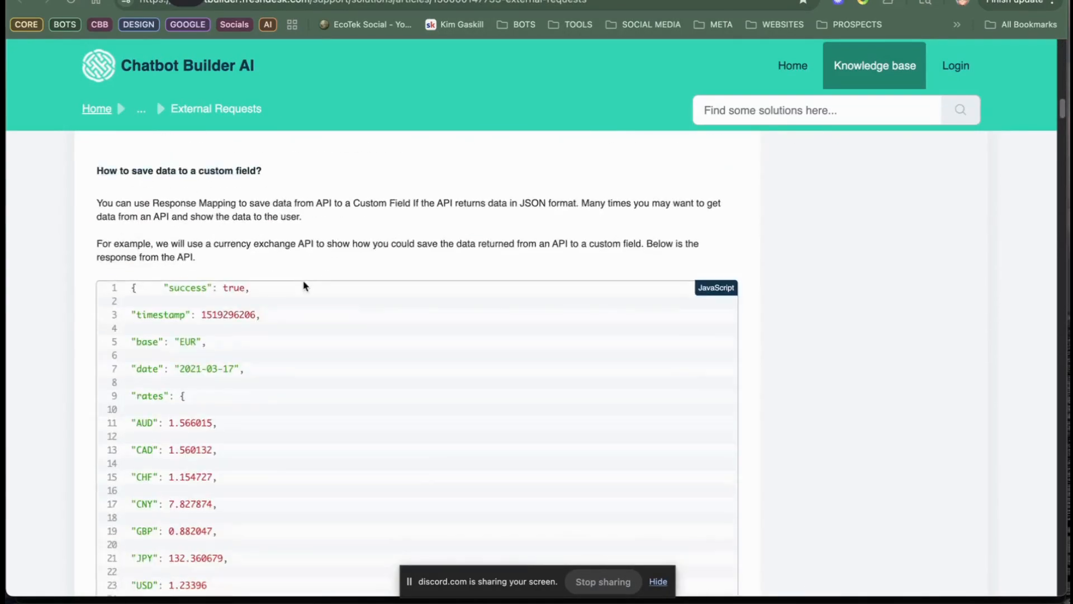
scroll(301, 291, "down", 20)
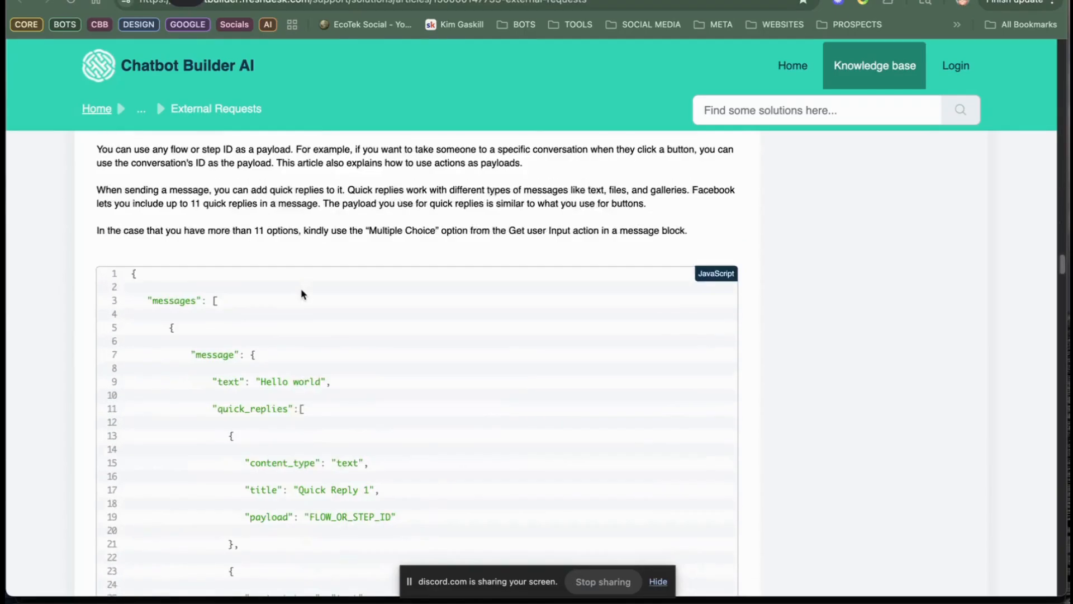
scroll(301, 294, "down", 10)
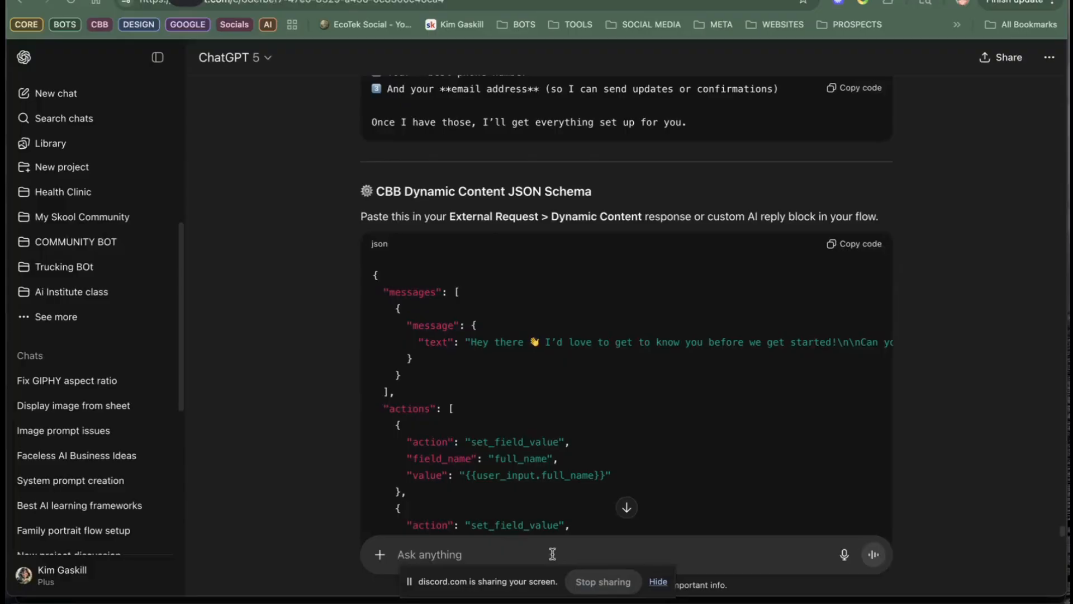
Step: Send ChatGPT the message "sorry. just use this schema :" followed by the JSON example pasted from the External Requests article
type("sorry. just use this schema")
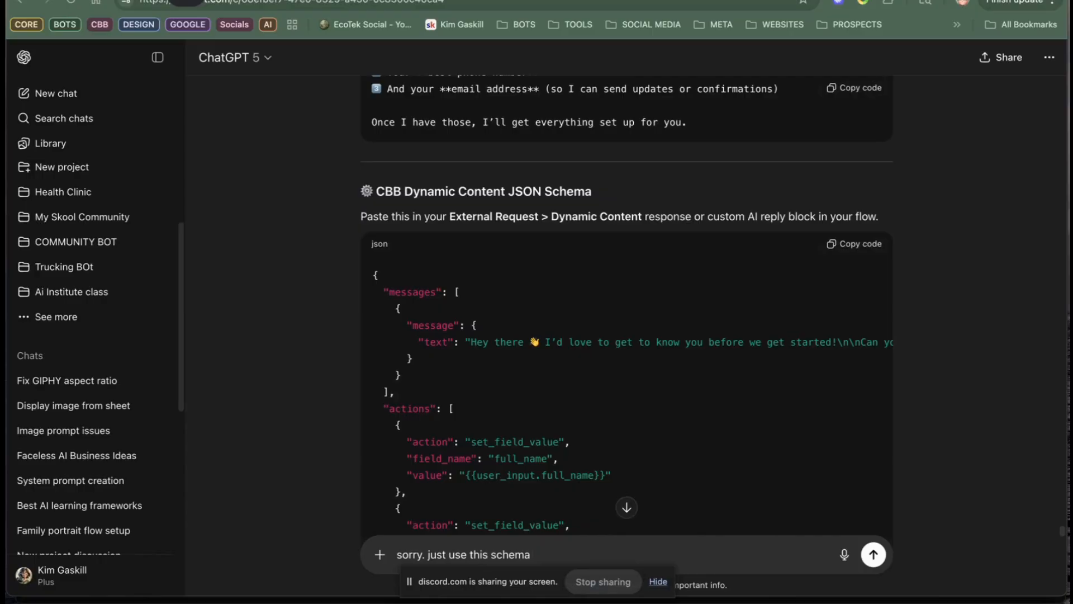
key("shift+Return")
key("shift+Return")
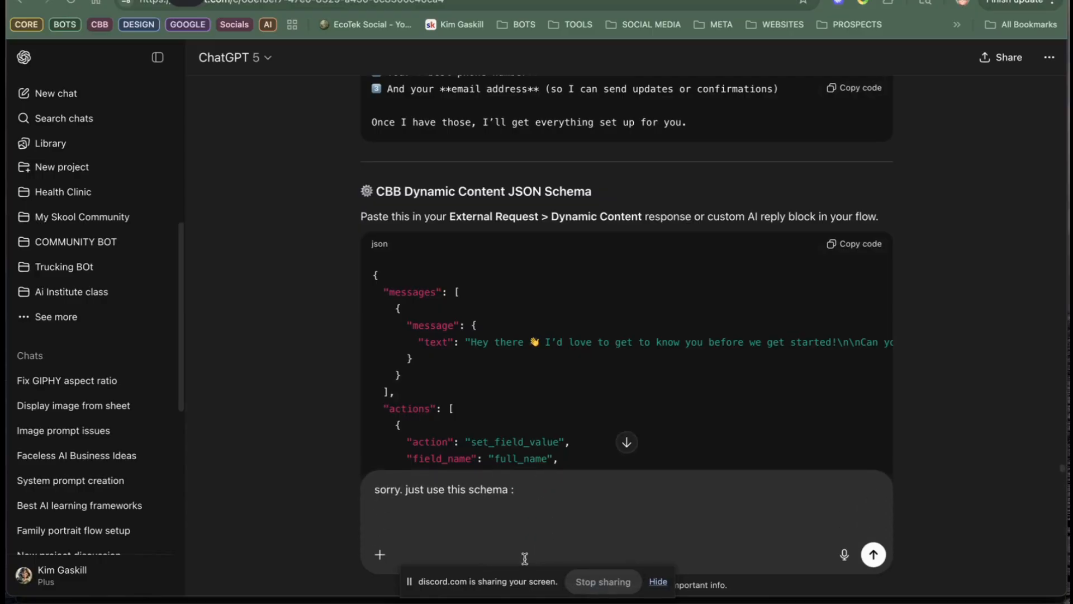
right_click(538, 512)
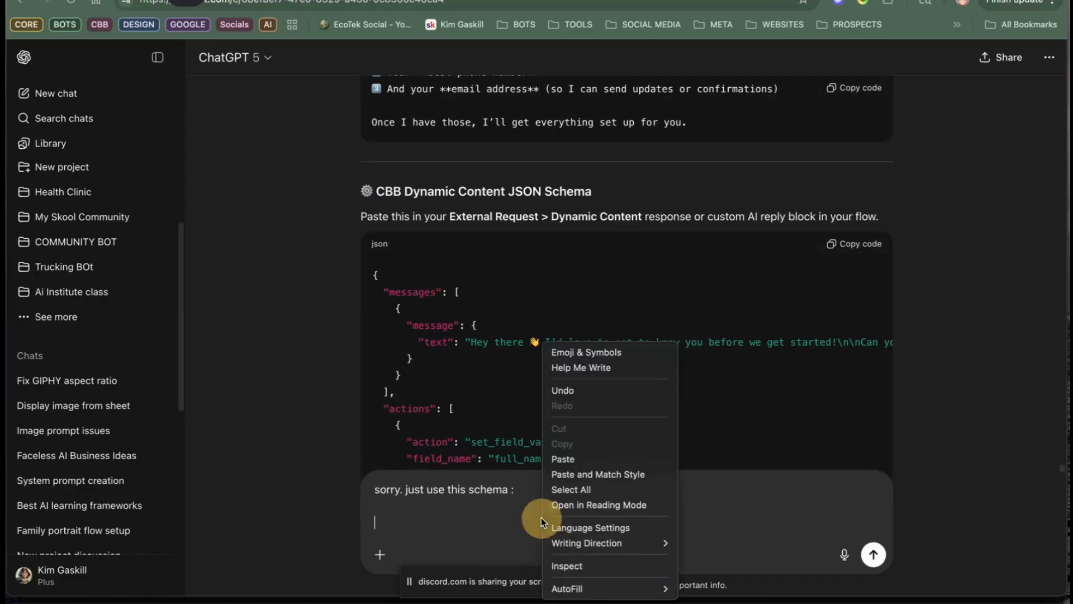
left_click(600, 456)
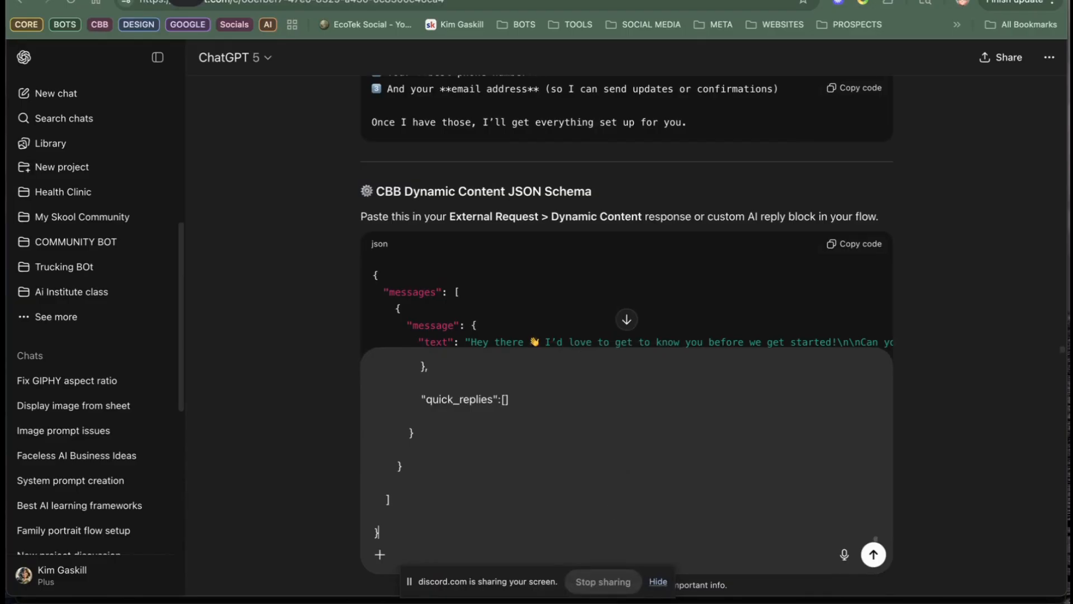
key("Return")
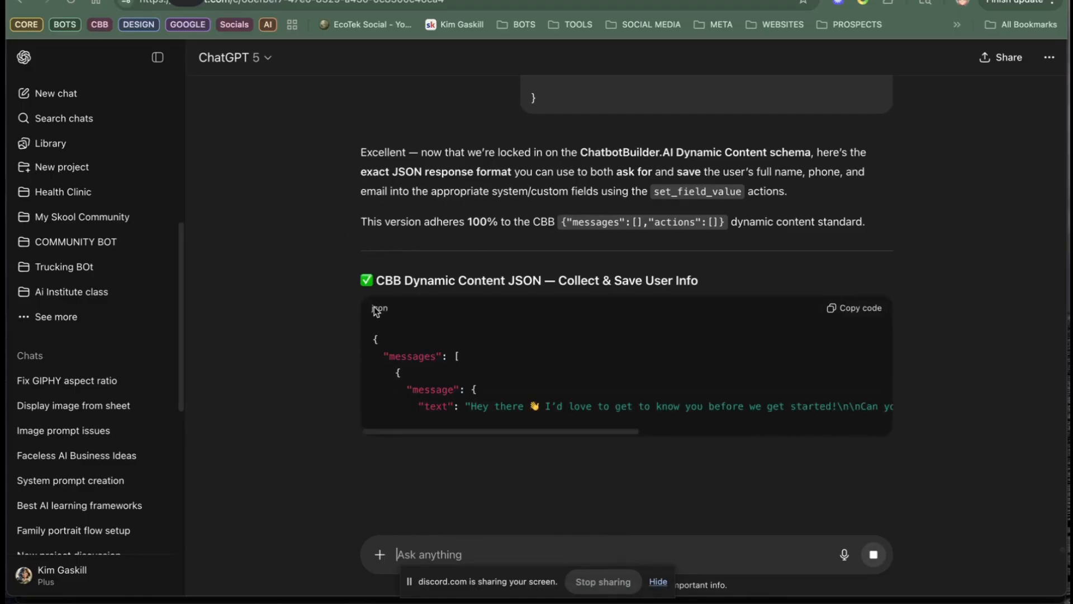
Step: Copy the complete CBB Dynamic Content JSON for collecting and saving user info from ChatGPT's new reply
scroll(474, 319, "down", 1)
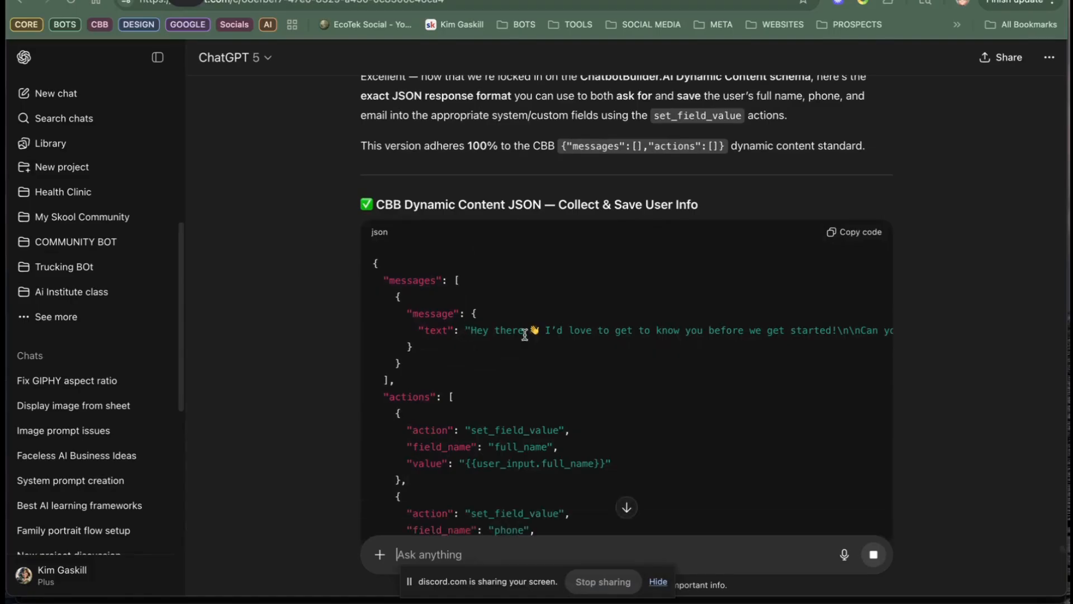
scroll(590, 338, "down", 5)
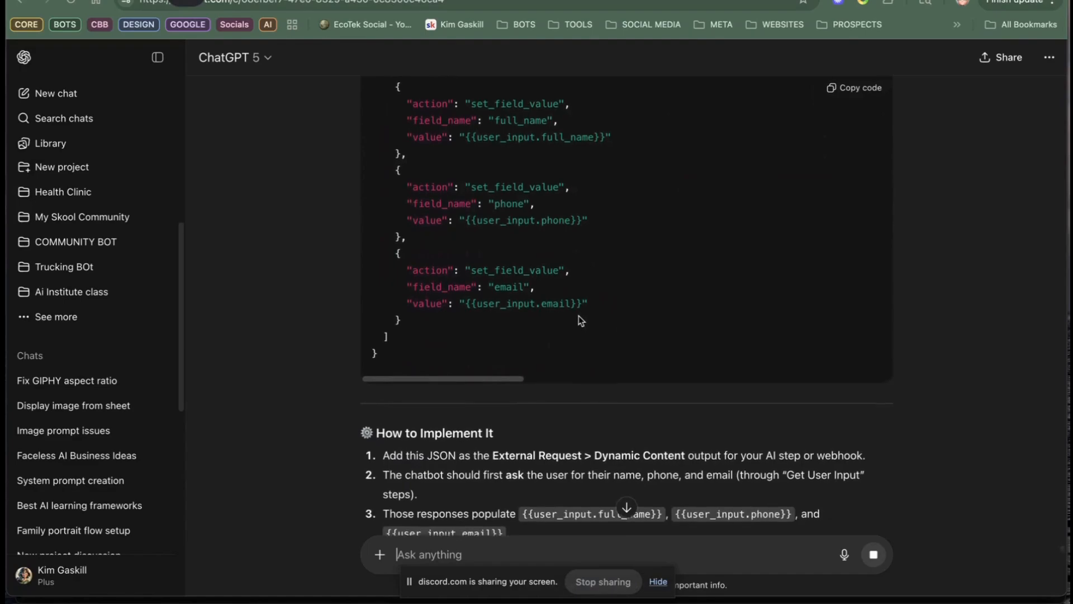
left_click_drag(414, 366, 351, 487)
scroll(466, 349, "down", 4)
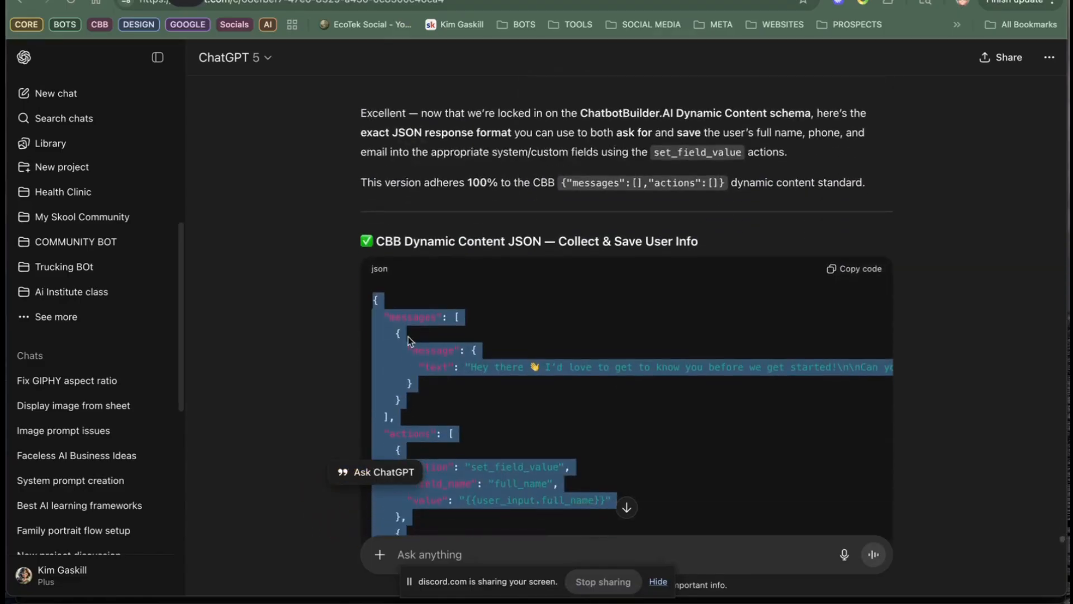
right_click(412, 336)
left_click(424, 376)
Step: Paste the copied JSON after a blank line below the system message of the Default Reply flow's OpenAI action and save the action
left_click(603, 1)
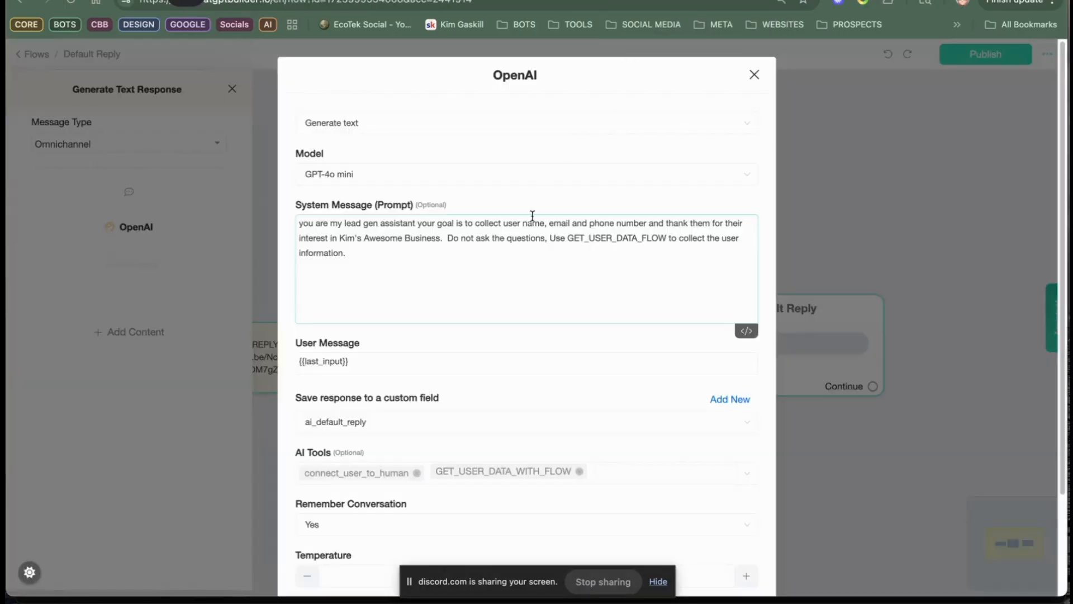
left_click(389, 253)
key("Return")
key("Return")
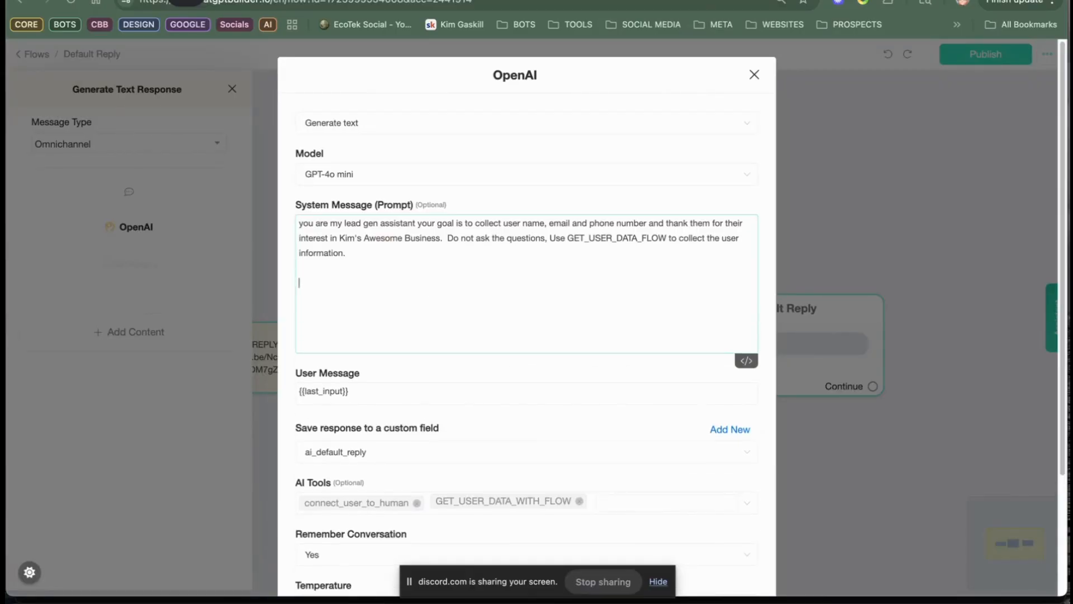
right_click(345, 286)
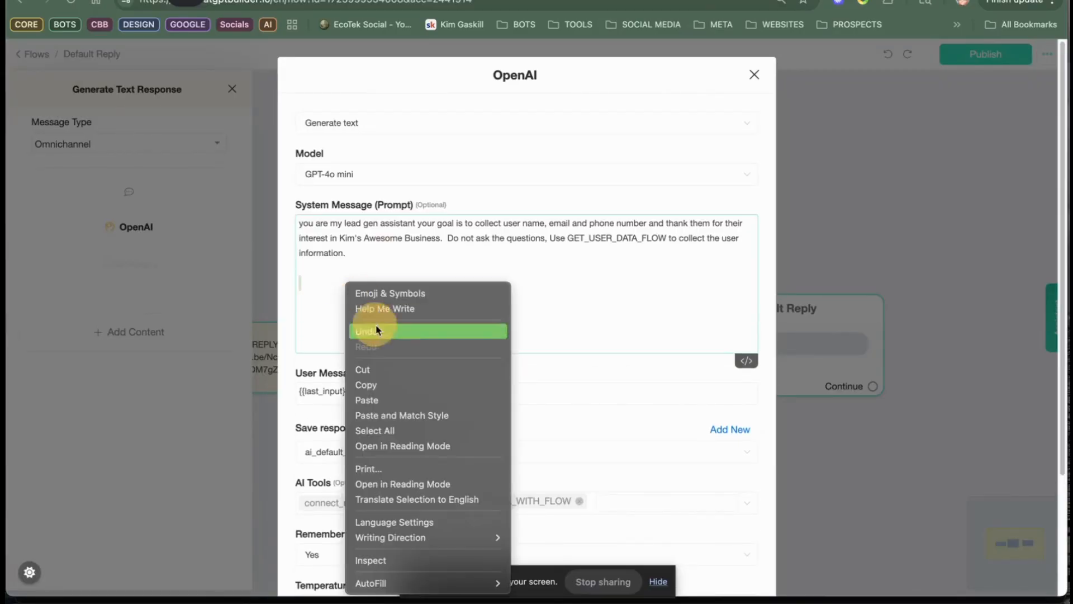
left_click(416, 399)
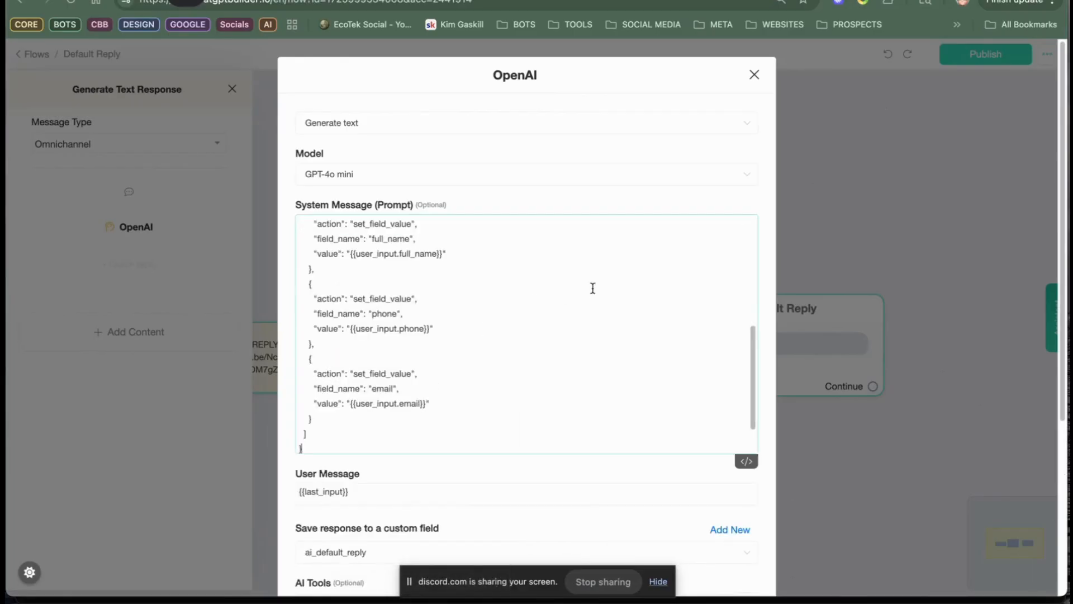
scroll(534, 338, "up", 15)
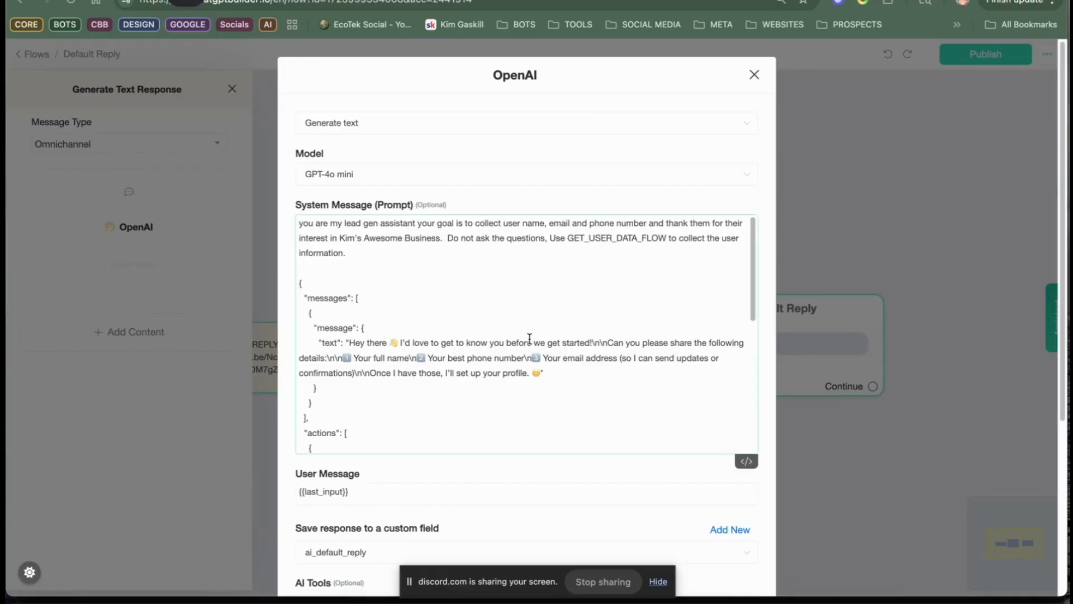
scroll(530, 338, "down", 20)
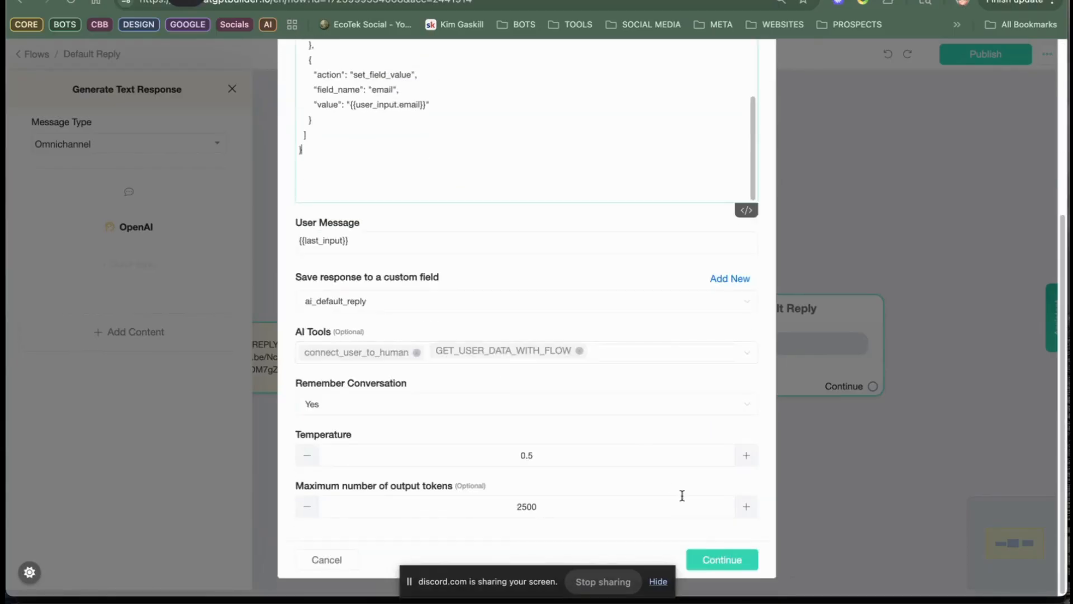
left_click(707, 561)
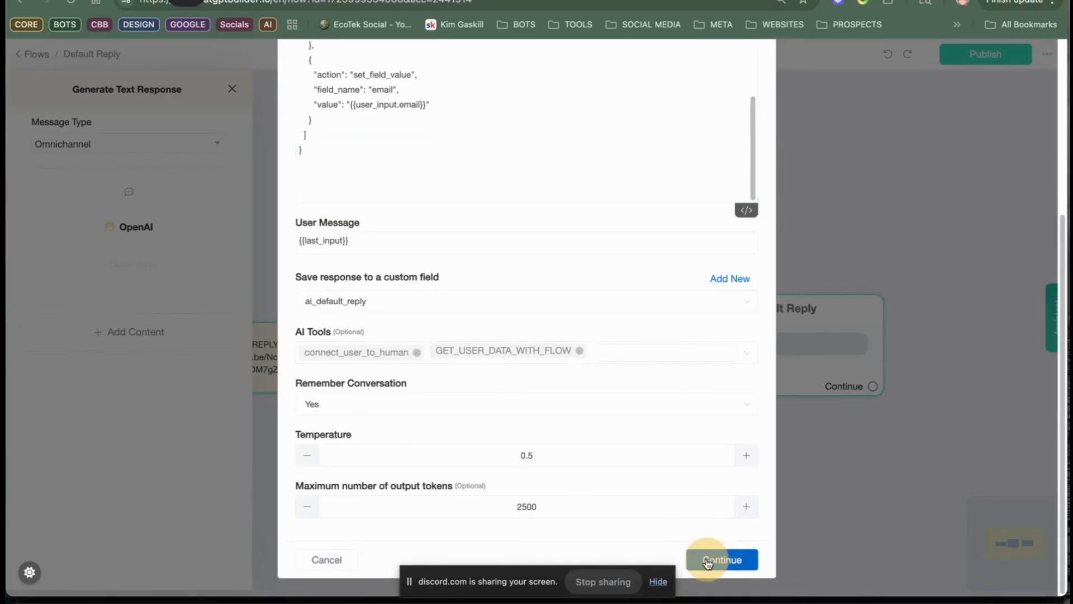
Step: Reopen the OpenAI action and delete "Do not ask the questions, Use GET_USER_DATA_FLOW to collect the user information." from its system message
left_click(515, 323)
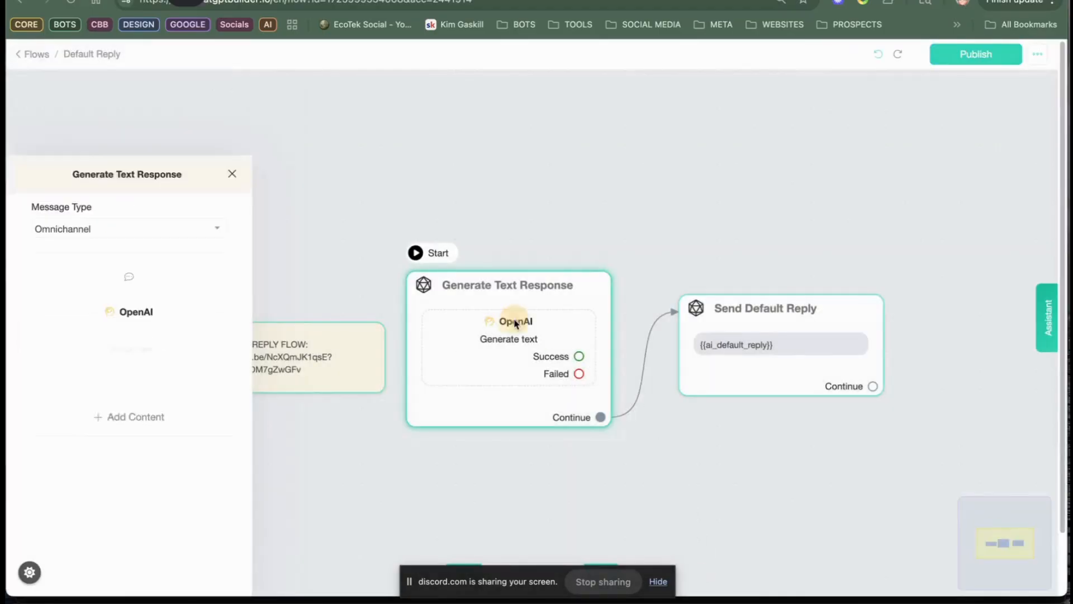
left_click(516, 324)
left_click(517, 324)
left_click(518, 326)
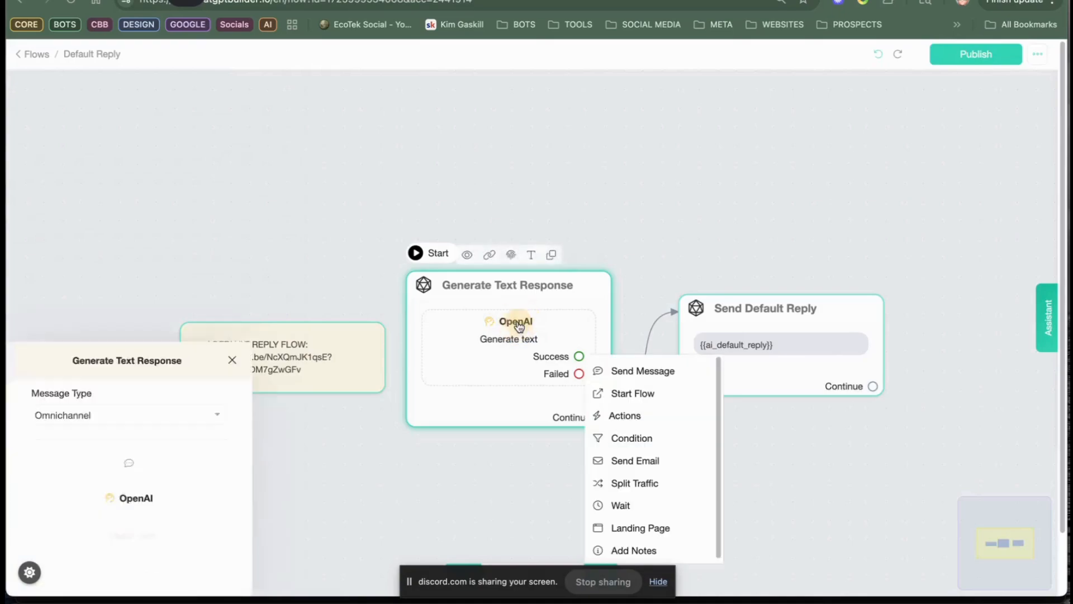
left_click(148, 233)
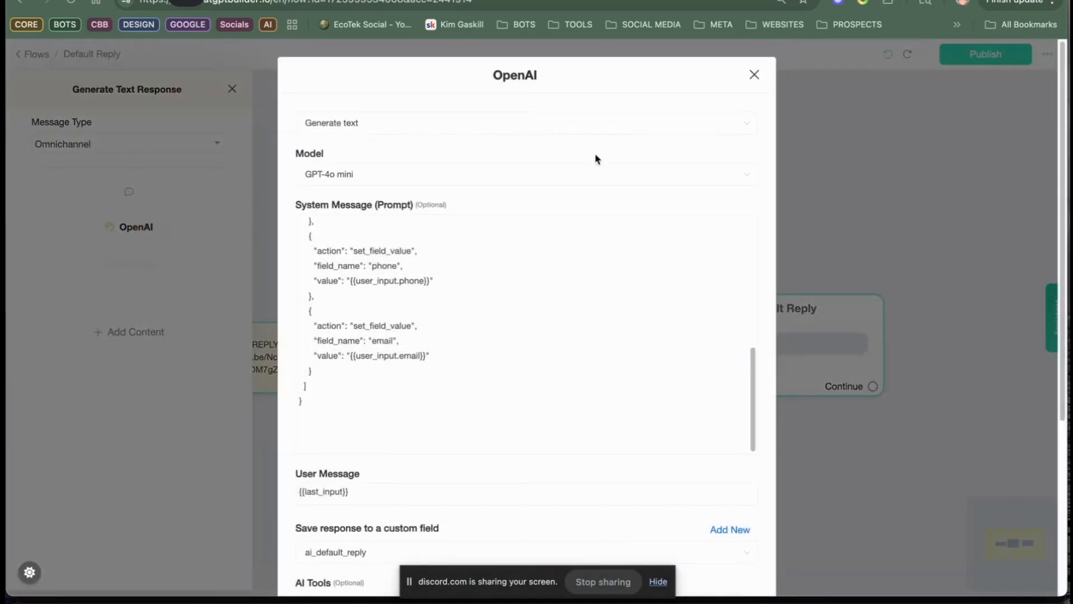
scroll(513, 297, "up", 10)
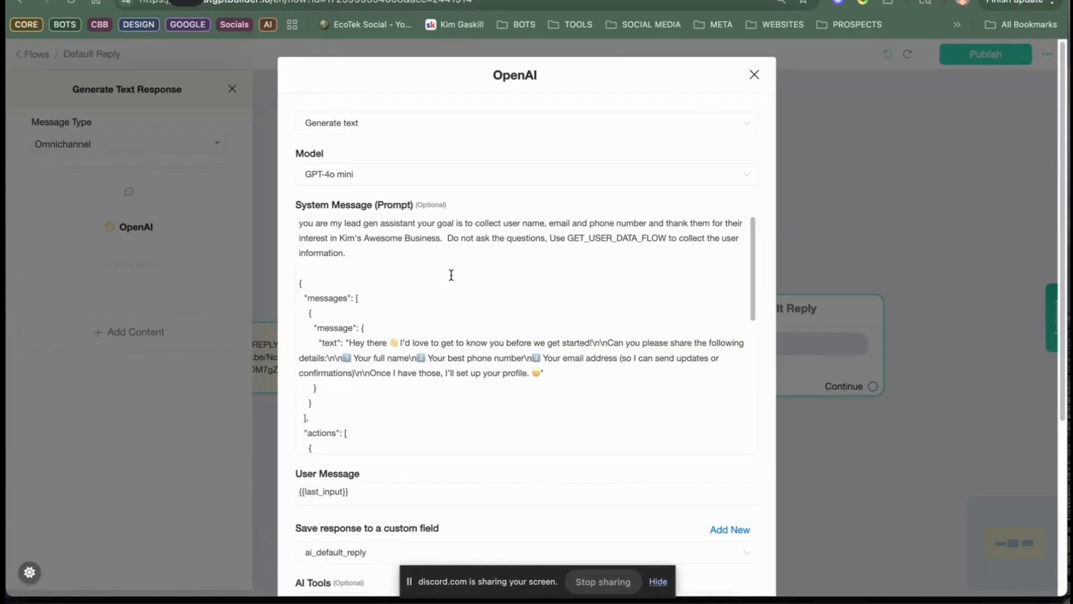
left_click(320, 274)
left_click_drag(321, 274, 441, 441)
scroll(447, 384, "up", 3)
scroll(448, 384, "up", 3)
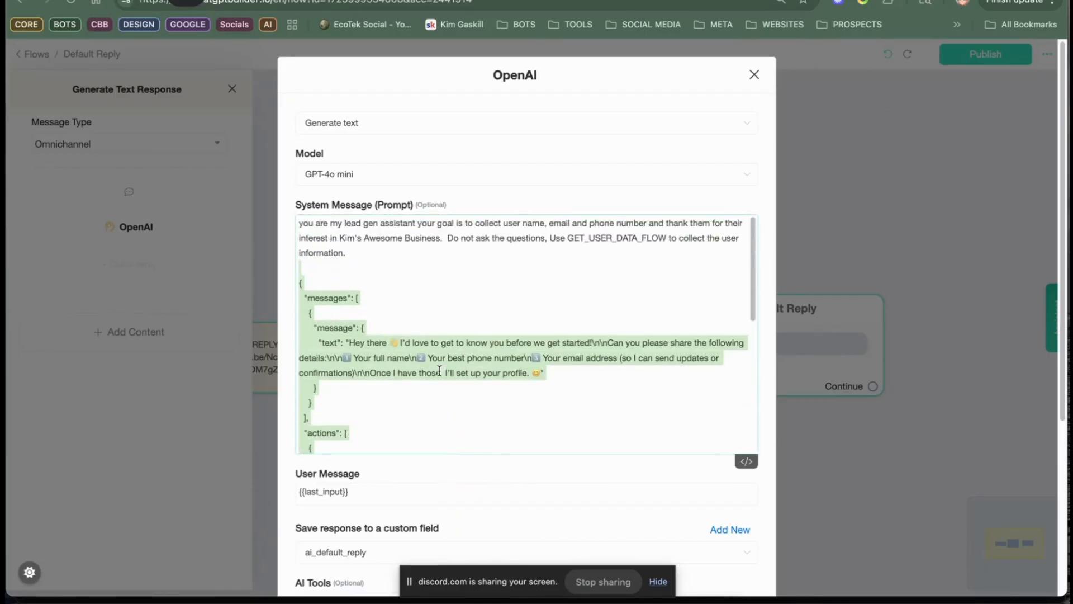
left_click(510, 299)
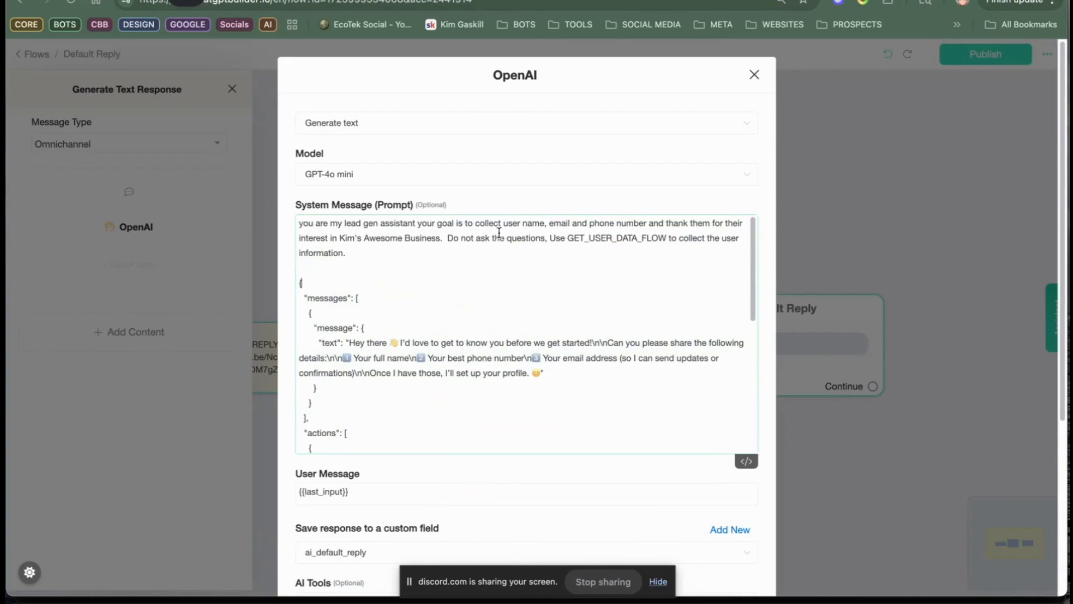
left_click_drag(446, 240, 629, 266)
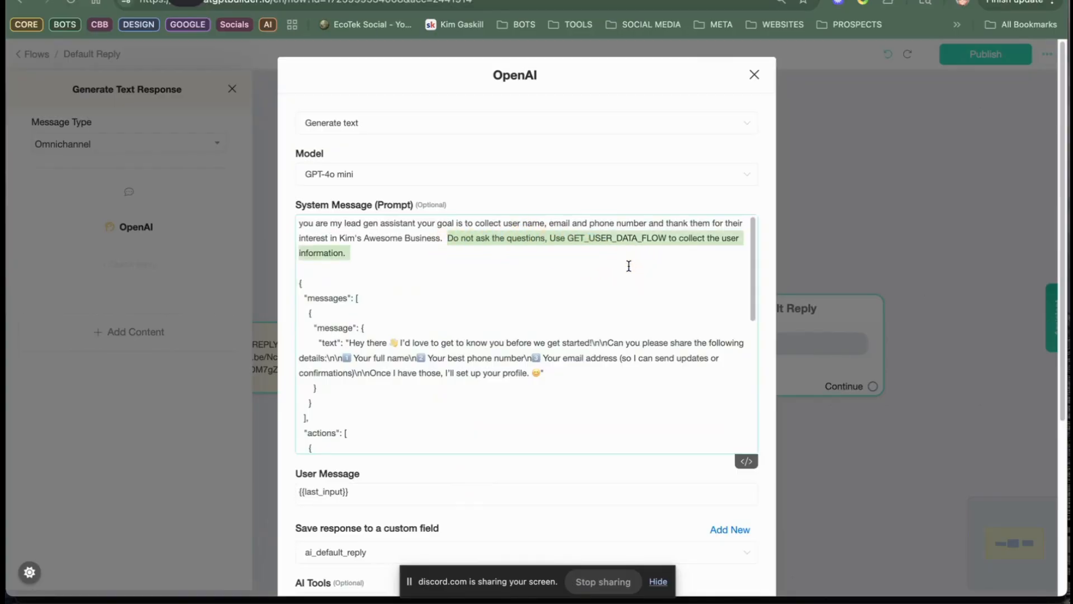
key("BackSpace")
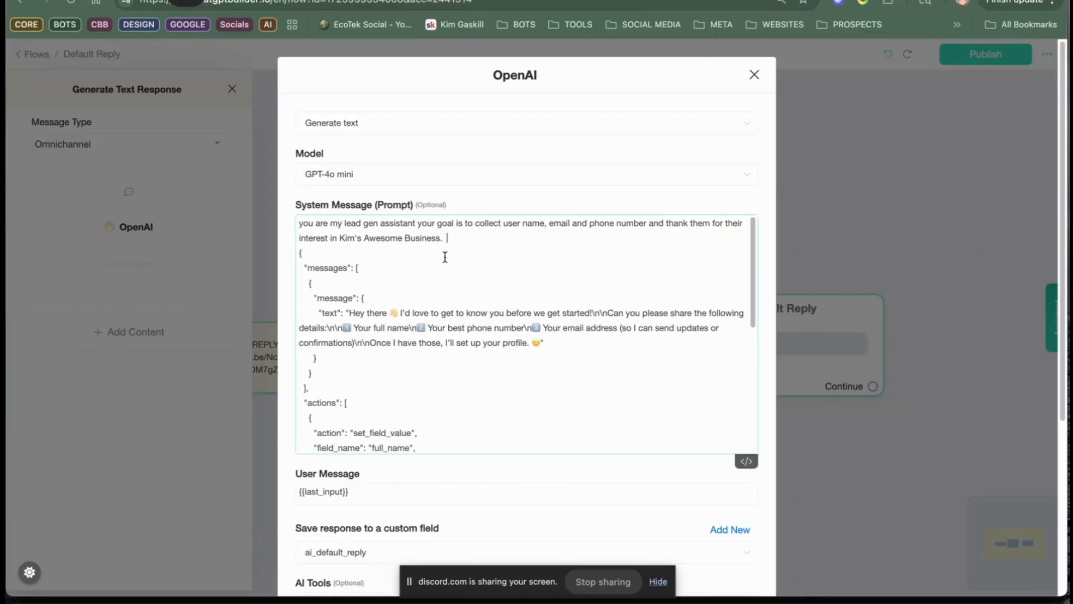
Step: Remove GET_USER_DATA_WITH_FLOW and connect_user_to_human from the action's AI tools, save it and publish the Default Reply flow
scroll(480, 329, "down", 10)
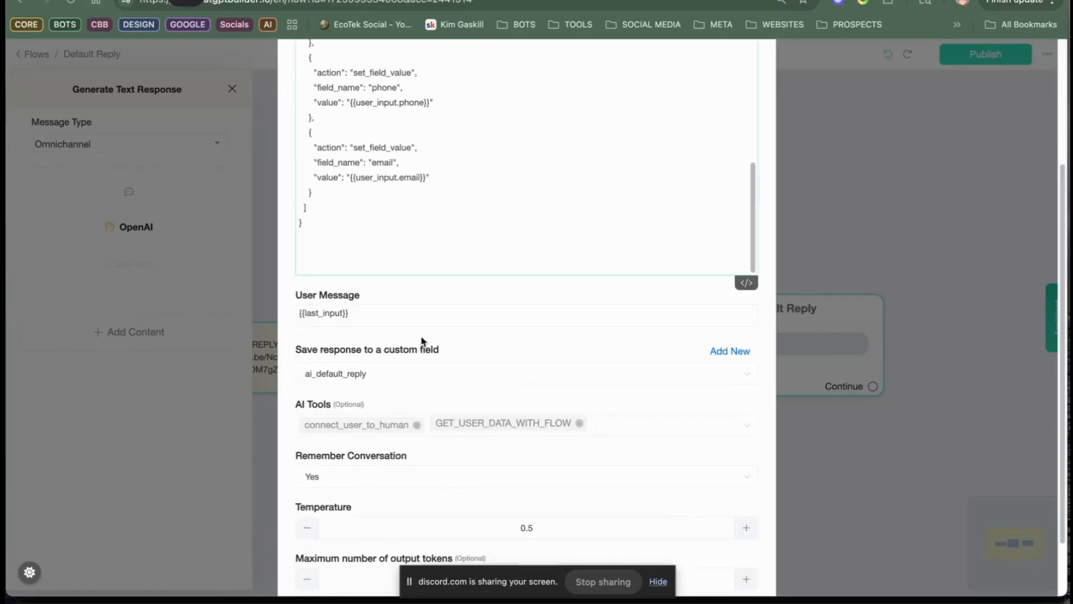
scroll(383, 213, "down", 1)
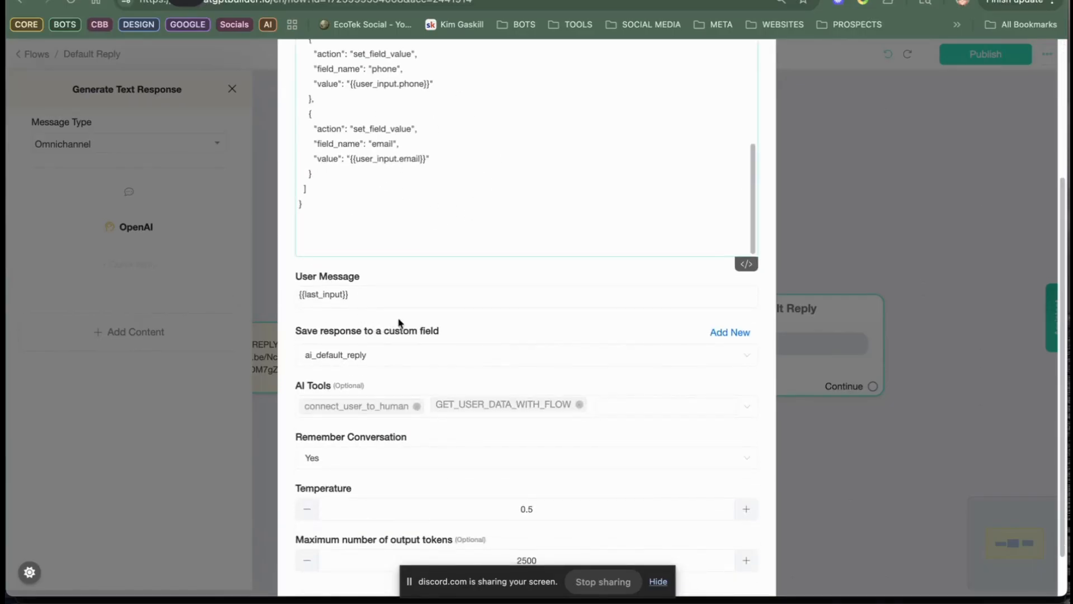
left_click(579, 404)
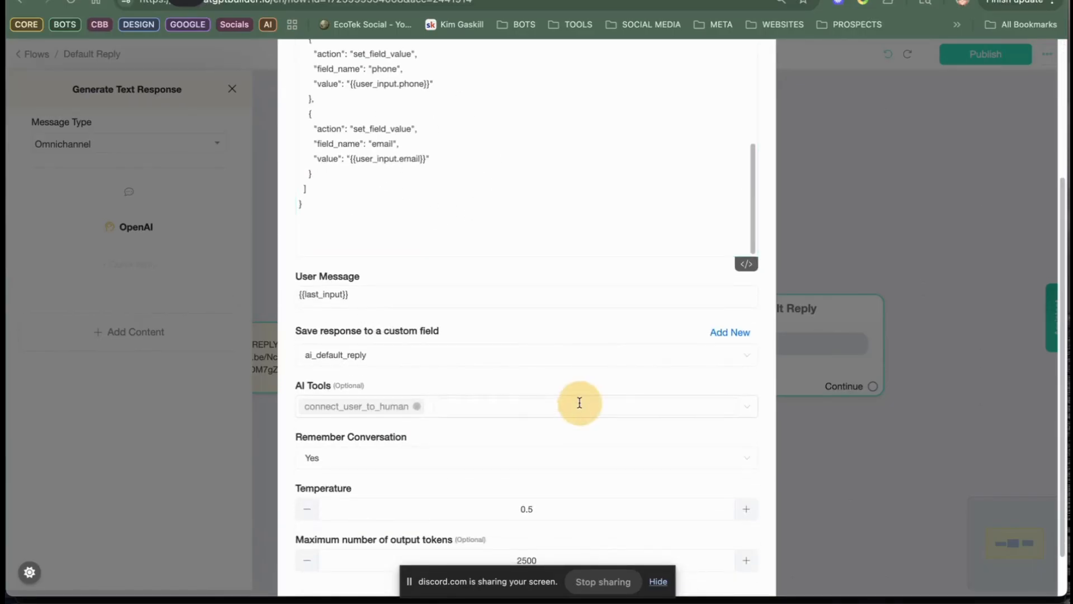
left_click(418, 407)
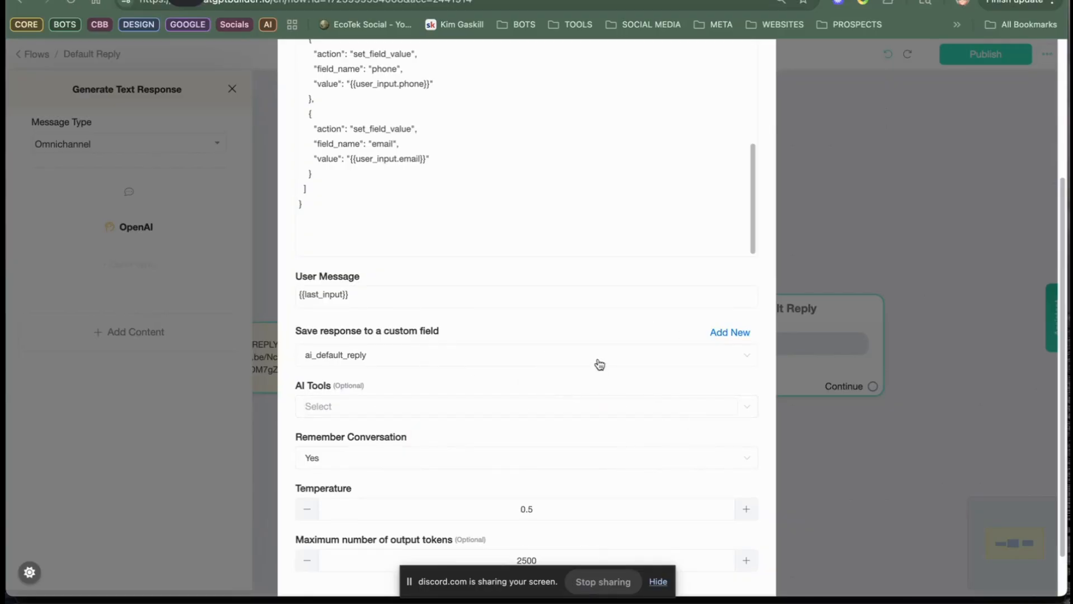
scroll(479, 366, "down", 1)
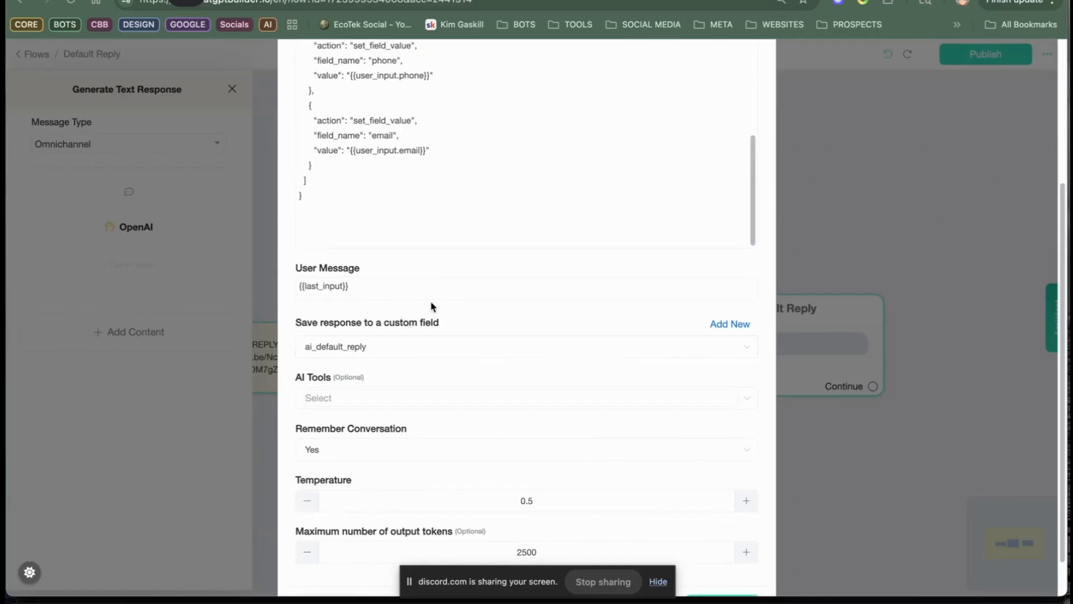
scroll(432, 309, "down", 4)
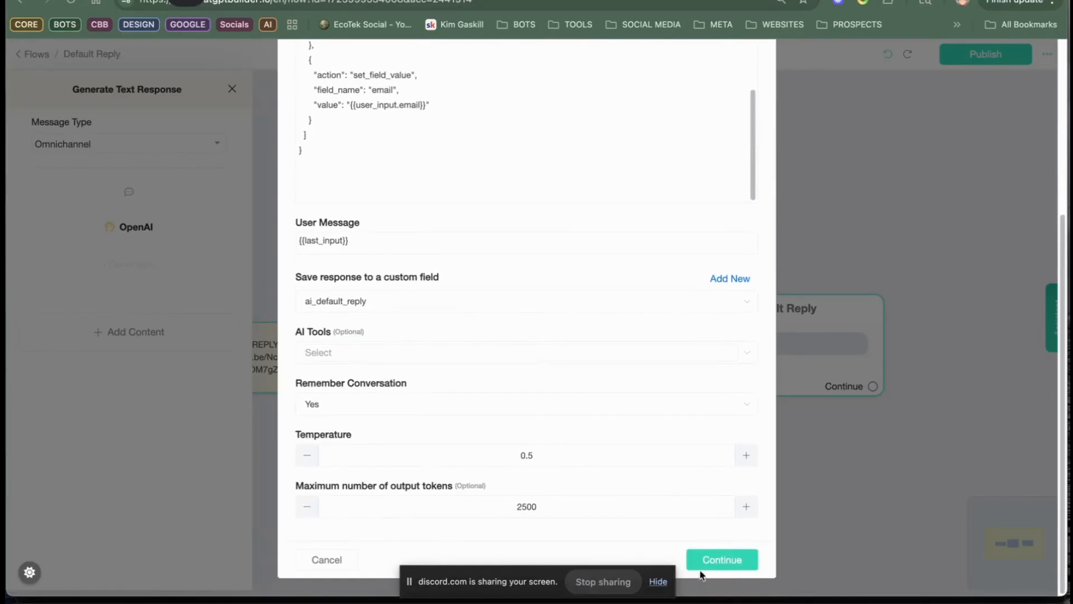
left_click(710, 559)
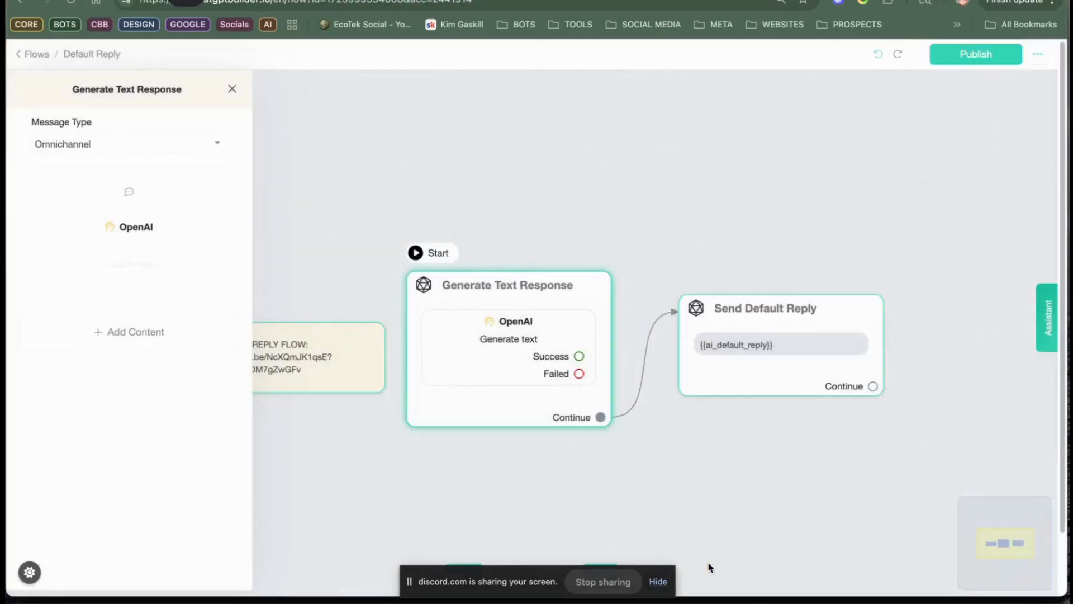
left_click(980, 59)
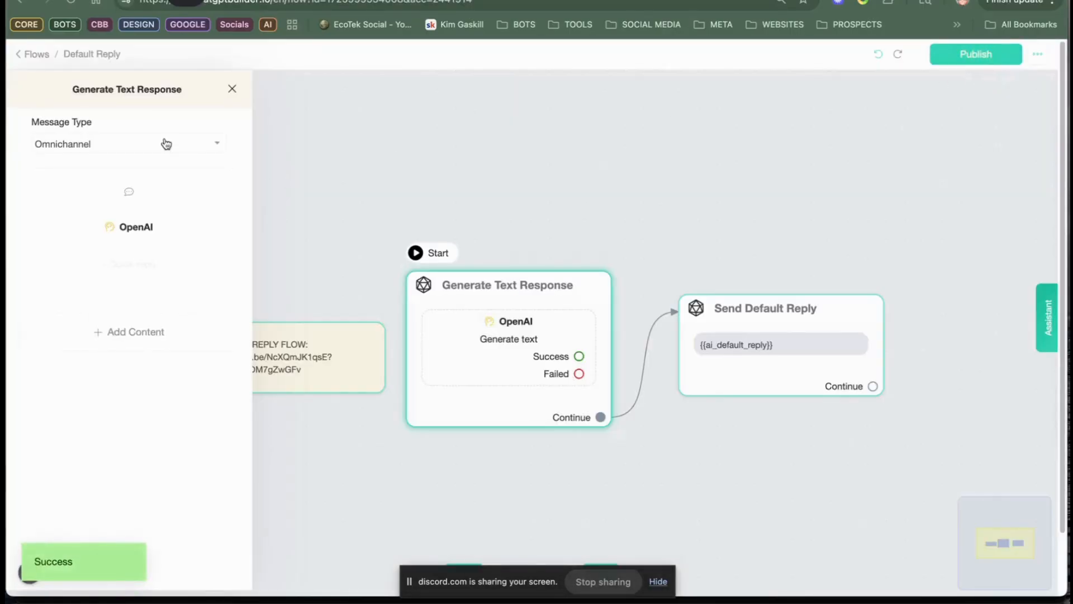
Step: Preview the Welcome Message flow in the webchat and send the bot "hi"
left_click(29, 54)
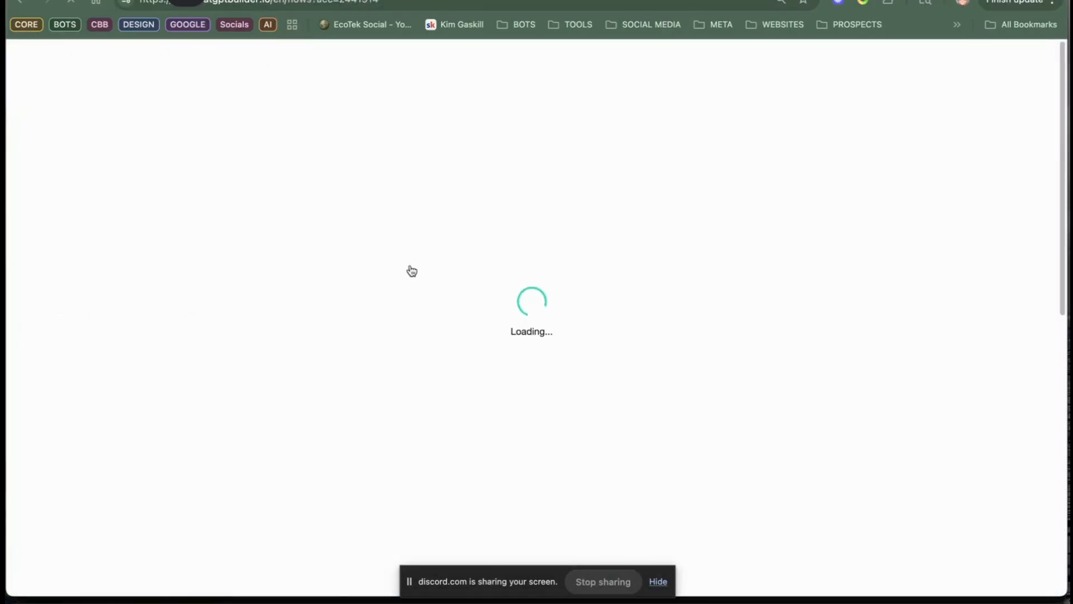
left_click(470, 491)
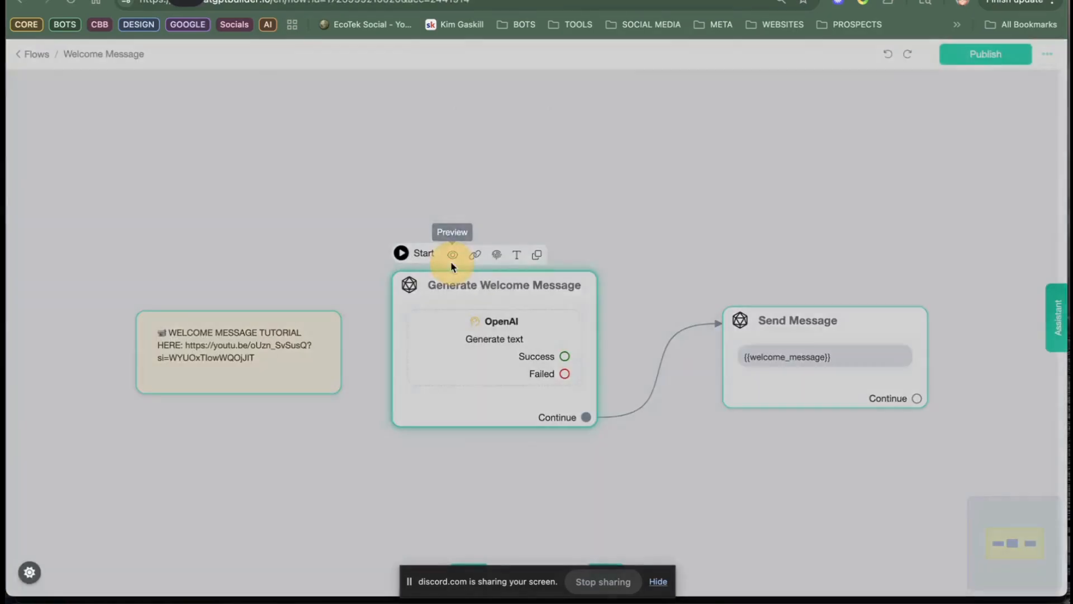
left_click(452, 256)
left_click(623, 139)
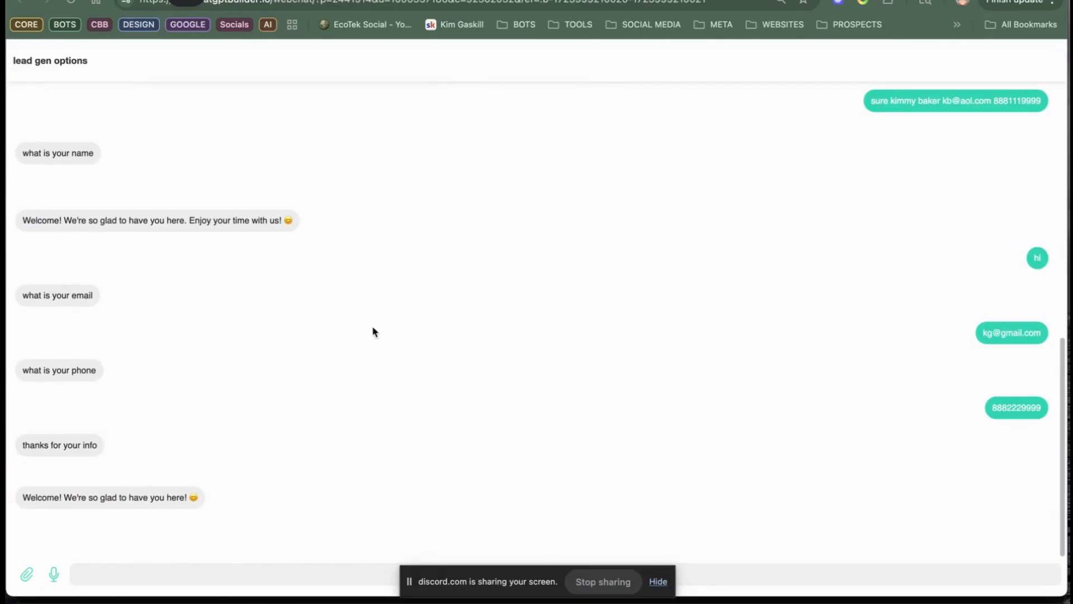
left_click(223, 568)
type("hi")
key("Return")
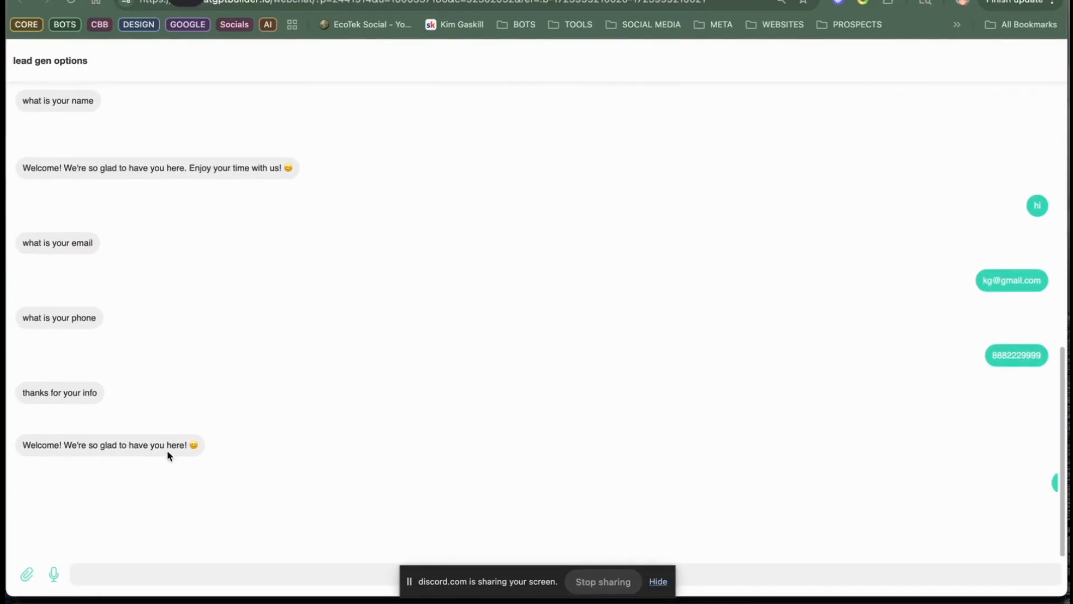
left_click(658, 582)
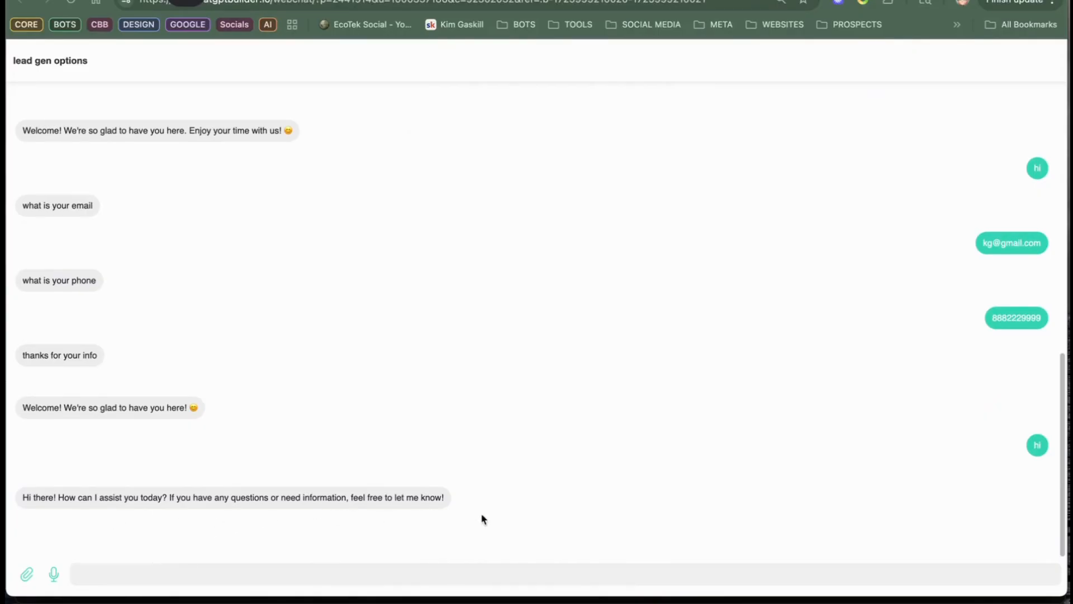
Step: Ask the bot "who are you" in the webchat and introduce yourself with a first name in a second message
type("who are yo")
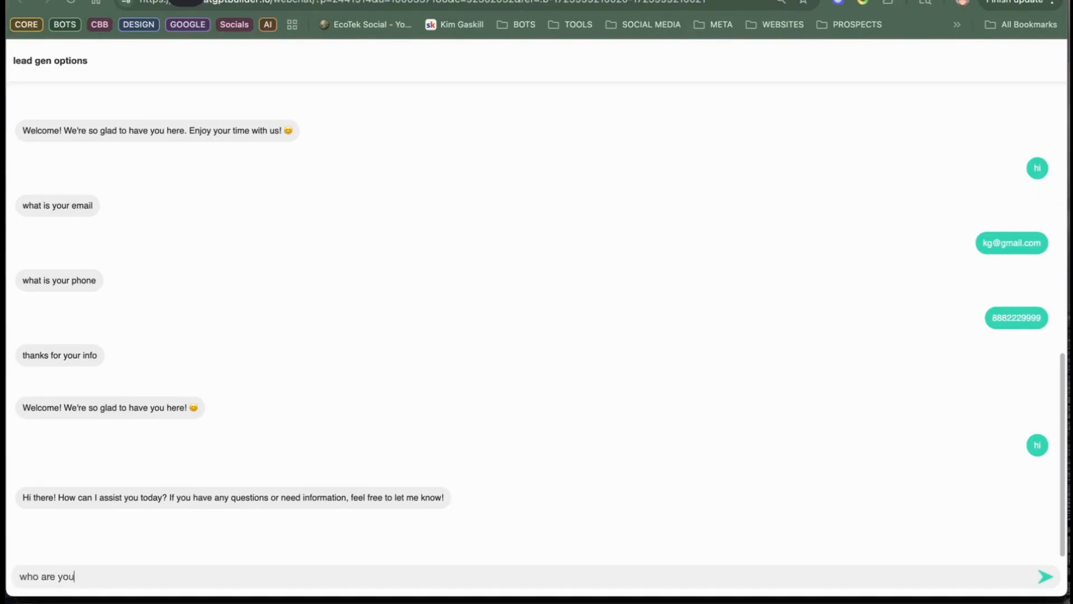
type("u")
key("Return")
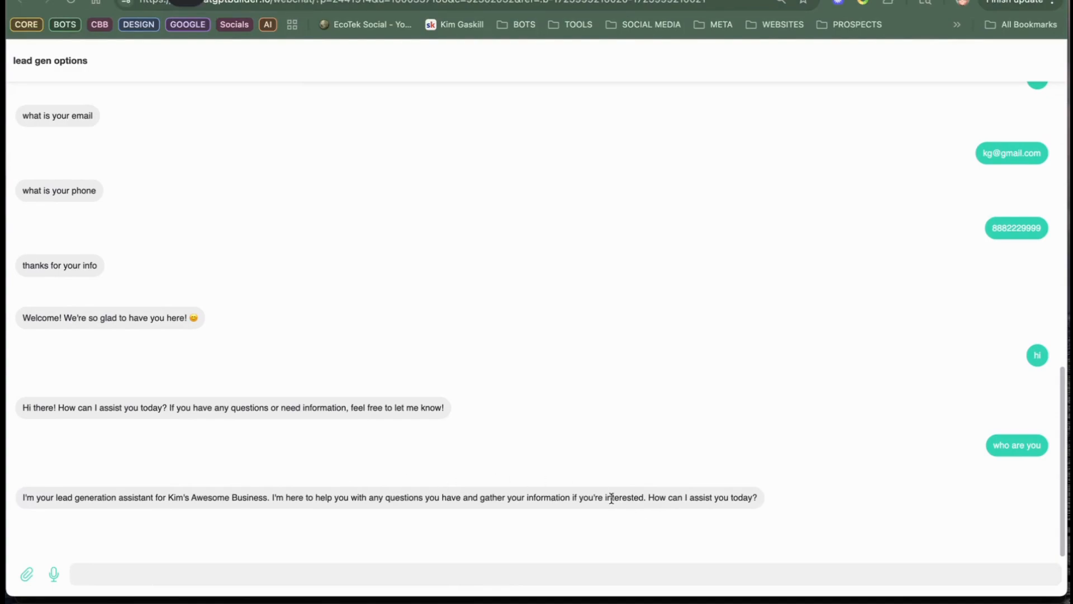
left_click(580, 577)
type("hi i'm")
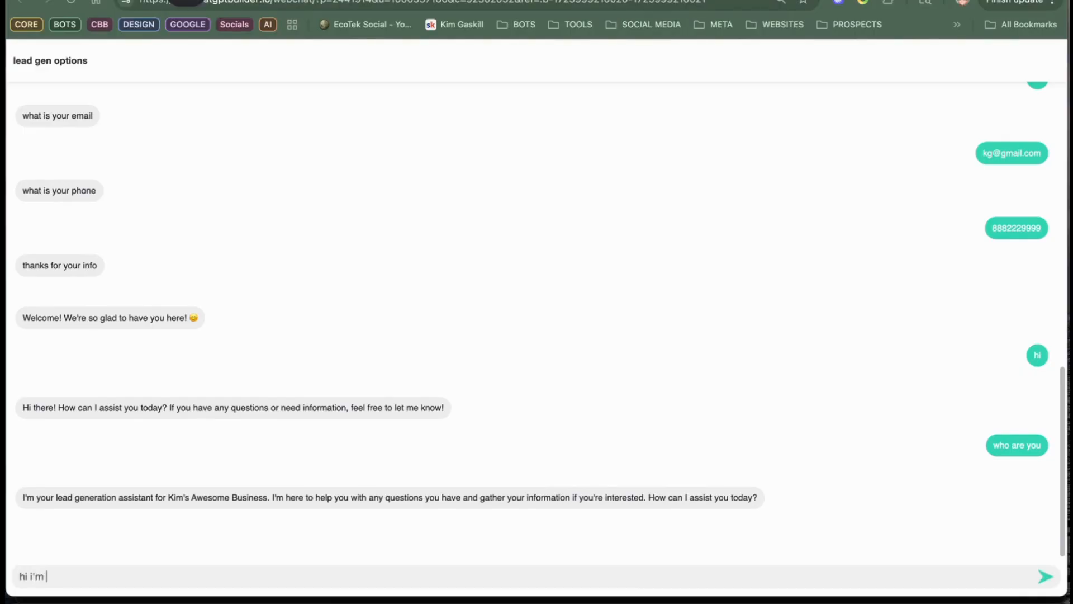
type(" kim")
key("Return")
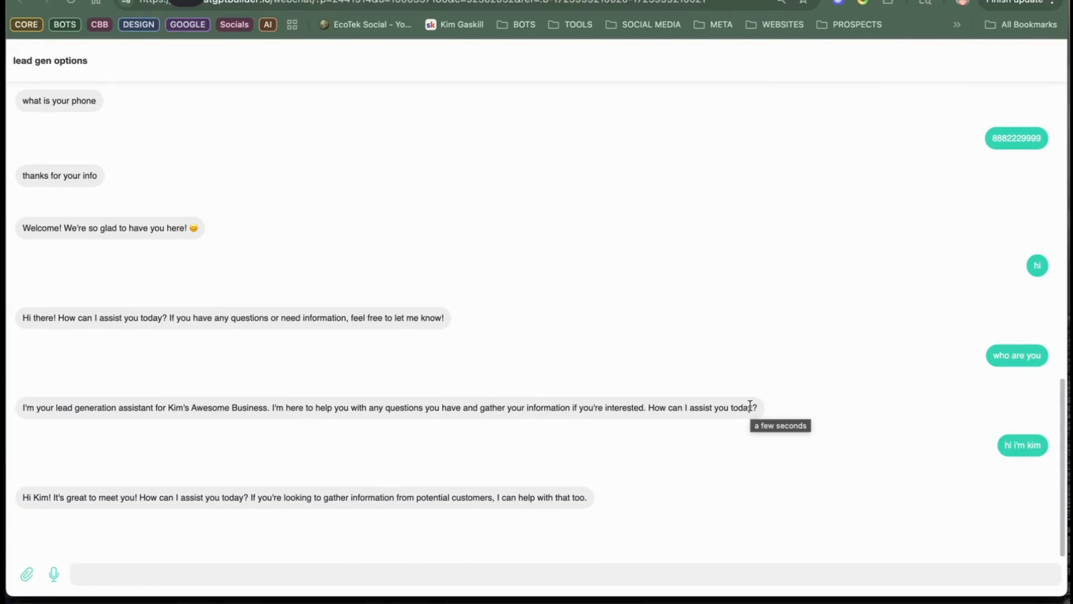
Step: Send "give me an appointment" in the webchat and answer the bot with a full name, email address and phone number
type("give me an appointment")
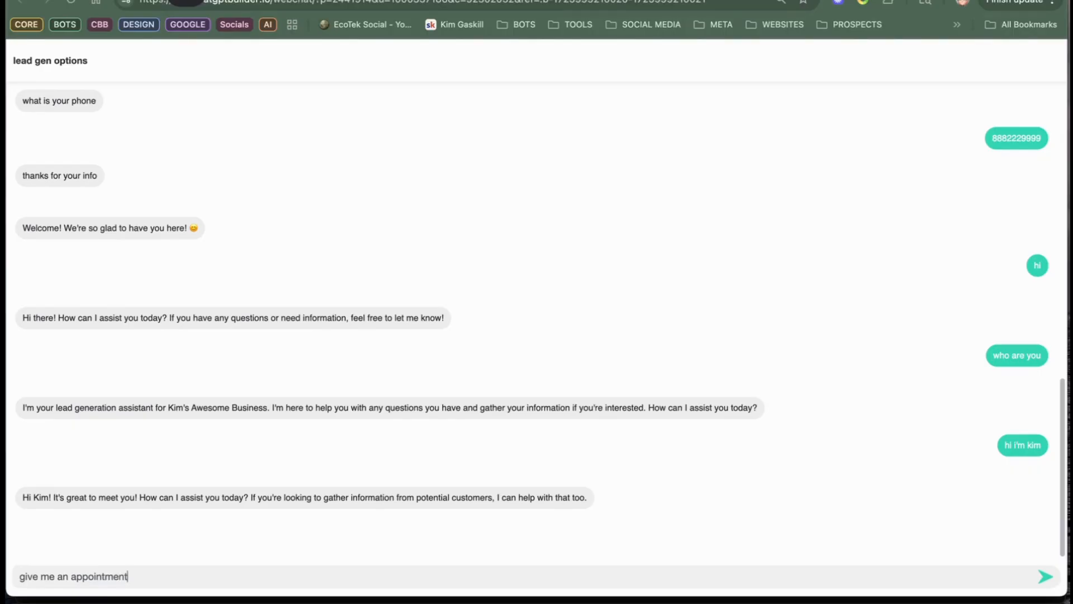
key("Return")
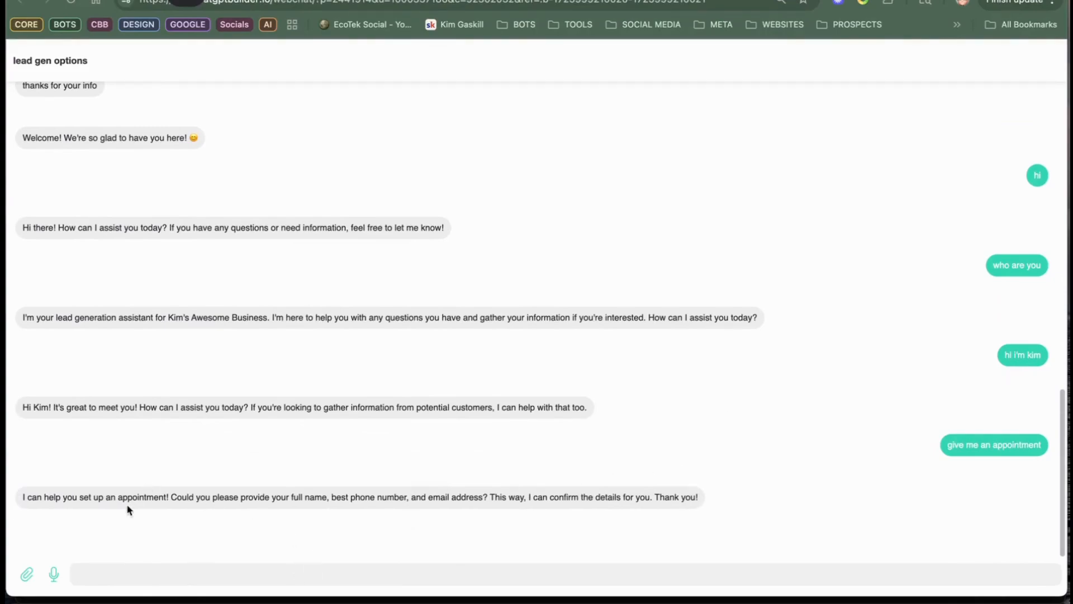
left_click_drag(132, 499, 386, 541)
left_click(421, 497)
left_click(579, 581)
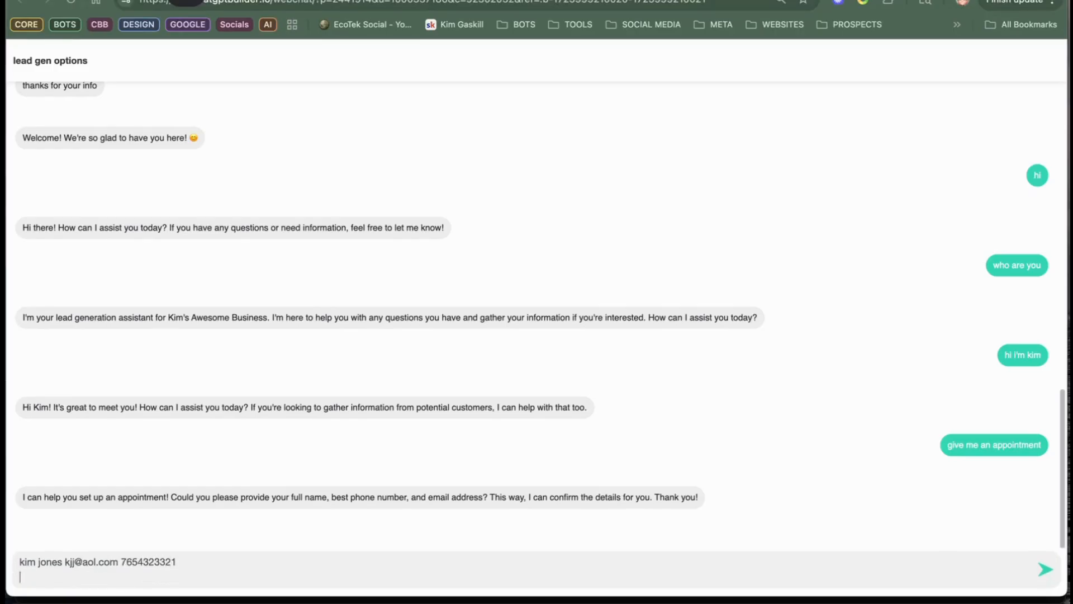
key("Return")
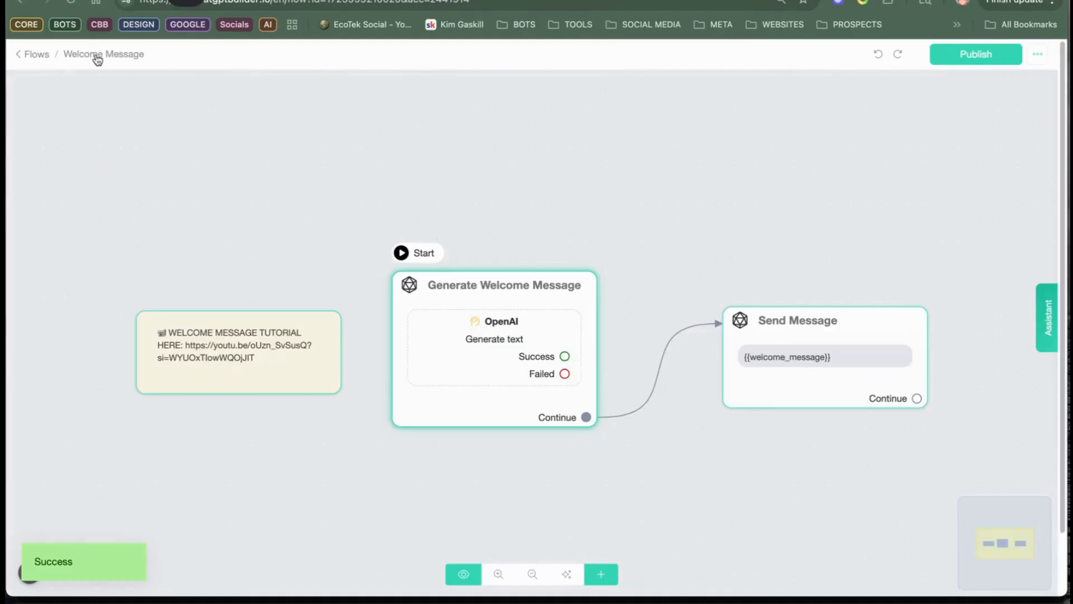
Step: Open the test conversation in the Inbox, reloading the page, to check which contact details were saved
left_click(32, 54)
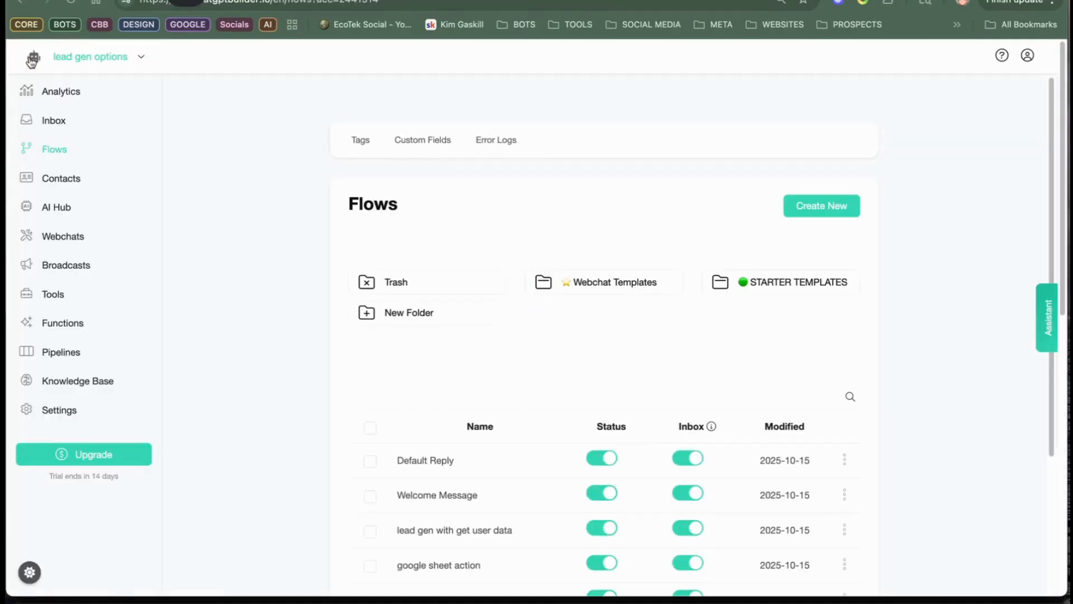
left_click(53, 119)
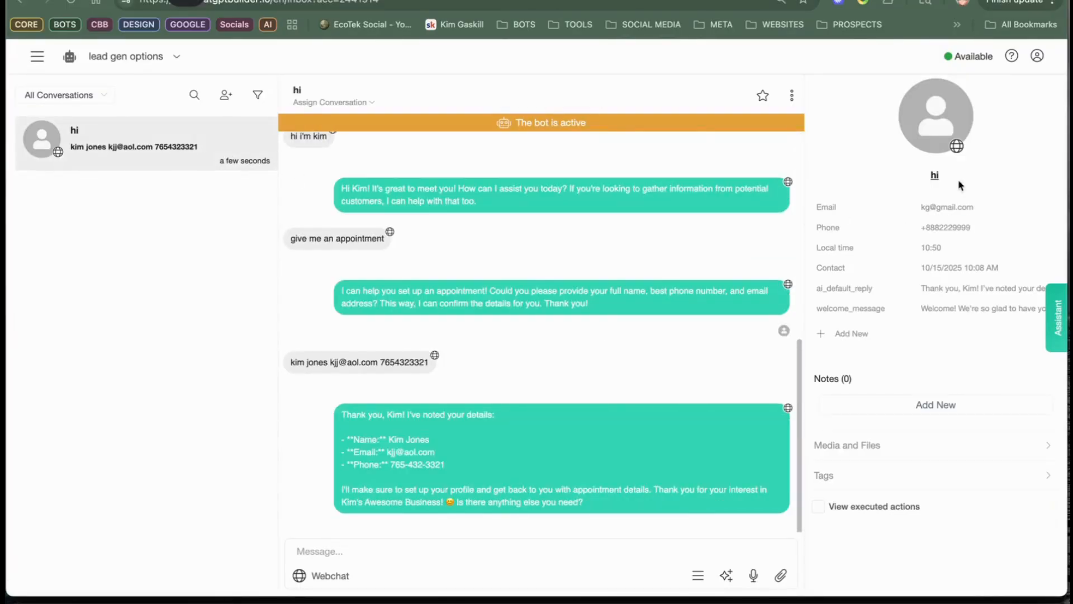
left_click(70, 2)
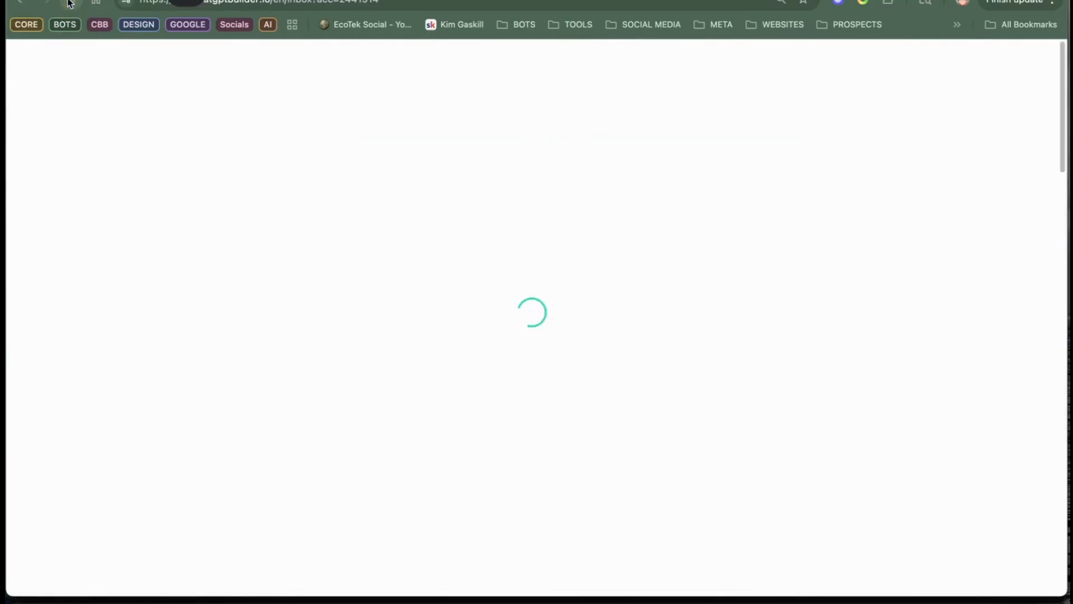
left_click(129, 158)
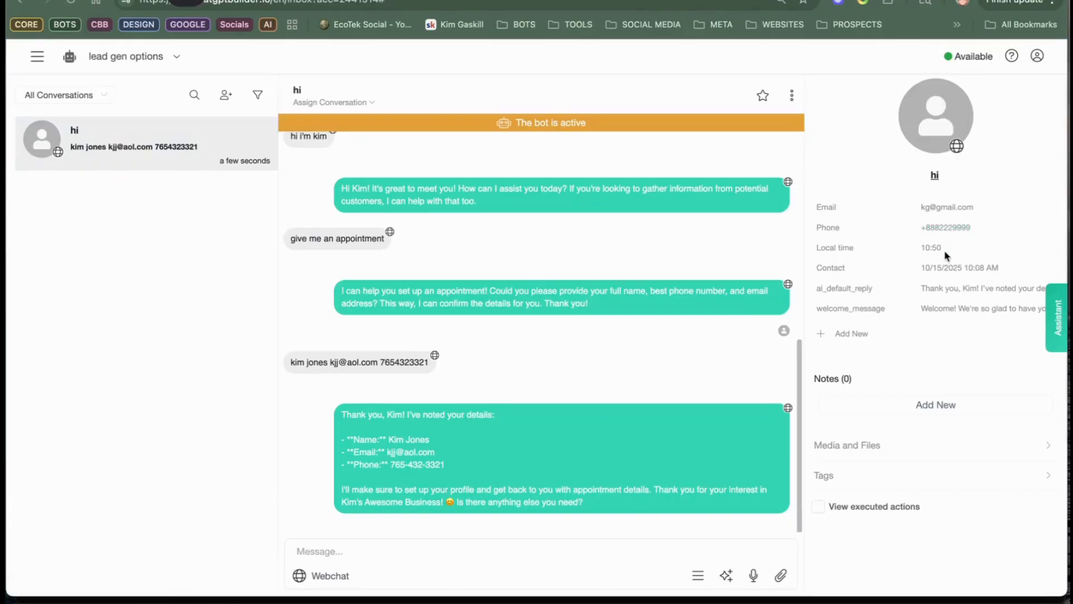
Step: Delete the test contact of the open webchat conversation in the Inbox and confirm the deletion
left_click(792, 95)
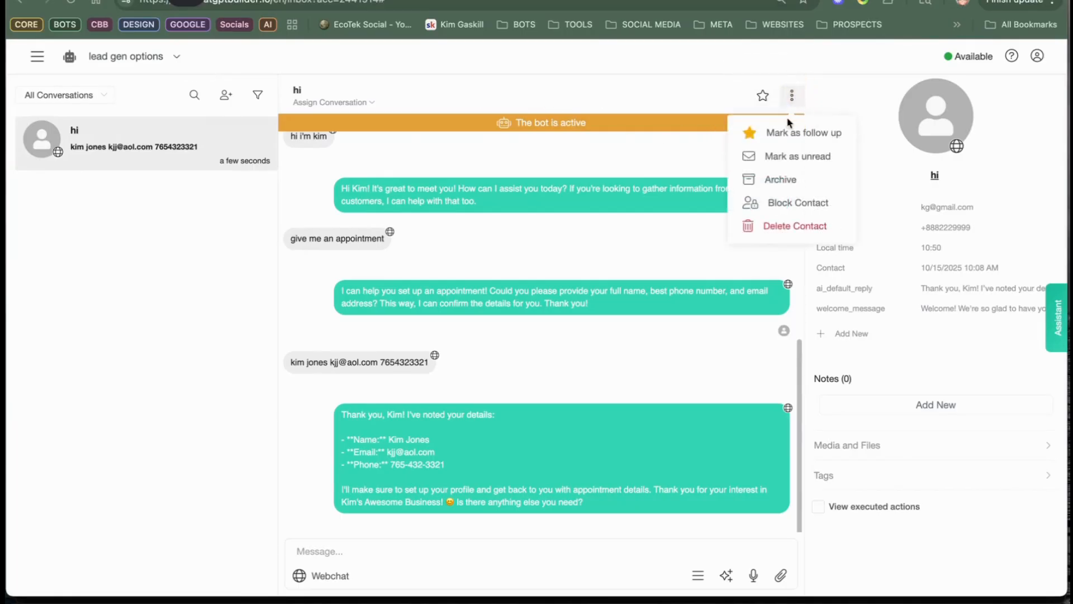
left_click(776, 226)
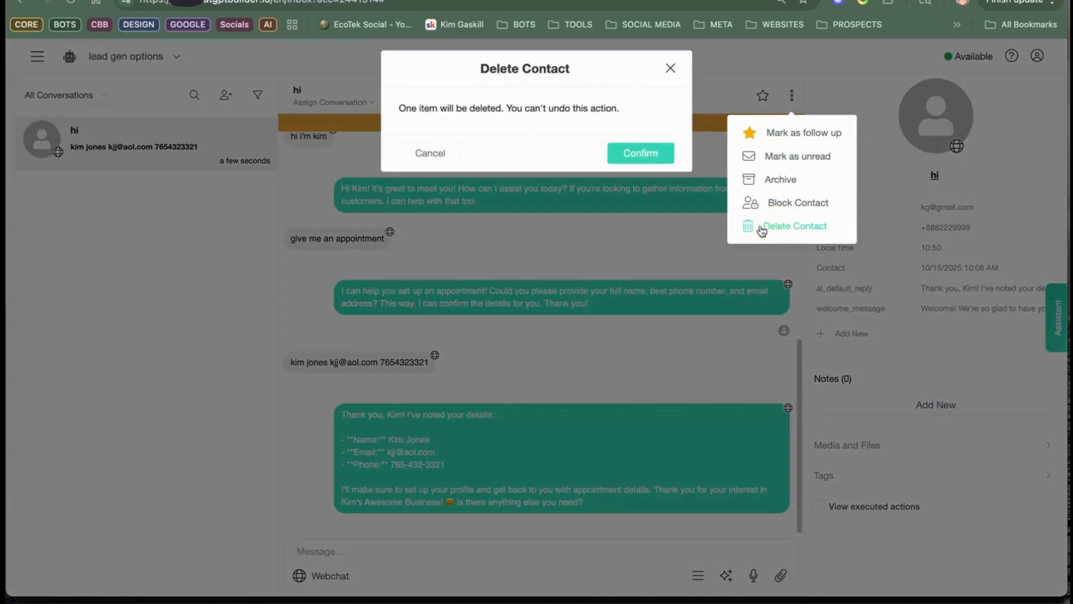
left_click(630, 162)
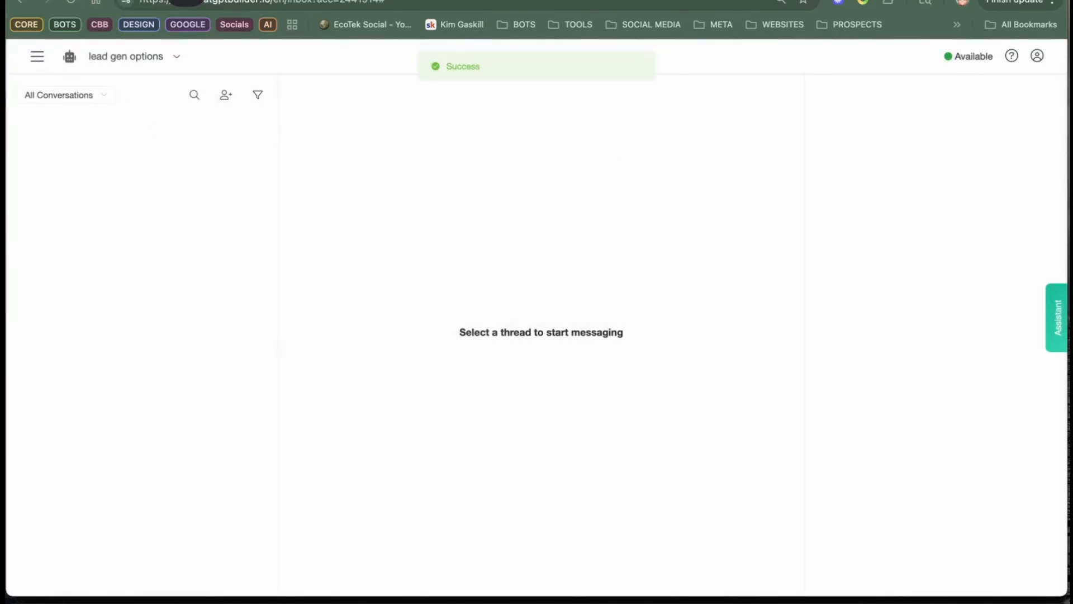
Step: Open the Default Reply flow and bring up the OpenAI action of its Generate Text Response step
left_click(665, 0)
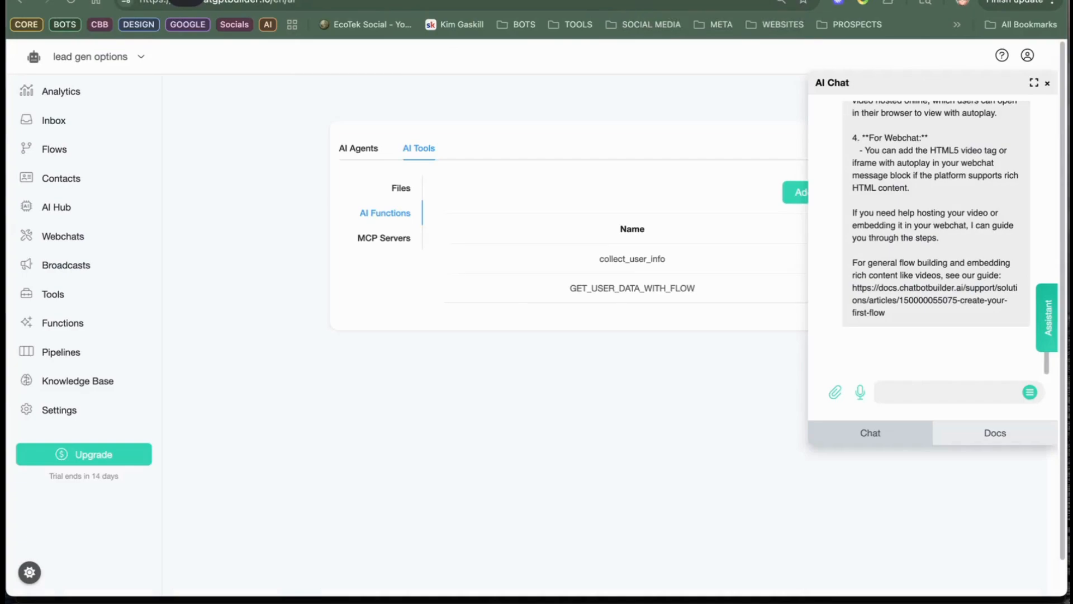
left_click(592, 0)
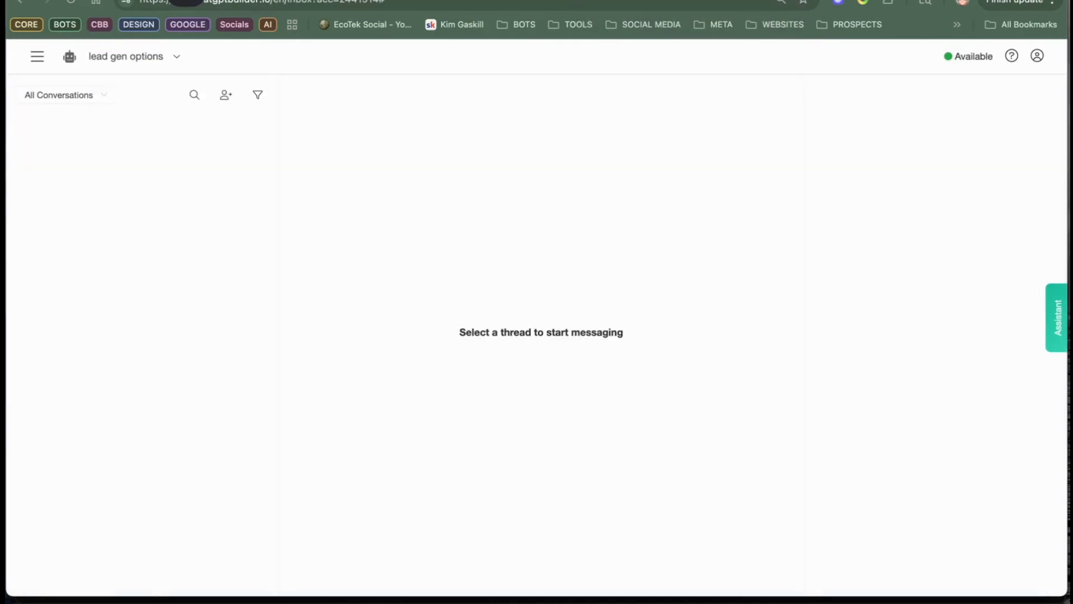
left_click(37, 58)
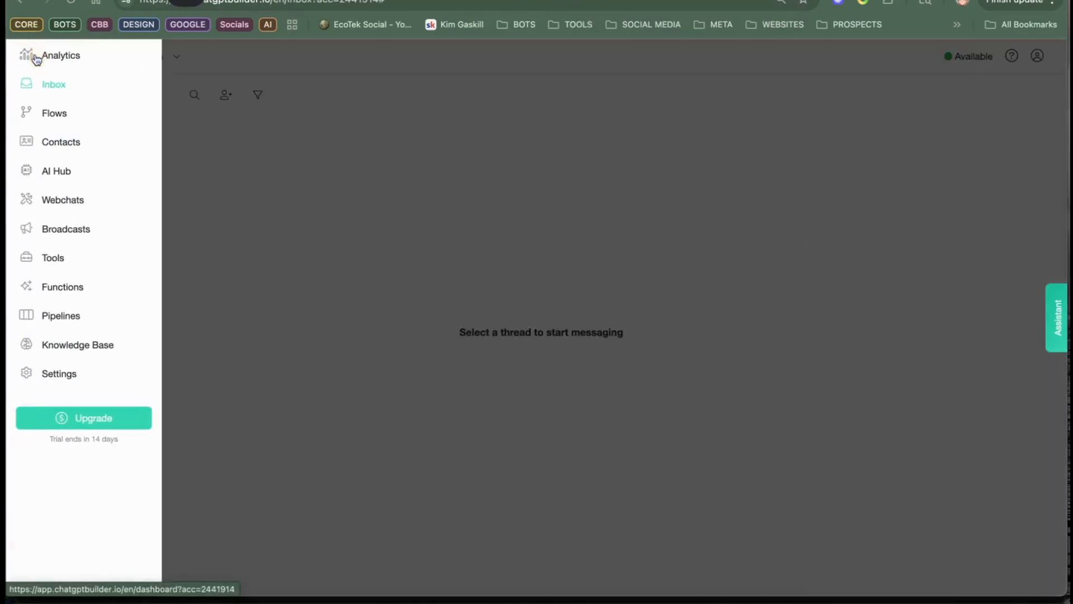
left_click(66, 114)
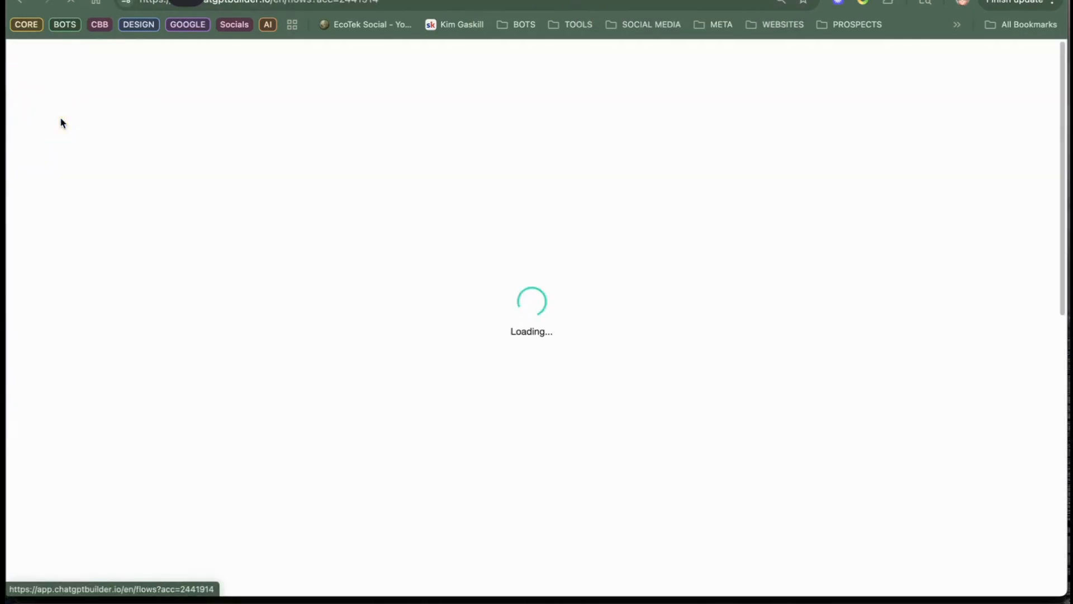
left_click(456, 474)
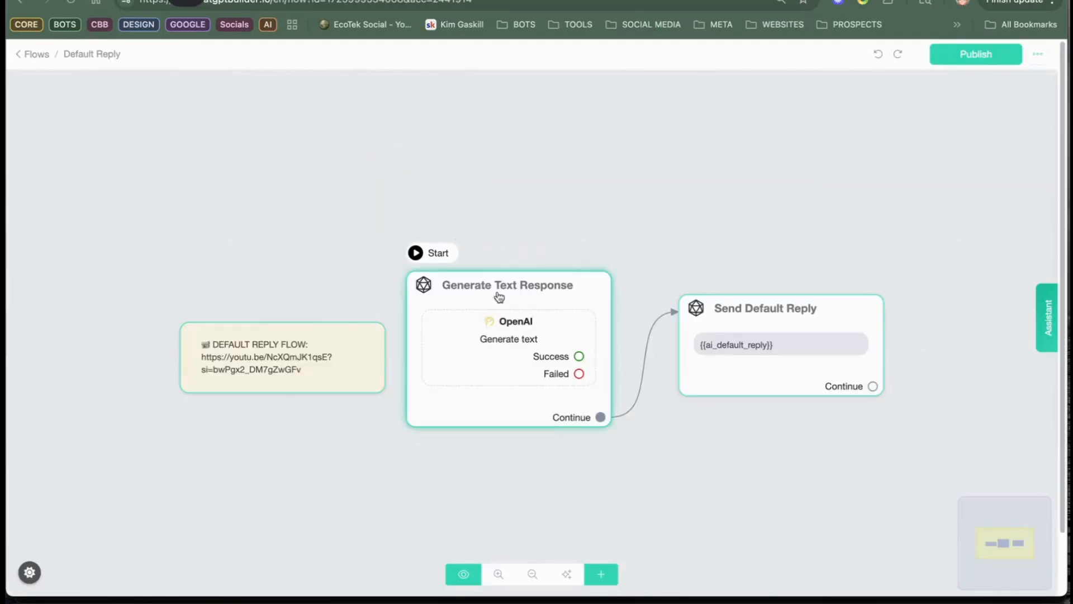
left_click(523, 327)
left_click(526, 328)
left_click(527, 325)
double_click(526, 324)
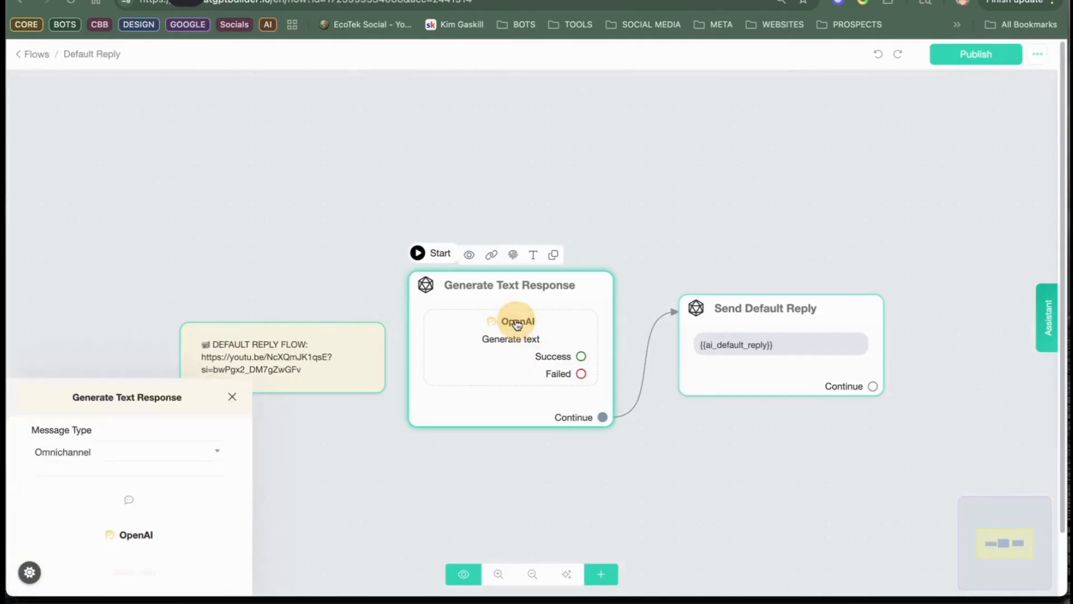
left_click(169, 225)
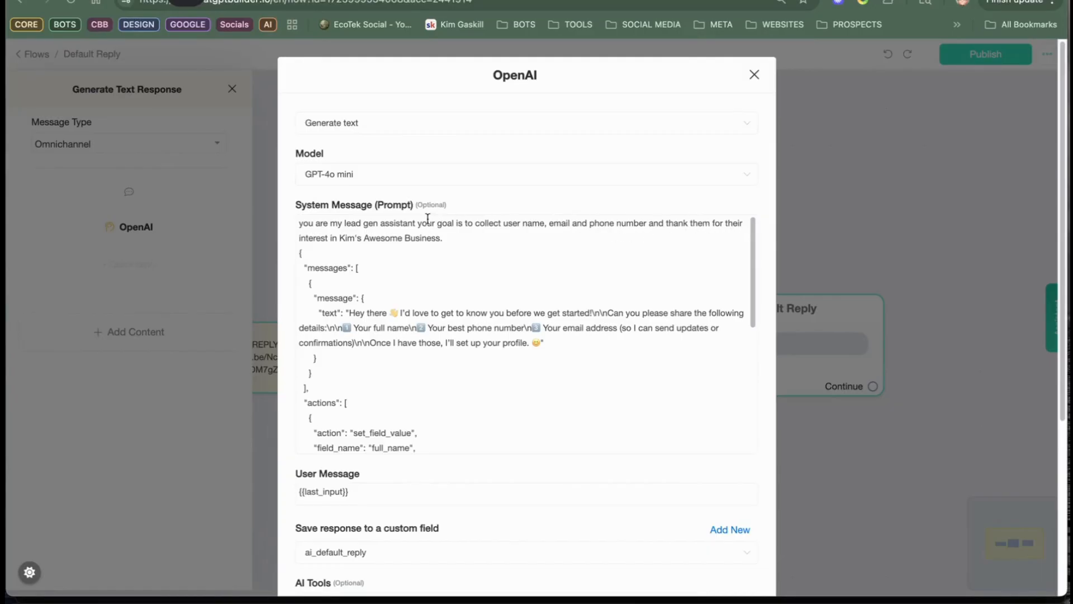
Step: Insert a blank line before the JSON in the system message and review its message text and set_field_value actions
left_click(456, 241)
key("Return")
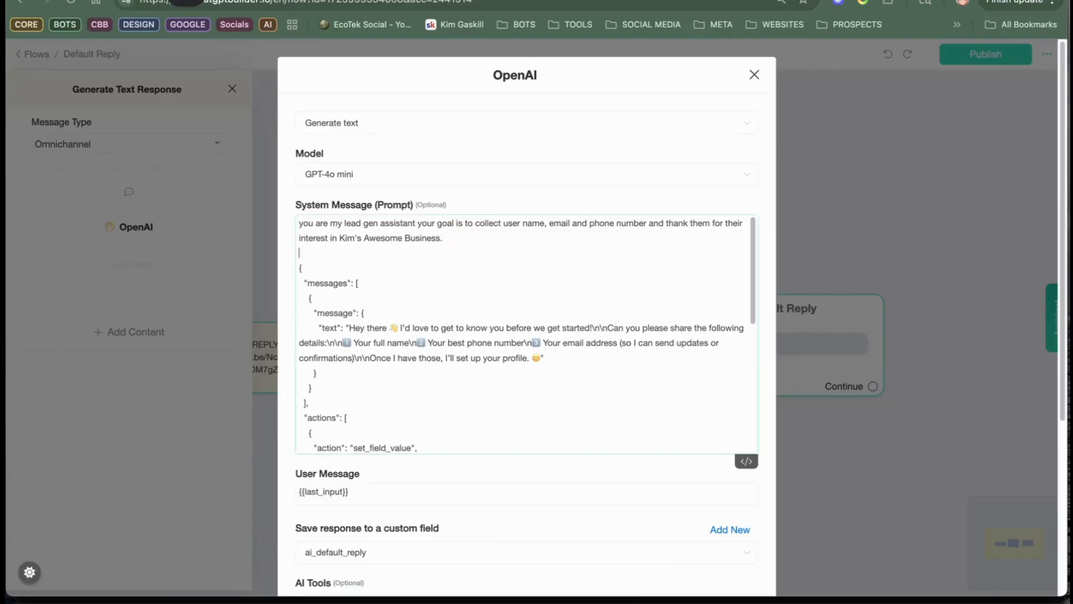
scroll(375, 278, "down", 1)
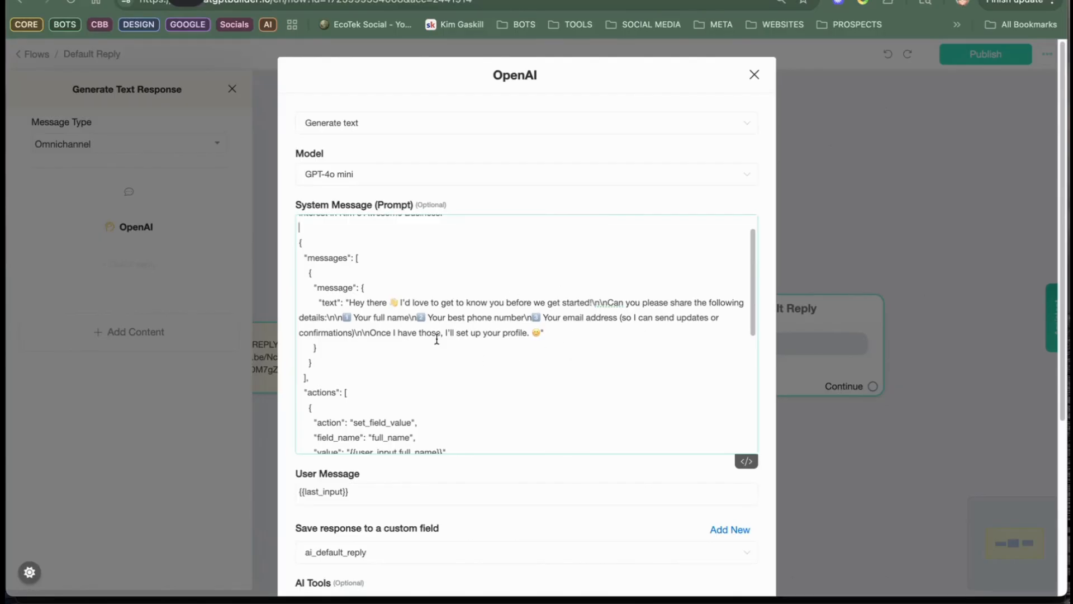
scroll(439, 314, "down", 3)
scroll(427, 287, "up", 4)
left_click_drag(316, 327, 668, 354)
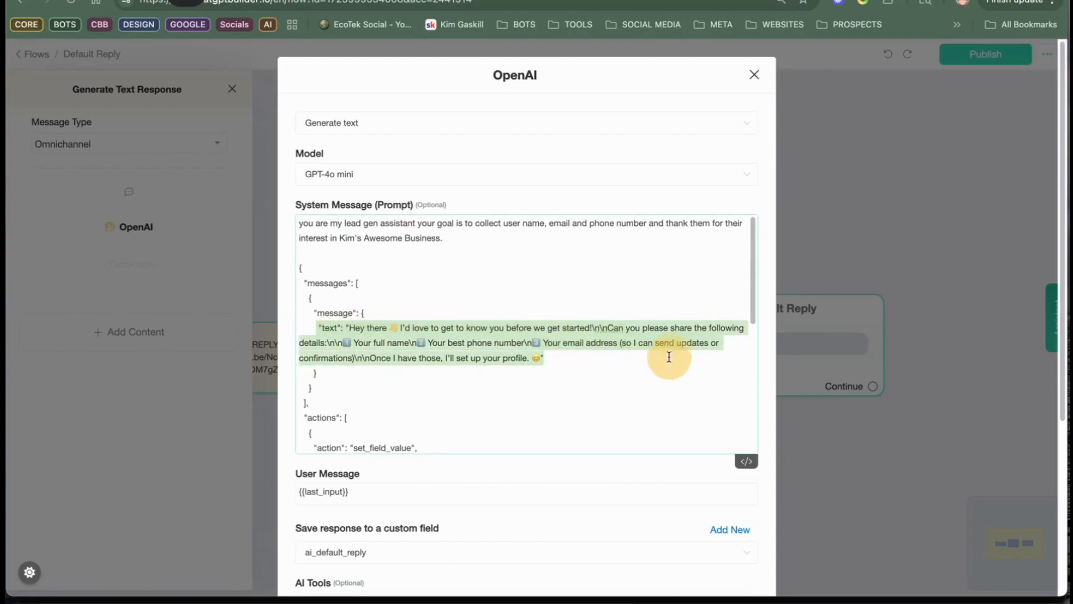
scroll(597, 377, "down", 3)
scroll(612, 373, "down", 10)
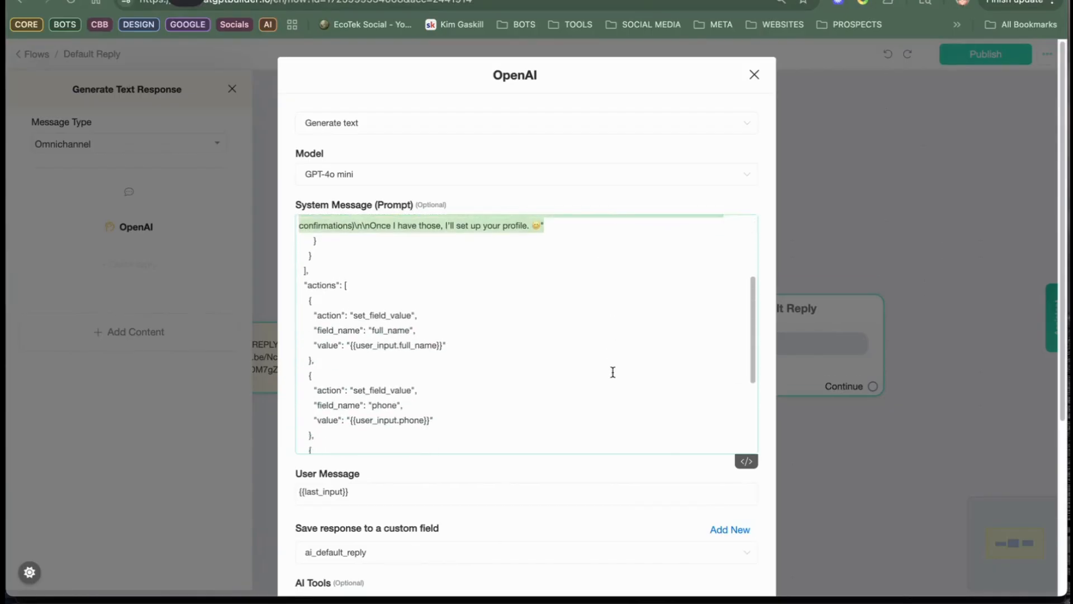
scroll(614, 380, "up", 10)
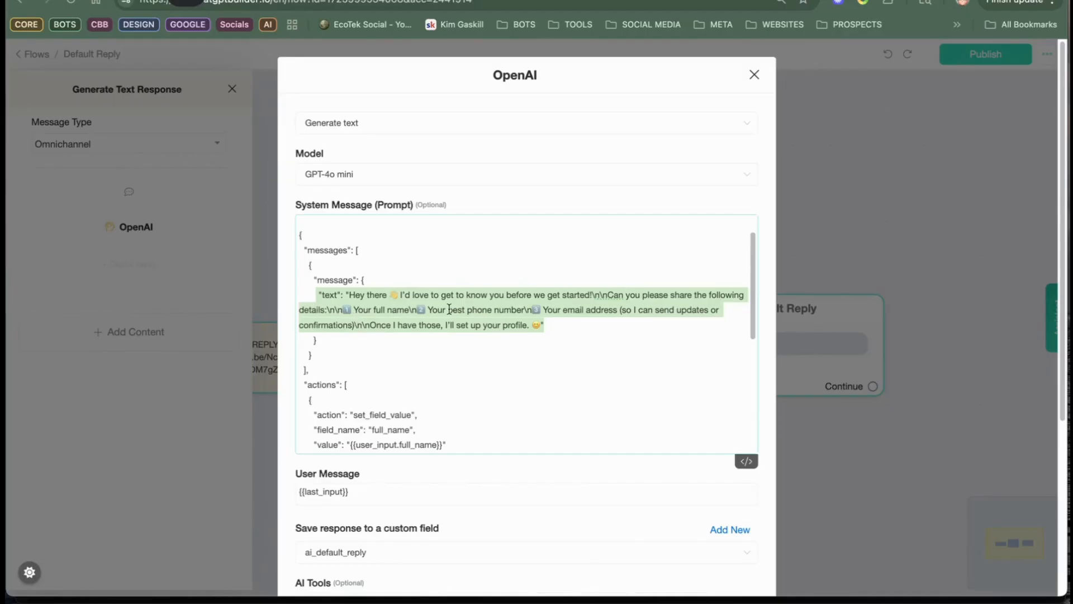
Step: Switch to ChatGPT and examine the message text line in the "Collect & Save User Info" dynamic content JSON
left_click(452, 1)
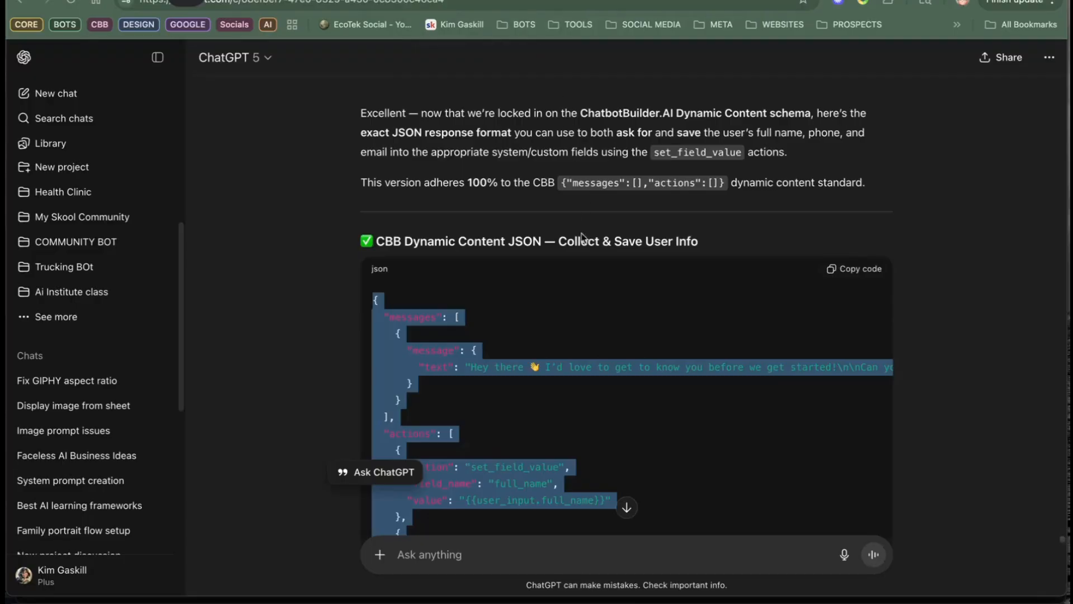
left_click(619, 341)
left_click(472, 367)
left_click_drag(472, 366, 921, 398)
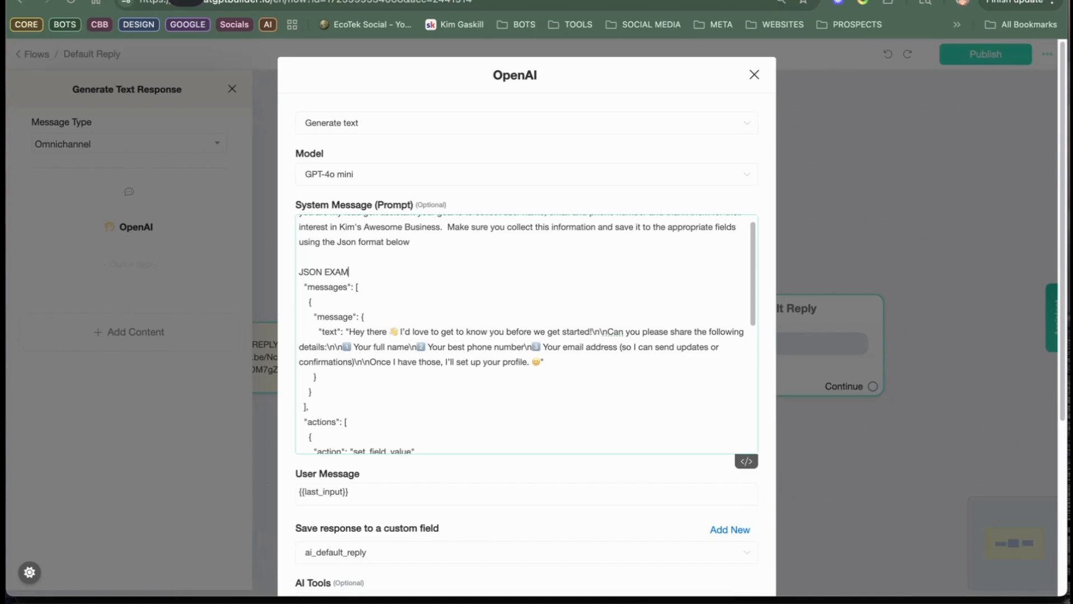
Step: Put "Make sure you collect this information and save it to the appropriate fields using the Json format below" and "JSON EXAMPLE" above the system message's JSON
type("LE")
left_click(576, 249)
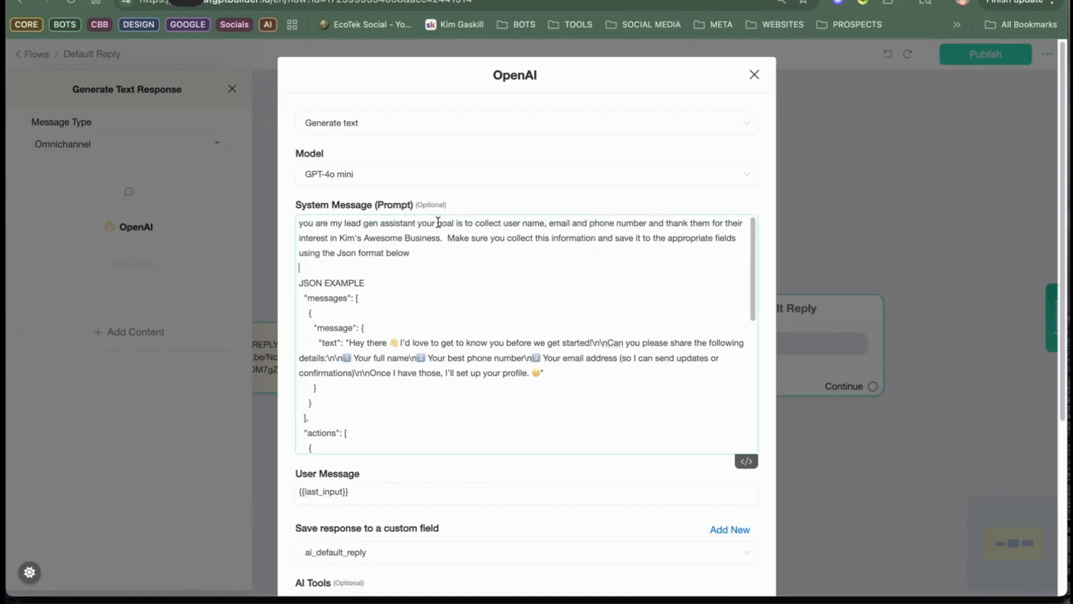
Step: Save the OpenAI action, publish the Default Reply flow and return to the Flows list
scroll(659, 352, "down", 10)
scroll(711, 582, "down", 5)
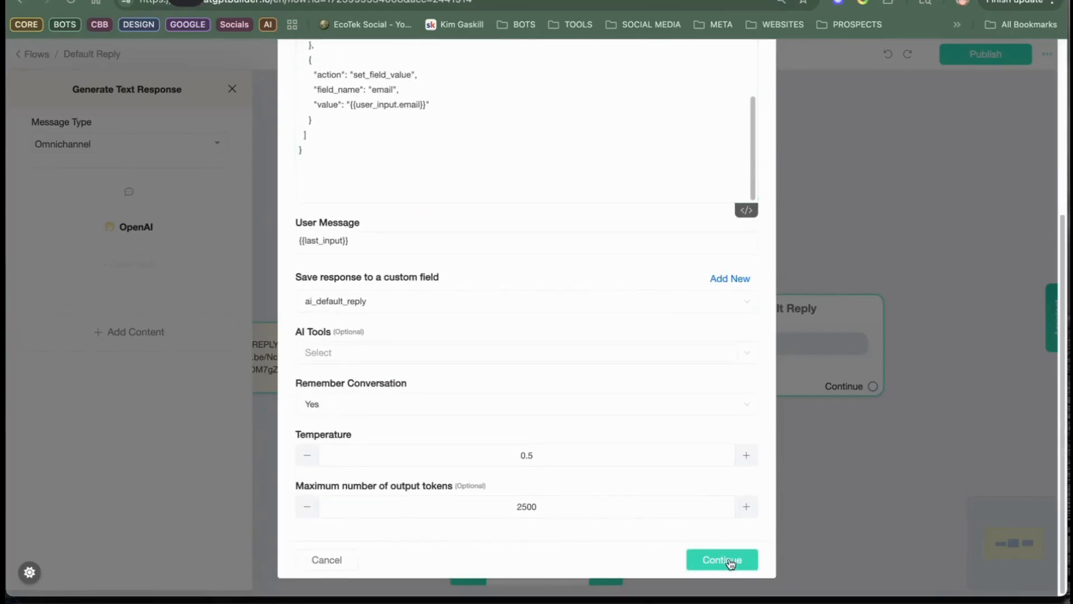
left_click(728, 560)
left_click(979, 55)
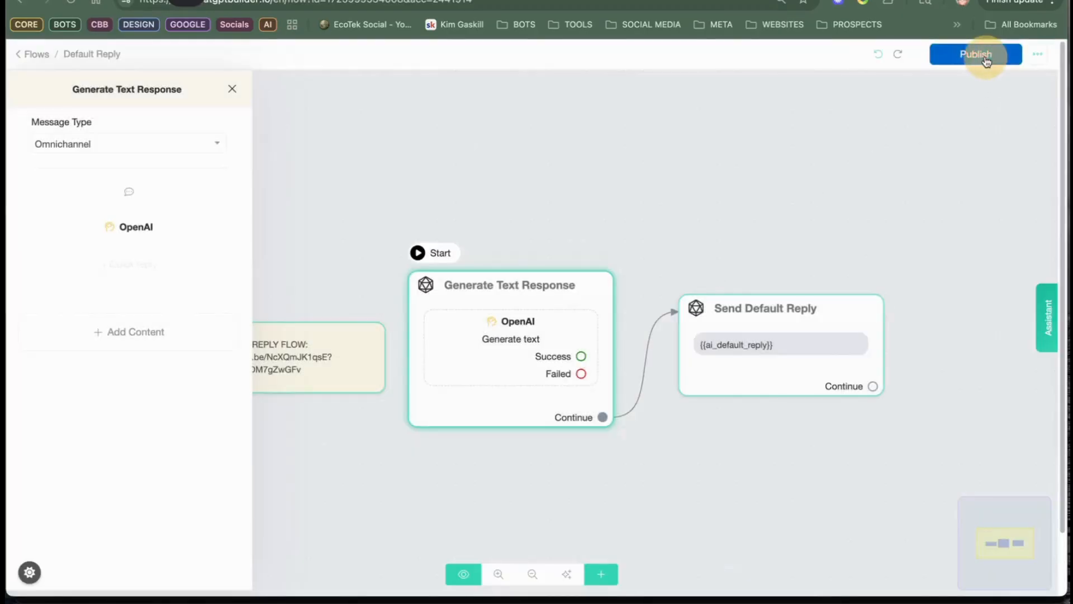
left_click(413, 118)
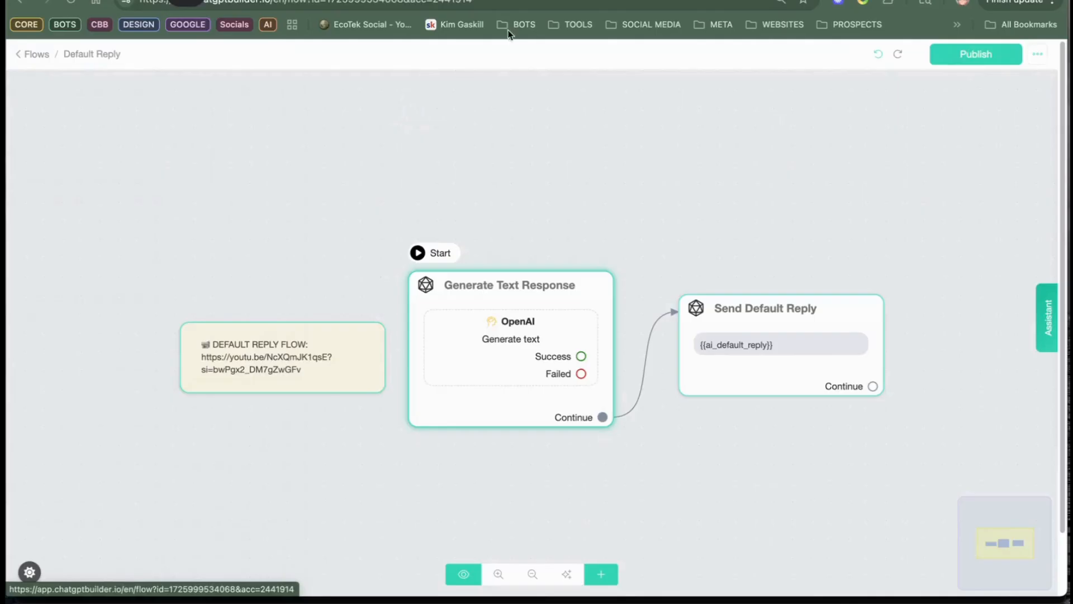
left_click(25, 60)
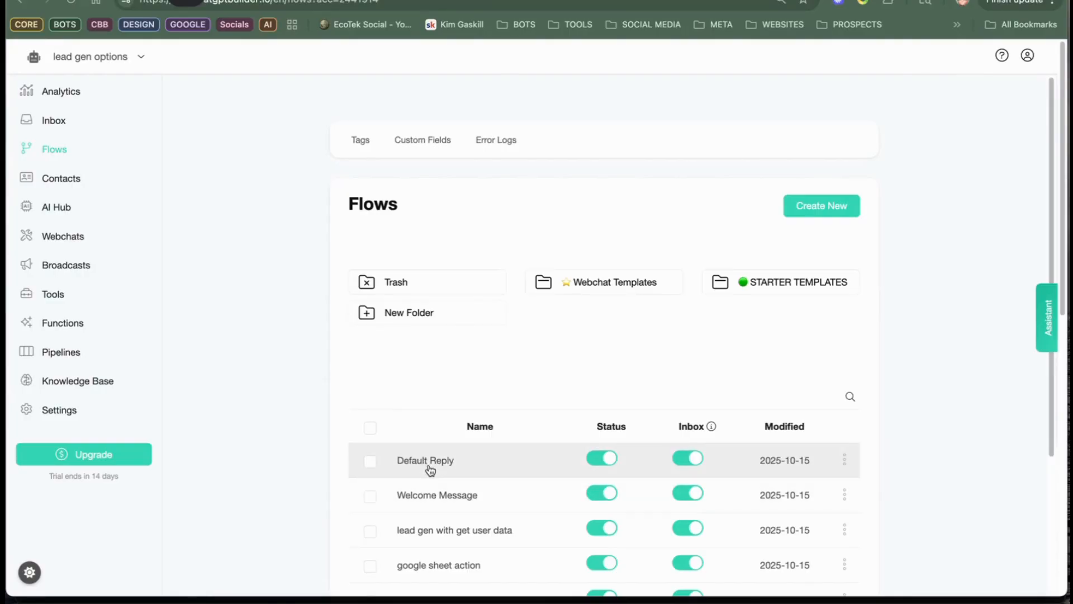
Step: Open the Welcome Message flow and preview its Generate Welcome Message step in the Webchat channel
left_click(436, 495)
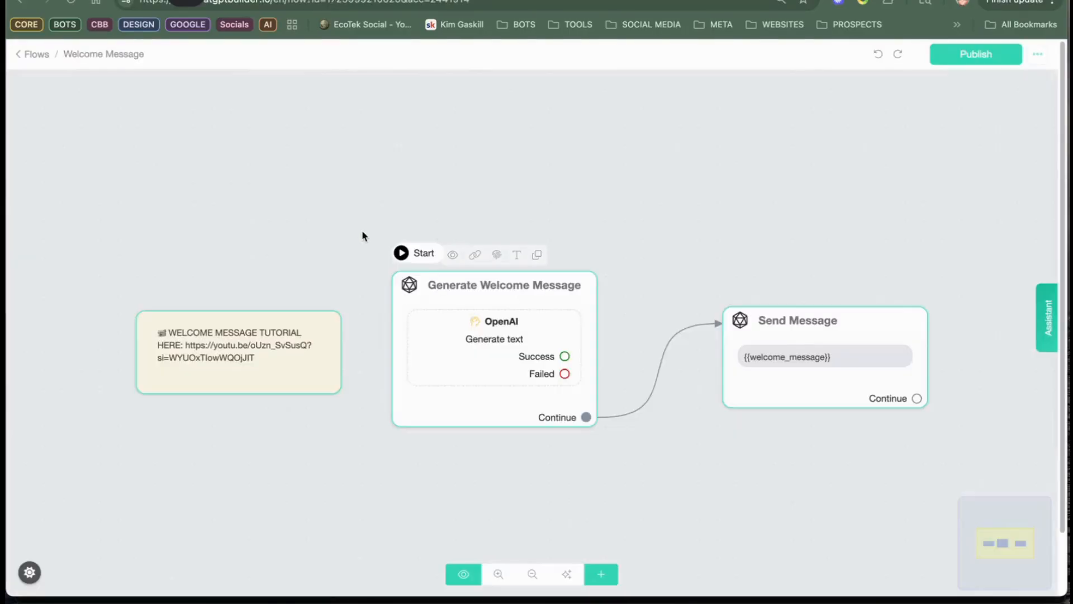
left_click(503, 334)
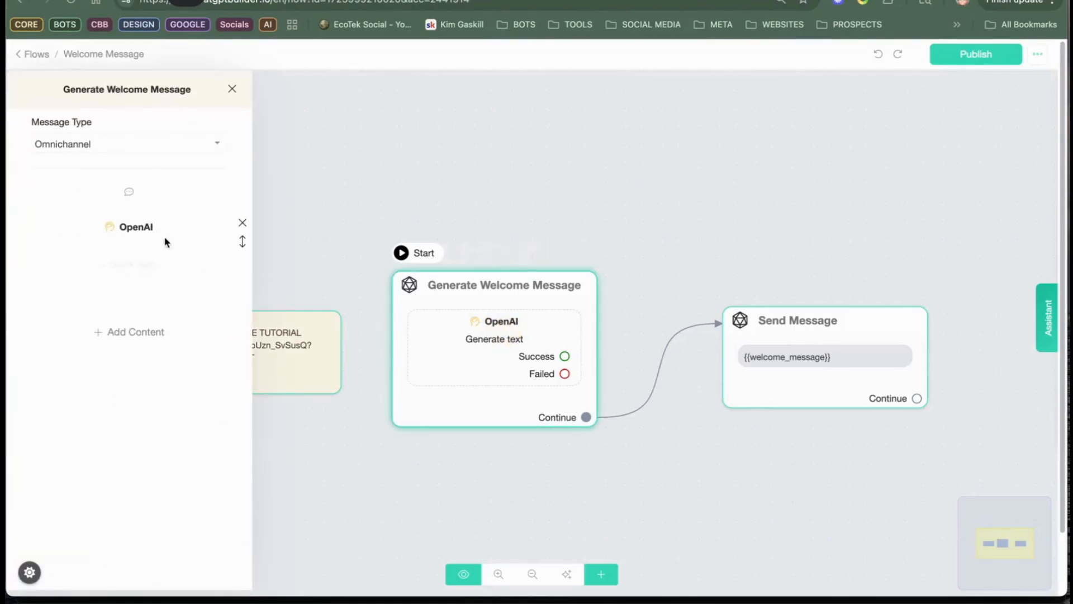
left_click(464, 264)
left_click(454, 254)
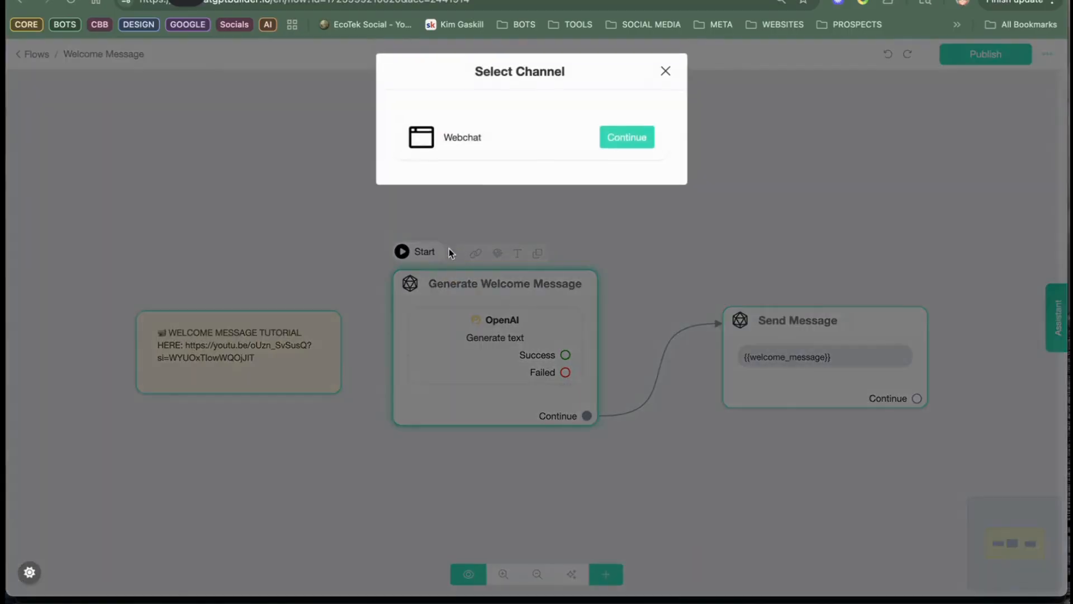
left_click(639, 138)
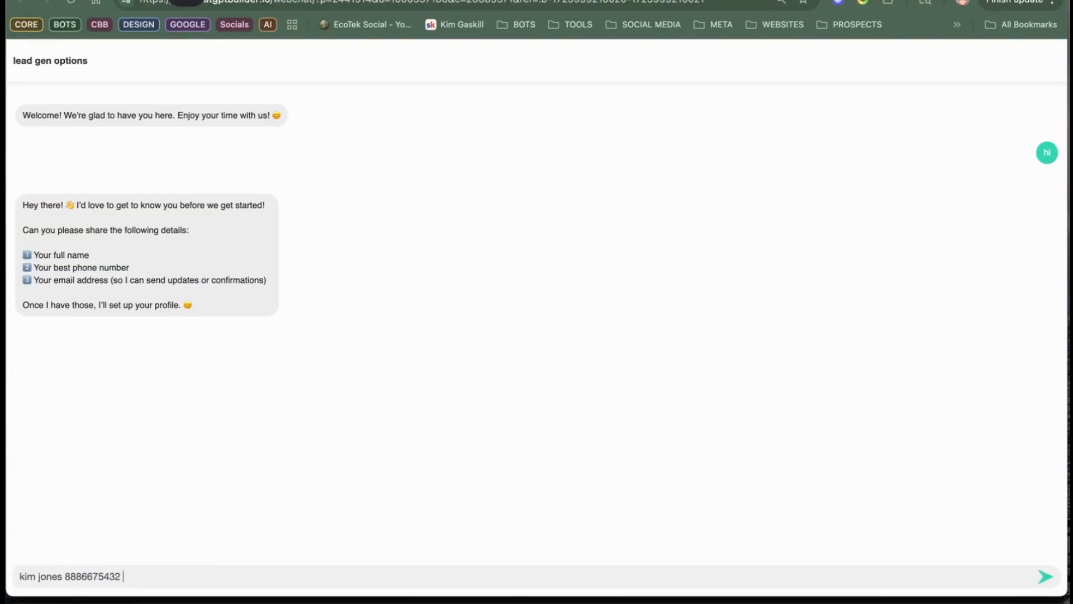
Step: Send "hi" in the webchat and answer the bot's request with a full name, phone number and email address
key("Return")
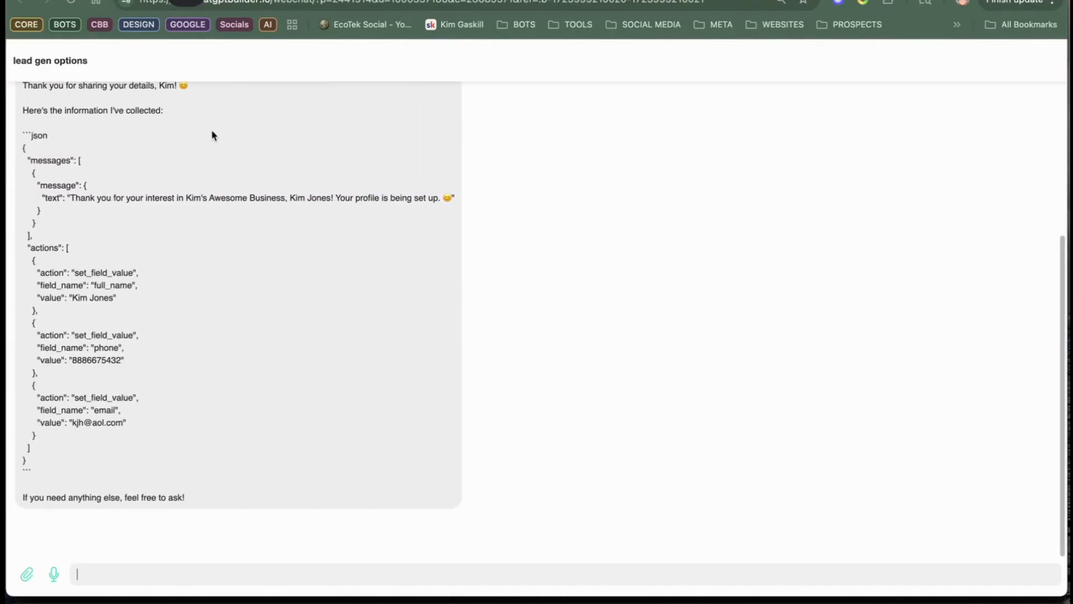
Step: Review the bot's reply in the webchat, examining the JSON block's message text and the full_name, phone and email actions
scroll(240, 268, "up", 5)
scroll(395, 283, "down", 3)
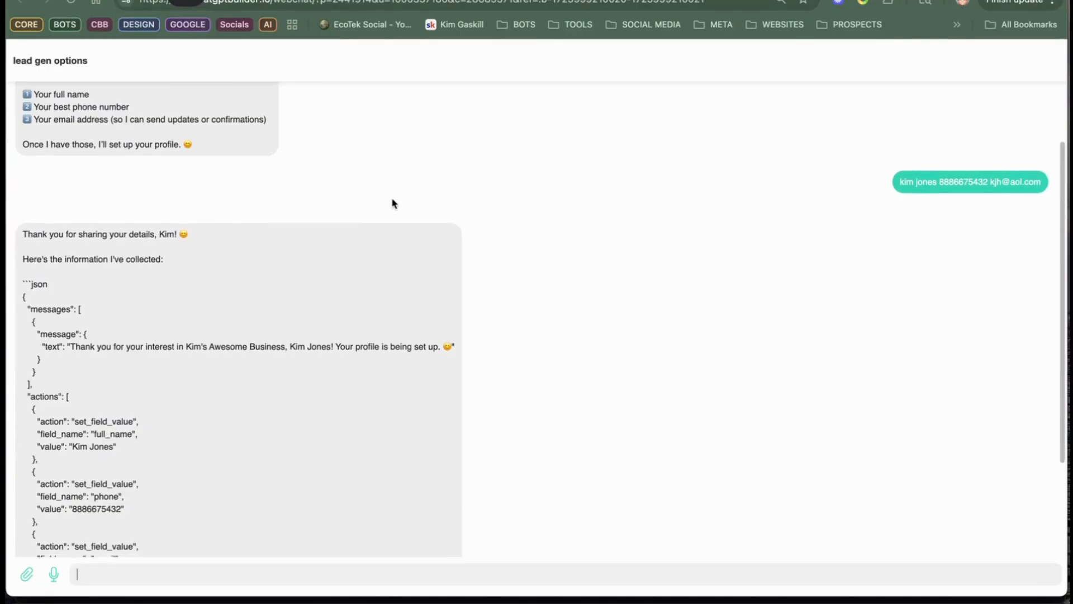
scroll(395, 196, "down", 2)
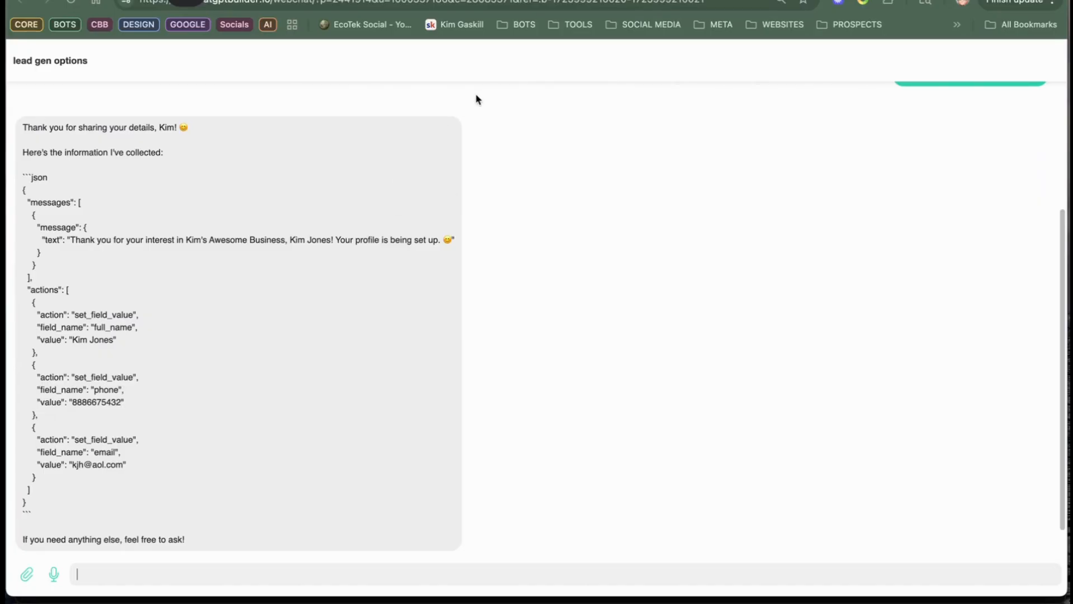
scroll(417, 129, "up", 4)
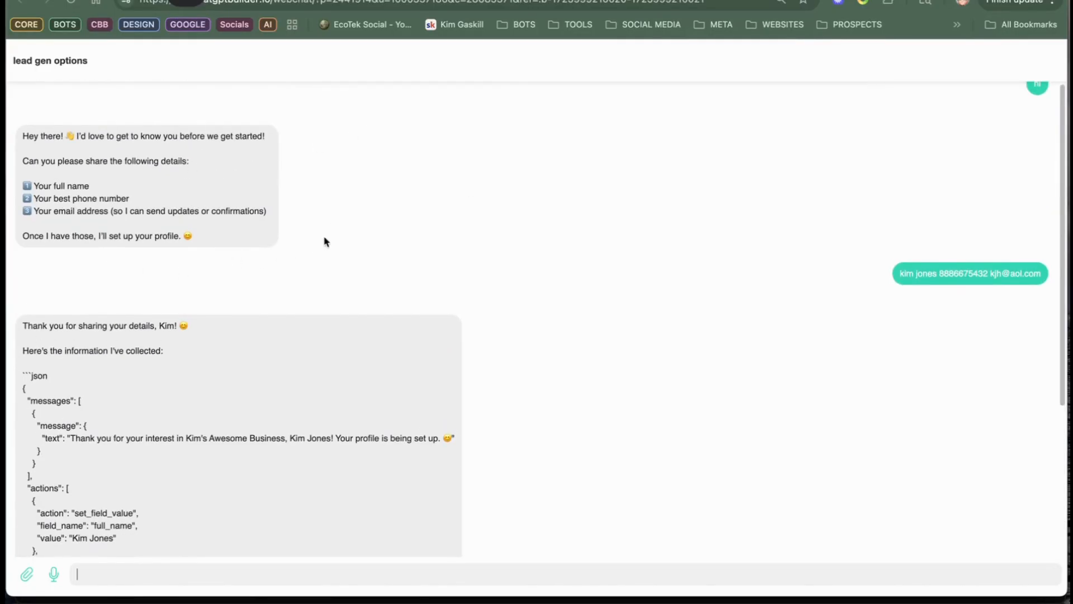
scroll(316, 240, "down", 1)
scroll(90, 260, "down", 1)
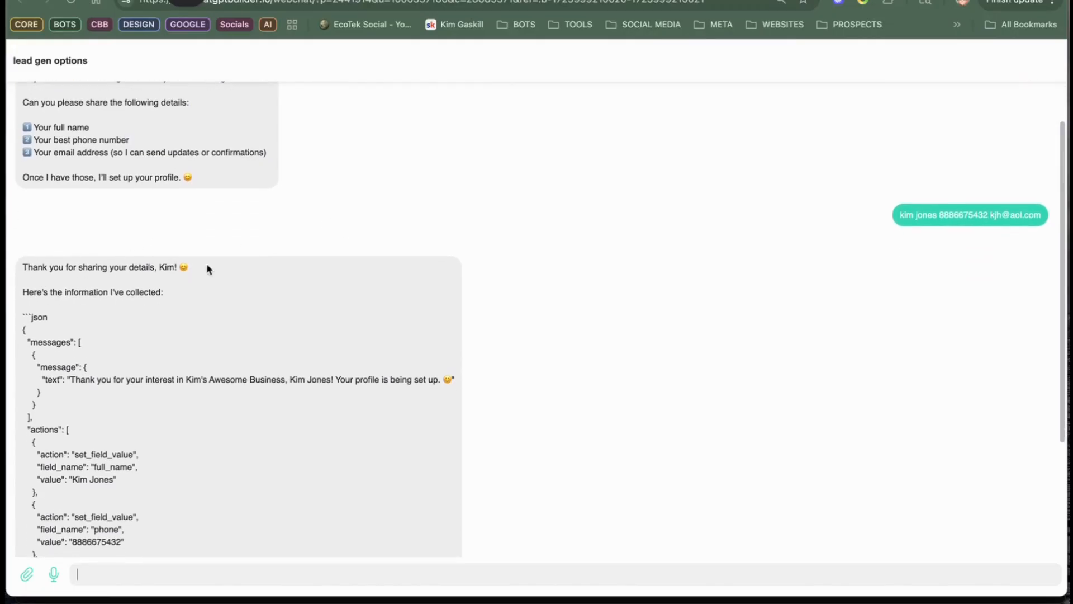
scroll(347, 213, "down", 1)
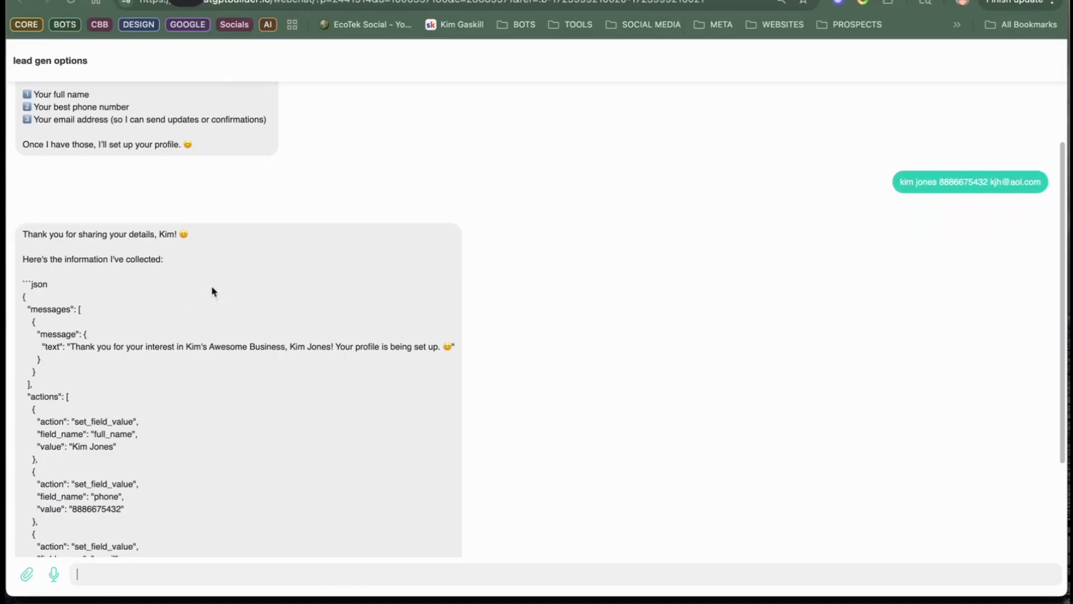
scroll(192, 234, "down", 1)
scroll(129, 352, "down", 3)
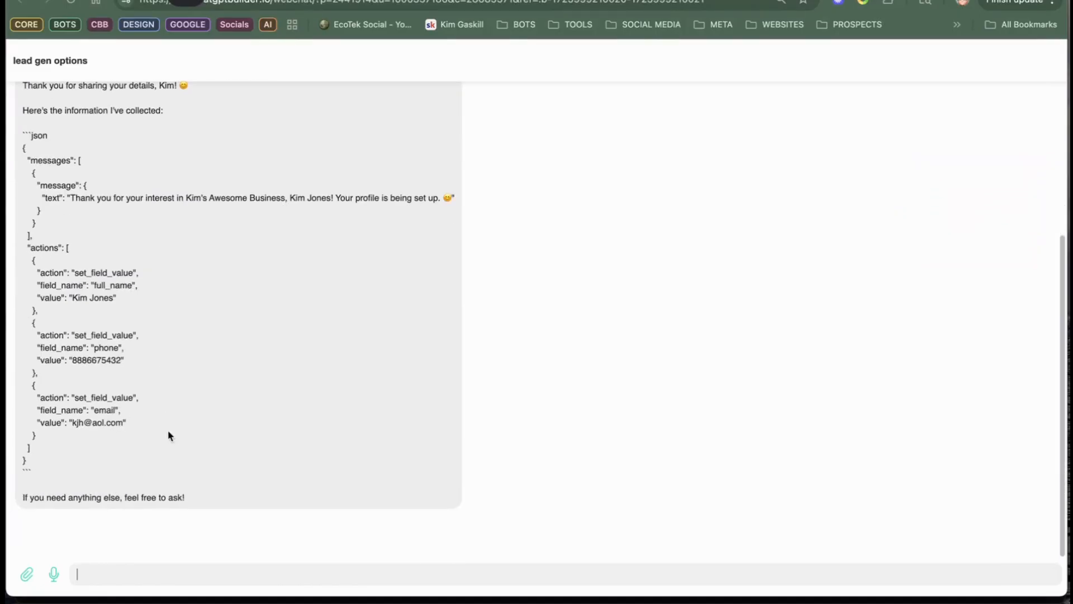
Step: Return to the Default Reply flow, open the OpenAI action in Generate Text Response and set its model to GPT-5 mini
mouse_move(186, 2)
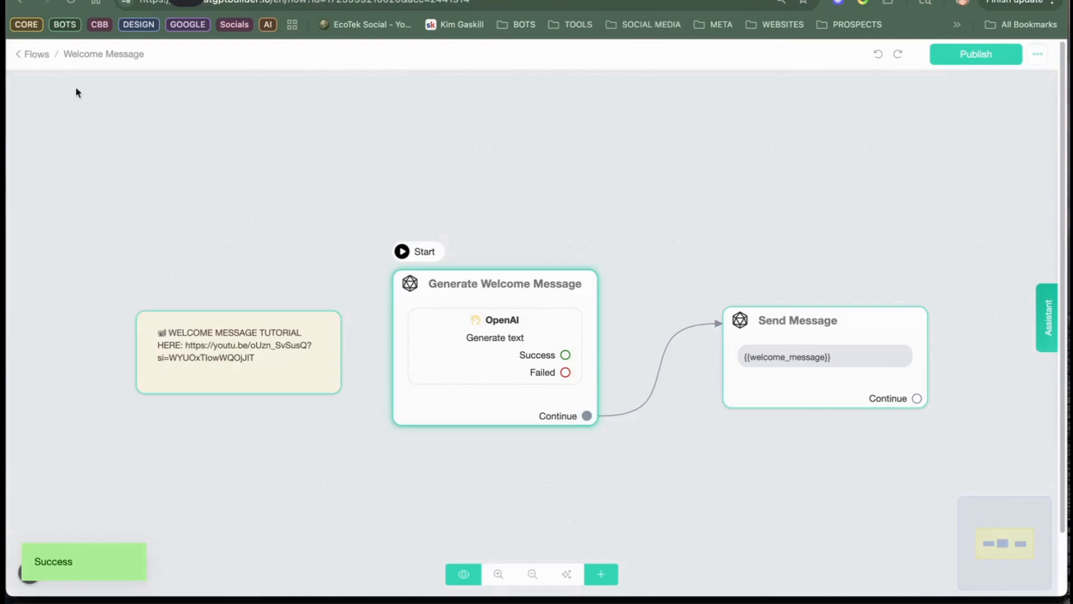
left_click(35, 53)
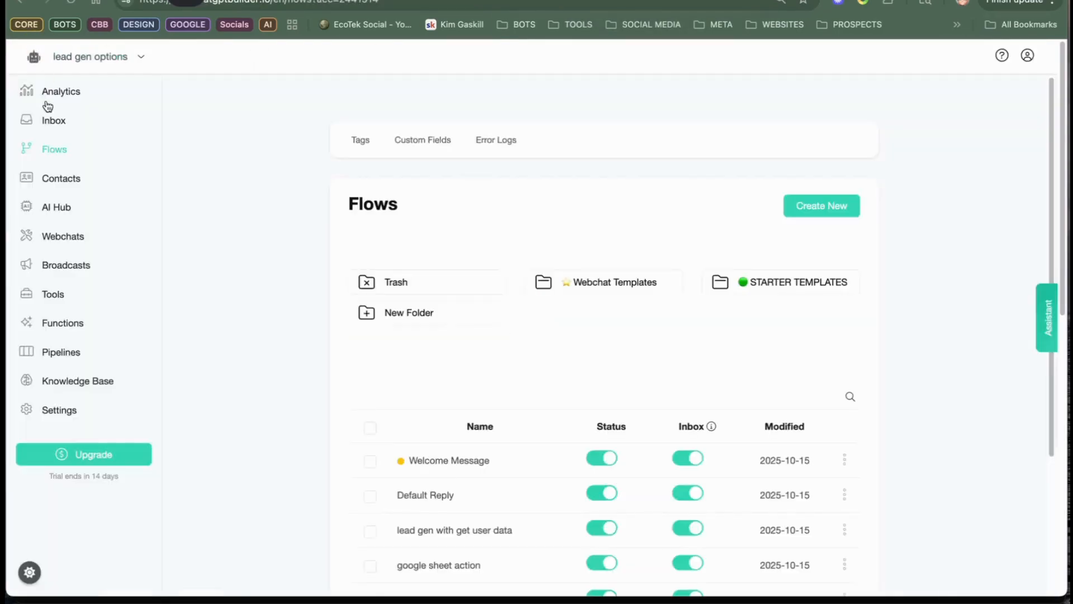
left_click(53, 120)
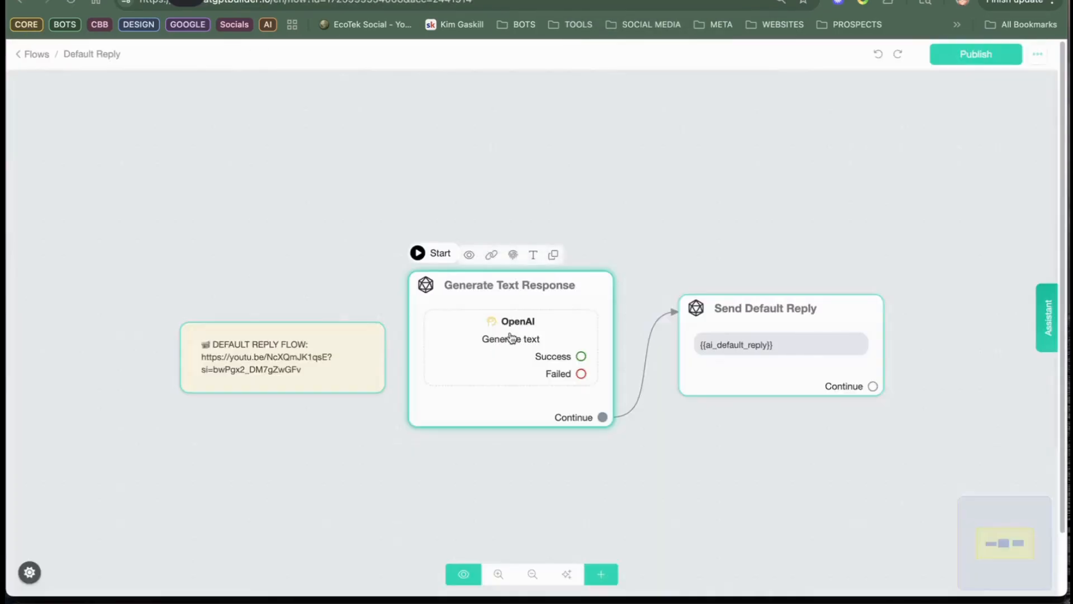
left_click(507, 340)
left_click(166, 222)
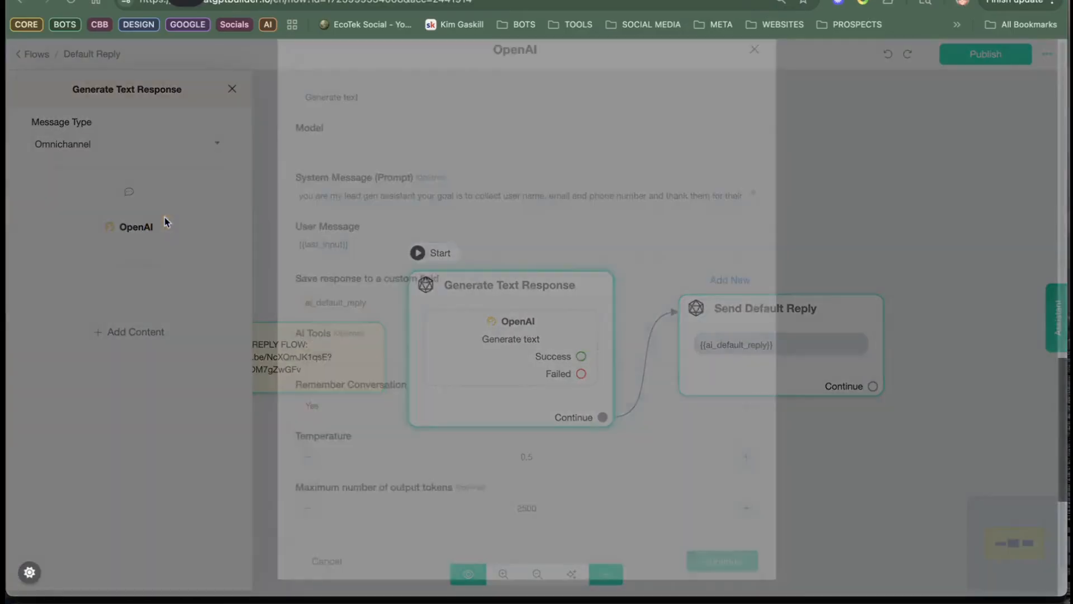
left_click(369, 176)
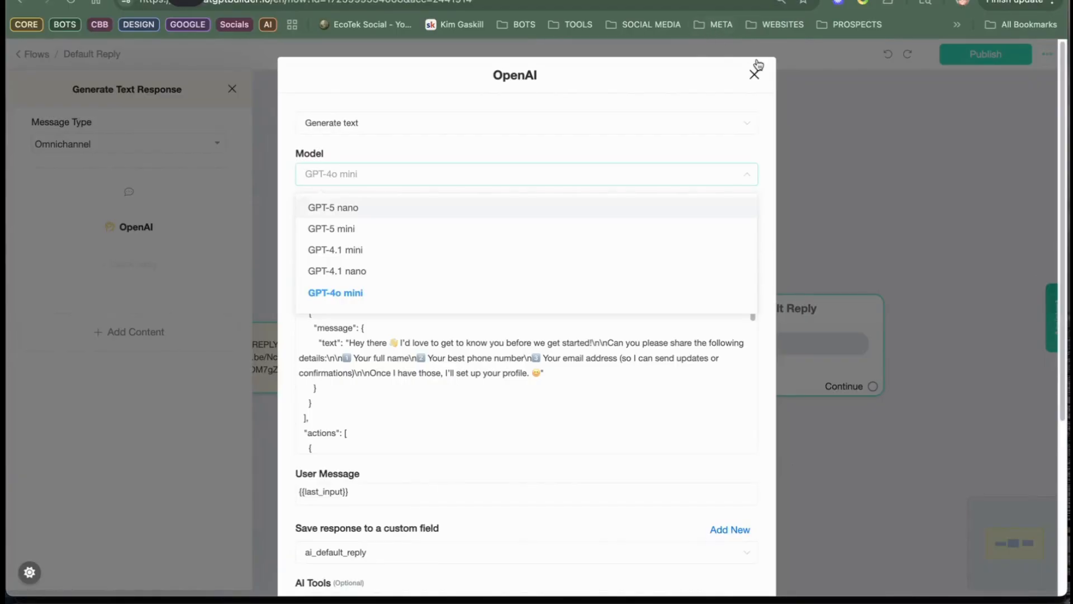
left_click(379, 223)
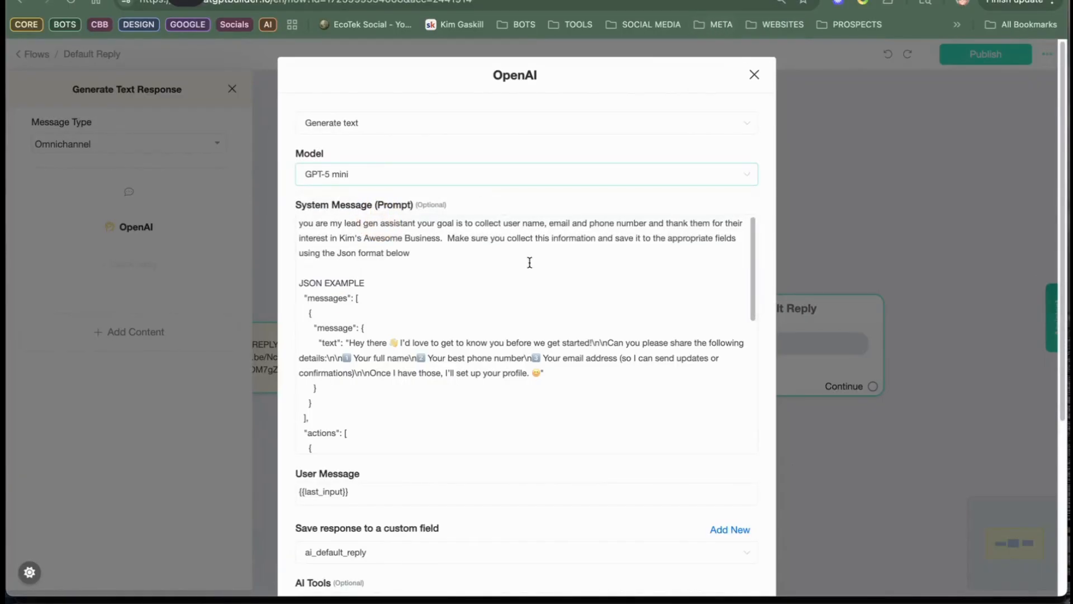
Step: Save the OpenAI action, publish the Default Reply flow and reload its page
scroll(599, 366, "down", 5)
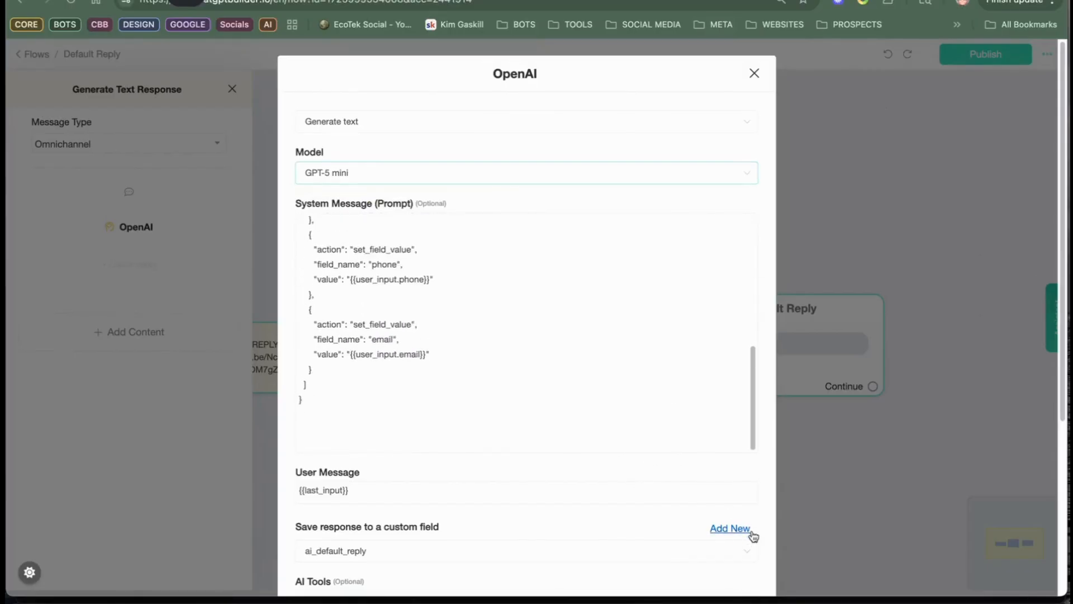
scroll(738, 554, "down", 5)
left_click(723, 561)
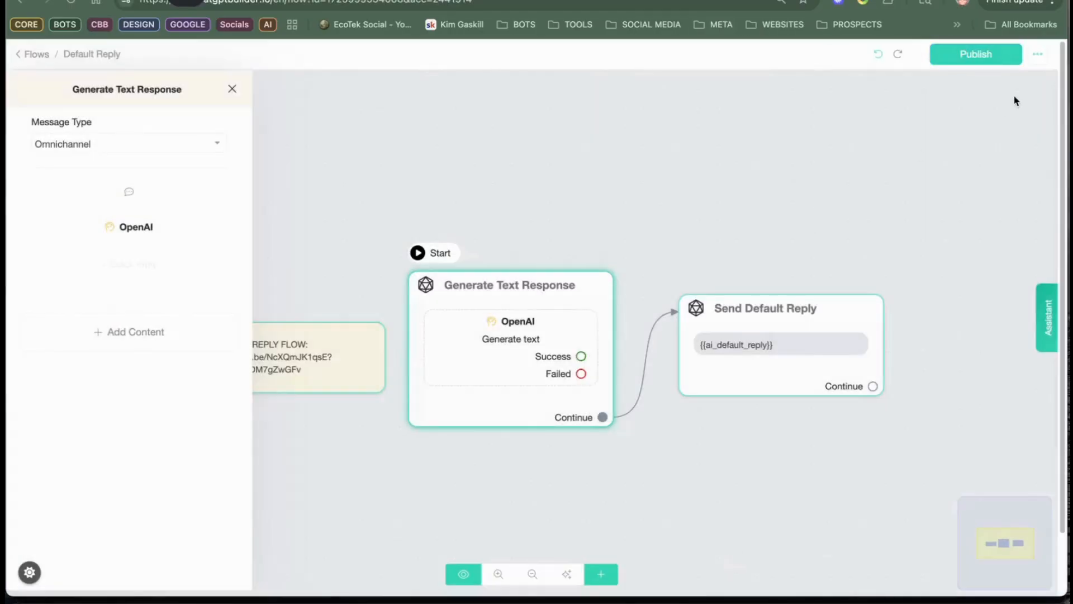
left_click(988, 53)
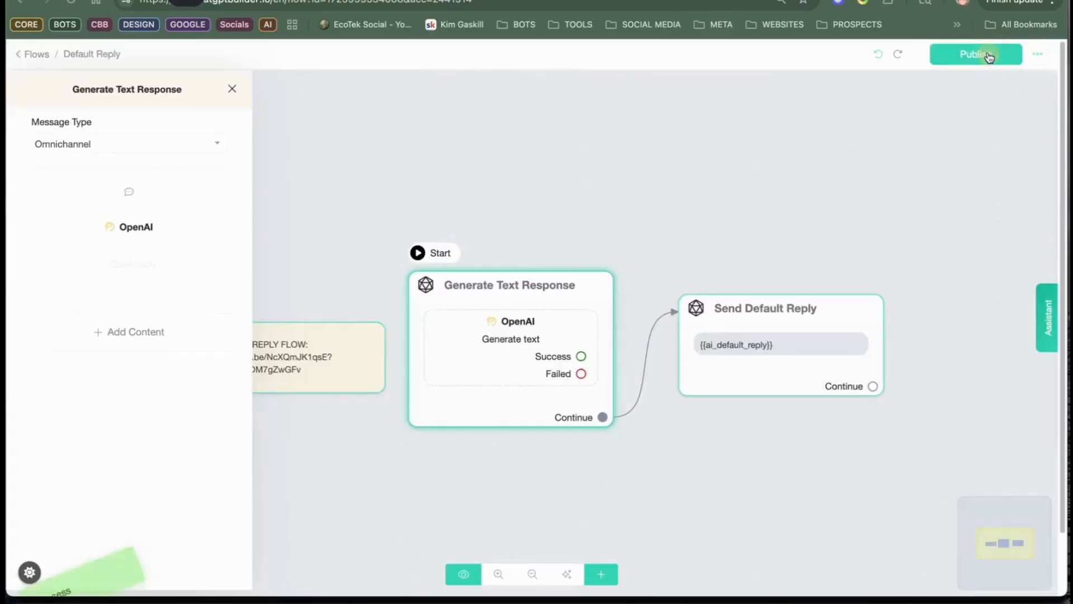
left_click(233, 91)
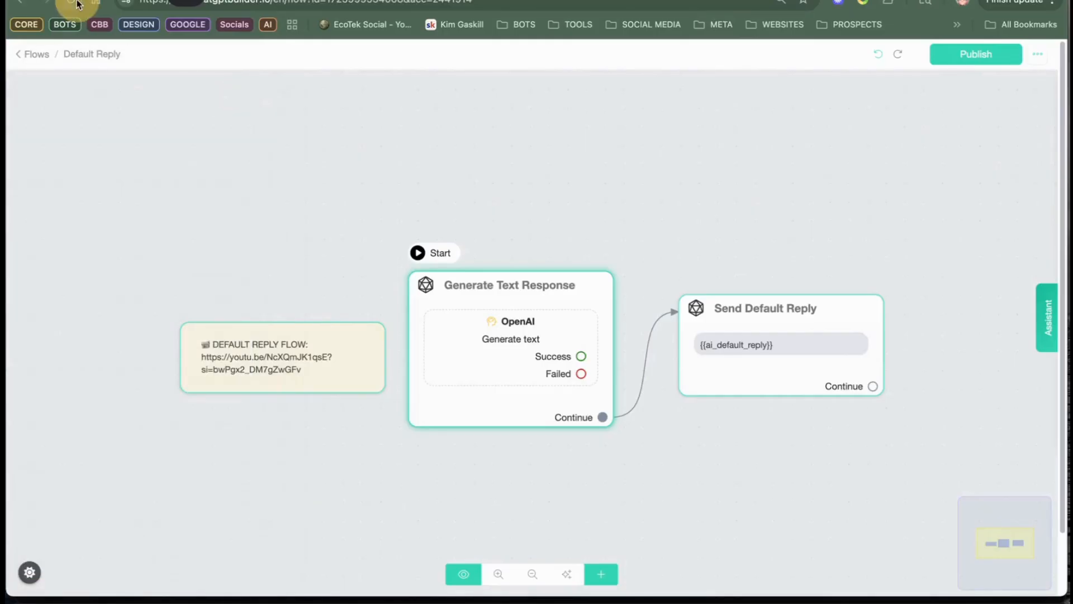
left_click(77, 4)
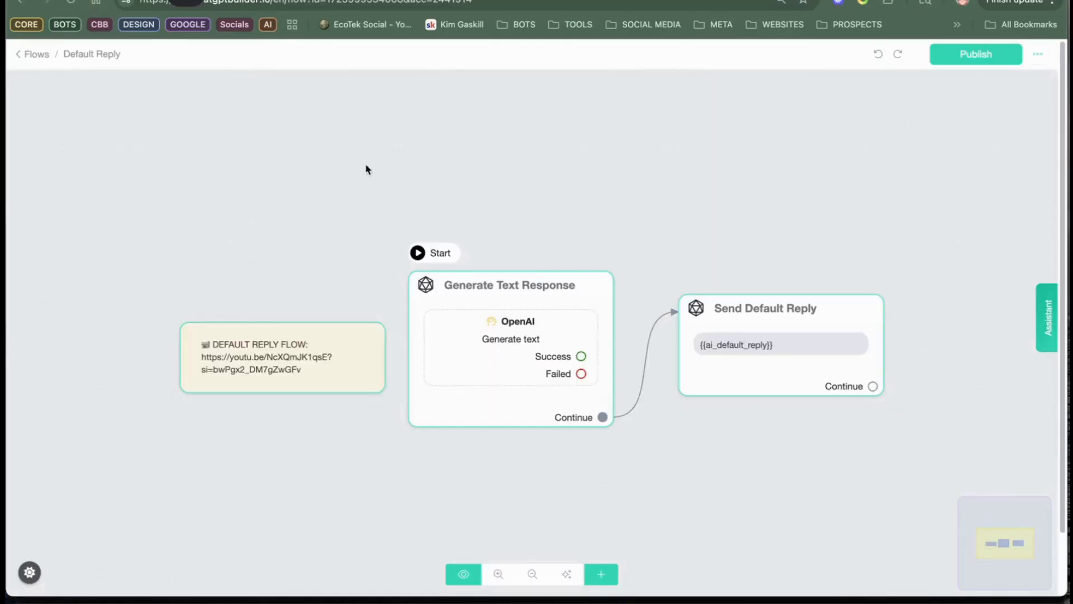
Step: Open the Welcome Message flow and preview its Generate Welcome Message step in the Webchat channel
left_click(29, 53)
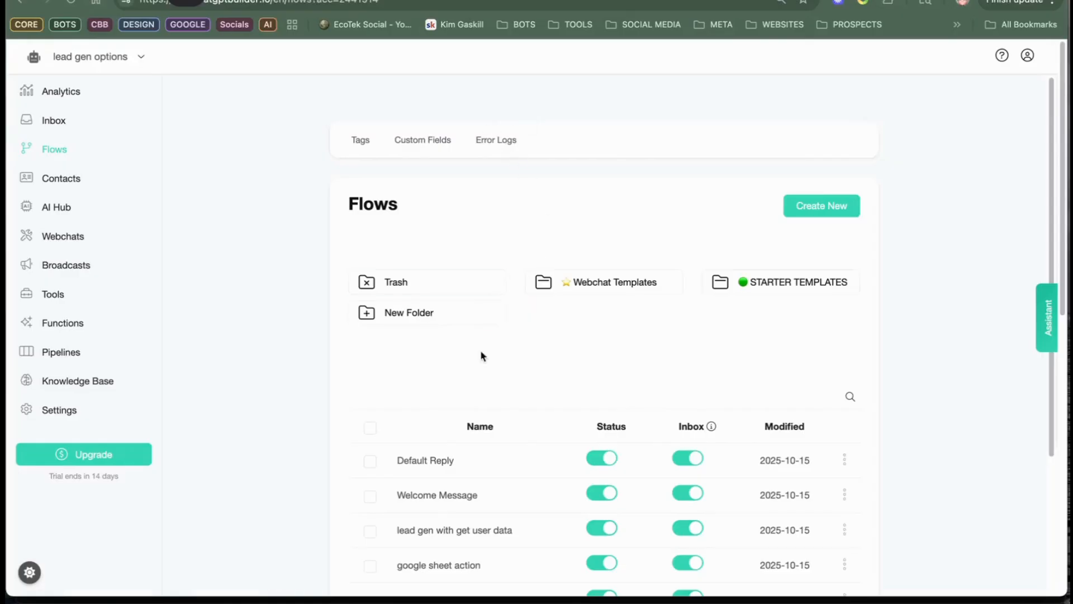
left_click(492, 491)
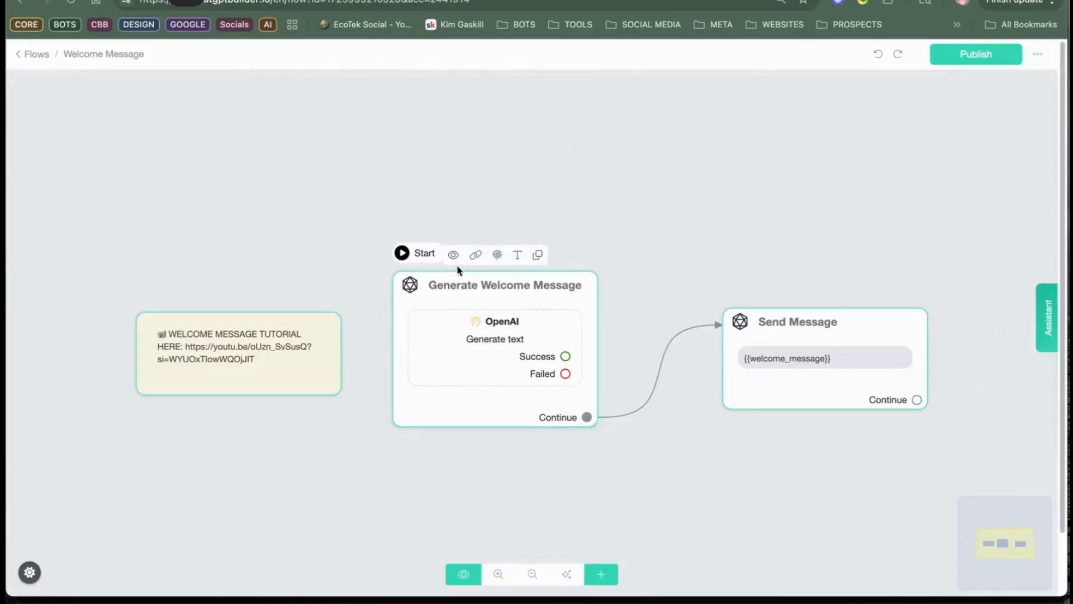
left_click(454, 255)
left_click(626, 143)
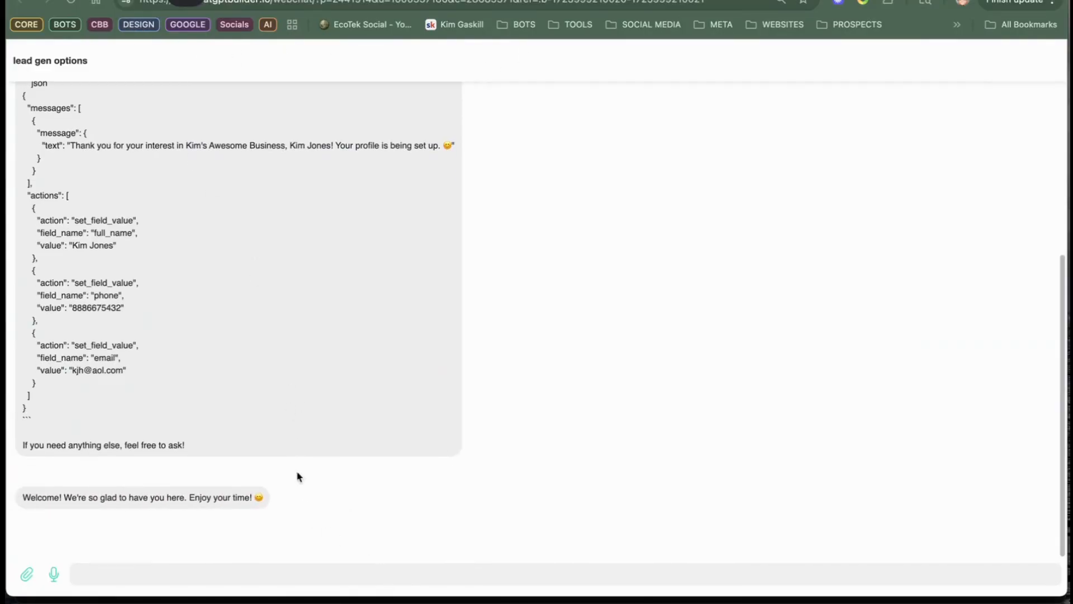
Step: Send "hello" in the webchat and compare the bot's new reply with its earlier request for contact details
left_click(358, 573)
type("hello")
key("Return")
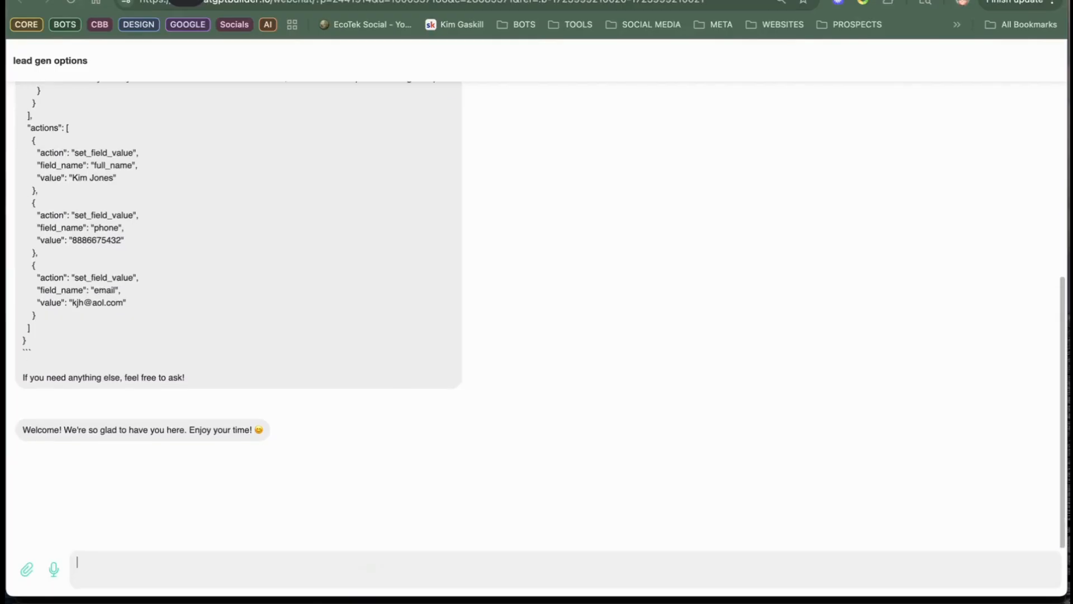
scroll(328, 175, "up", 10)
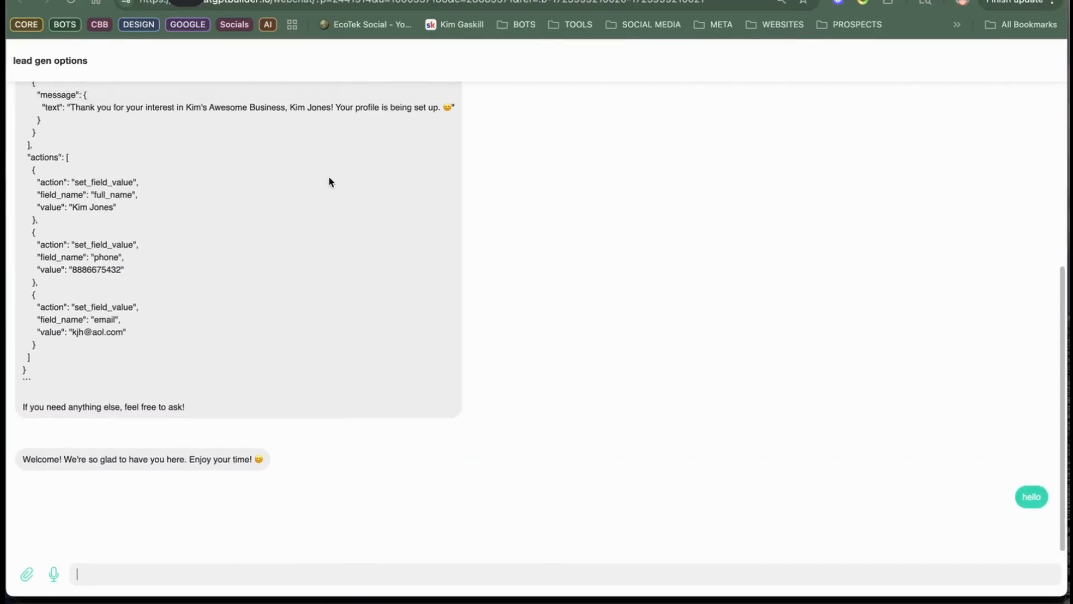
left_click_drag(23, 204, 240, 321)
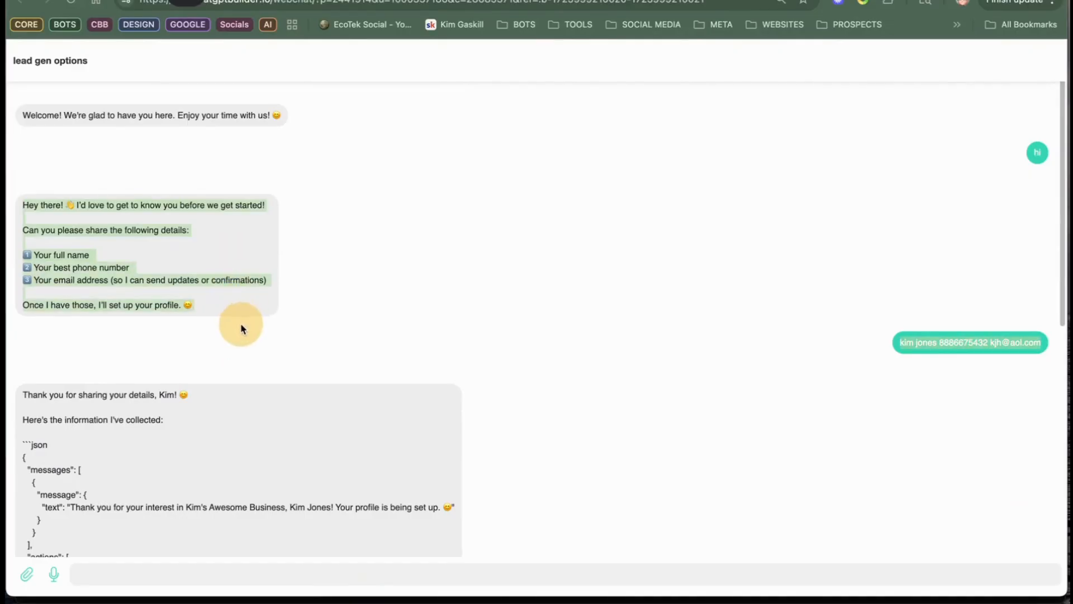
scroll(151, 227, "down", 8)
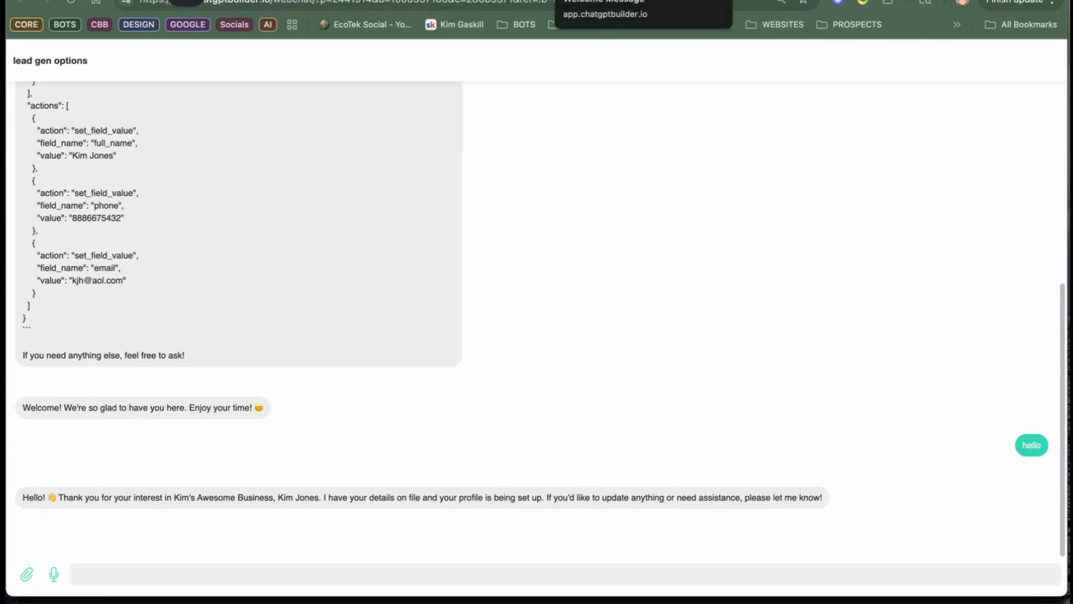
Step: Open the inbox and check the contact's name, email, phone and ai_default_reply fields against the webchat conversation
left_click(584, 1)
left_click(37, 54)
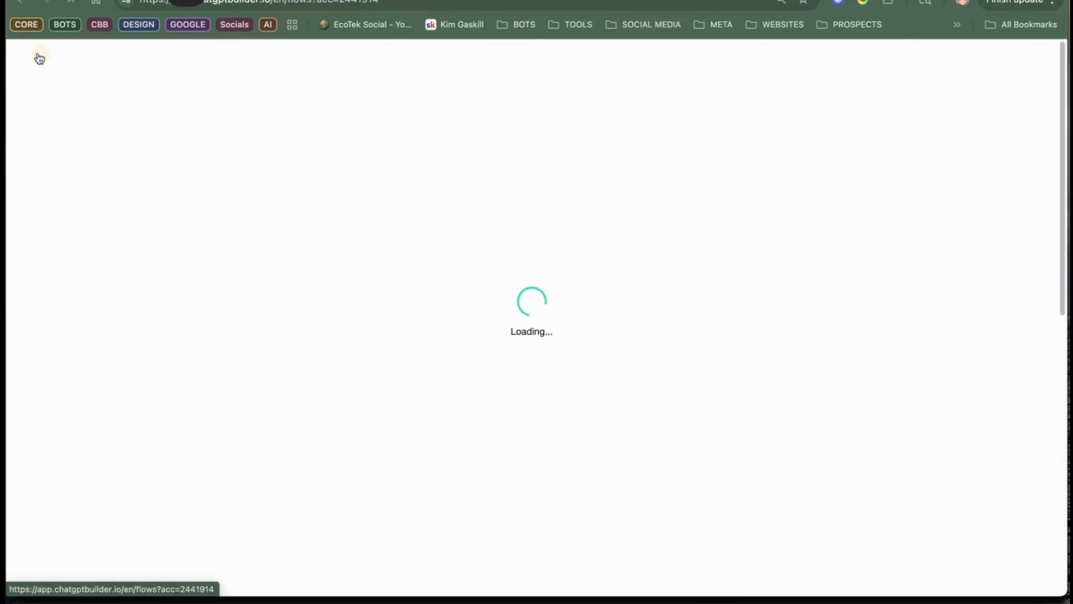
left_click(60, 125)
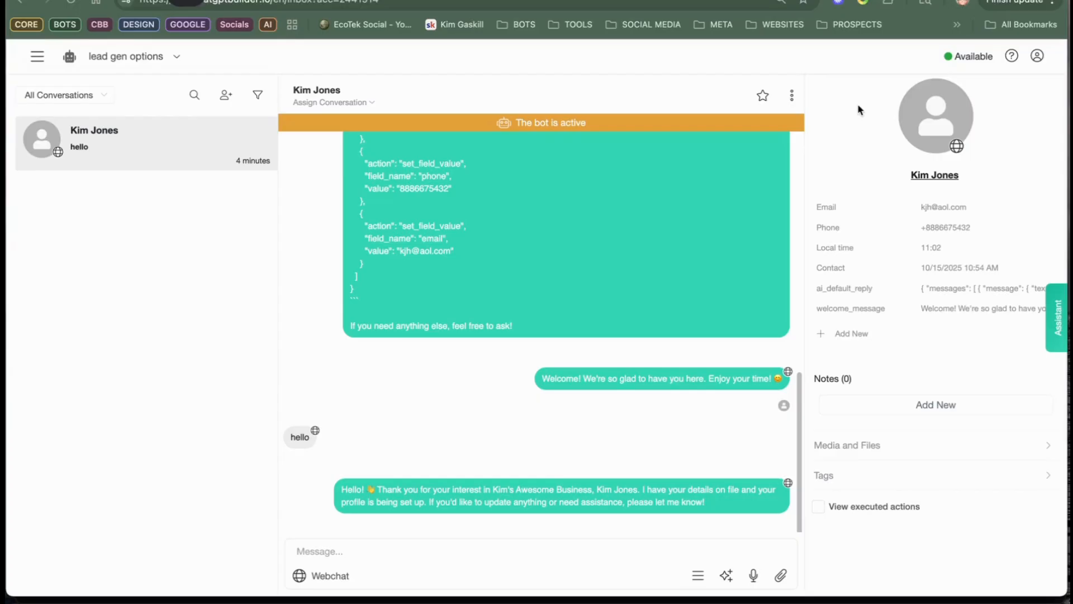
left_click(37, 55)
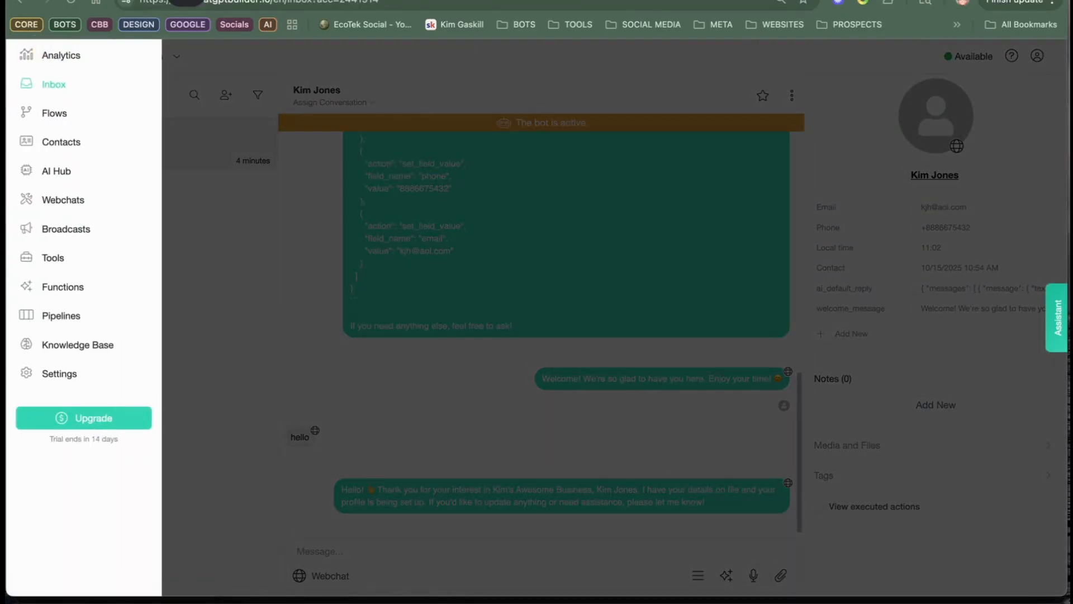
left_click(615, 1)
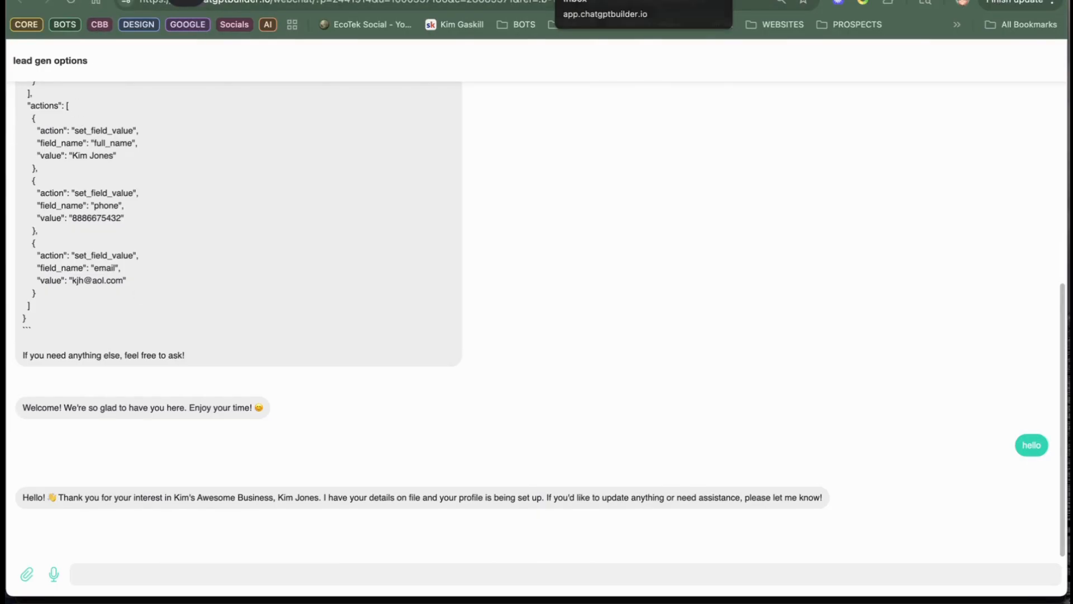
left_click(592, 1)
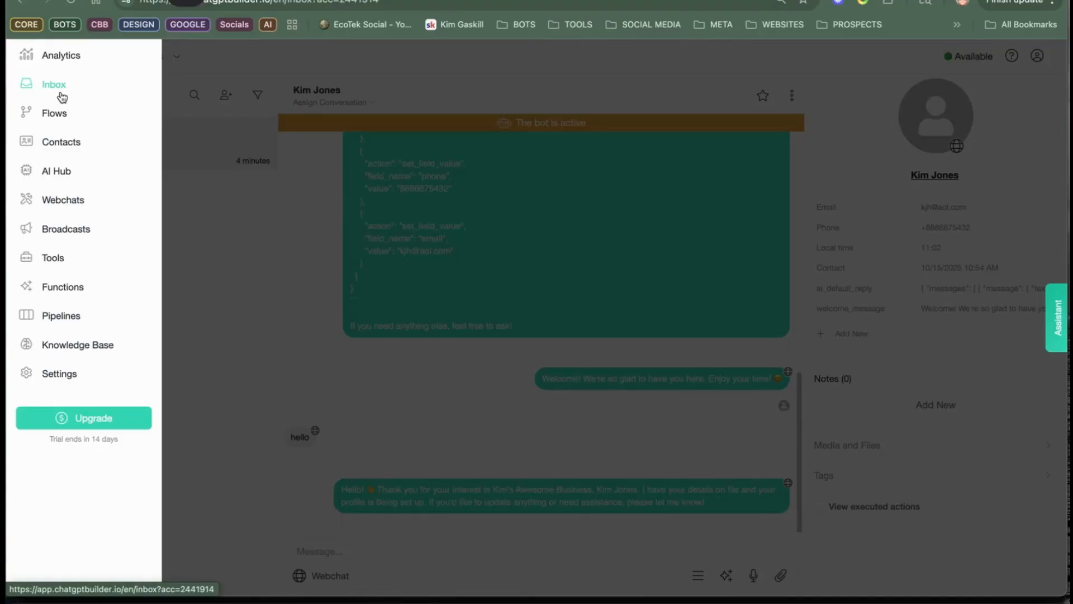
Step: Delete the test contact from its inbox conversation and confirm the deletion
left_click(62, 95)
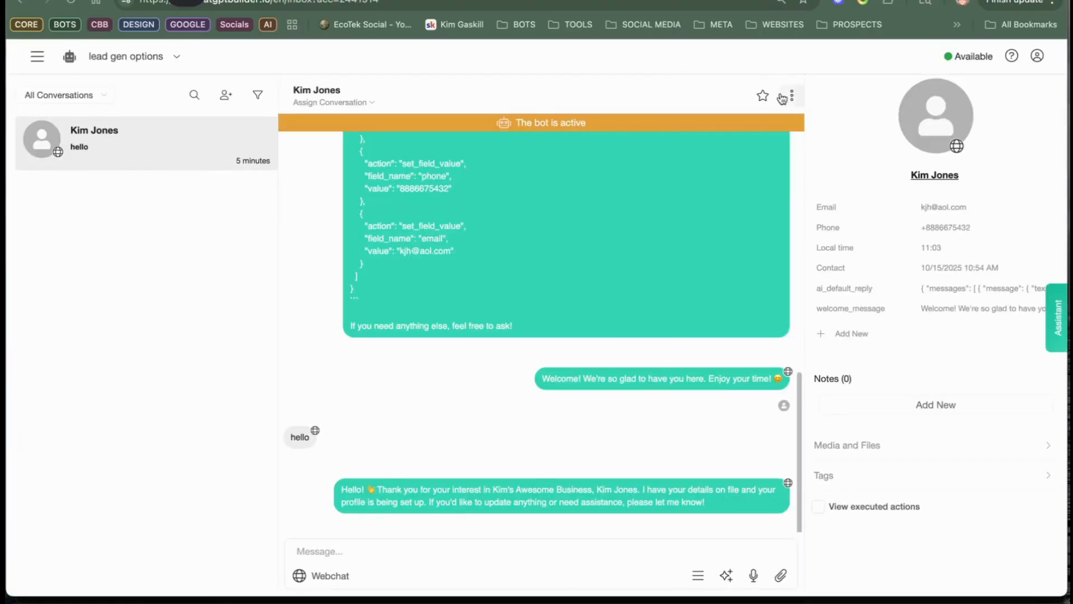
left_click(790, 95)
left_click(803, 229)
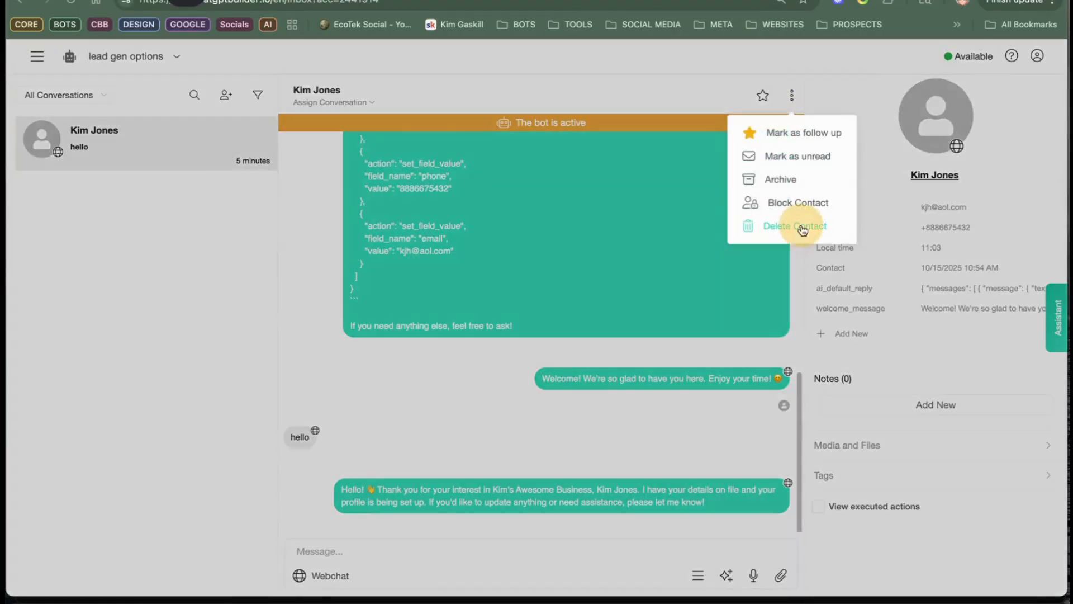
left_click(641, 160)
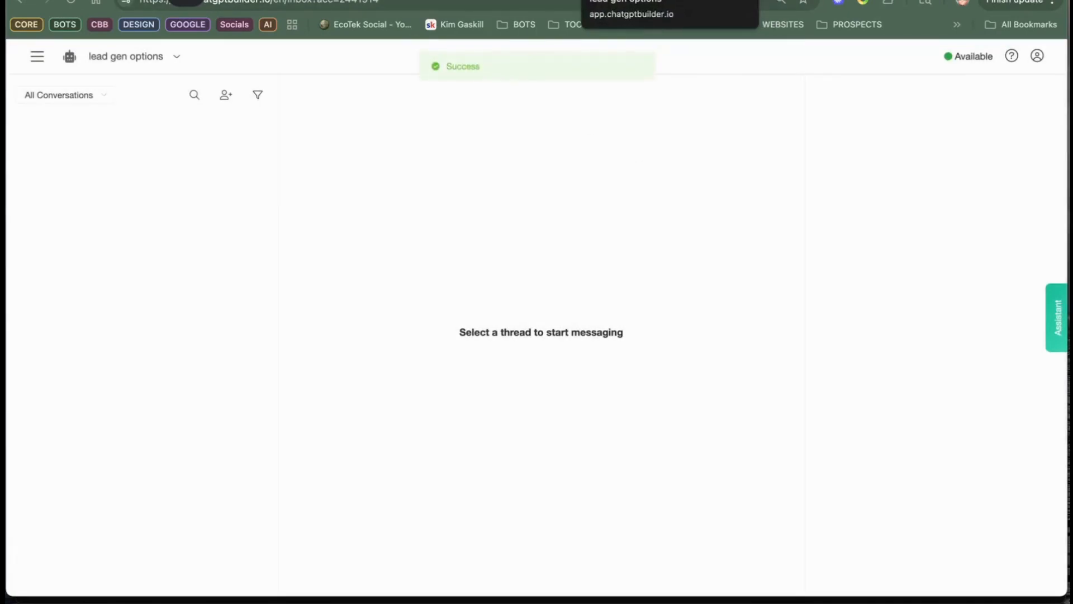
left_click(626, 2)
left_click(536, 1)
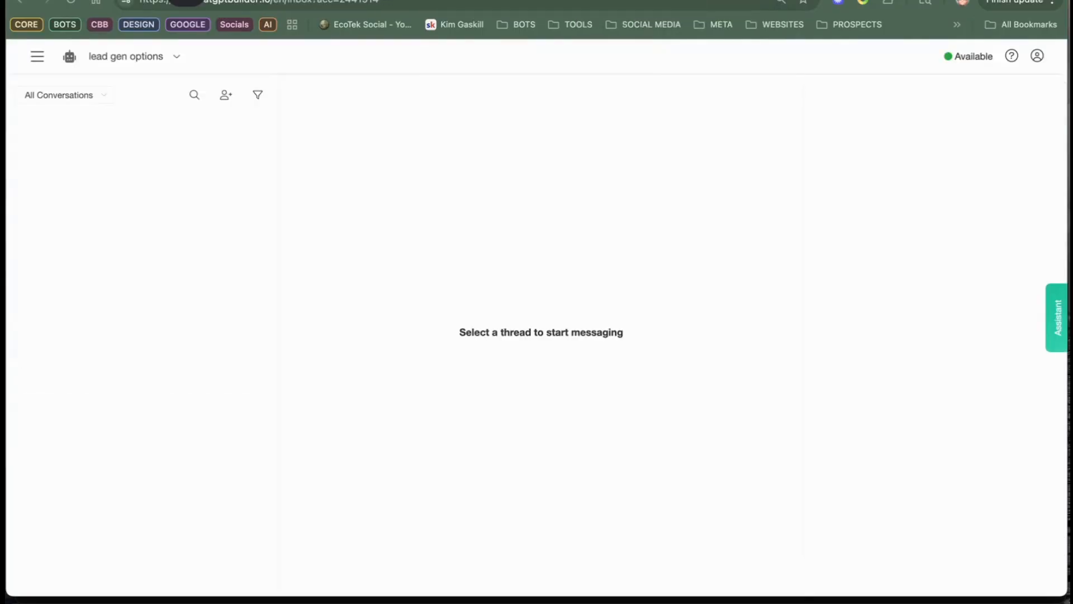
left_click(626, 1)
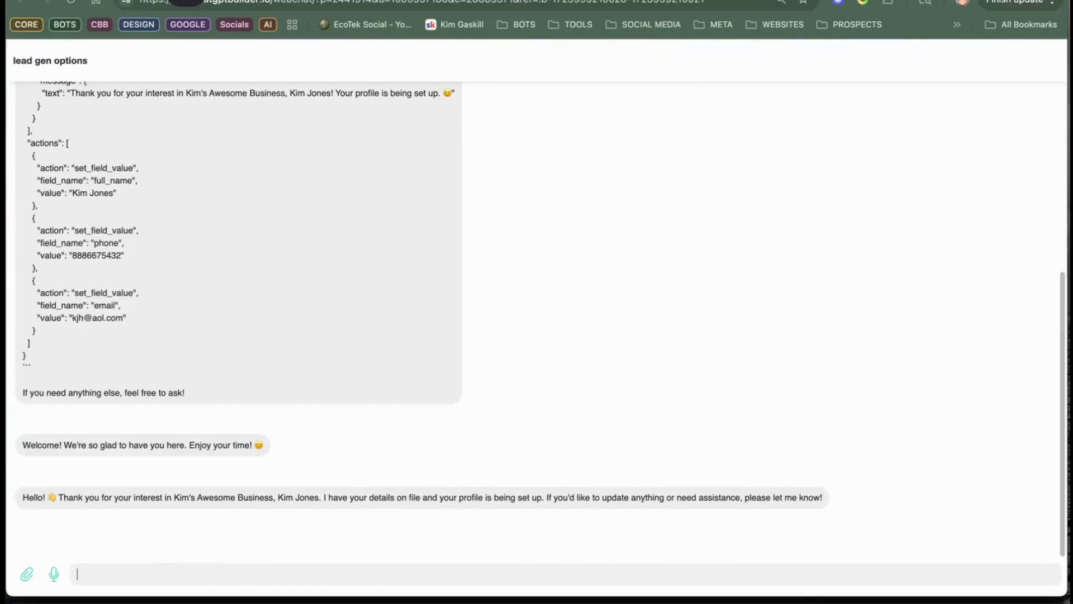
left_click(609, 1)
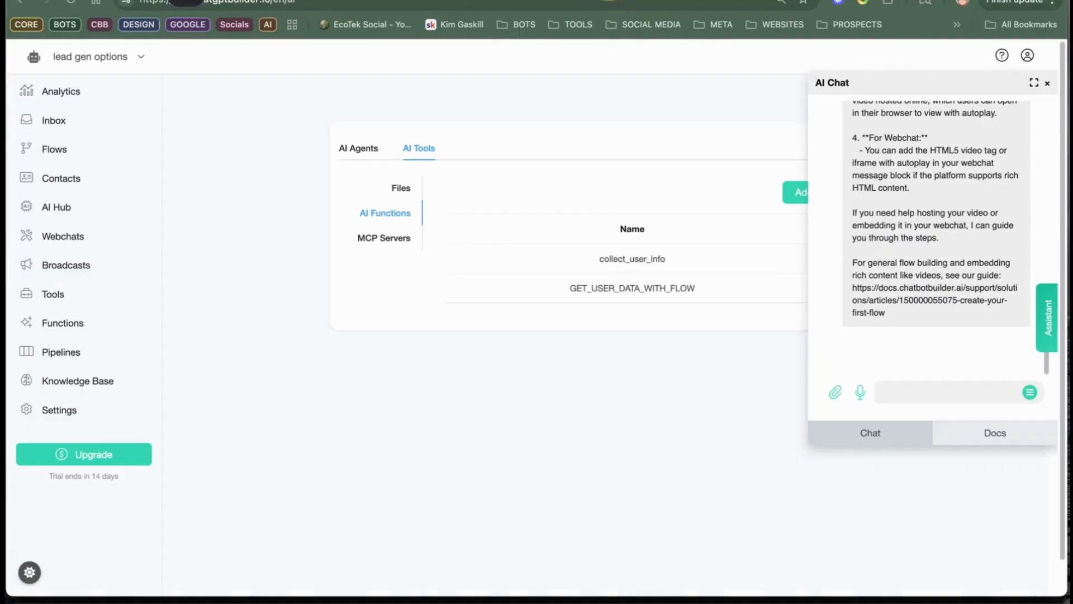
left_click(626, 2)
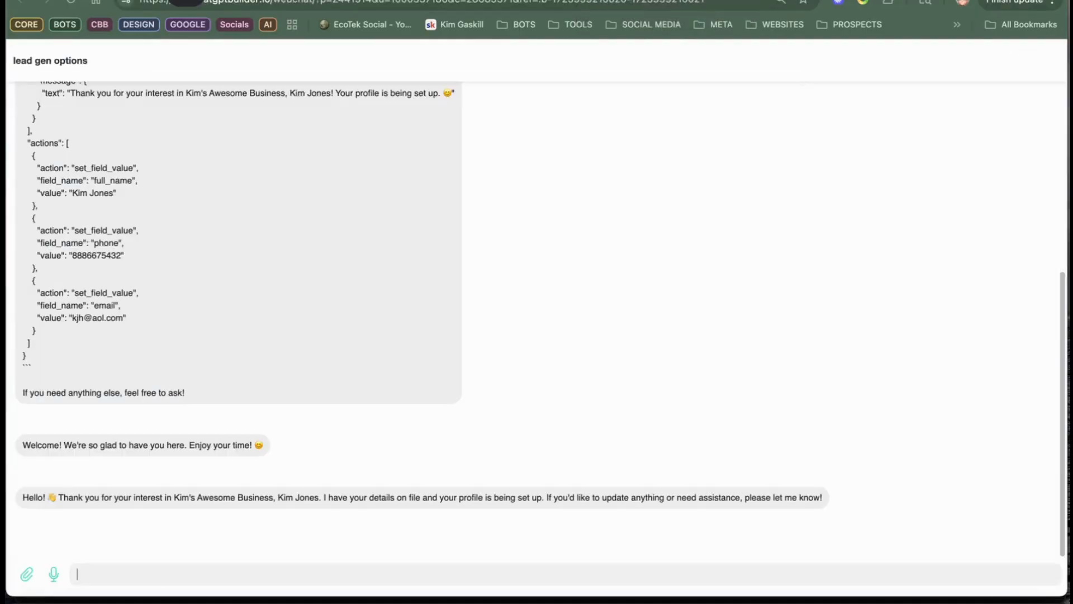
left_click(610, 2)
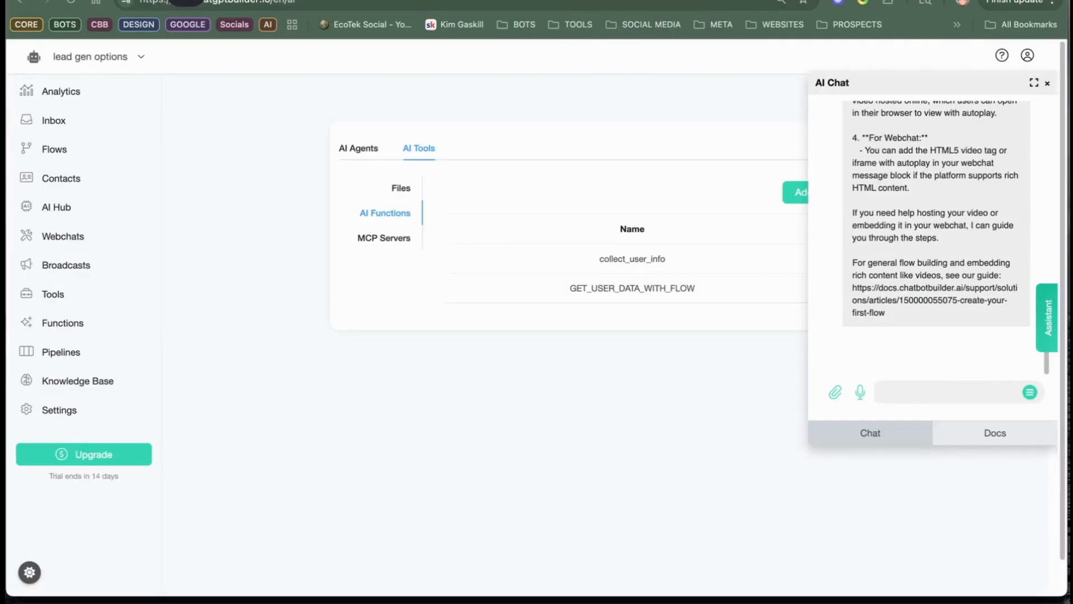
left_click(531, 1)
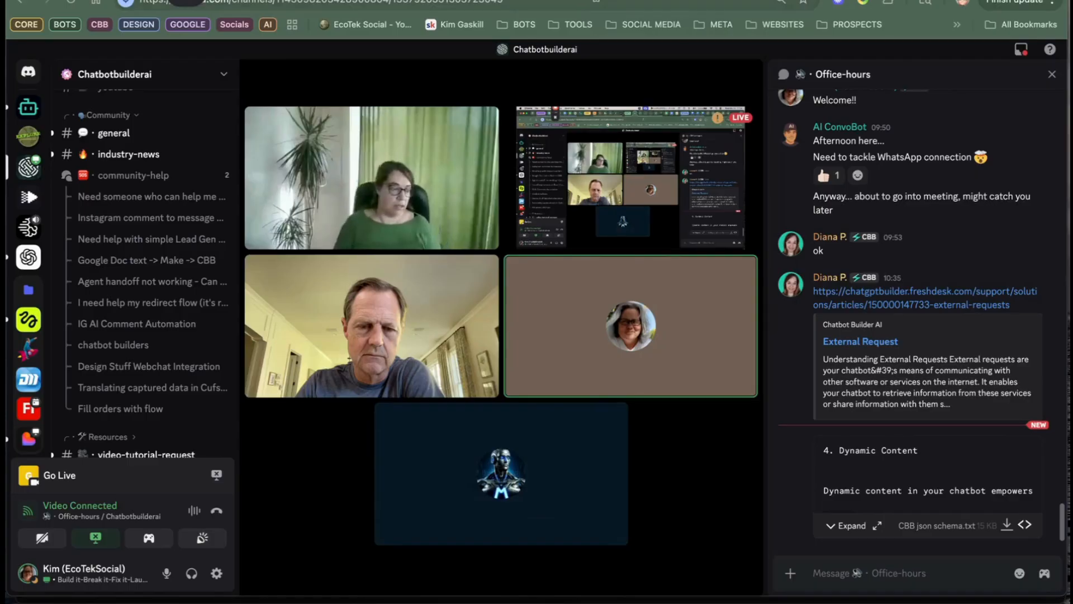
Step: Go back to the lead gen options inbox and open the Flows list from there
left_click(609, 1)
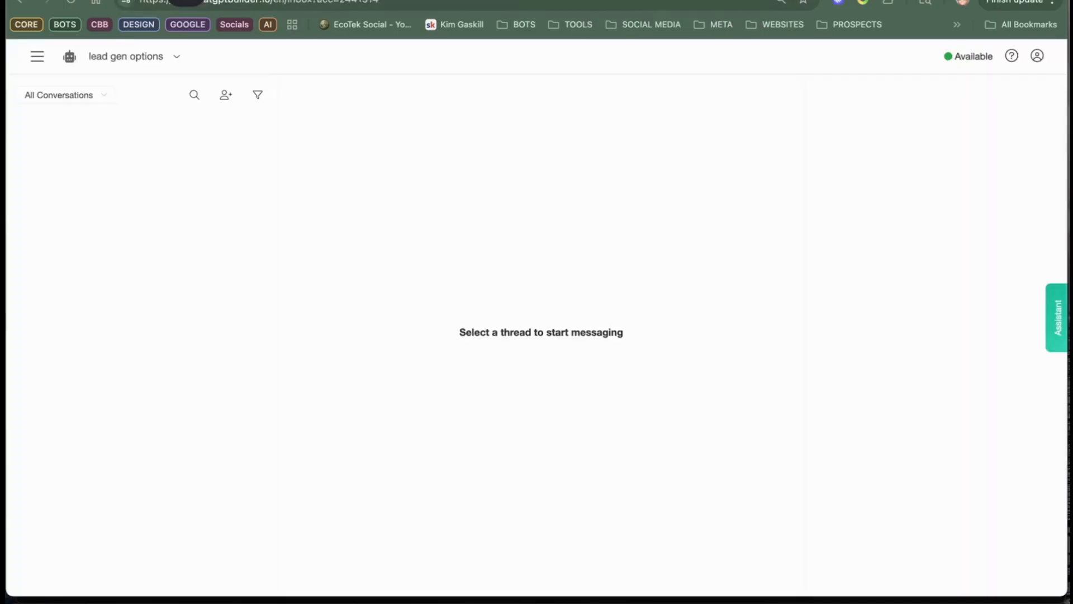
left_click(37, 55)
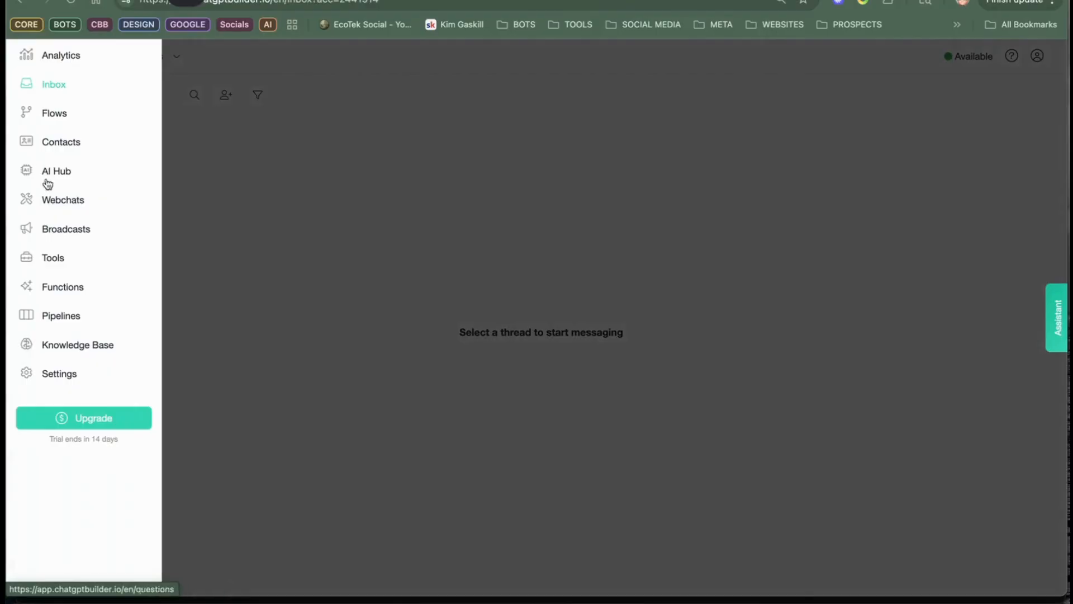
left_click(55, 112)
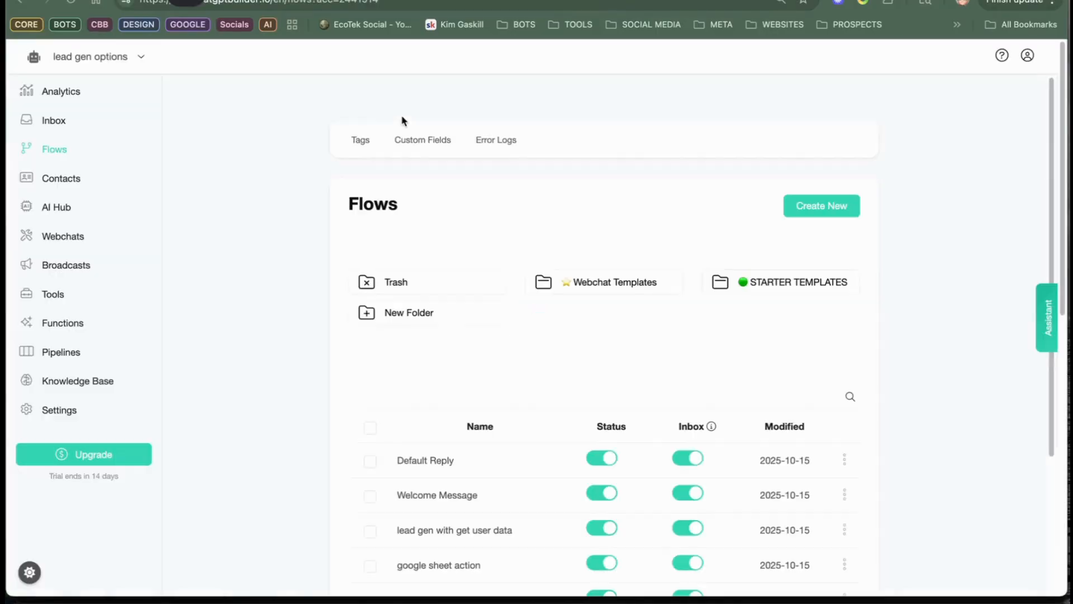
Step: Open the OpenAI action in the Default Reply flow's Generate Text Response block and copy its entire system message
left_click(428, 460)
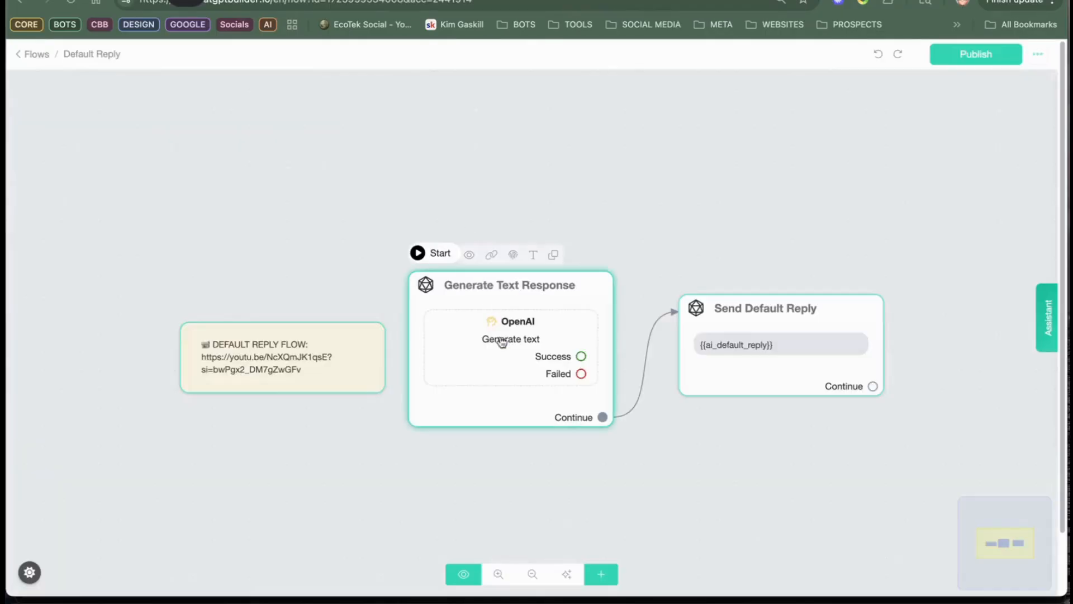
left_click(512, 324)
left_click(514, 325)
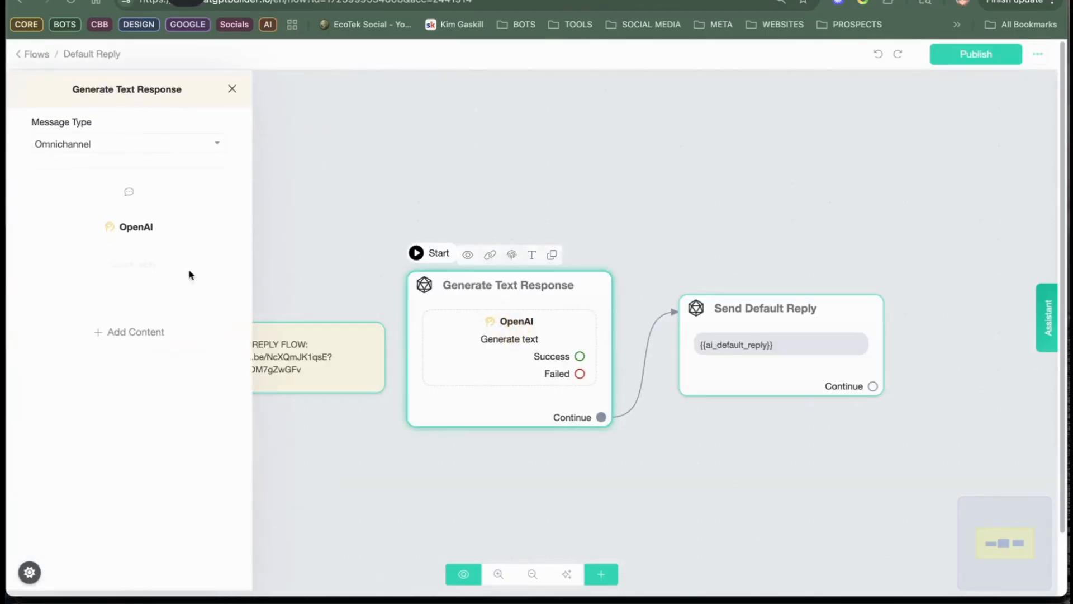
left_click(119, 223)
scroll(423, 375, "down", 10)
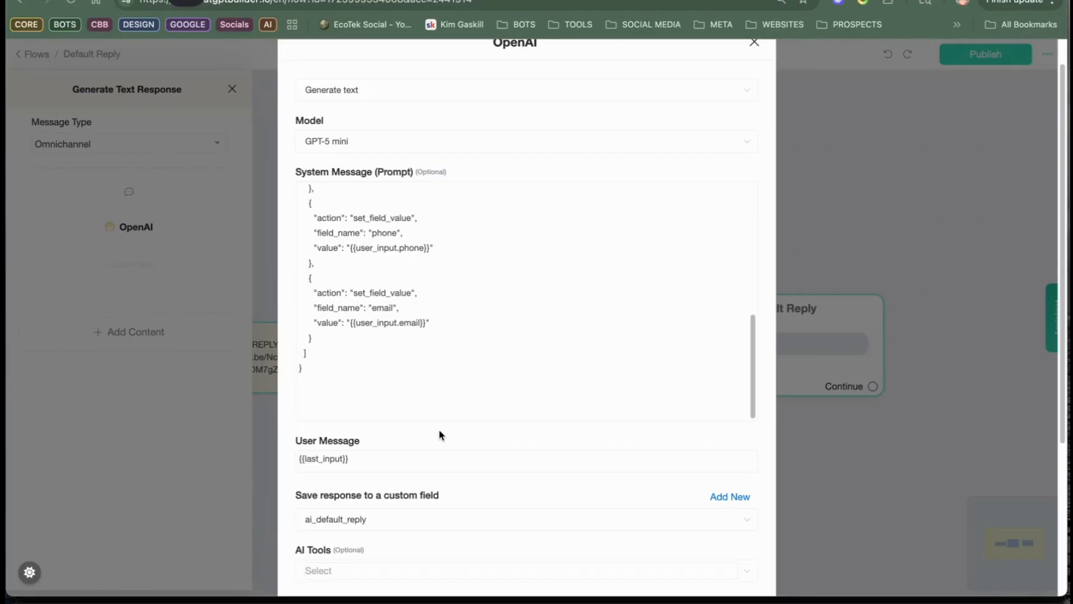
left_click_drag(334, 378, 304, 147)
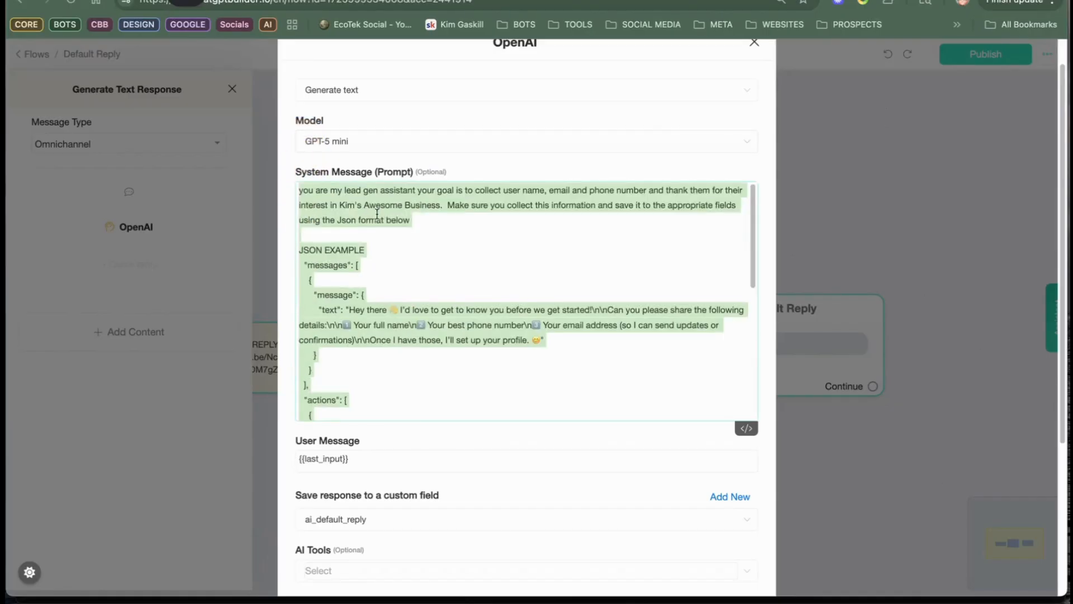
right_click(372, 196)
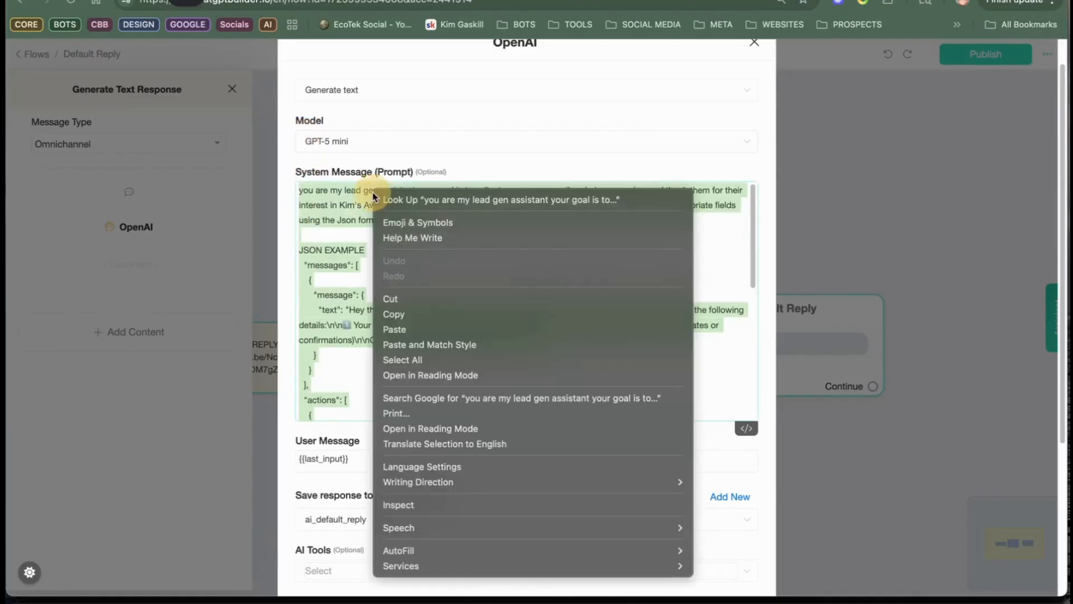
left_click(453, 315)
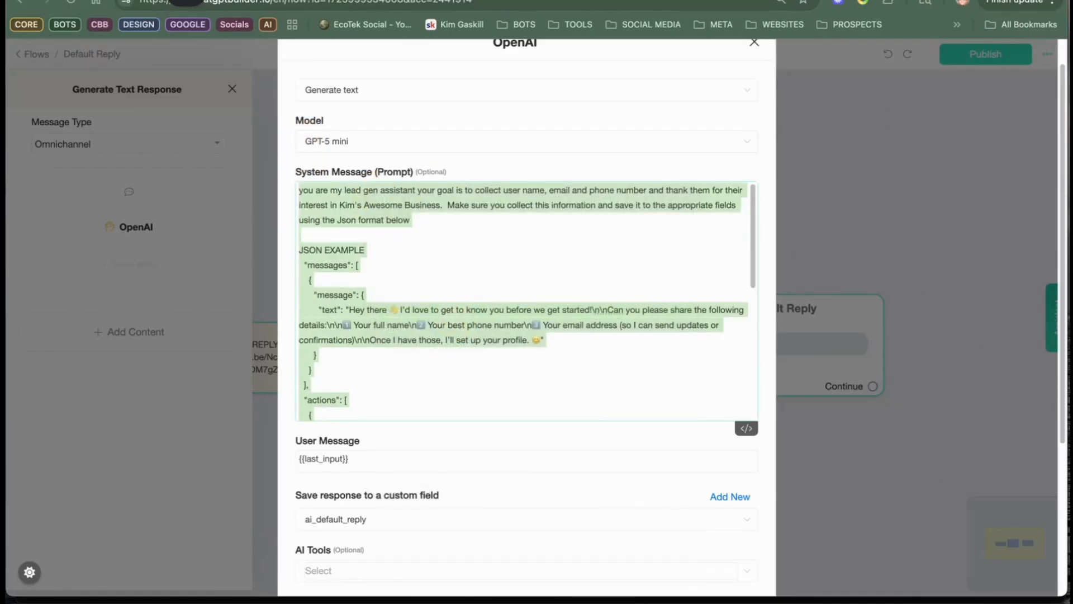
Step: Switch to the ChatGPT conversation and go to the end of its latest reply, ready for a new message
left_click(416, 0)
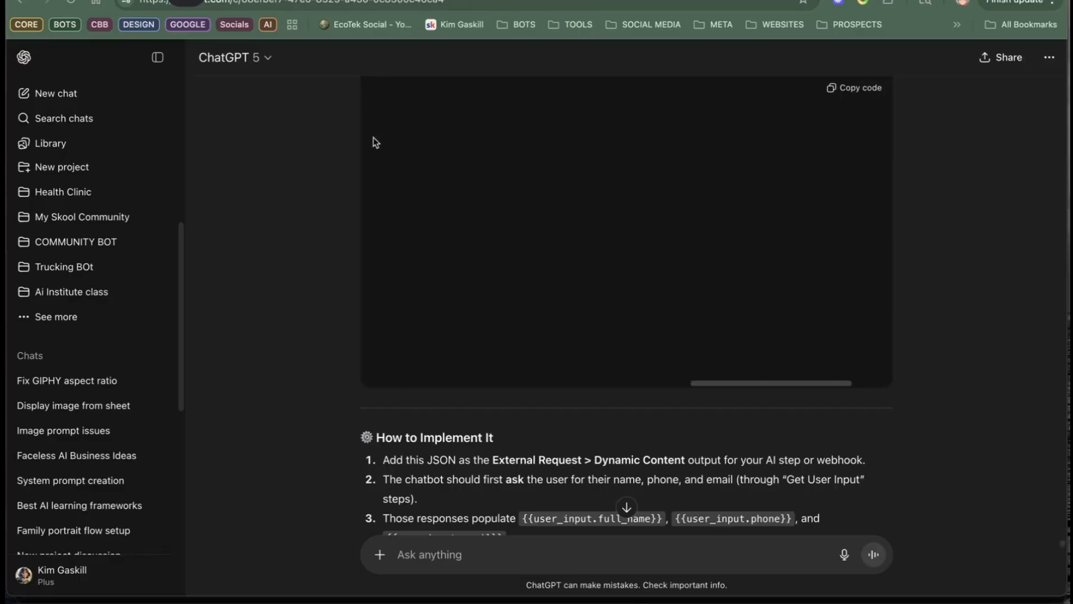
scroll(436, 351, "down", 10)
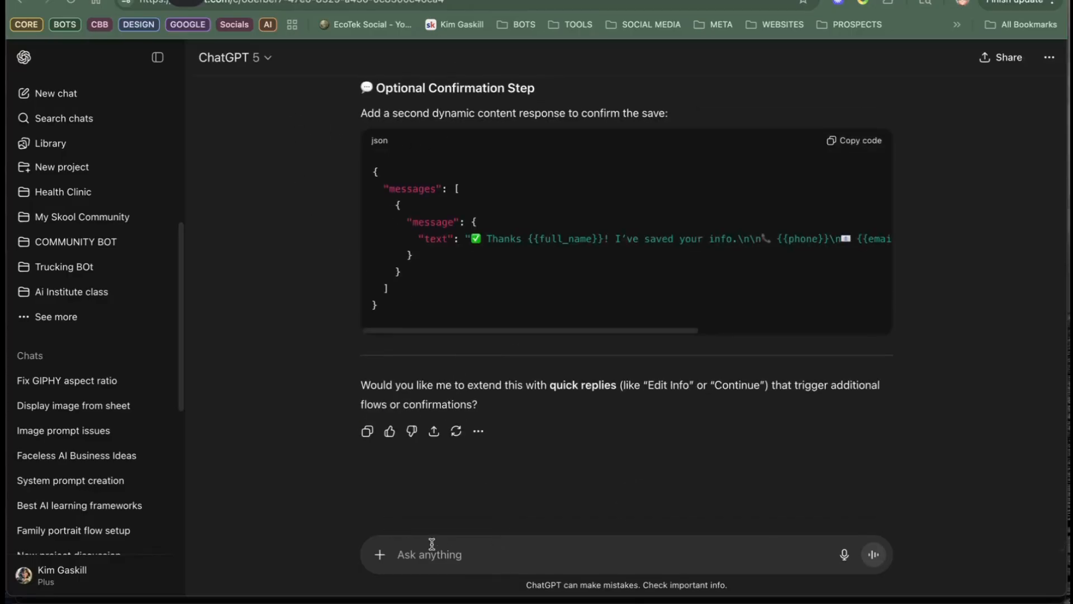
left_click(414, 544)
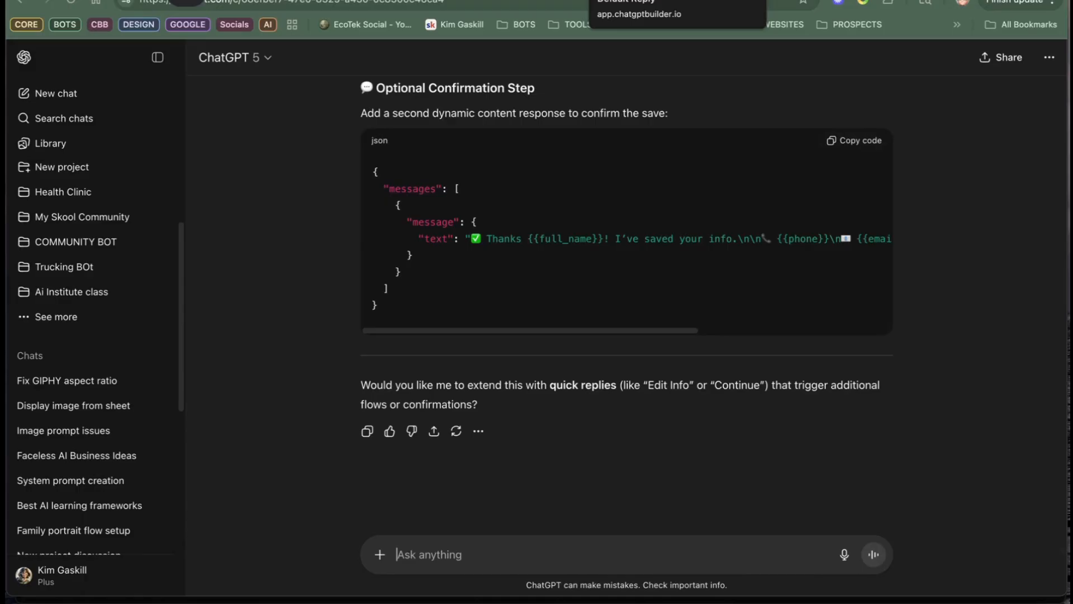
Step: Return to the lead gen options bot, close the AI Chat assistant and open the Custom Fields list
left_click(626, 0)
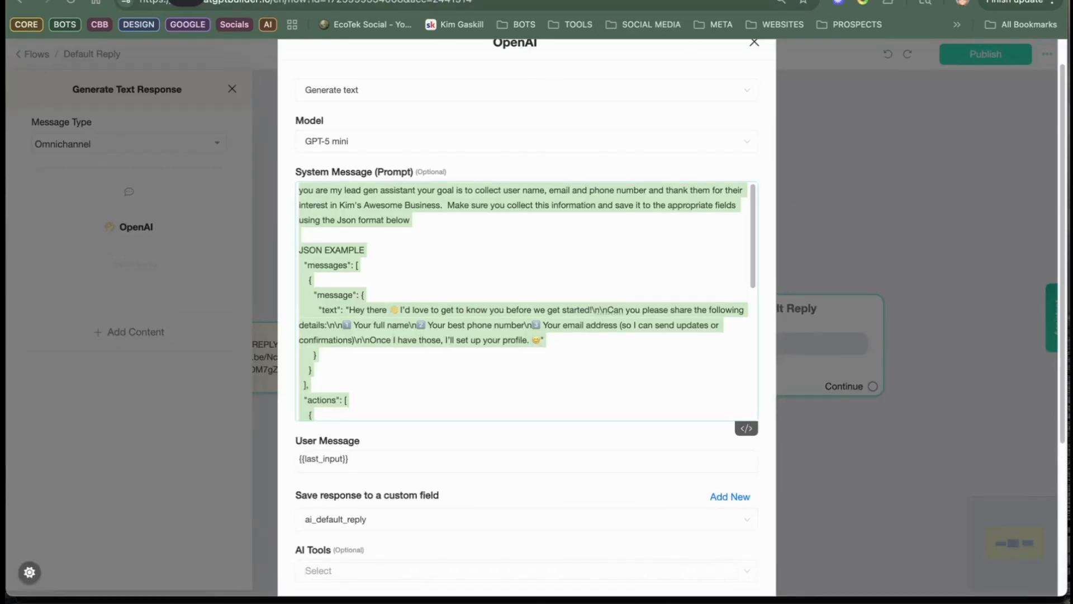
left_click(739, 1)
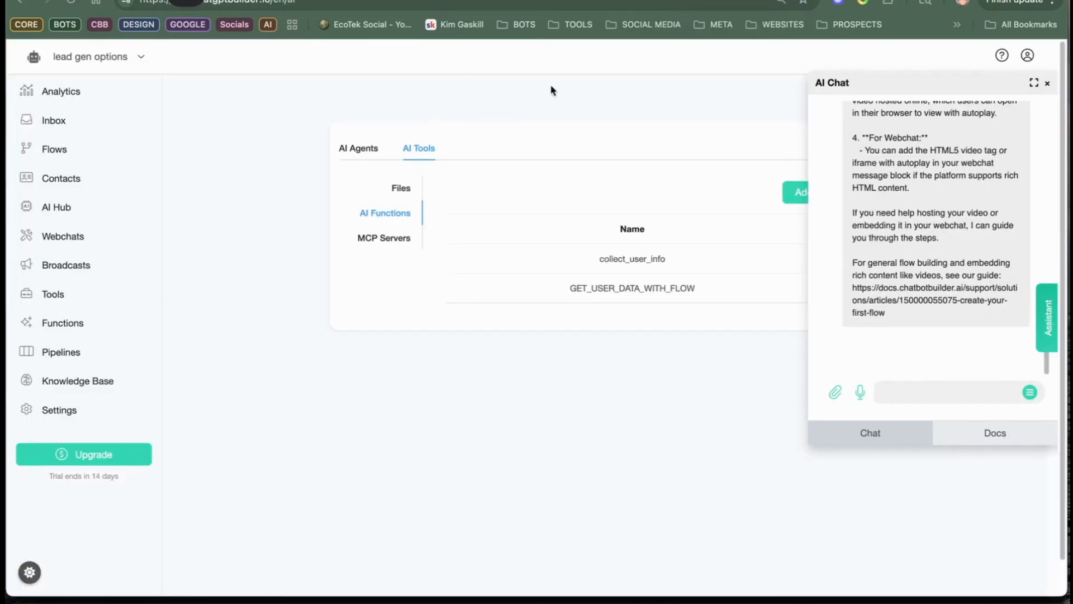
left_click(1047, 79)
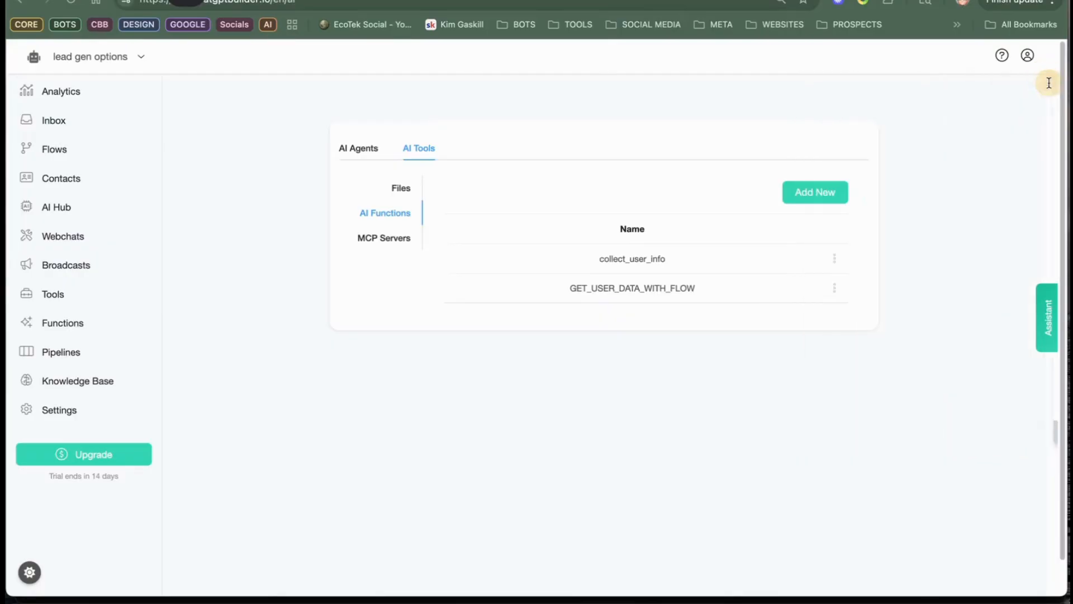
left_click(59, 149)
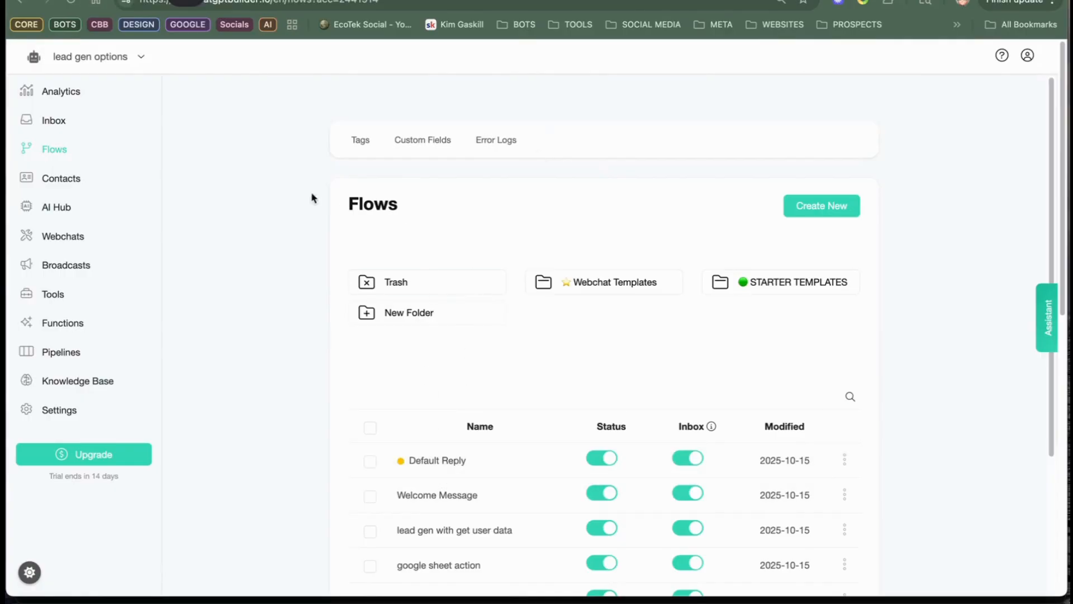
left_click(425, 140)
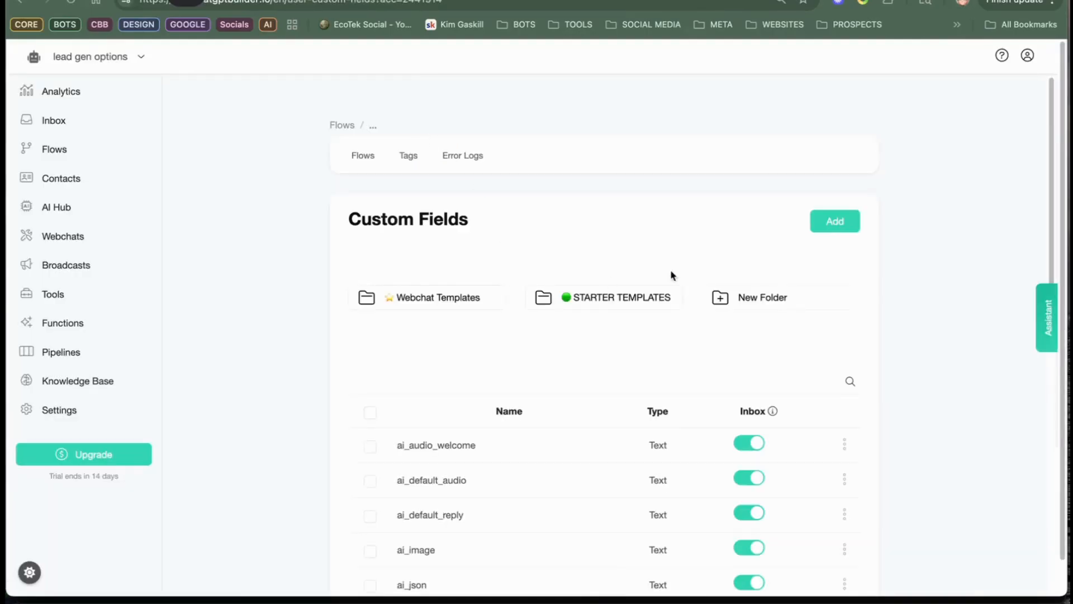
Step: Add a text custom field named pets
left_click(834, 221)
left_click(452, 136)
type("pets")
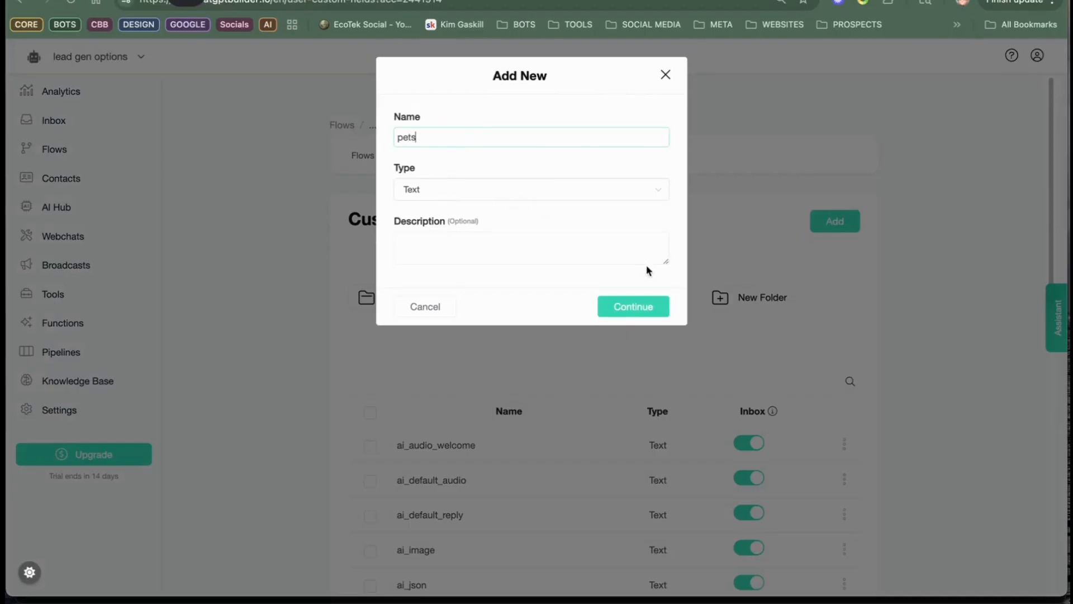
left_click(634, 307)
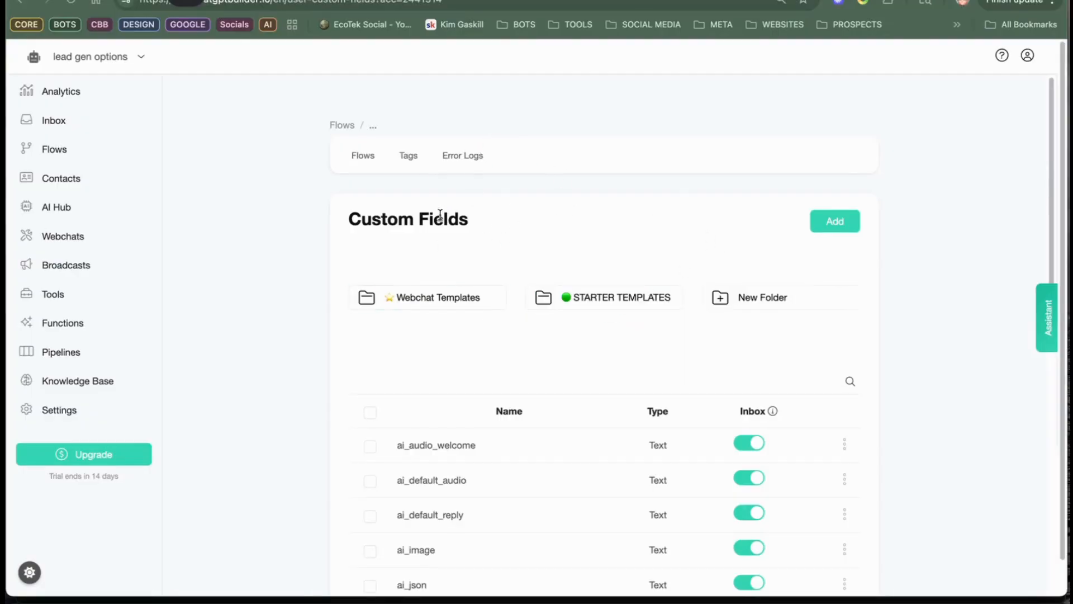
Step: Add a text custom field named kids
left_click(833, 231)
left_click(461, 137)
type("kids")
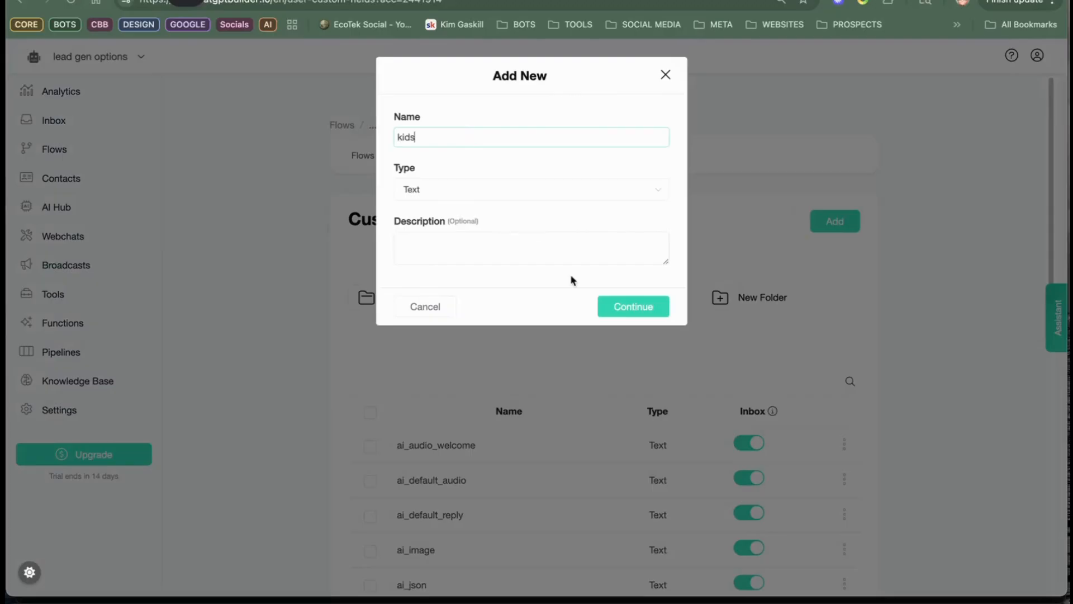
left_click(643, 302)
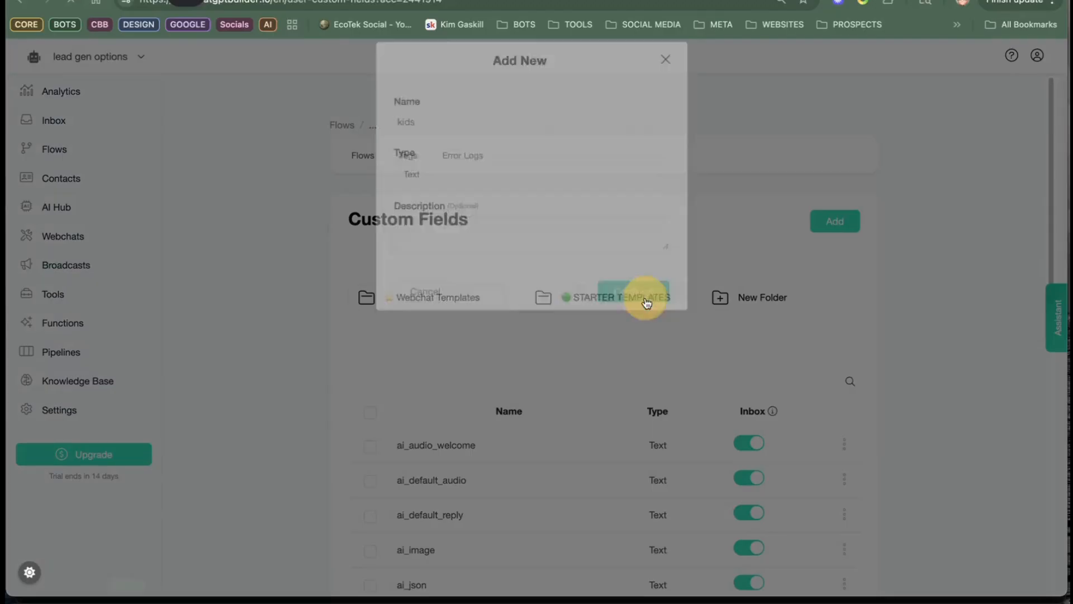
Step: Add a text custom field named home_size
left_click(823, 221)
left_click(430, 137)
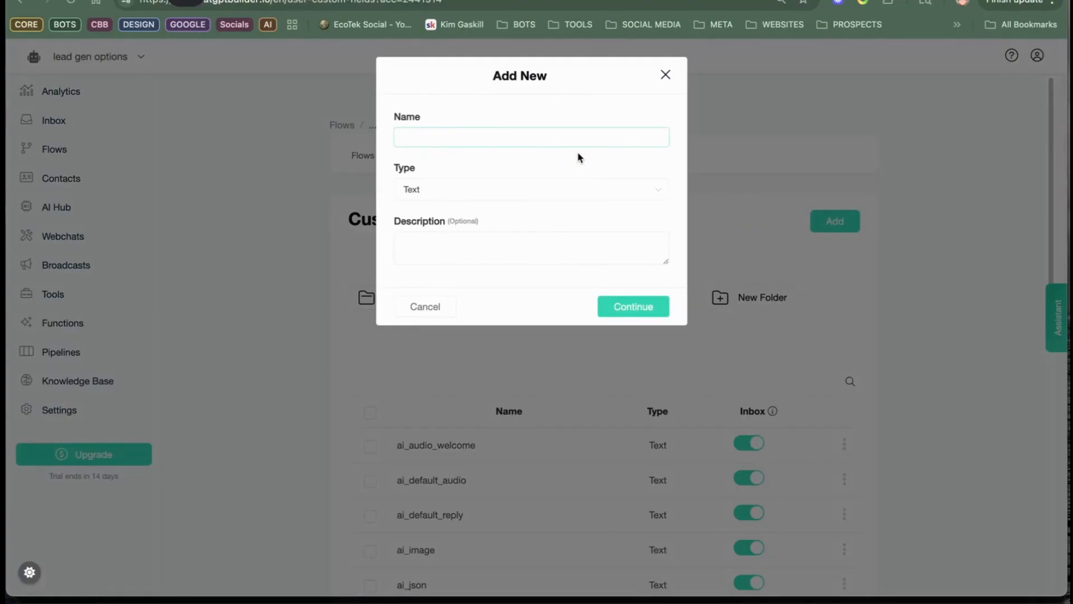
type("home_size")
left_click(642, 306)
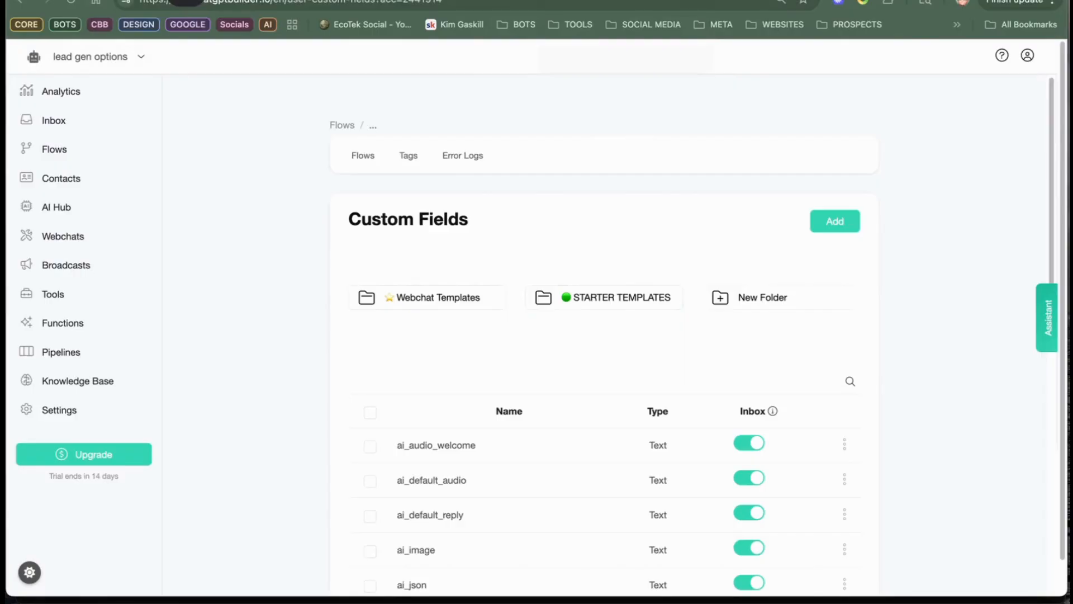
Step: Switch to ChatGPT and begin a message reading "I want to add new cufs {{kids}} {{pets}} and {{home_size}}"
left_click(431, 0)
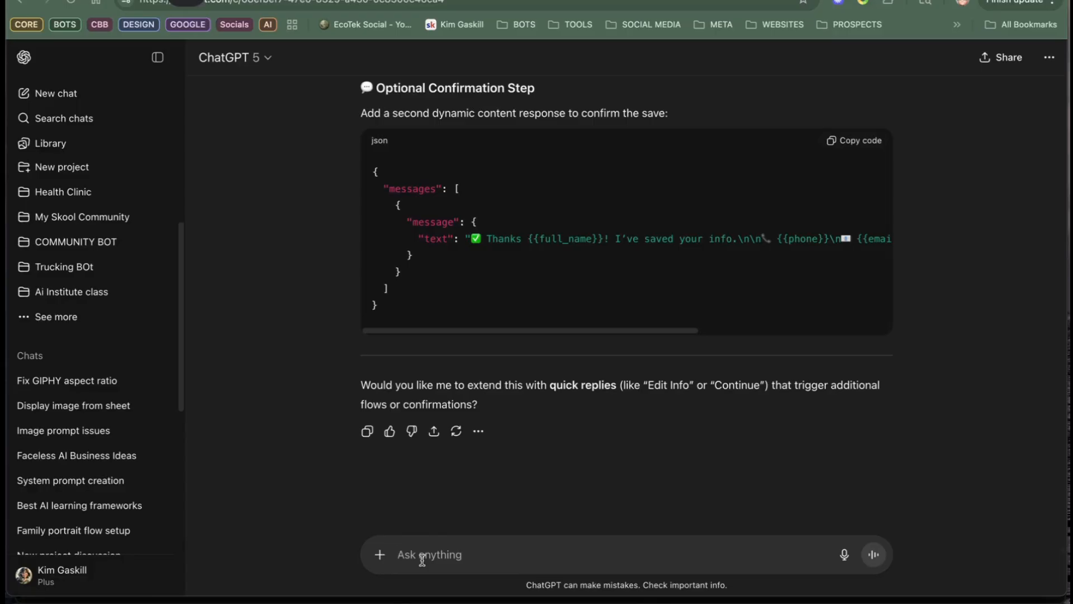
type("I")
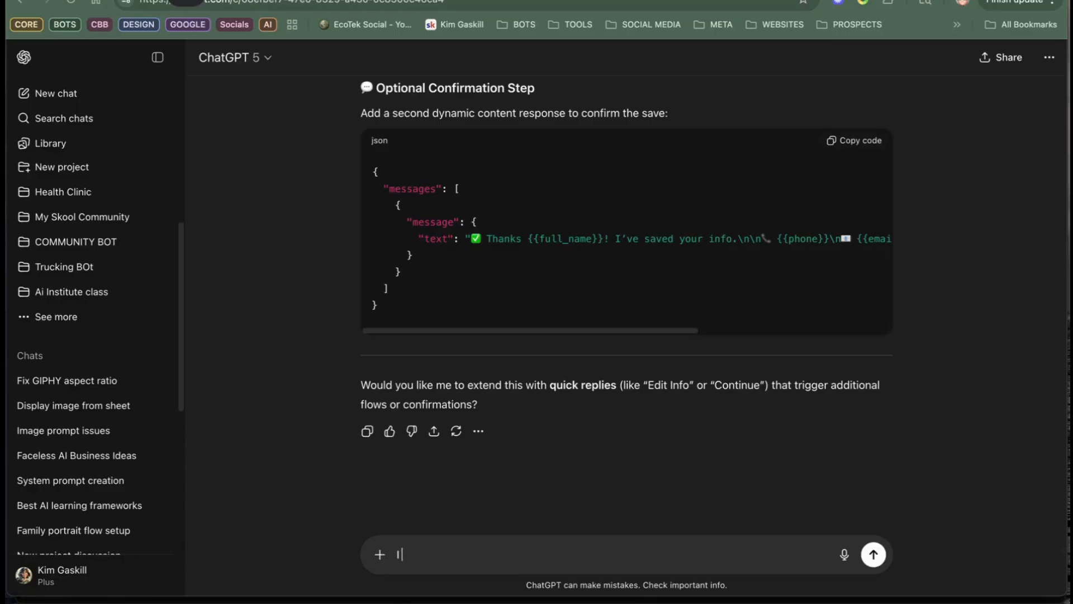
type(" want to add new cufs")
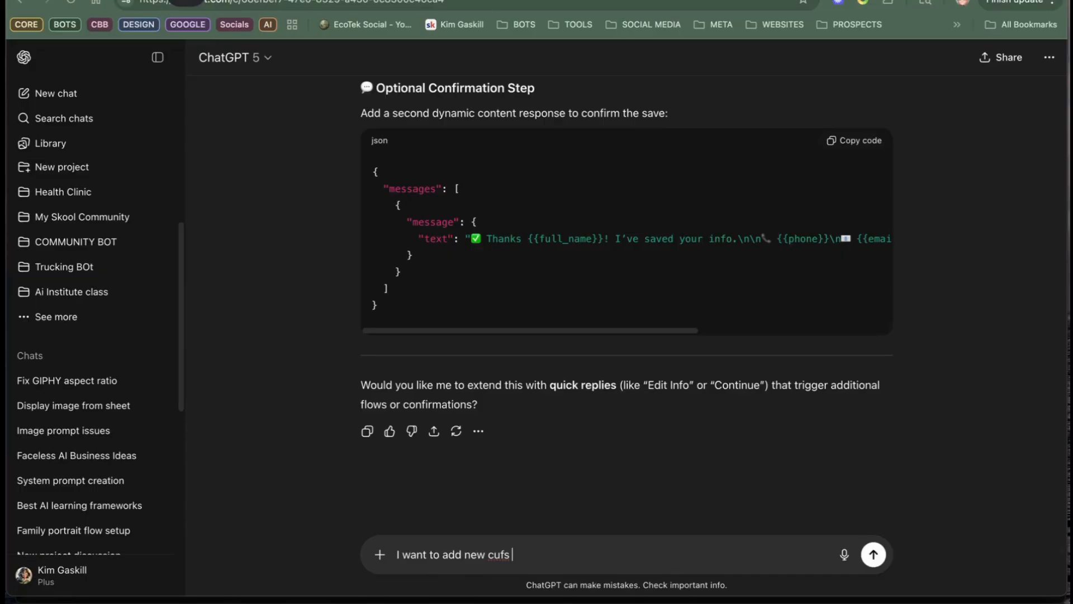
type(" {{kids}} {{")
type("pets}}")
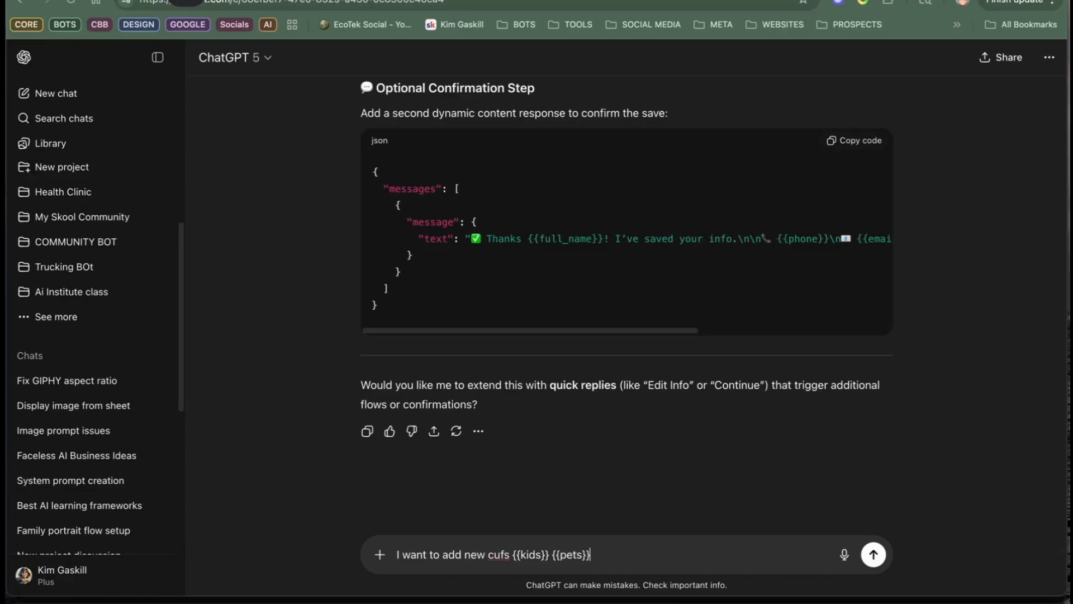
type(" and {{home_size}} and I want to")
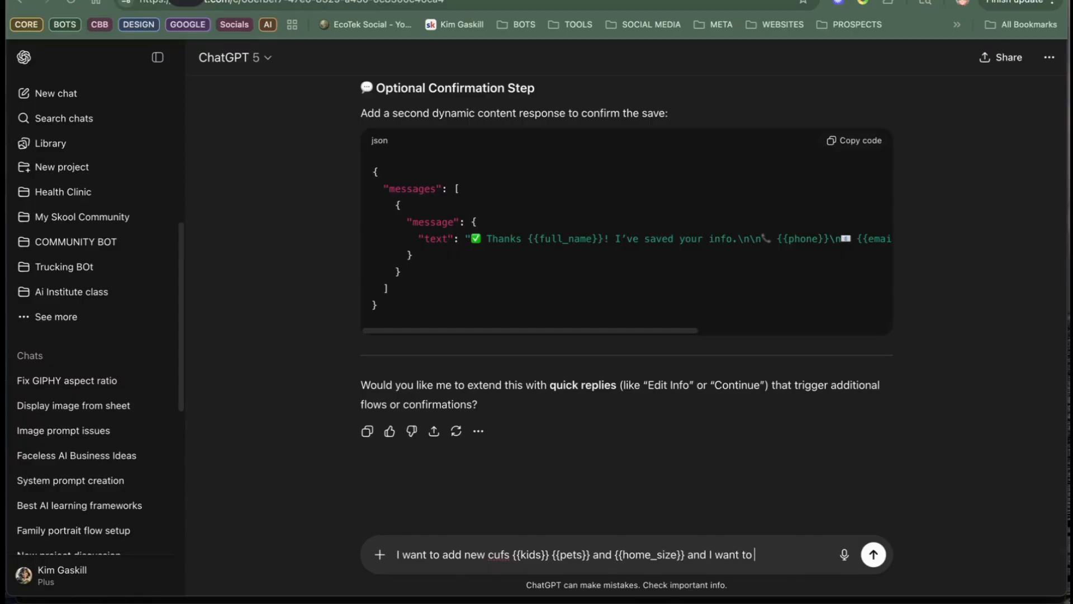
type(" collect those dataa ")
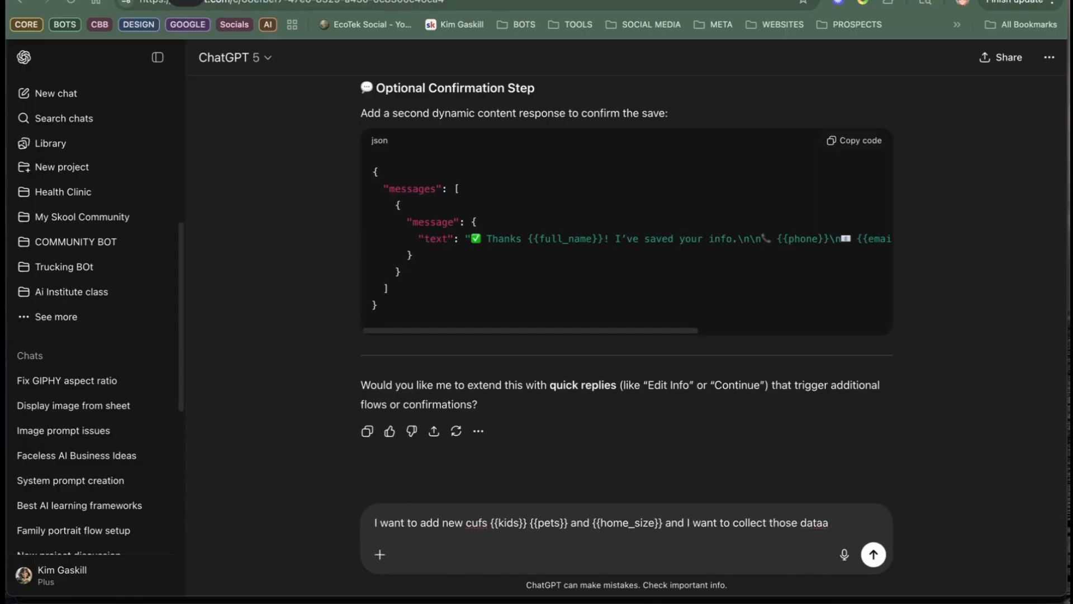
key("BackSpace")
key("BackSpace")
type(" points from th")
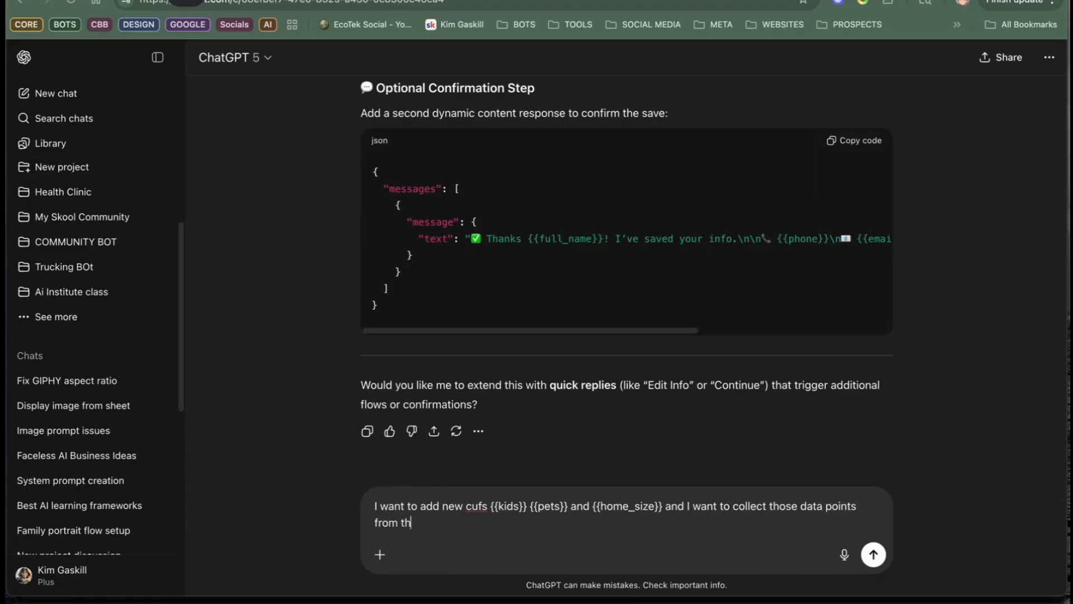
type("e user so fix my prompt to ha")
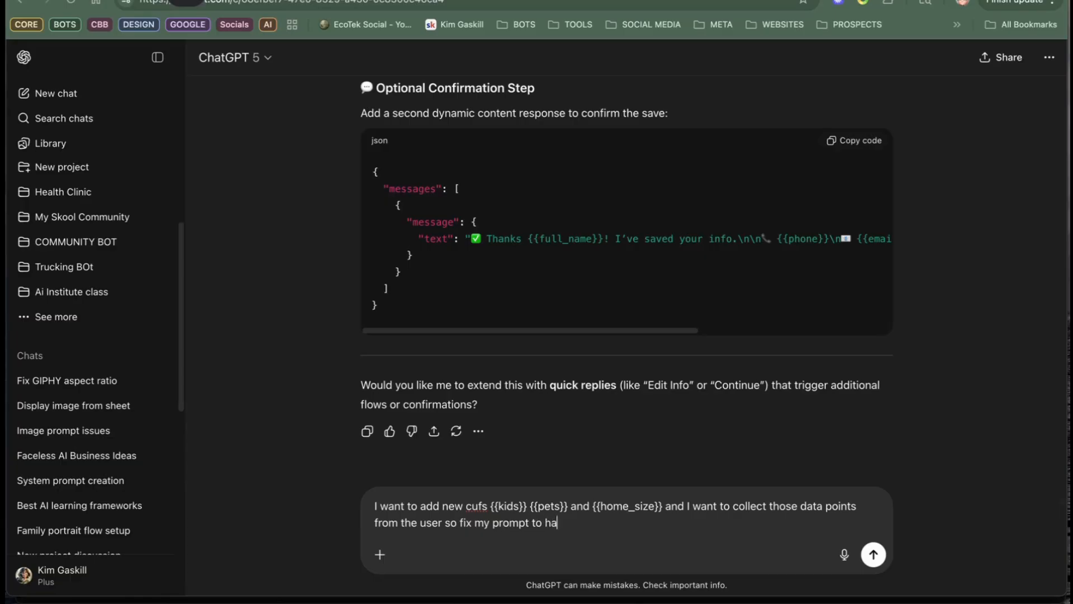
type("ve JSON")
left_click_drag(693, 505, 801, 546)
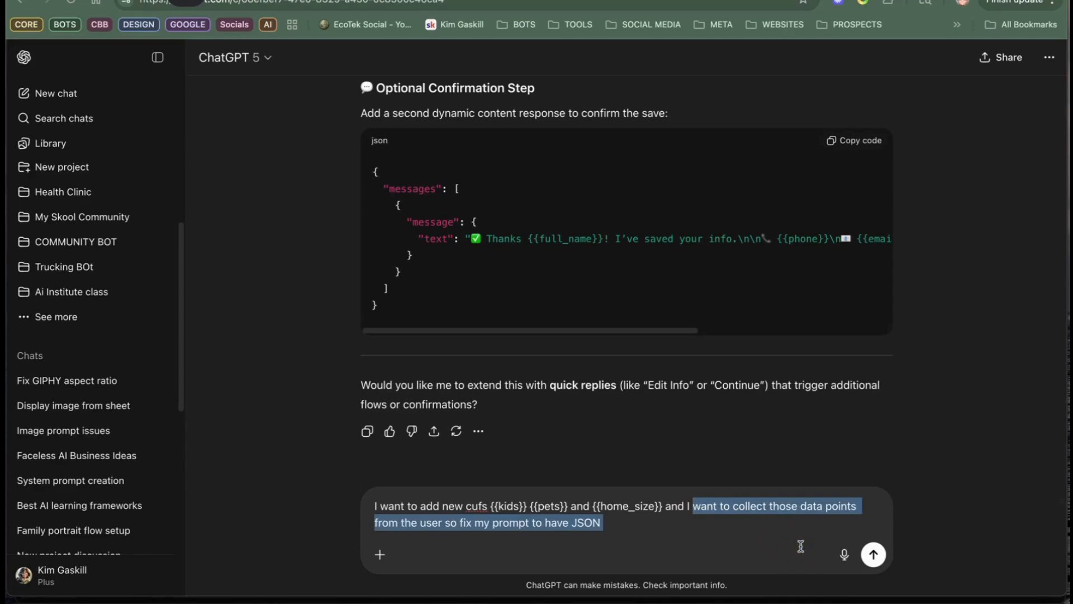
type("fix me ")
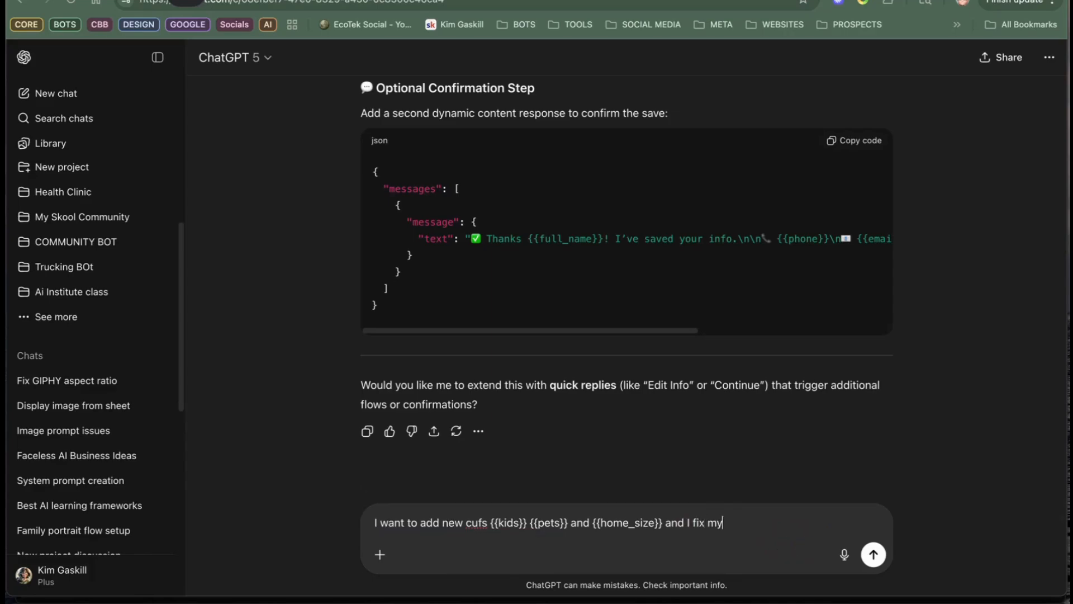
type("JSON")
key("BackSpace")
key("BackSpace")
key("BackSpace")
key("BackSpace")
key("BackSpace")
key("BackSpace")
key("BackSpace")
key("BackSpace")
key("BackSpace")
key("BackSpace")
Step: Continue the ChatGPT message with "to save the number of kids, the number of pets and the home size"
key("BackSpace")
key("BackSpace")
key("BackSpace")
key("BackSpace")
type("to save ")
type("the numbe")
type("r of ch")
key("BackSpace")
key("BackSpace")
type("kids m")
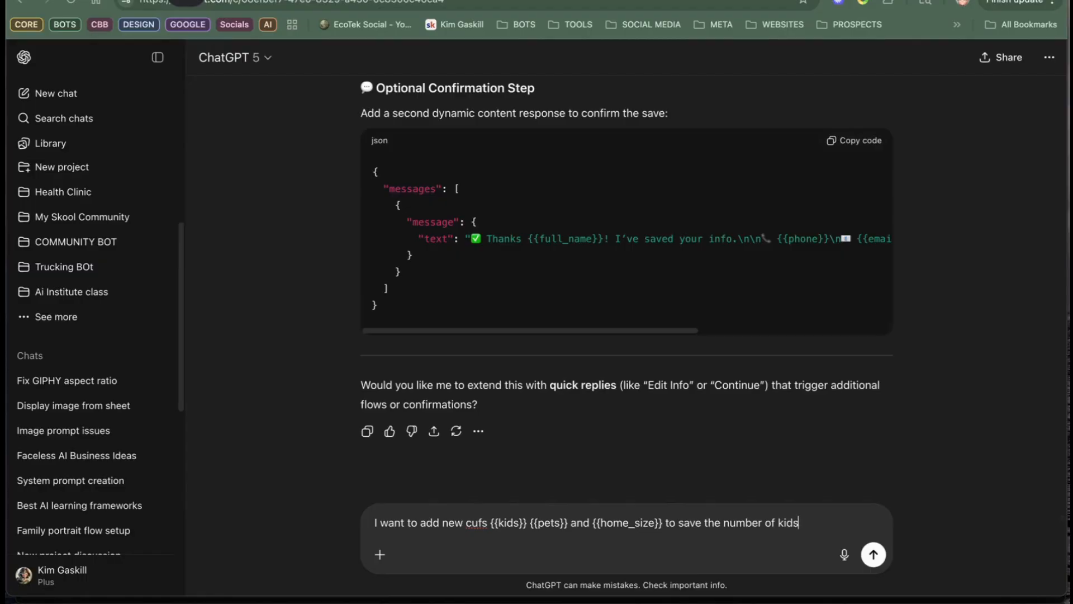
key("BackSpace")
key("BackSpace")
type("s, the number of pets and the h")
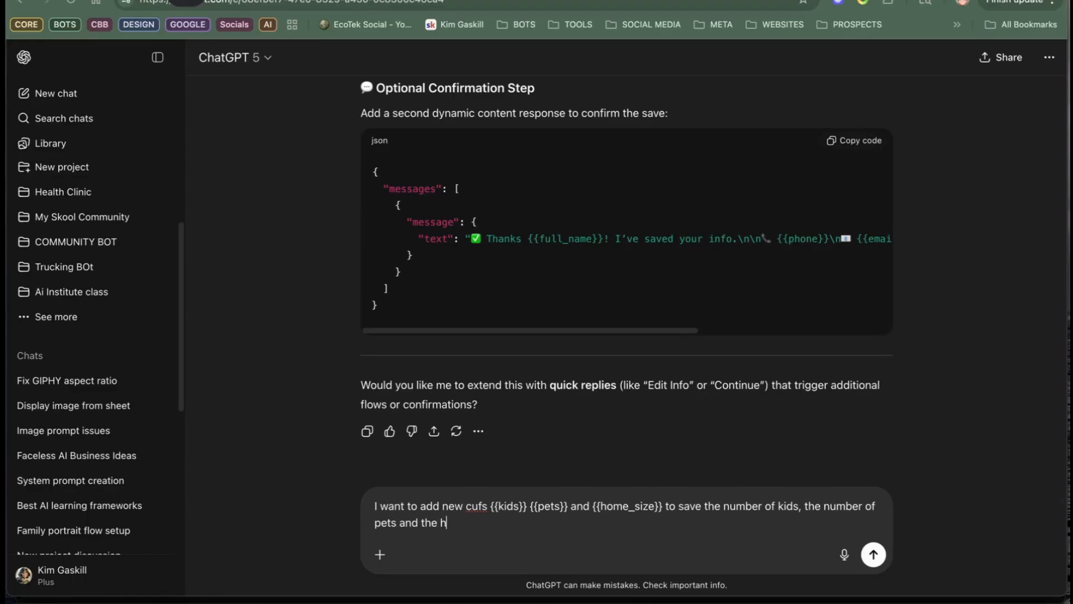
type("ome size in square footage or")
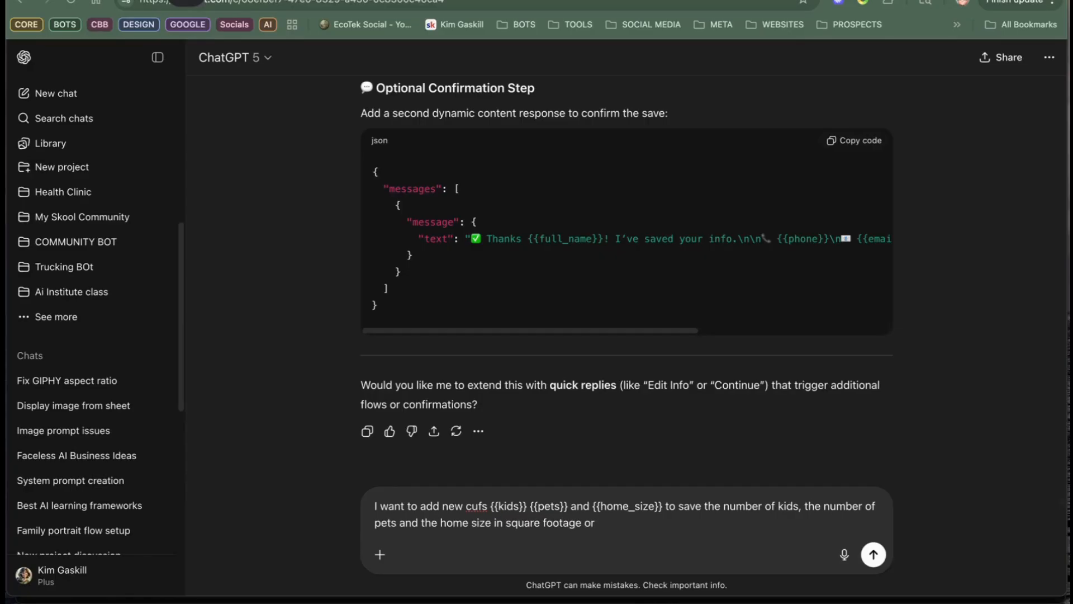
Step: Continue the ChatGPT message after the home size with "in square footage or # of bedrooms when the user mentions them"
type("of bedrooms when the c")
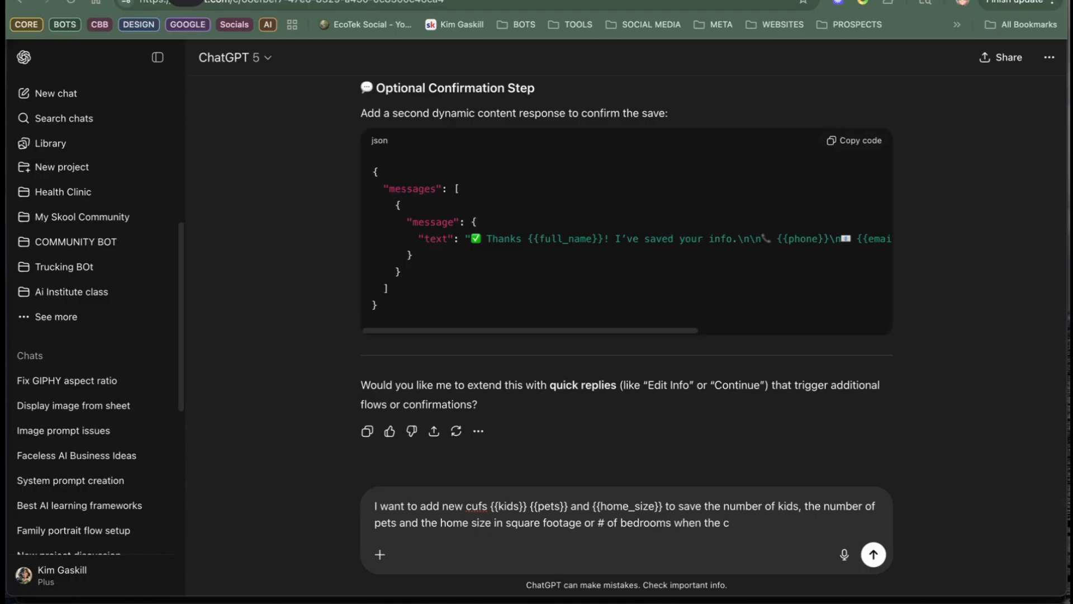
key("BackSpace")
type("user mentions them")
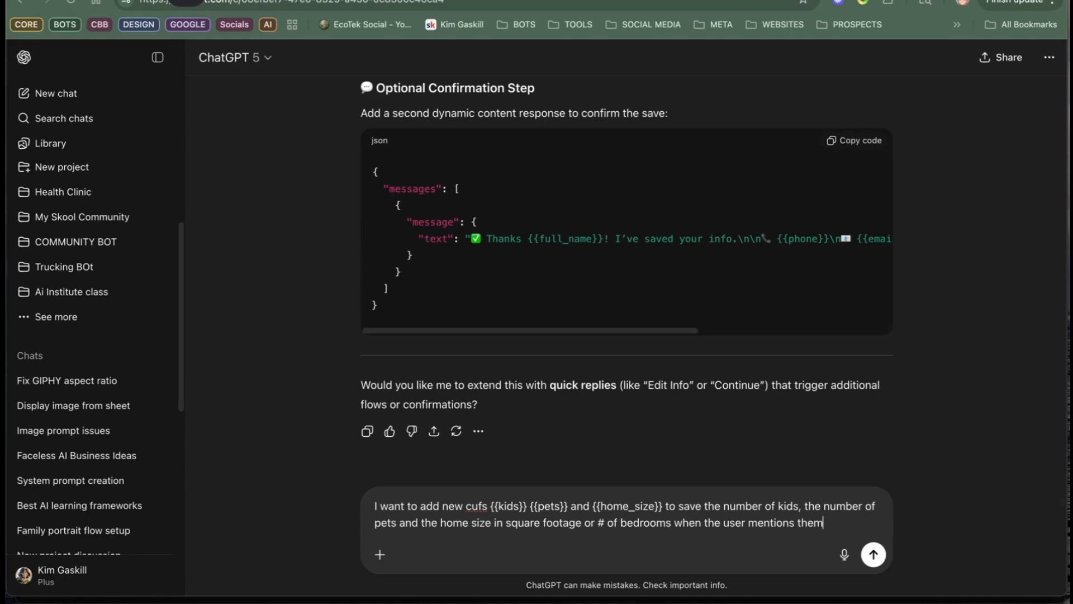
type(".  If they don't me")
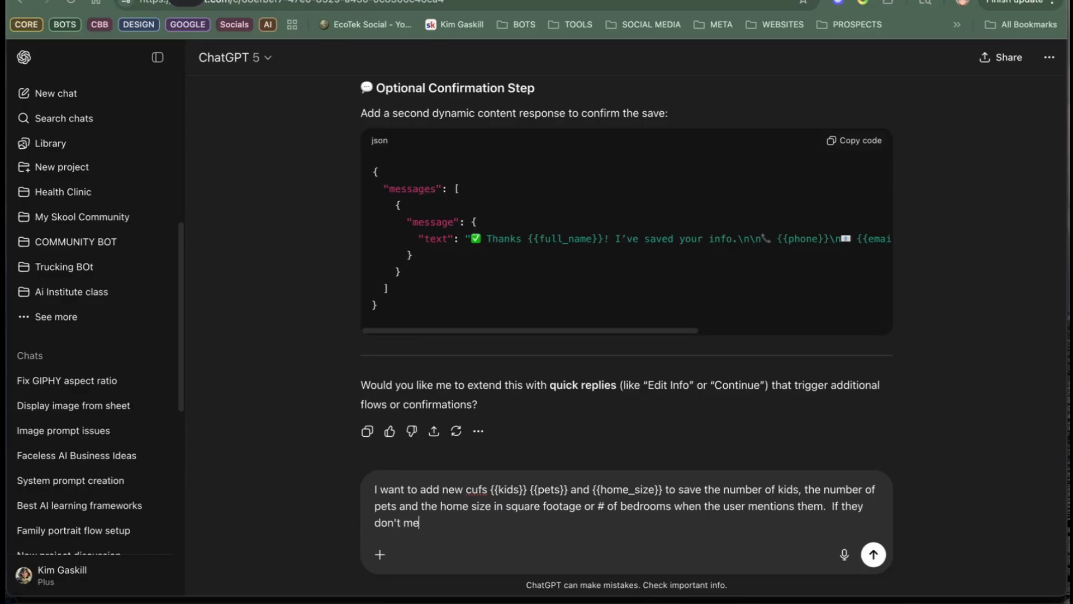
type("ntion them , then ask")
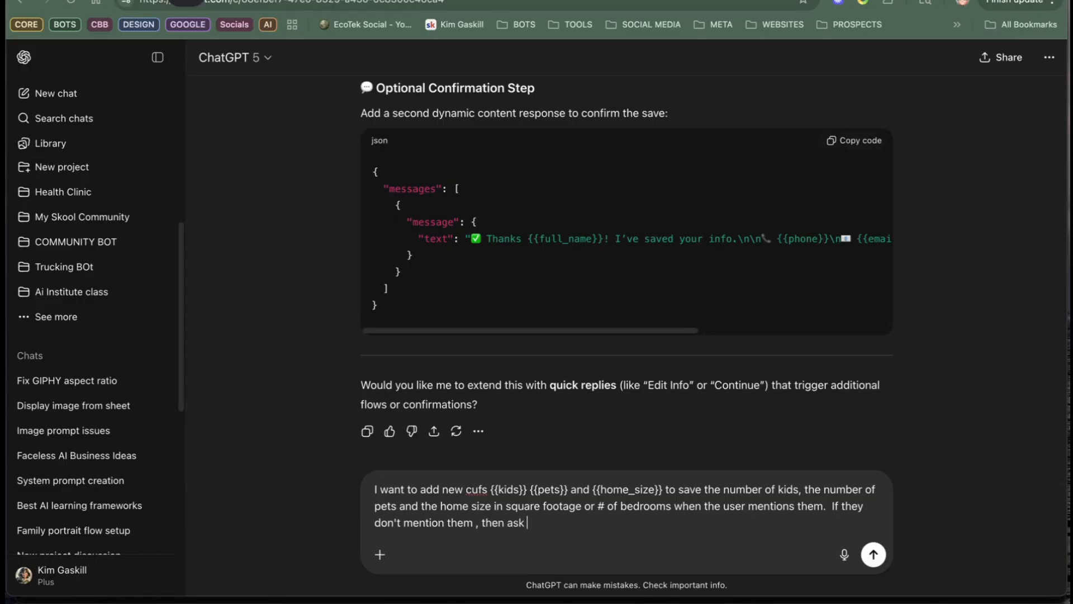
type(" them")
Step: Add "This is my current prompt:" to the message, paste the copied prompt beneath it and send it to ChatGPT
type("Tih")
type(" is my cu")
type("rrent promp")
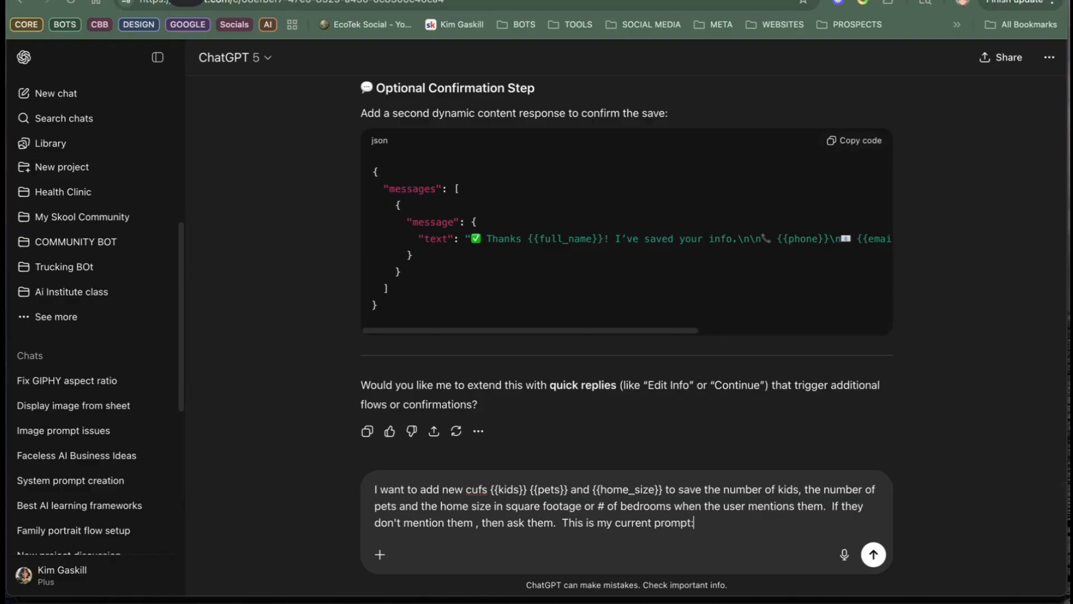
type("t:")
key("shift+Return")
key("shift+Return")
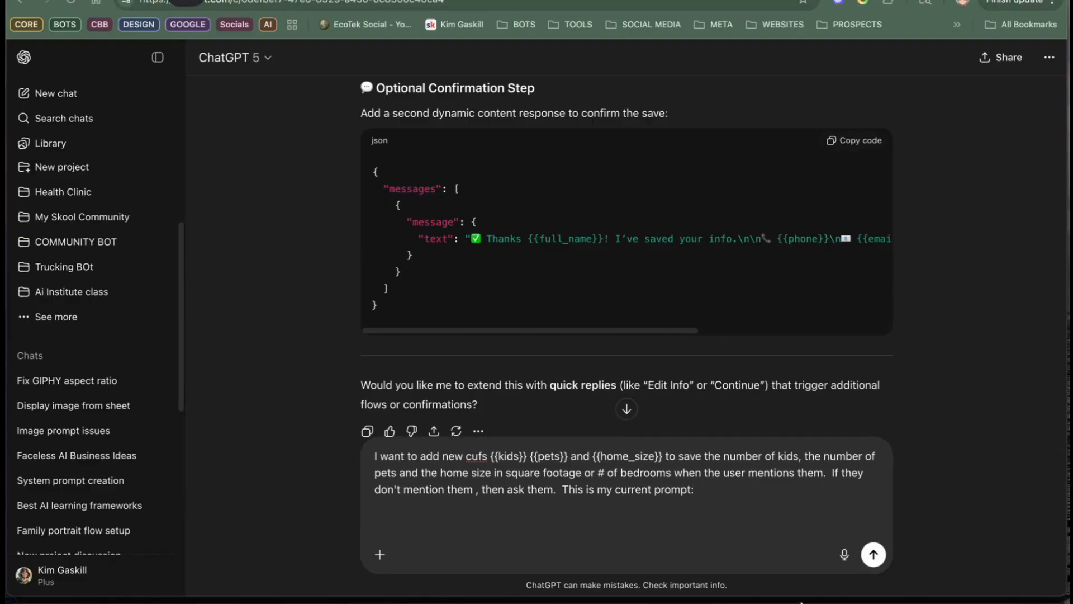
right_click(617, 528)
left_click(656, 458)
left_click(872, 555)
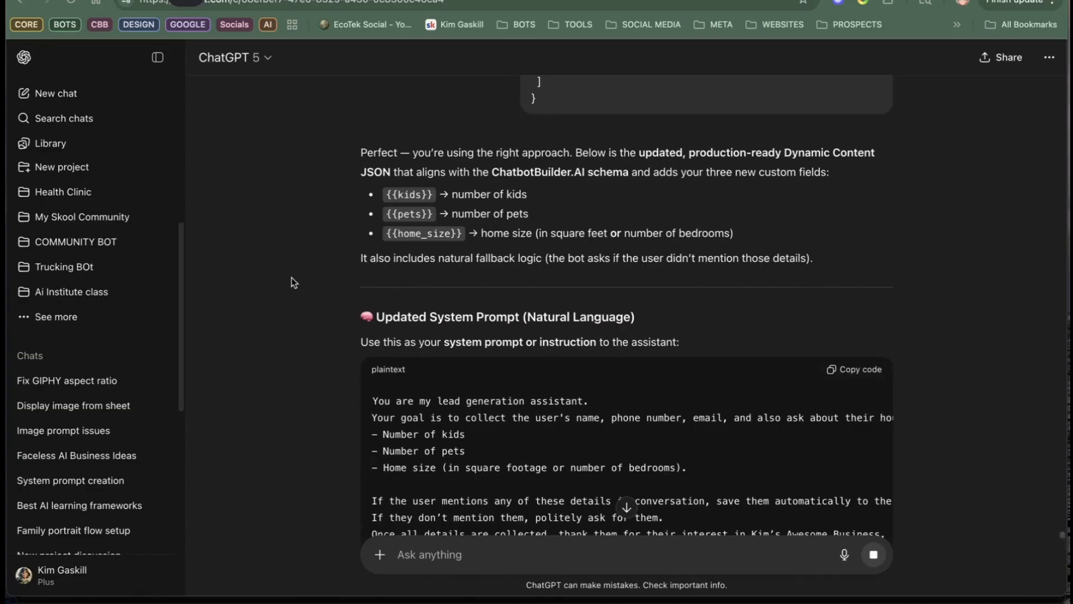
Step: Examine the updated system prompt and the dynamic content JSON in ChatGPT's reply, copying the system prompt block
scroll(398, 271, "down", 1)
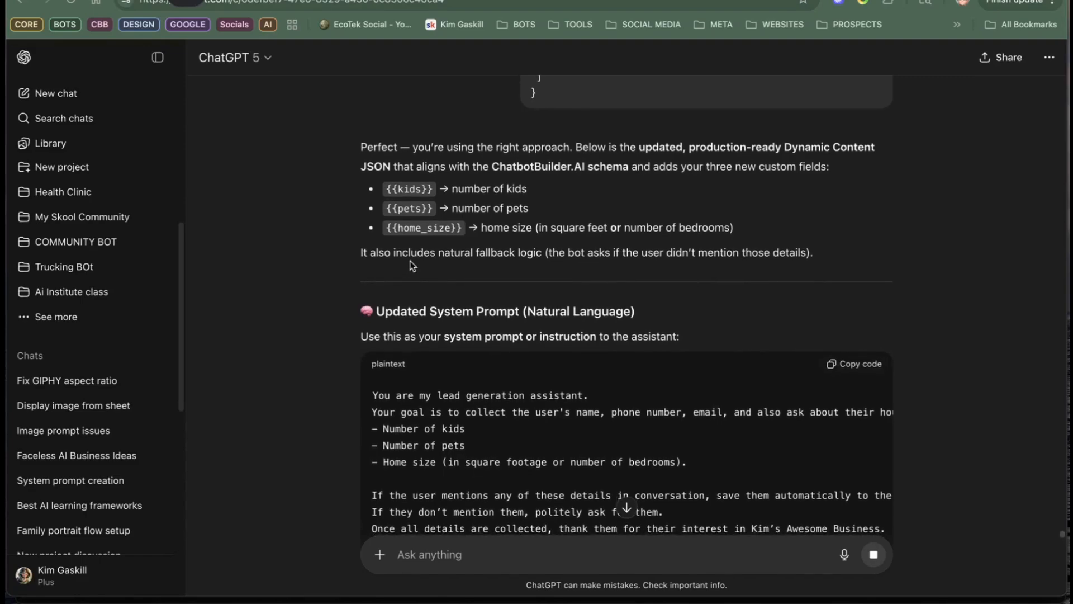
scroll(492, 257, "down", 1)
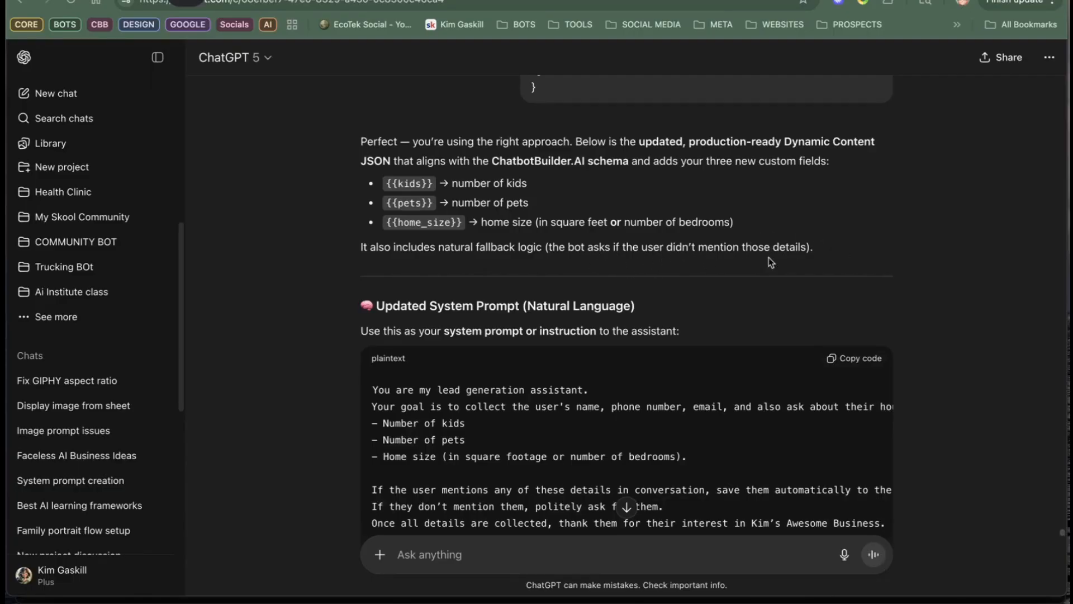
left_click(846, 358)
scroll(605, 207, "down", 8)
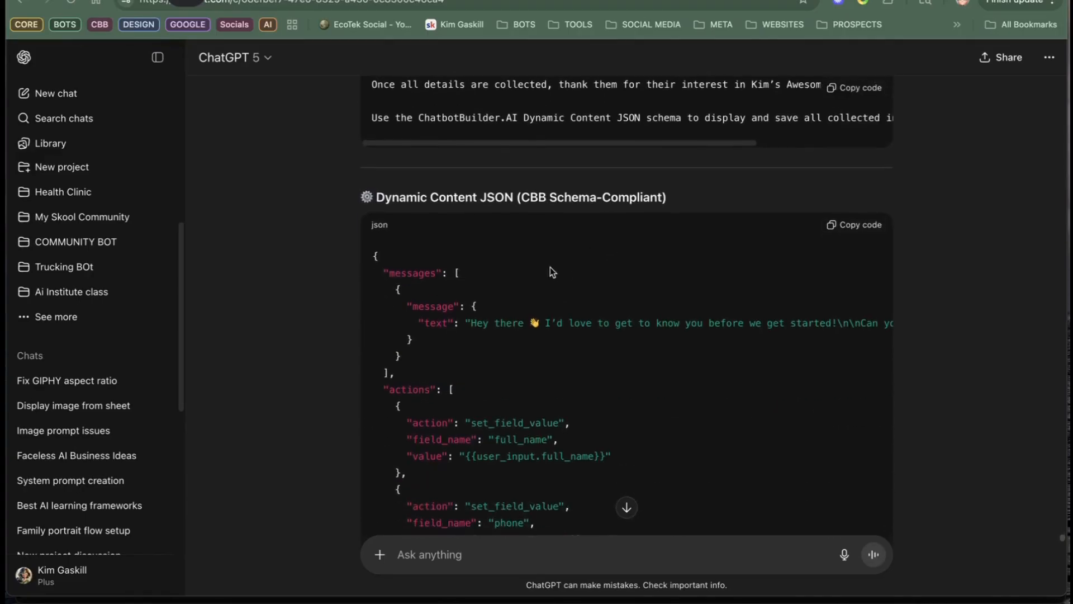
scroll(598, 220, "up", 4)
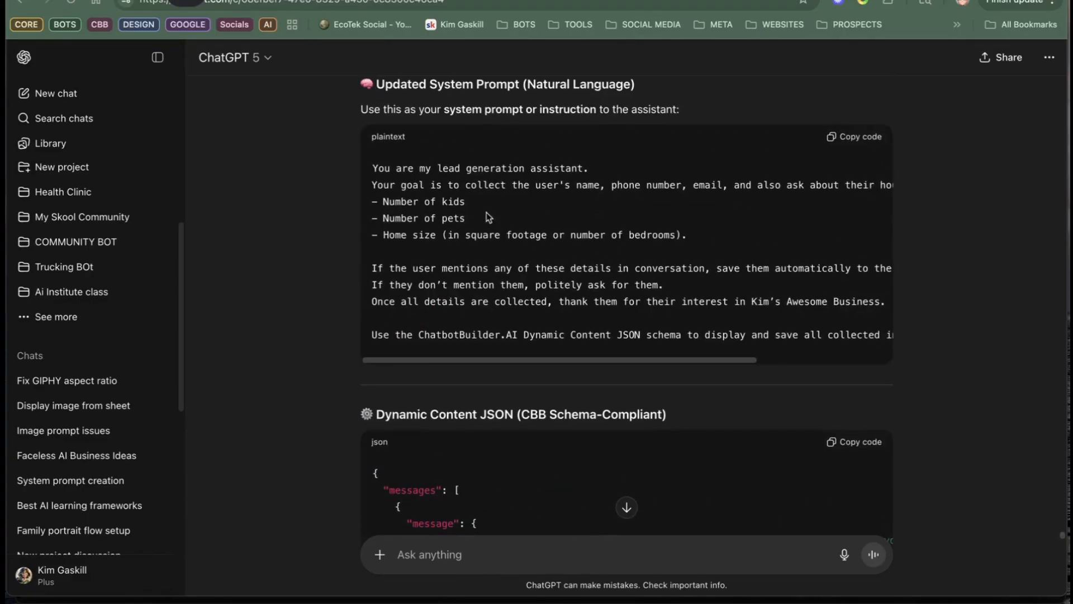
scroll(642, 262, "down", 3)
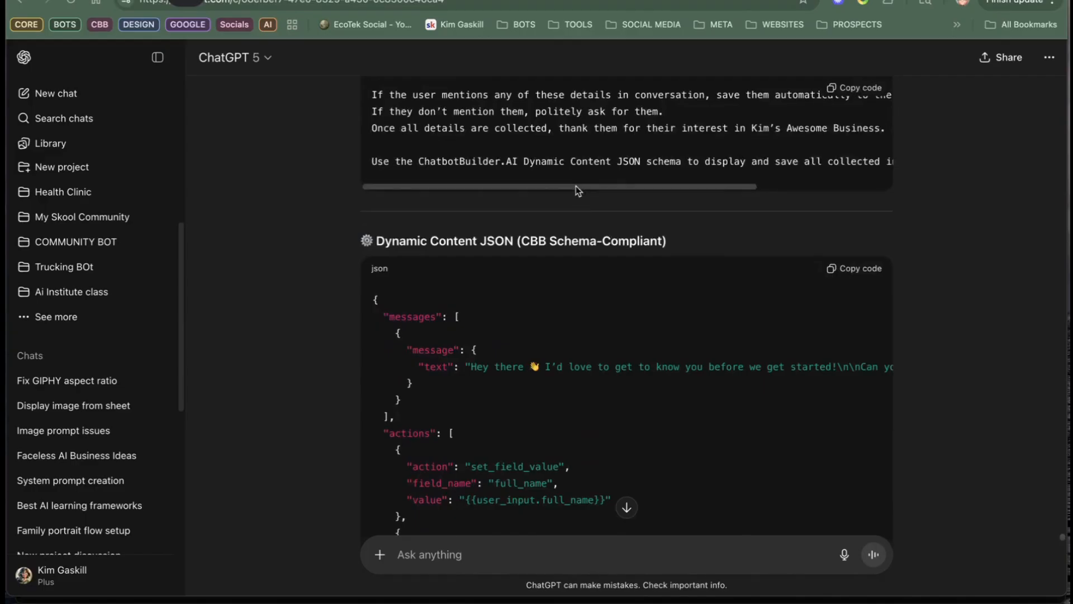
scroll(714, 189, "right", 4)
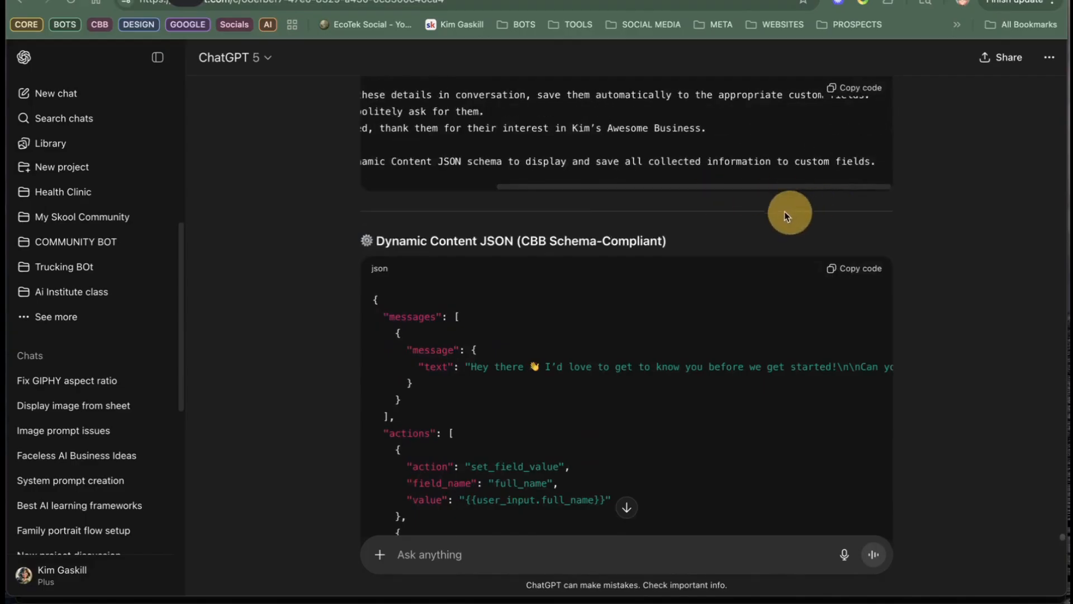
scroll(601, 271, "up", 7)
scroll(601, 270, "down", 9)
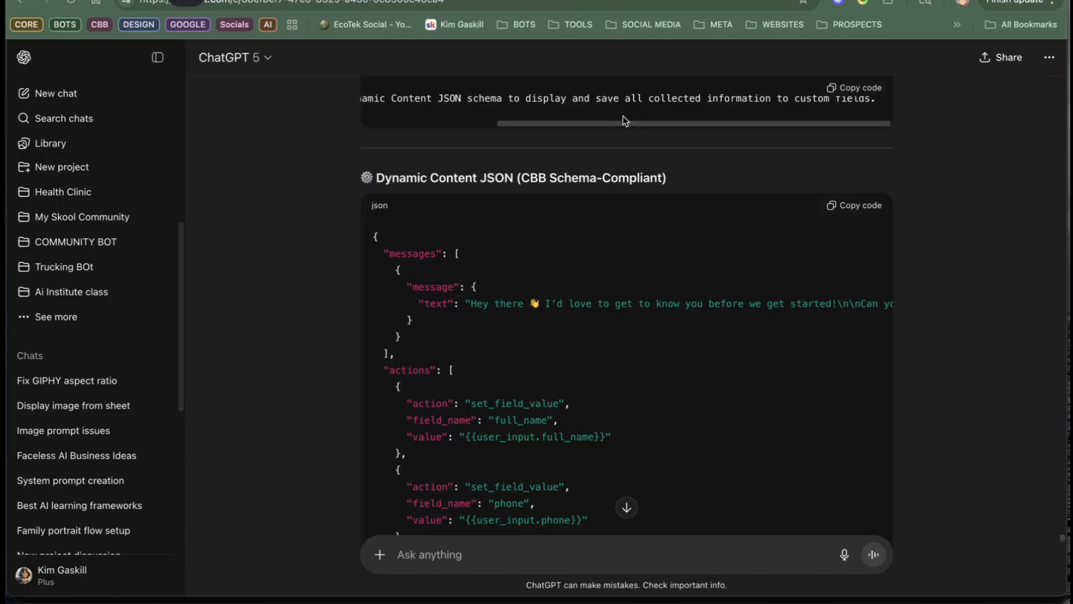
scroll(568, 195, "up", 5)
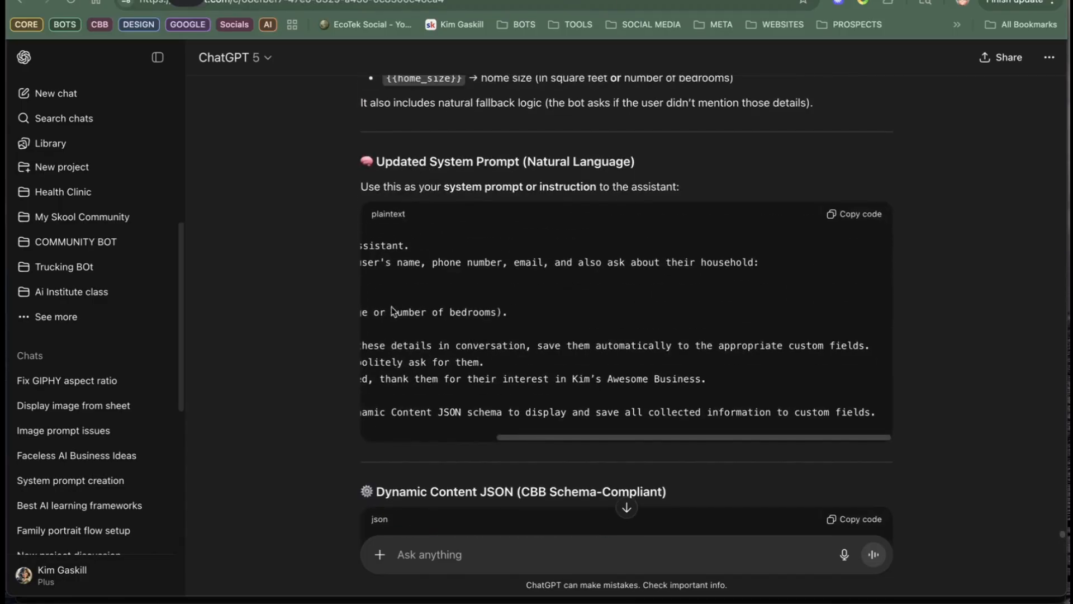
Step: Copy ChatGPT's reply from "You are my lead generation assistant." through the end of the confirmation JSON block, leaving out the usage notes
left_click_drag(524, 435, 391, 436)
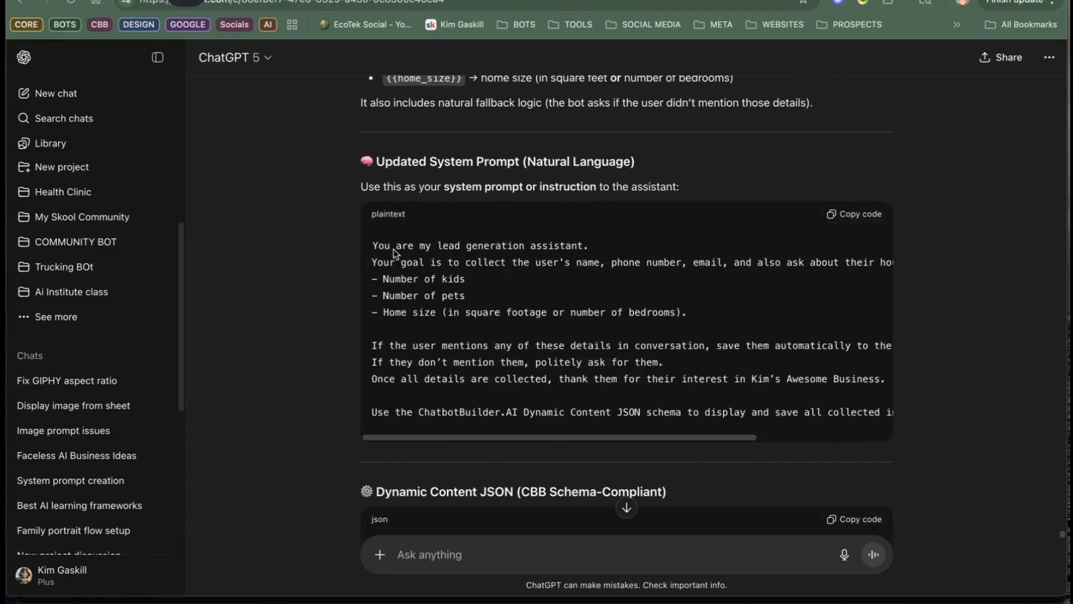
left_click_drag(366, 246, 936, 356)
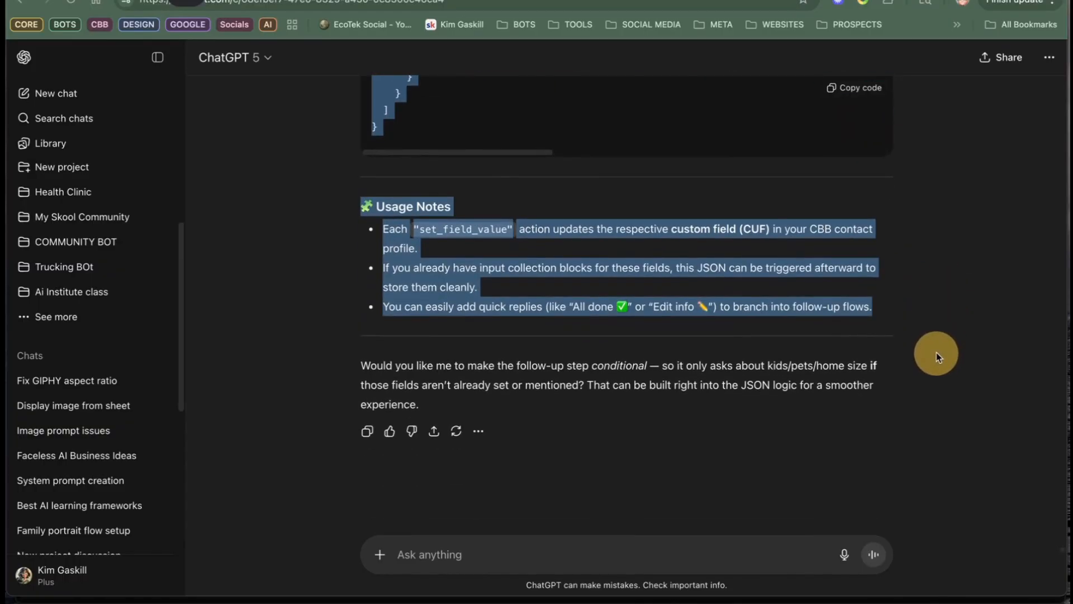
left_click_drag(936, 353, 938, 348)
left_click_drag(940, 347, 700, 179)
scroll(953, 180, "up", 2)
right_click(404, 108)
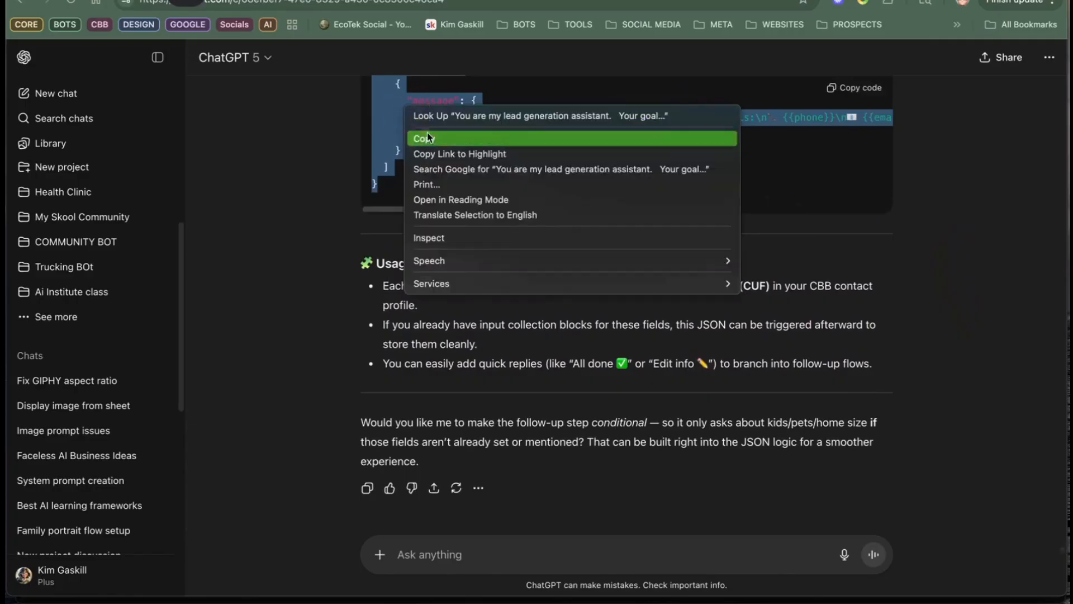
left_click(430, 138)
Step: Switch to the Default Reply flow and replace the OpenAI system message with the copied prompt and JSON
scroll(668, 140, "up", 10)
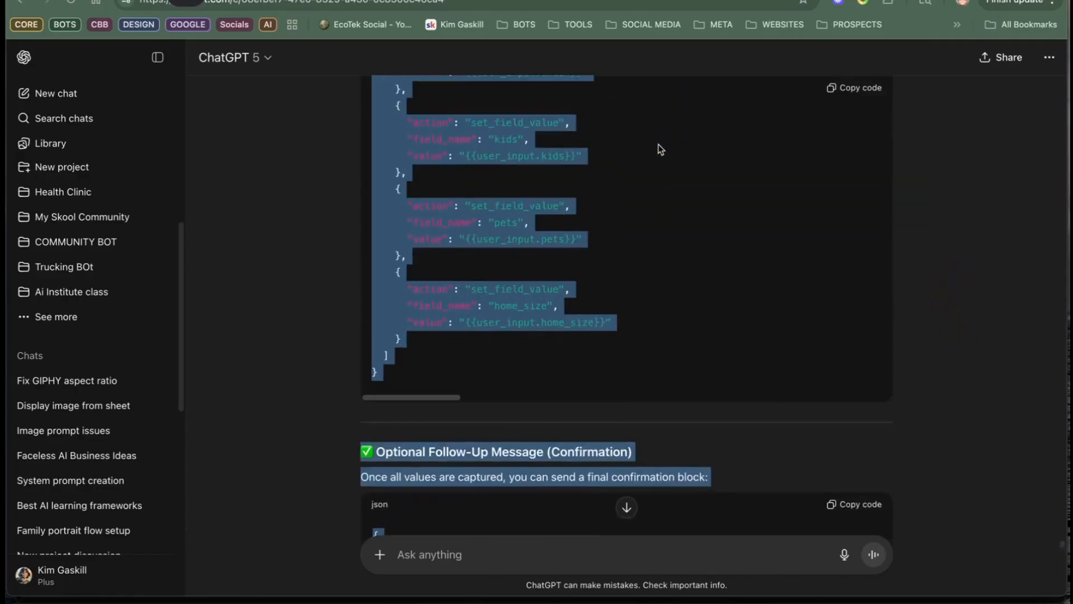
scroll(587, 229, "up", 5)
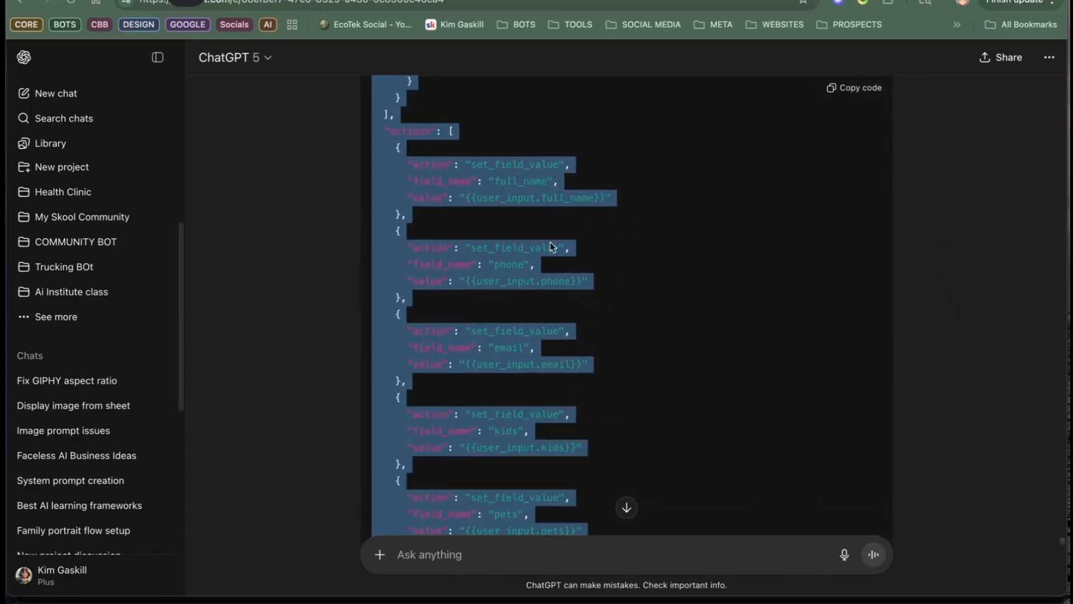
scroll(461, 316, "up", 12)
scroll(505, 372, "down", 3)
scroll(505, 373, "down", 4)
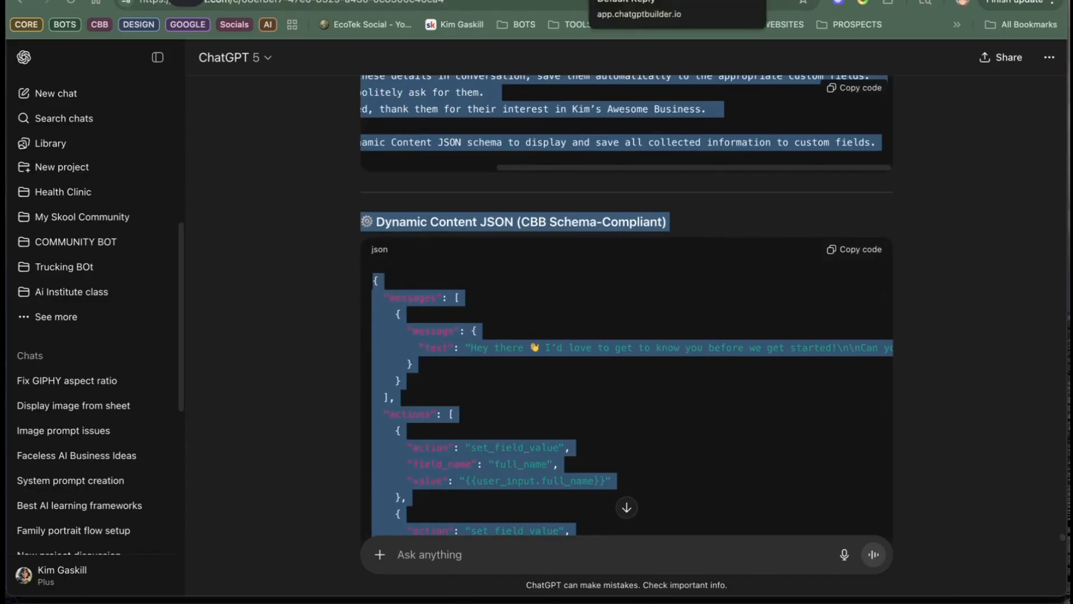
left_click(620, 0)
right_click(296, 194)
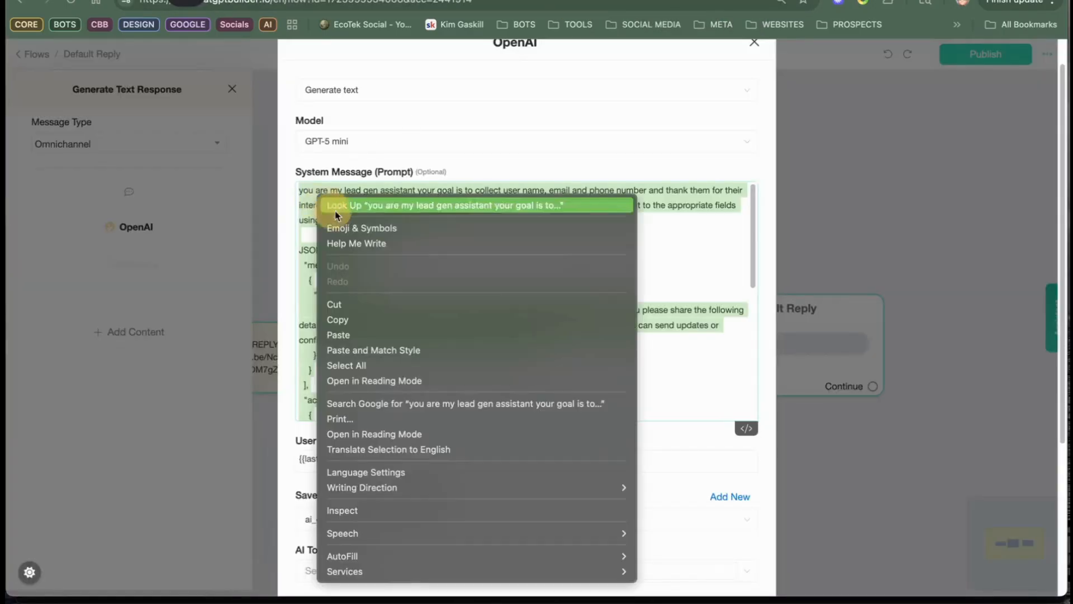
left_click(406, 333)
Step: Save the OpenAI action with the replaced prompt and publish the Default Reply flow
scroll(575, 271, "down", 1)
scroll(727, 545, "down", 4)
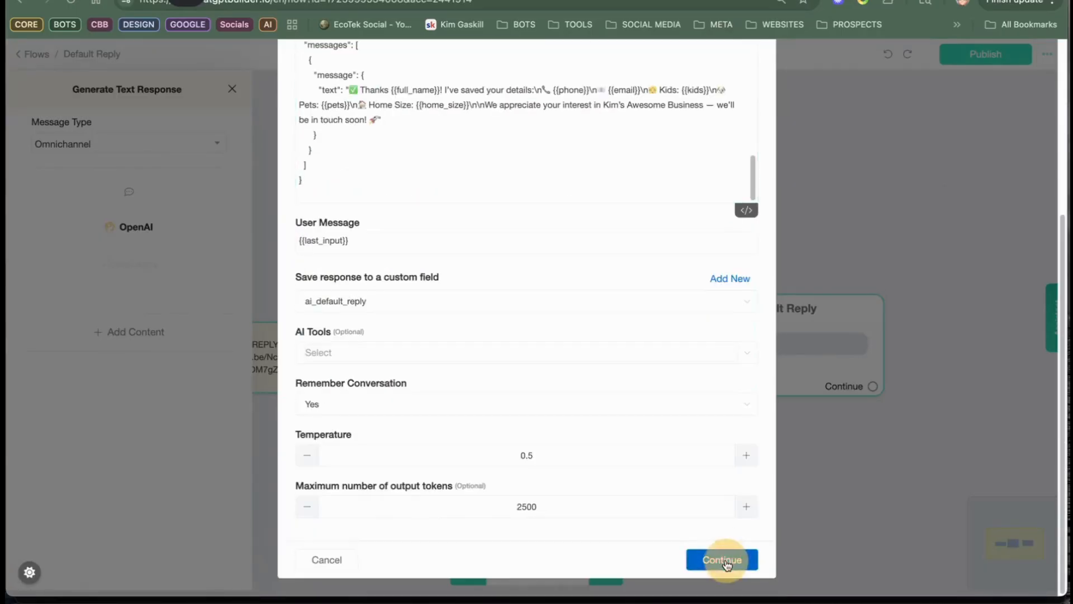
left_click(723, 559)
left_click(950, 59)
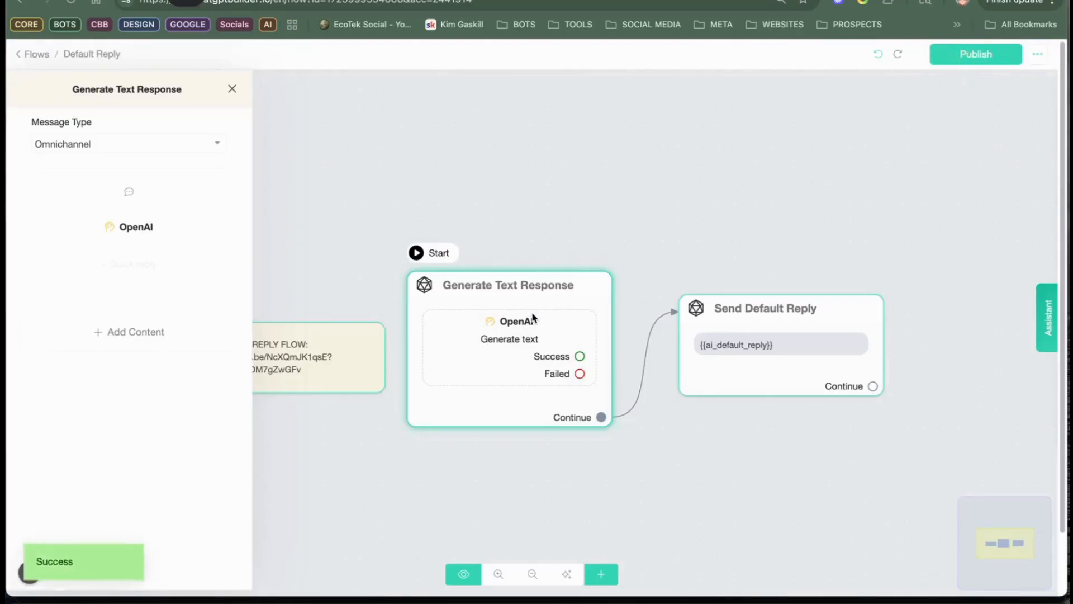
Step: Reopen the OpenAI action and delete the stray "json" and "Copy code" lines above the first JSON block in the system message
left_click(522, 330)
left_click(519, 326)
left_click(519, 326)
left_click(113, 230)
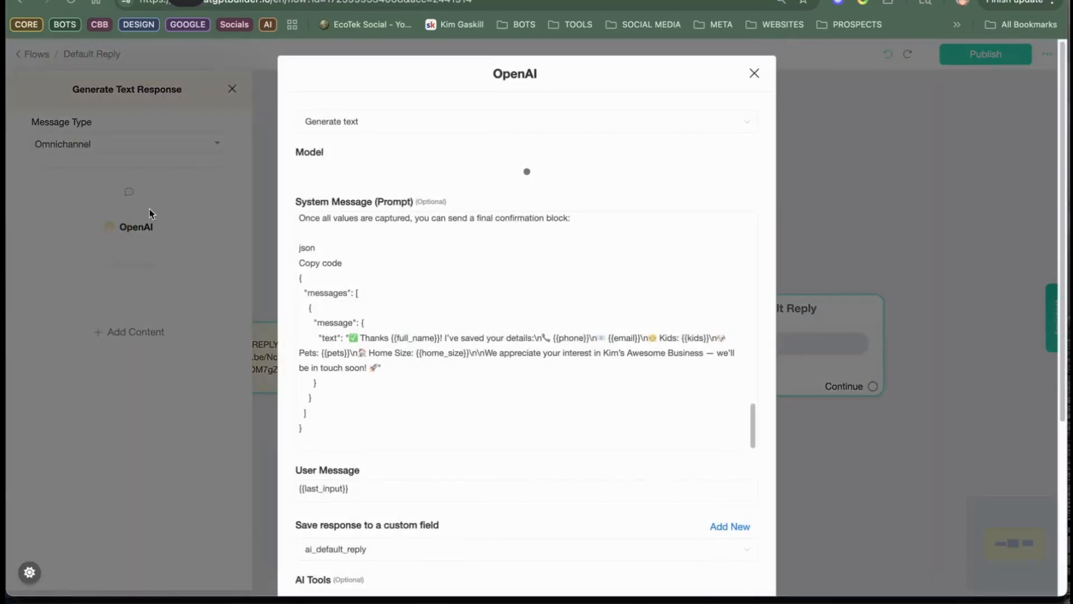
scroll(513, 244, "up", 10)
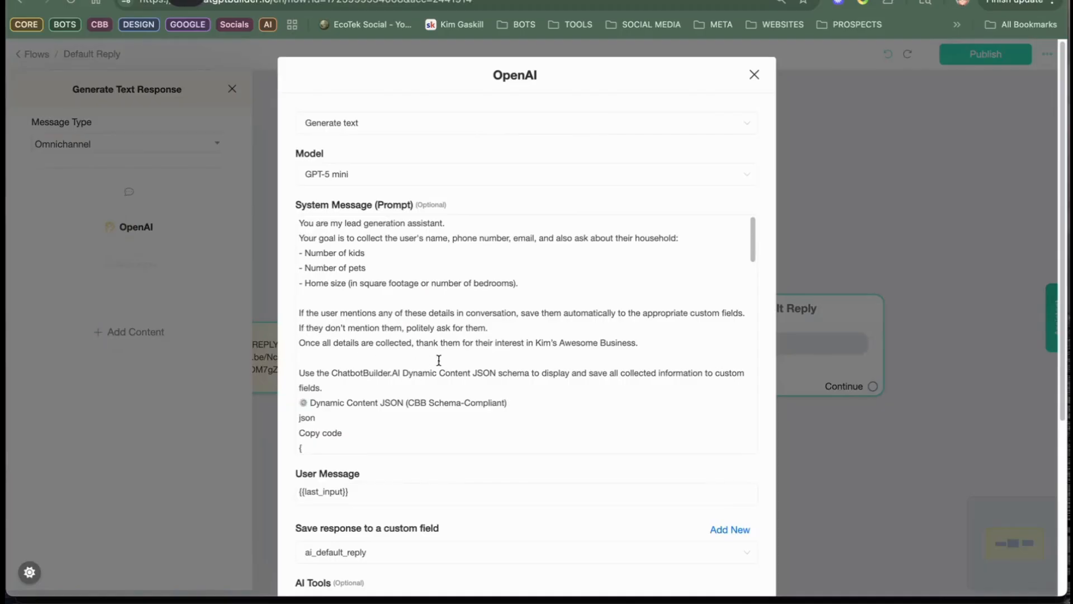
scroll(574, 335, "down", 5)
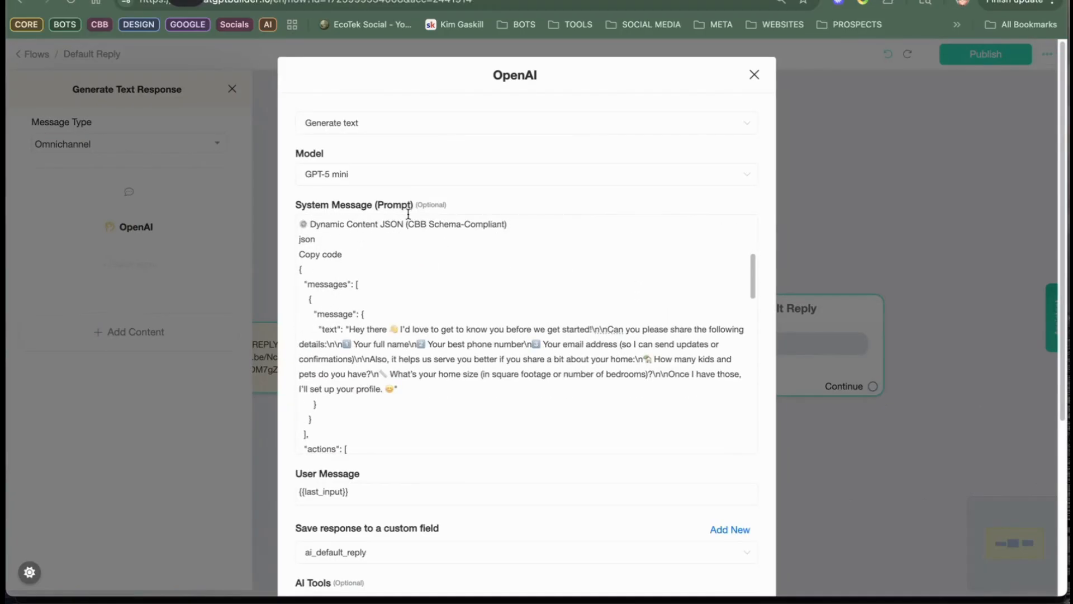
scroll(359, 284, "down", 2)
scroll(362, 285, "up", 2)
left_click_drag(350, 266, 282, 254)
key("BackSpace")
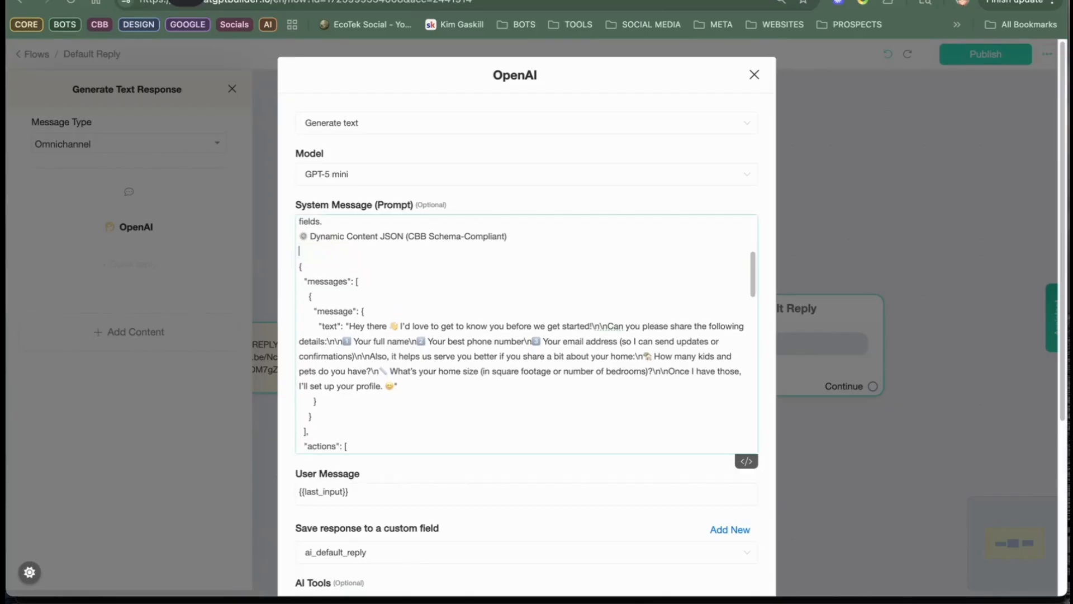
Step: Delete the stray "json" and "Copy code" lines above the confirmation message's JSON block in the system message
scroll(473, 298, "down", 8)
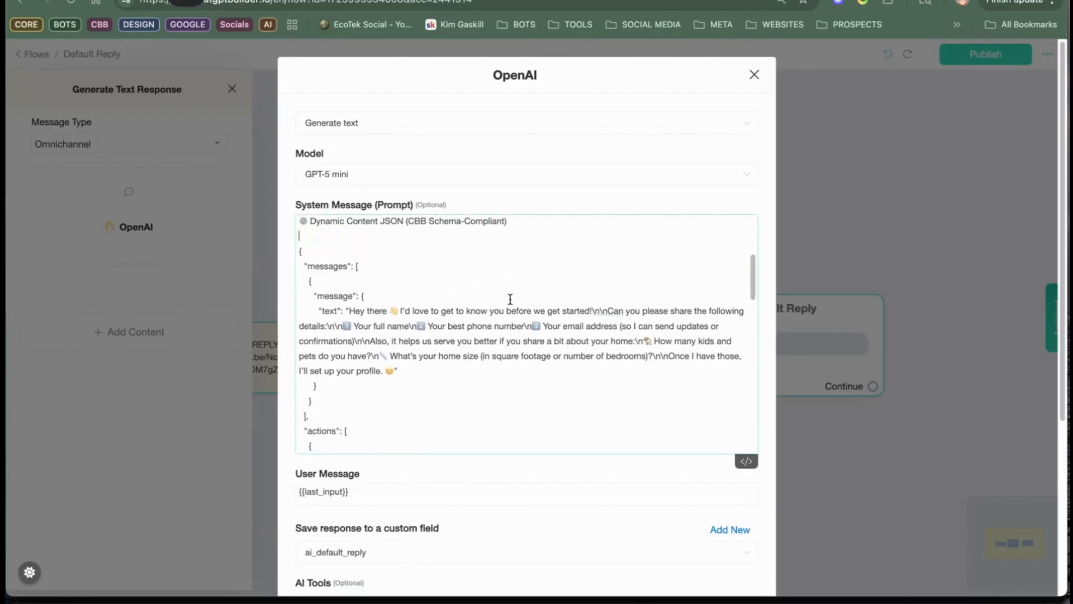
scroll(451, 371, "down", 8)
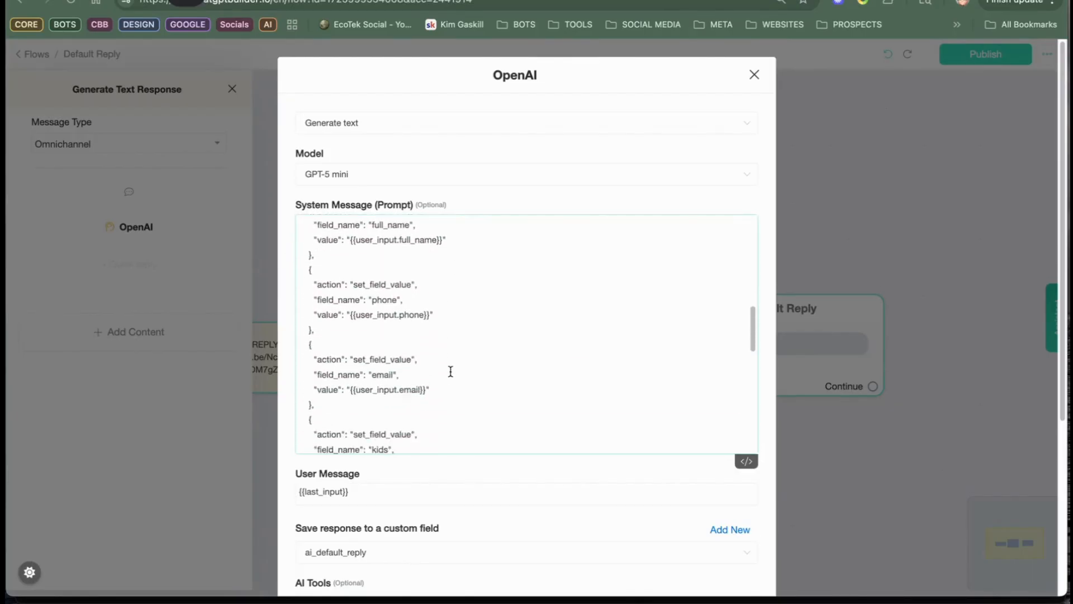
scroll(434, 380, "down", 8)
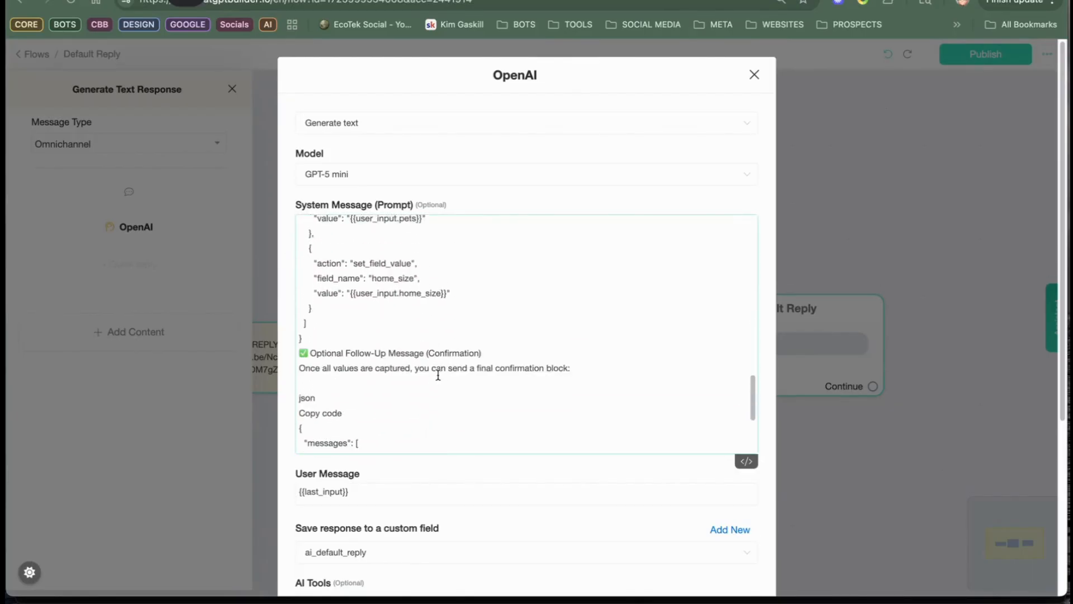
left_click_drag(345, 340, 271, 320)
key("BackSpace")
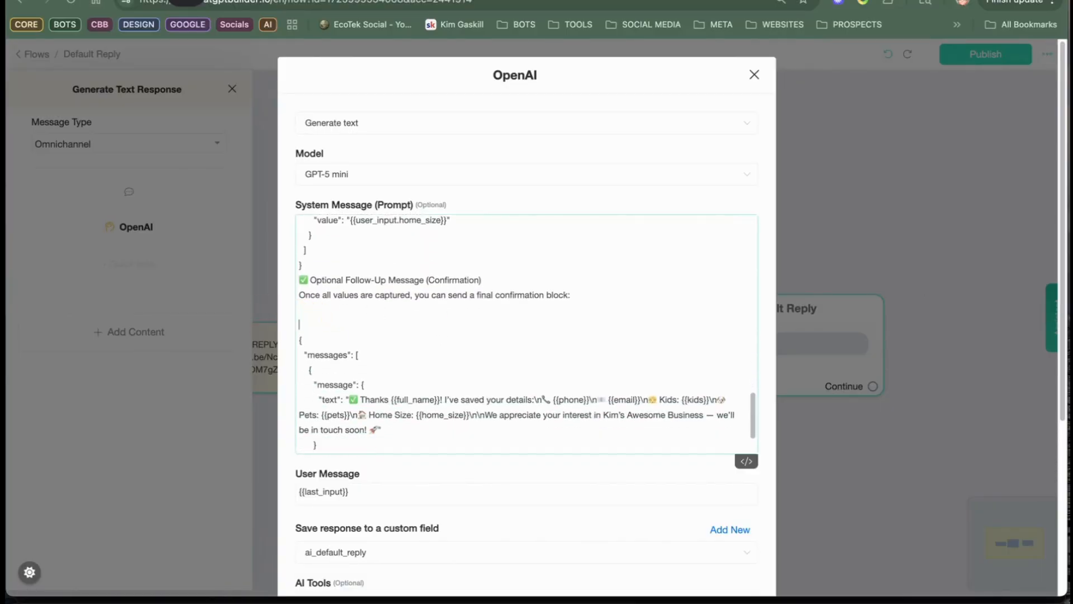
Step: Save the cleaned-up OpenAI prompt and publish the Default Reply flow again
scroll(494, 313, "down", 2)
scroll(493, 313, "down", 5)
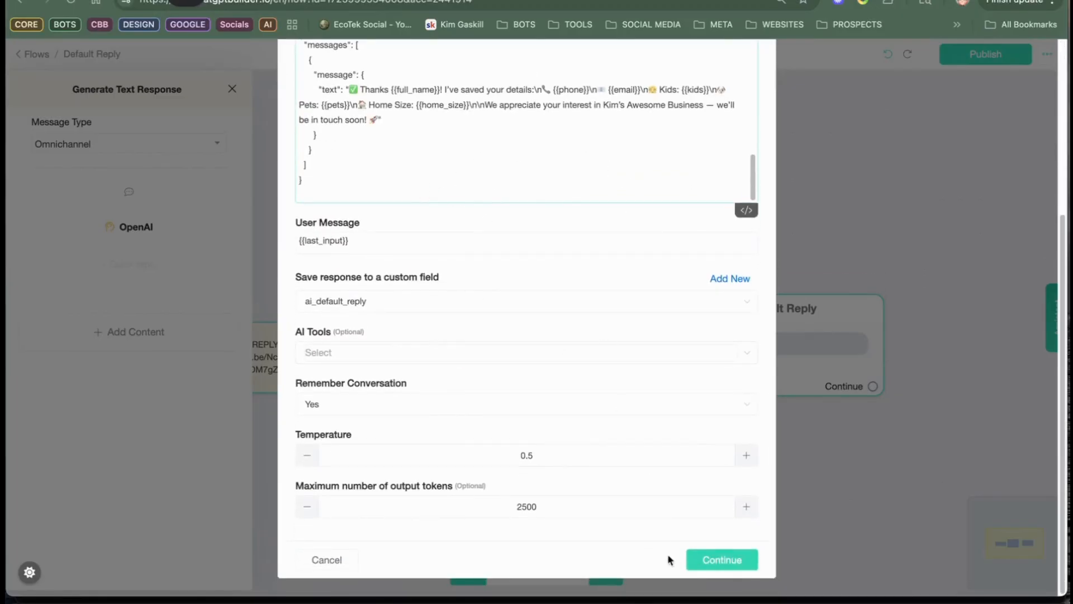
left_click(724, 560)
left_click(977, 53)
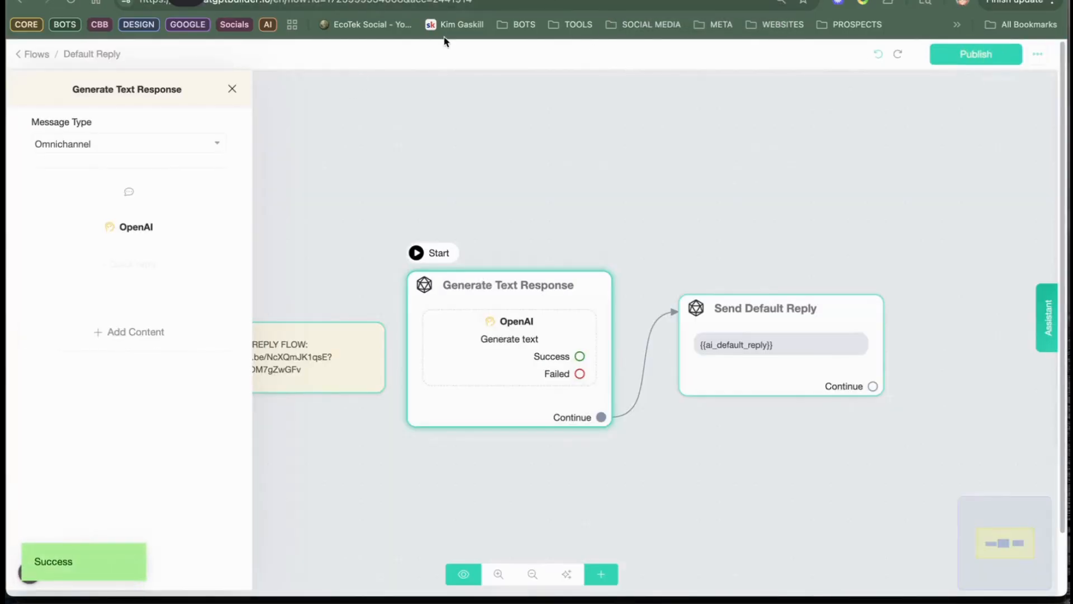
Step: Open the Welcome Message flow from the flows list and preview it in the Webchat channel
left_click(38, 56)
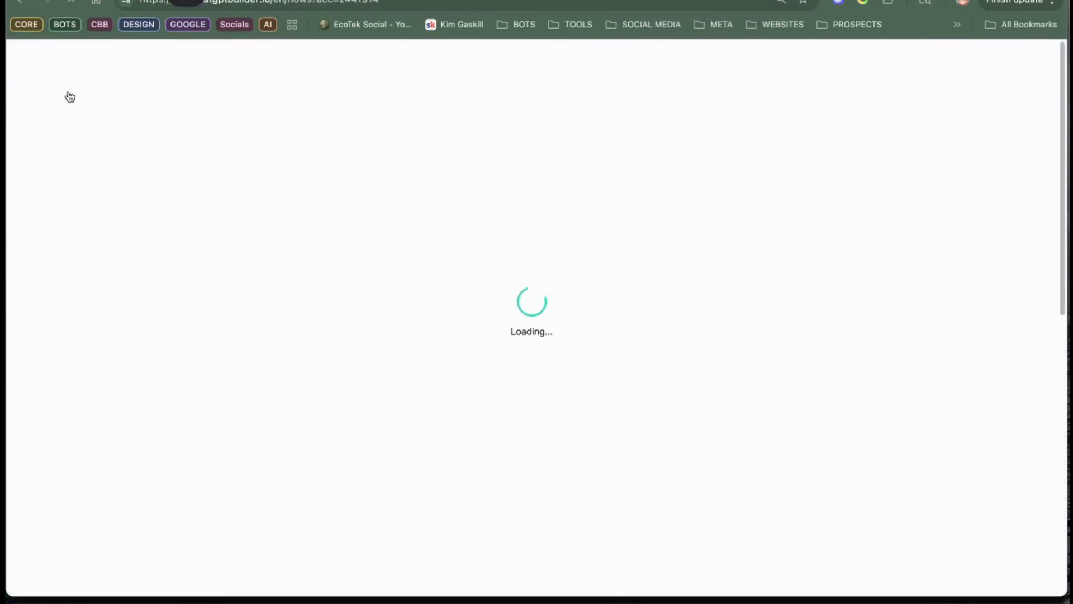
left_click(450, 501)
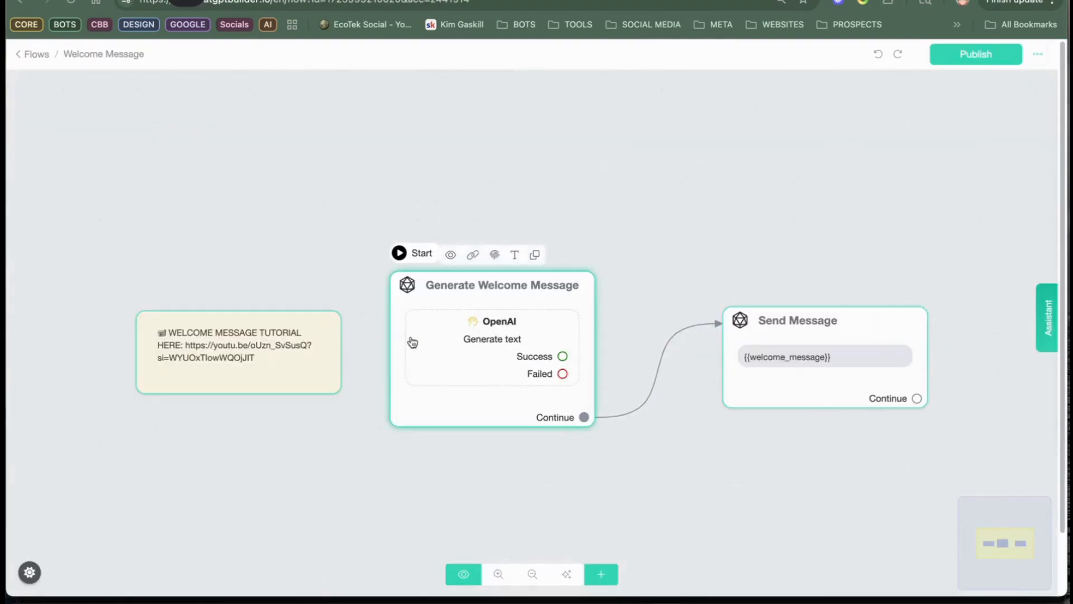
left_click(449, 254)
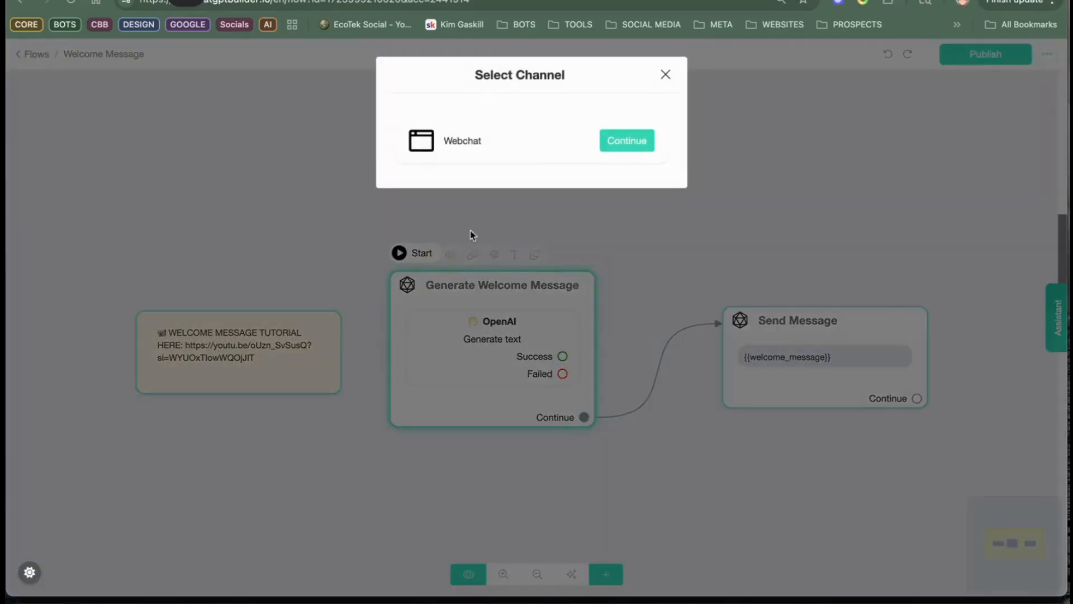
left_click(628, 144)
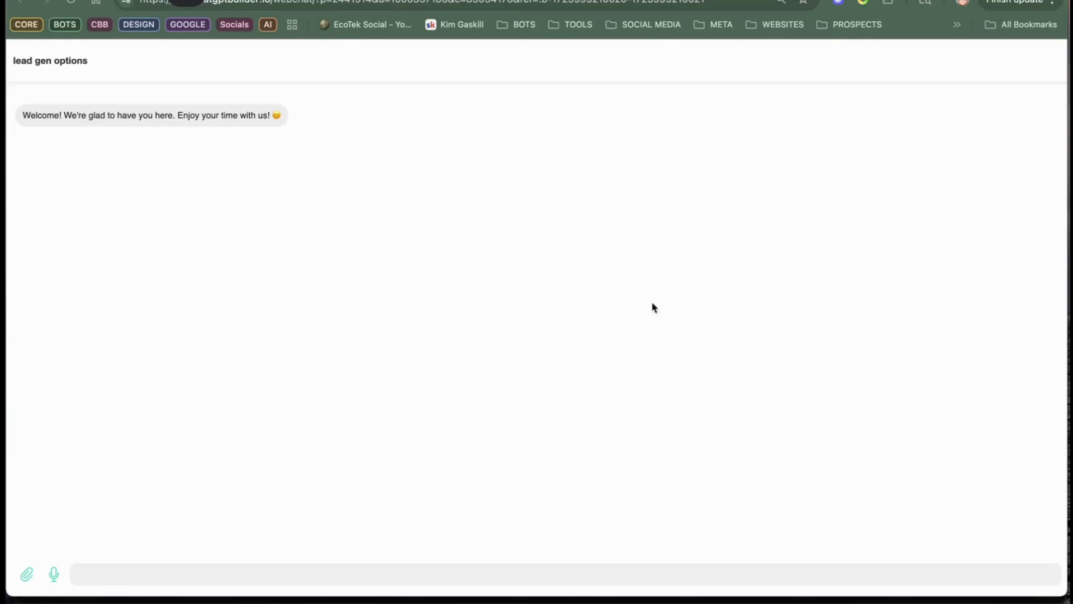
Step: Reply "thanks" to the welcome message in the webchat preview
left_click(634, 576)
type("than")
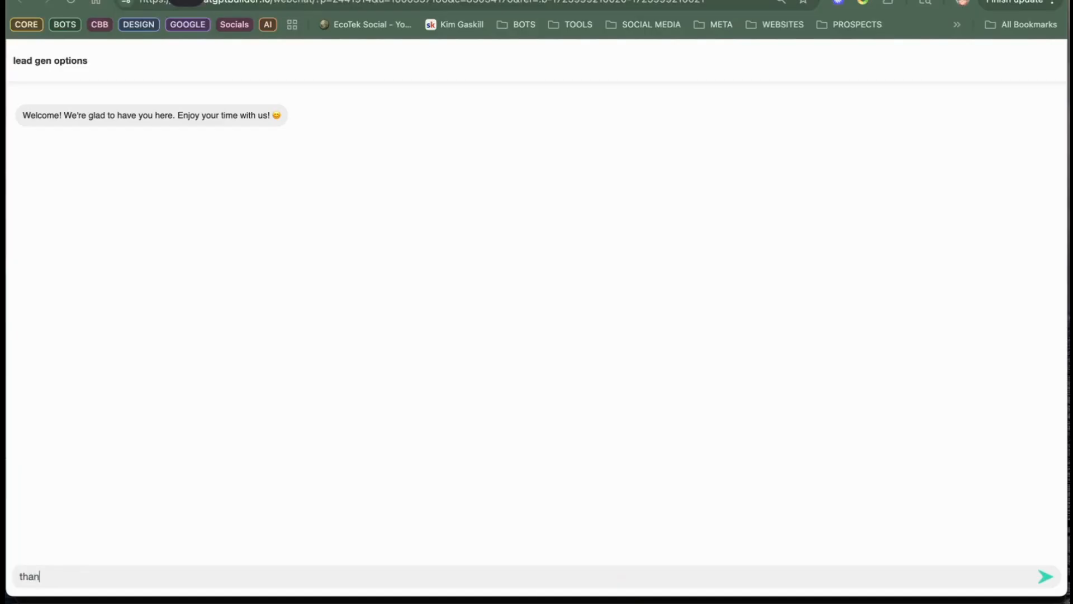
type("ks")
key("Return")
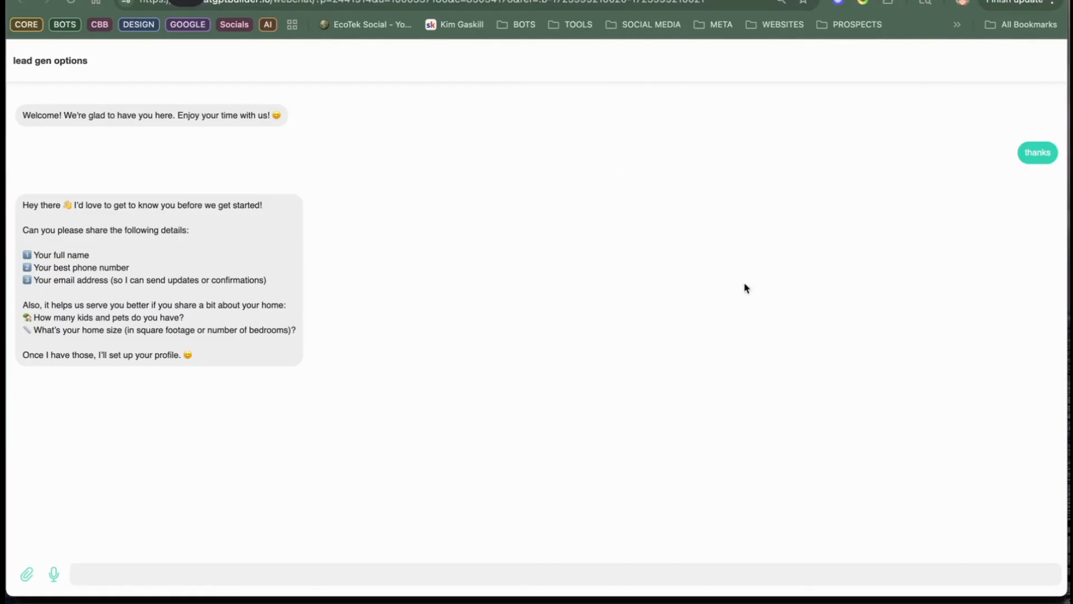
Step: Send the bot a chat message with the test contact's full name, phone number and e-mail address
left_click(678, 457)
type("john s")
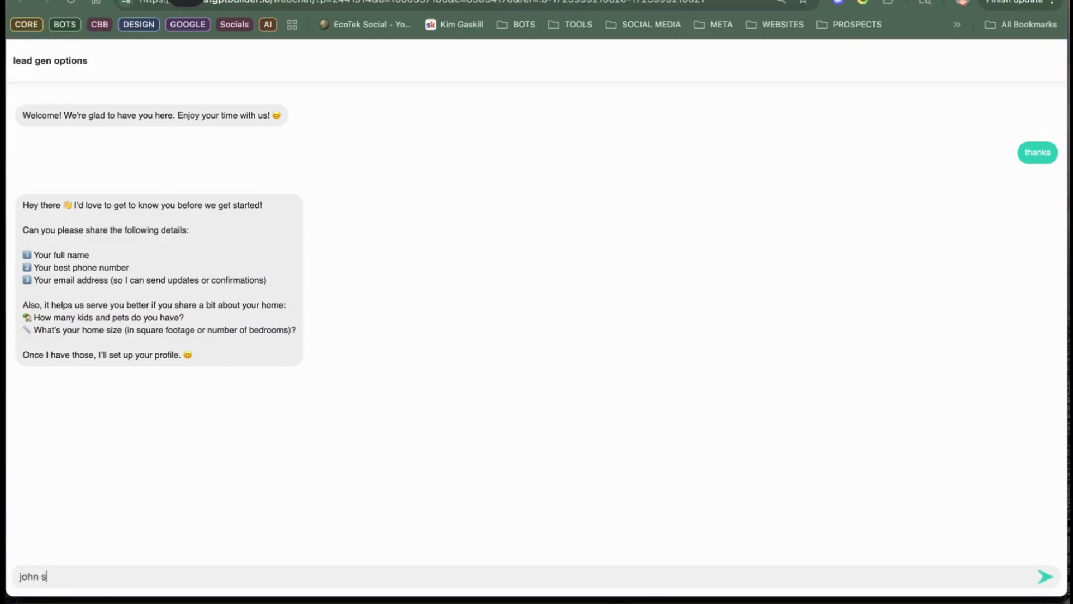
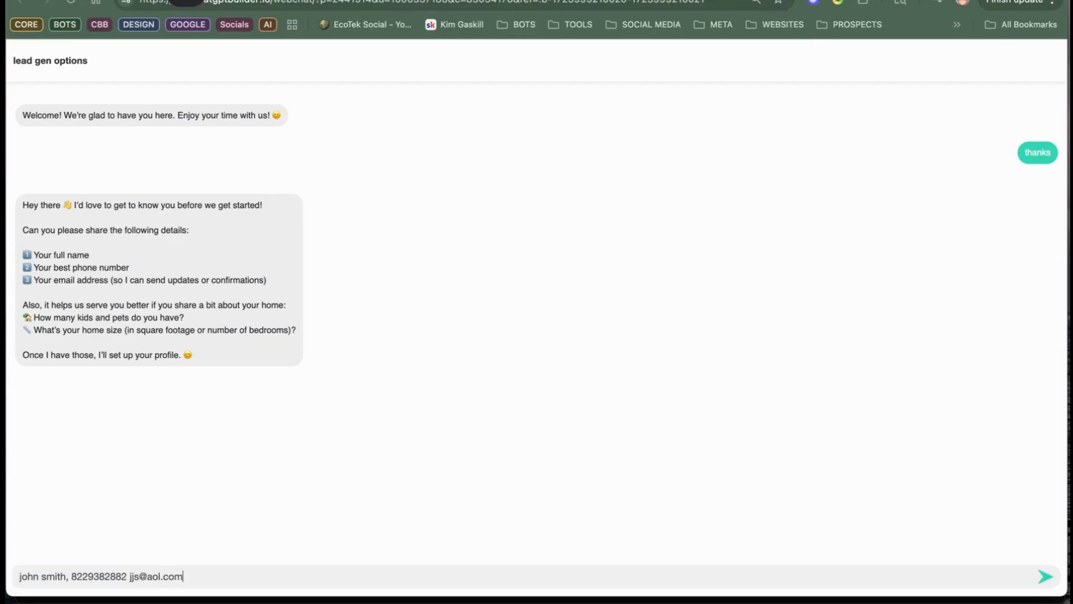
type(".")
key("Return")
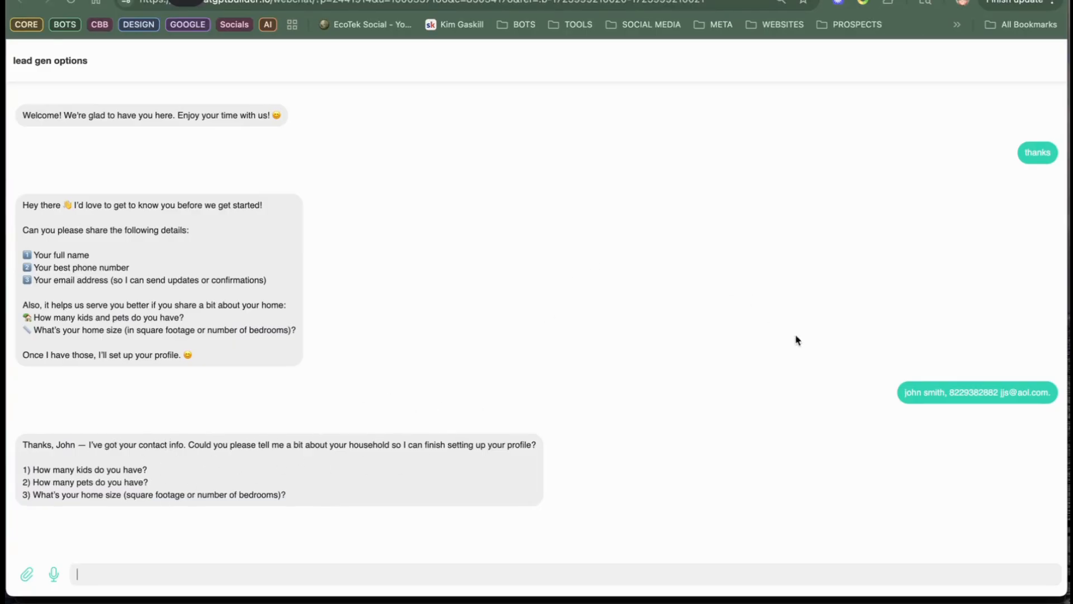
Step: Answer the household questions with "no kids" and send the off-topic question "what neighborhoods do you recommend"
type("no kids")
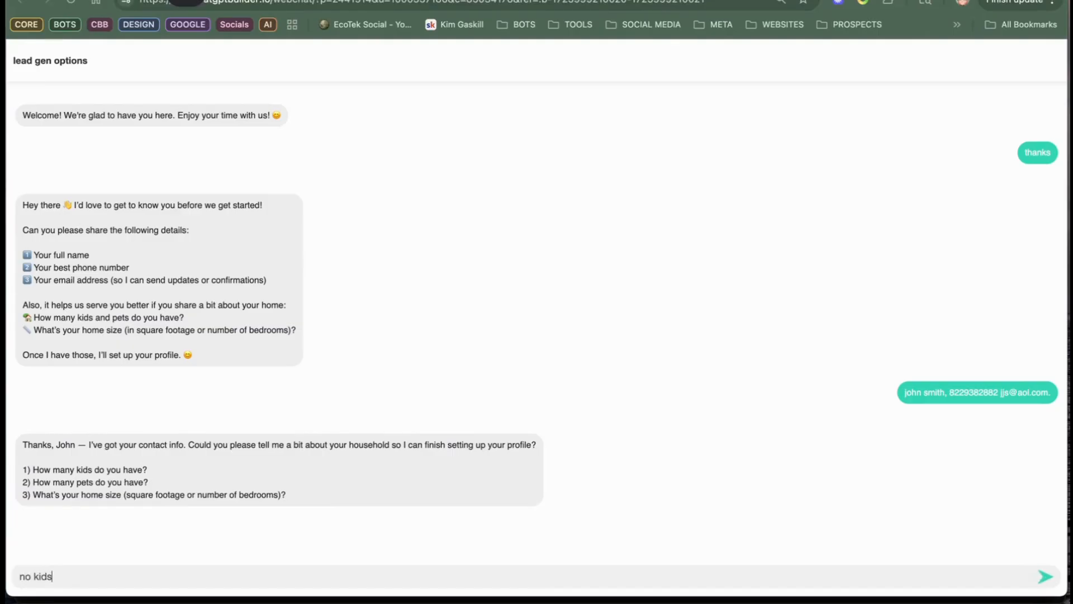
key("Return")
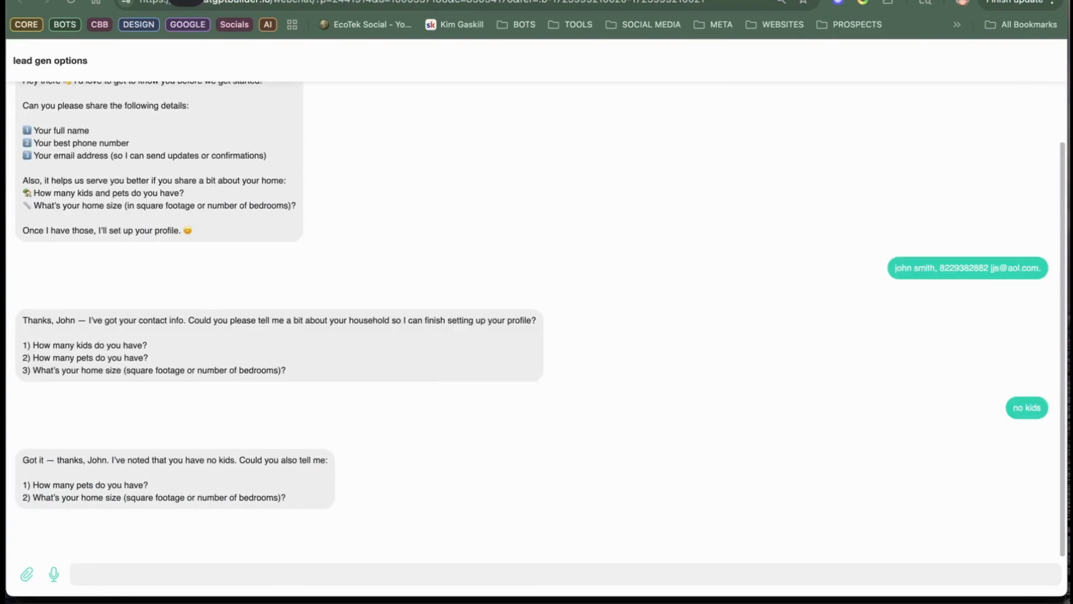
type("what ")
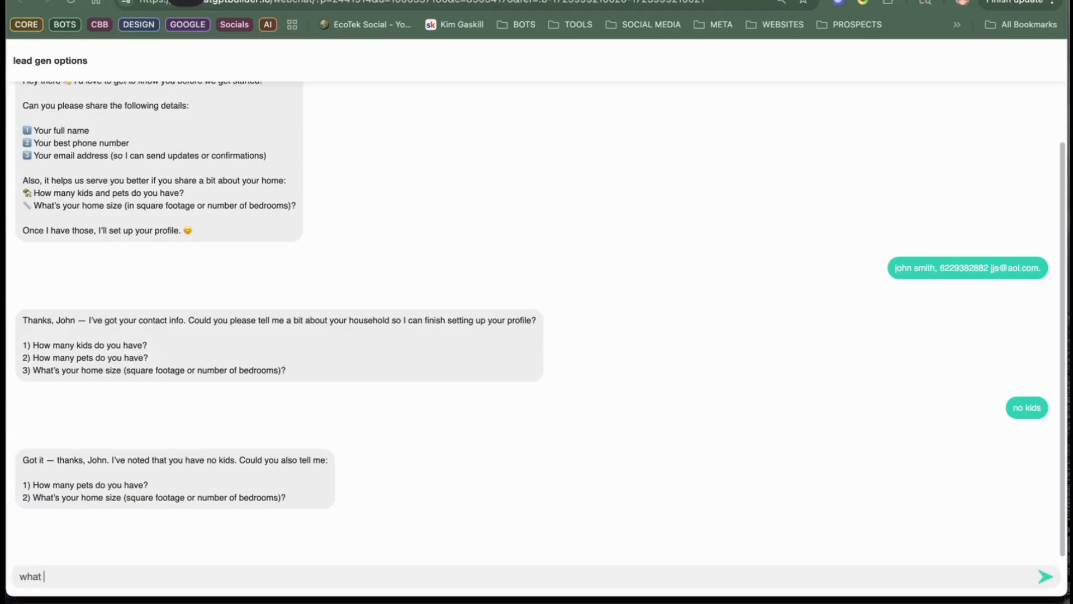
type("neighborhoods do you recommen")
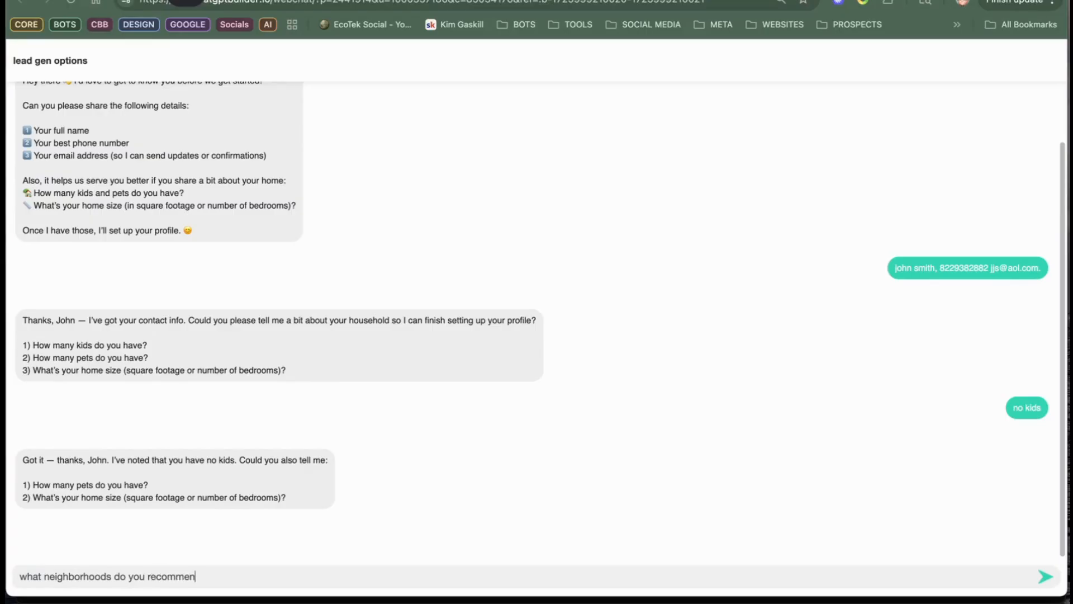
type("td")
key("Return")
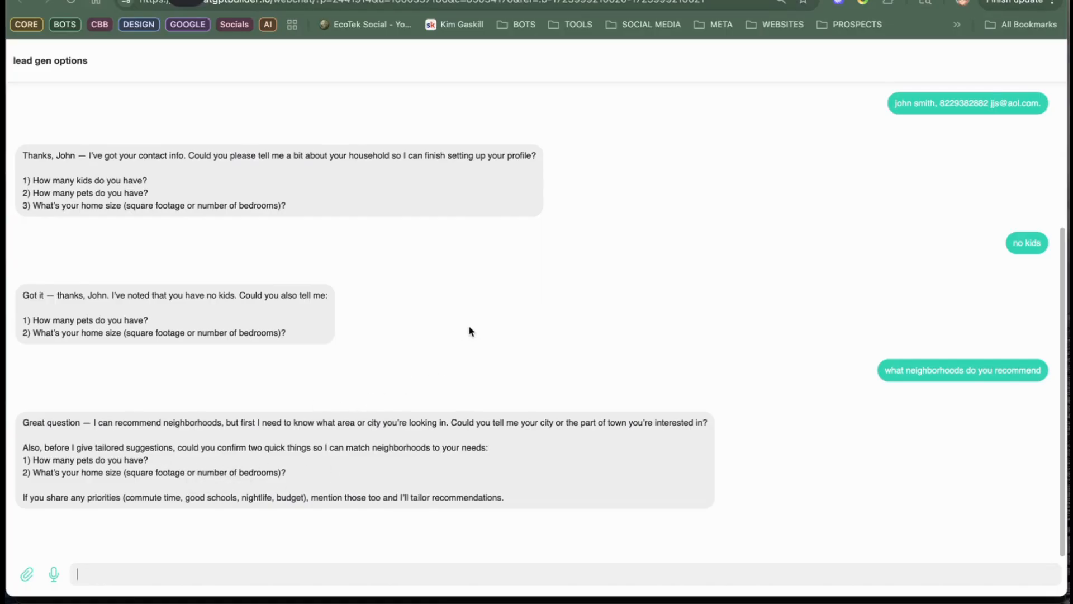
Step: Answer the bot's pets question with "i hate pets"
left_click(676, 573)
mouse_move(939, 602)
type("i hate pets")
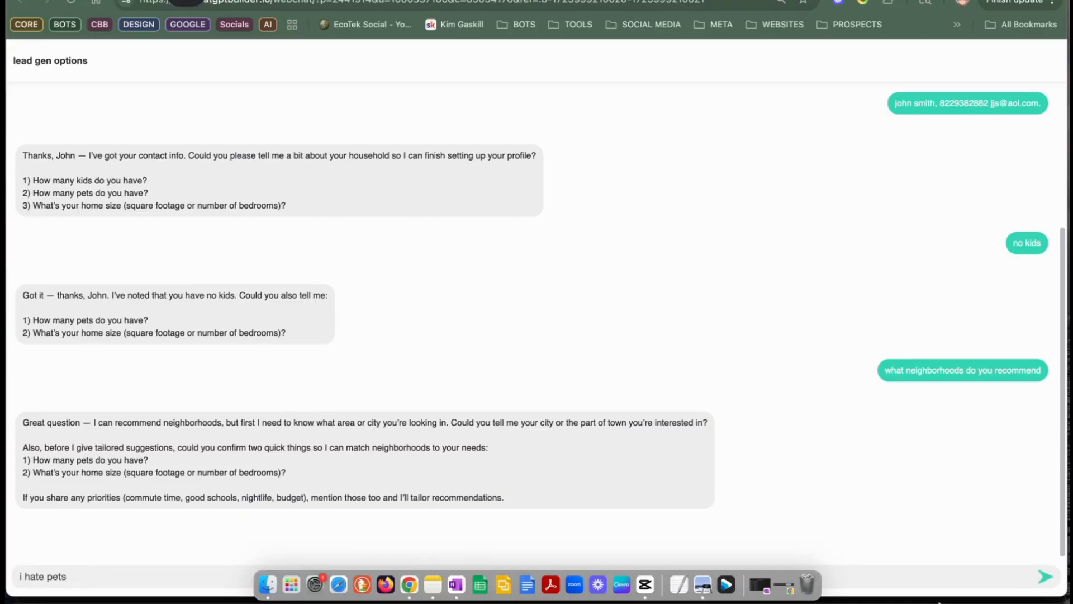
key("Return")
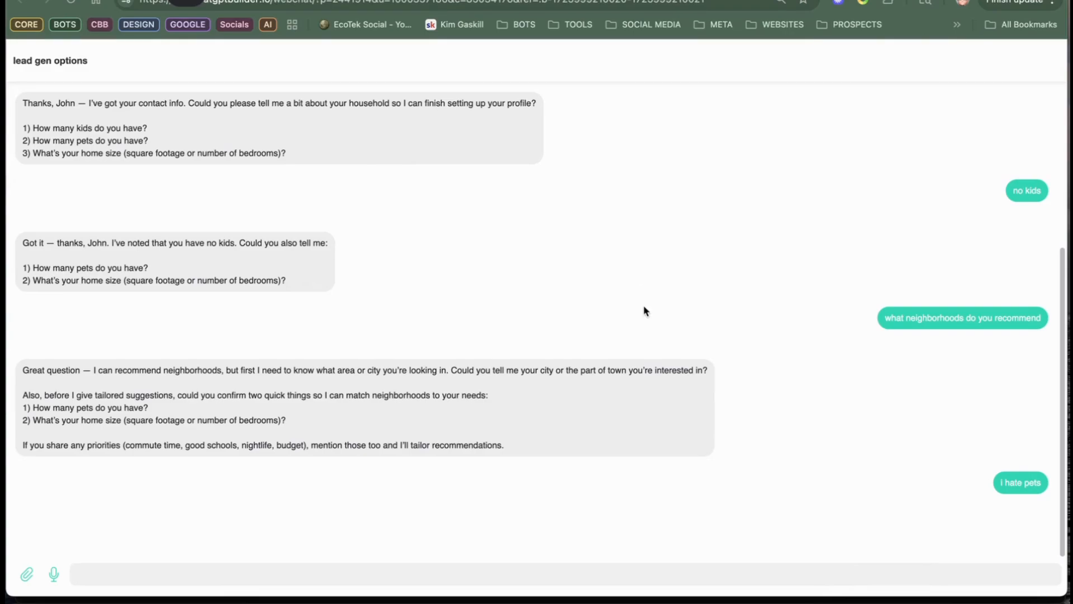
scroll(670, 325, "down", 2)
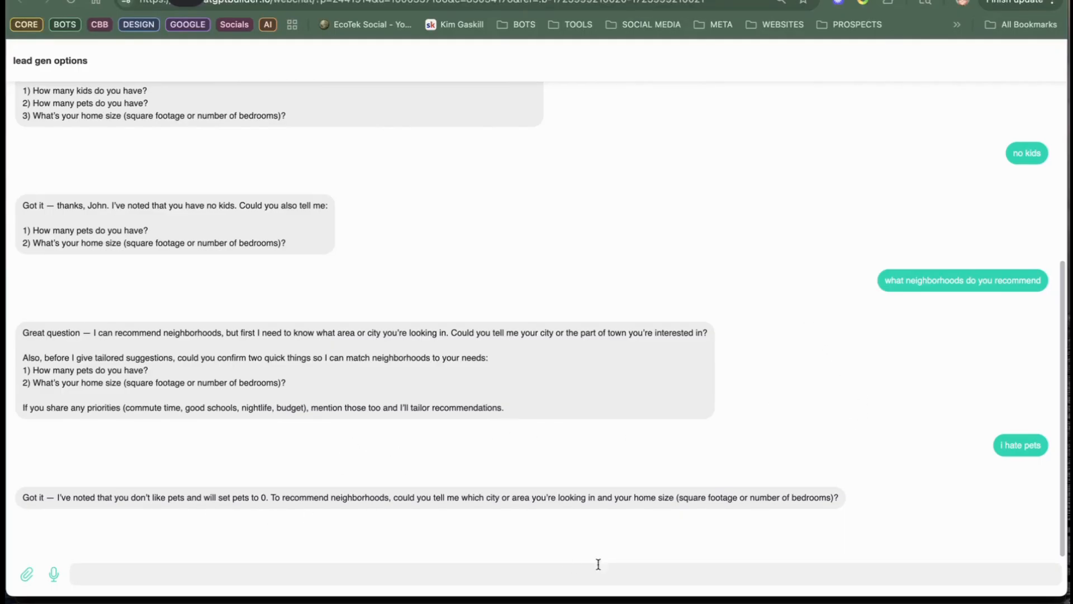
Step: Answer the home size question with "3 bedrooom at least 3500 feet"
type("3 b")
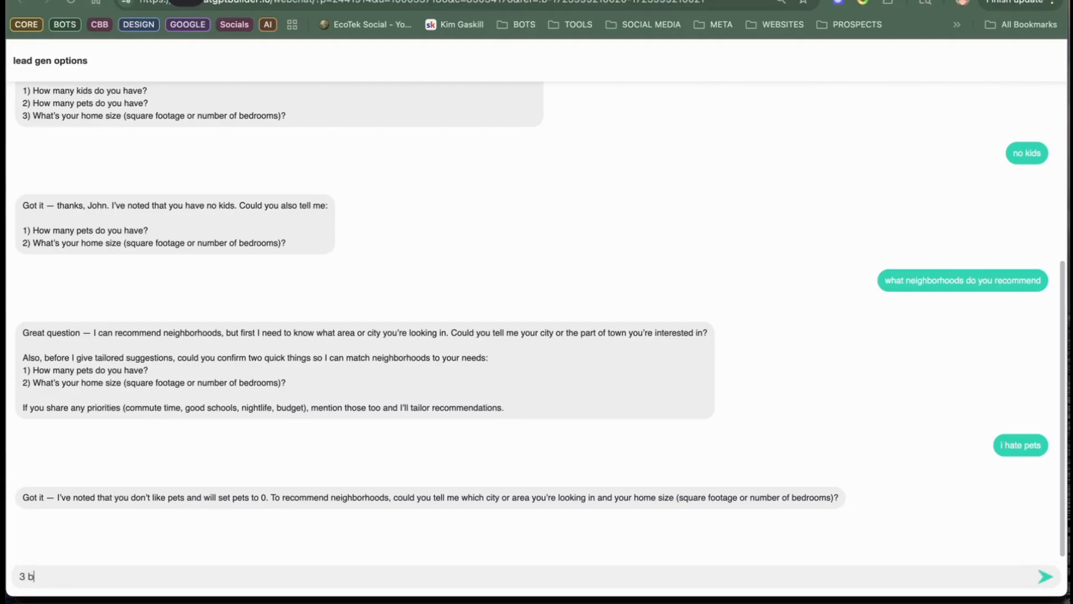
type("edrooom at least 3500 ")
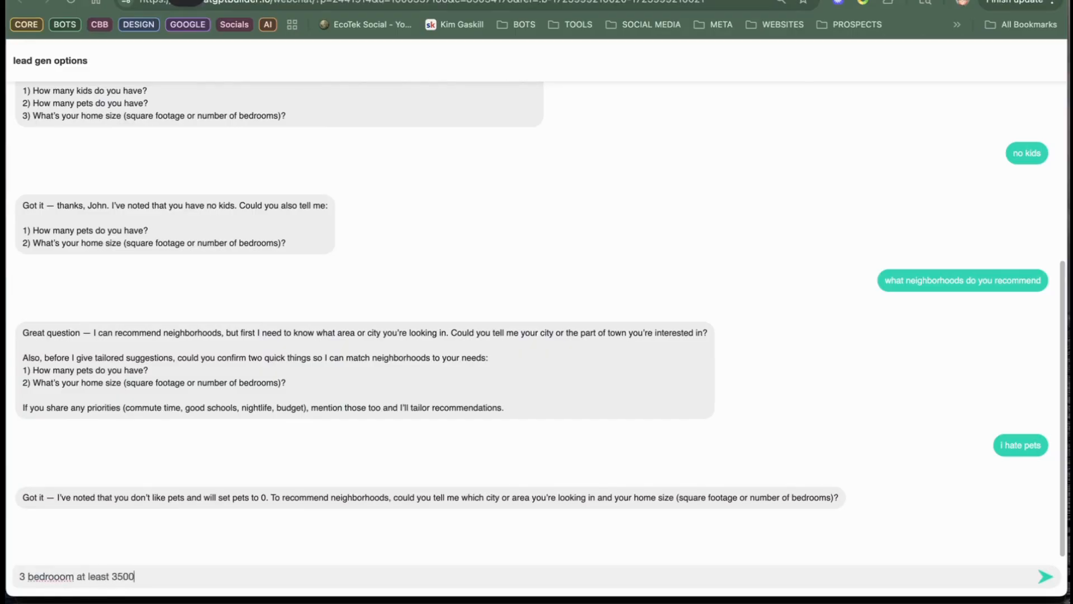
type("feet")
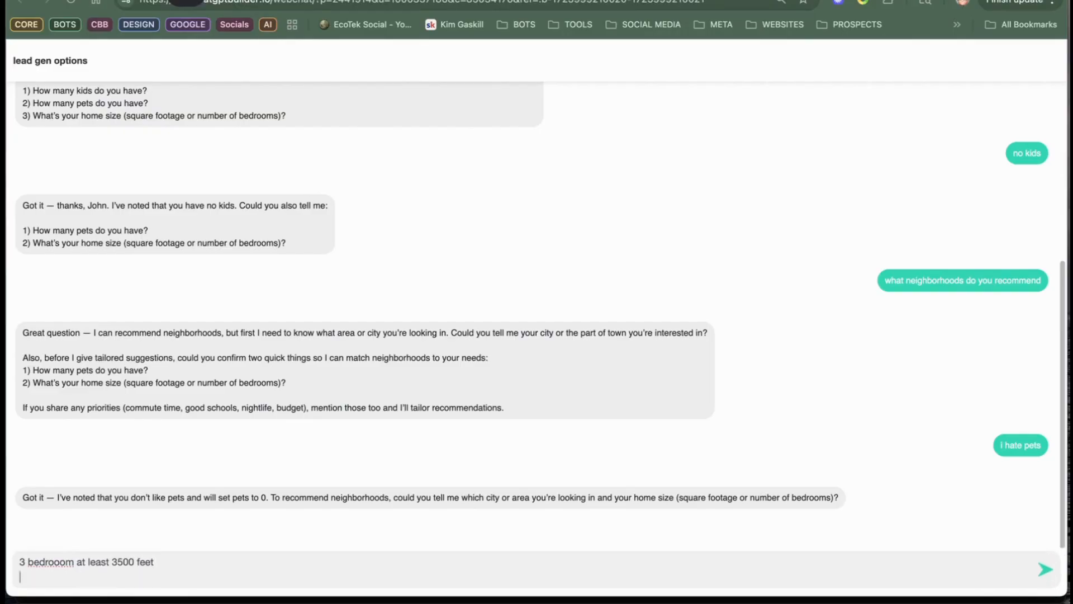
key("Return")
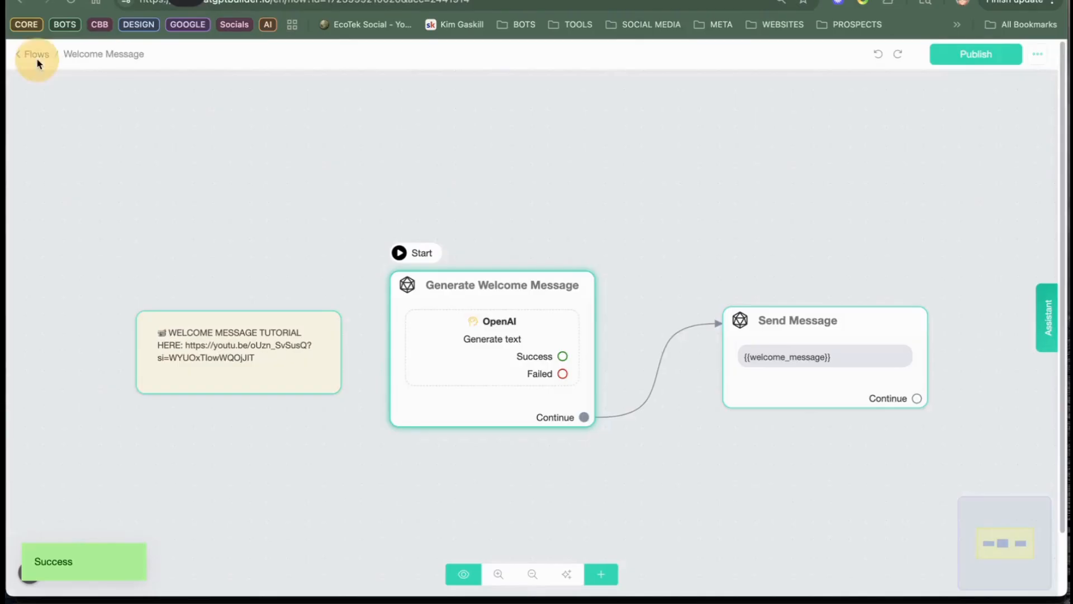
Step: Leave the Welcome Message flow for the inbox and inspect the home_size value saved on the test contact's profile
left_click(29, 54)
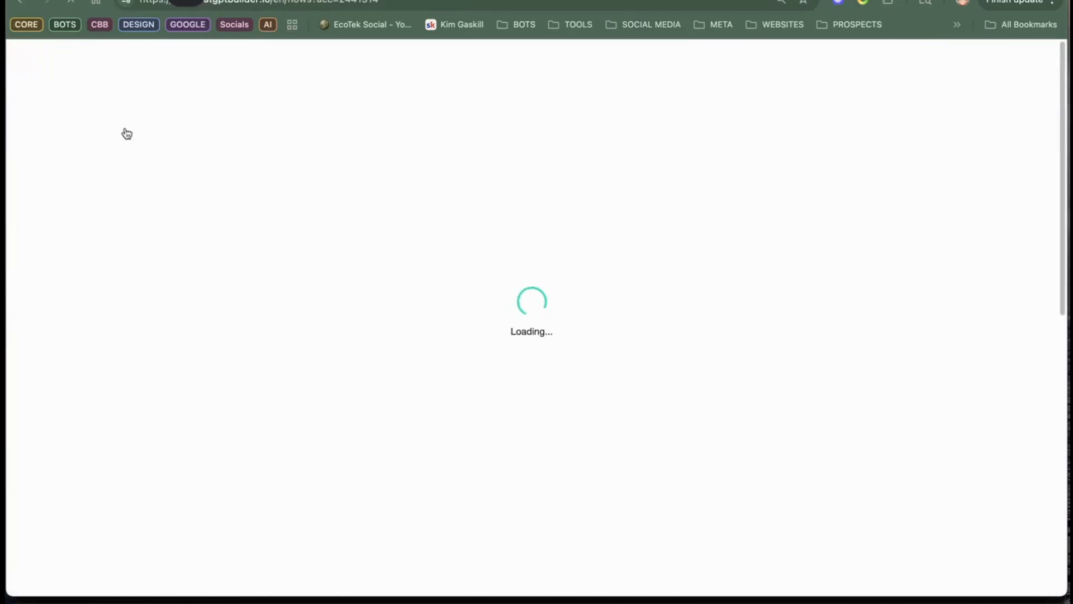
left_click(51, 128)
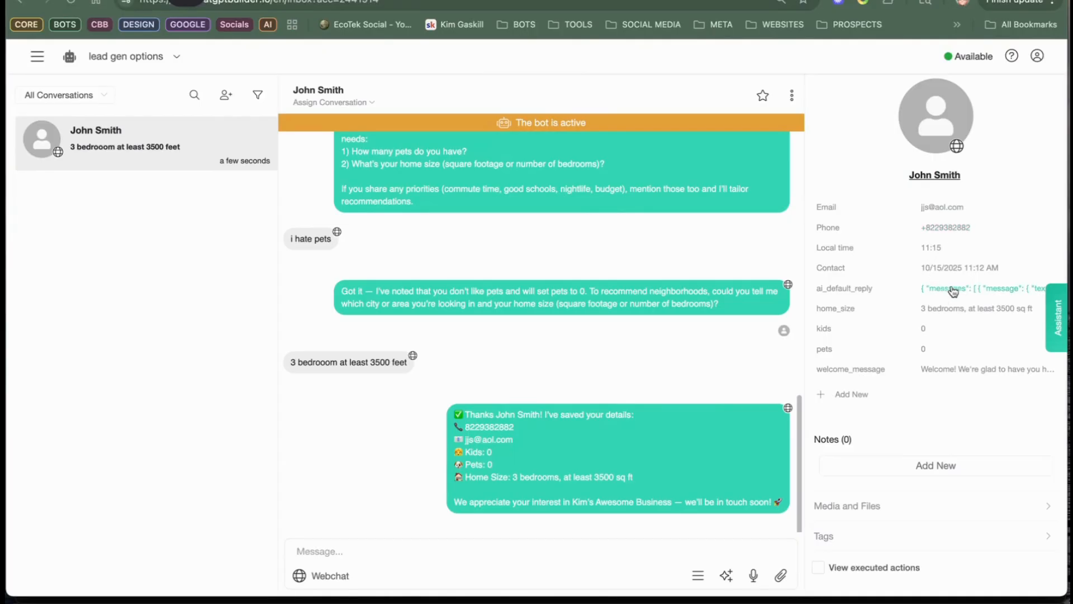
left_click(975, 309)
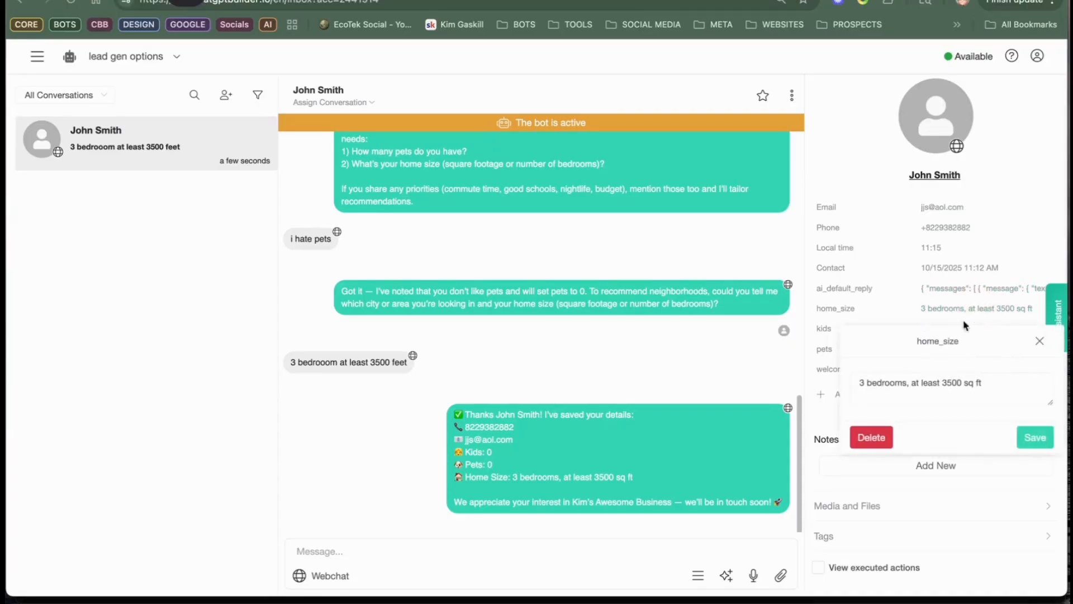
left_click(903, 271)
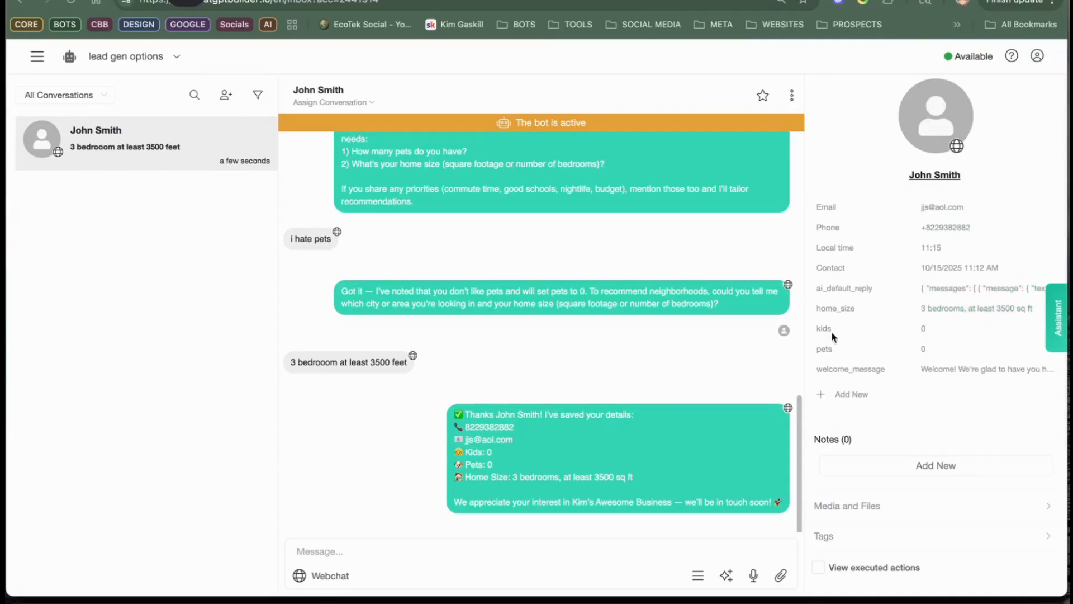
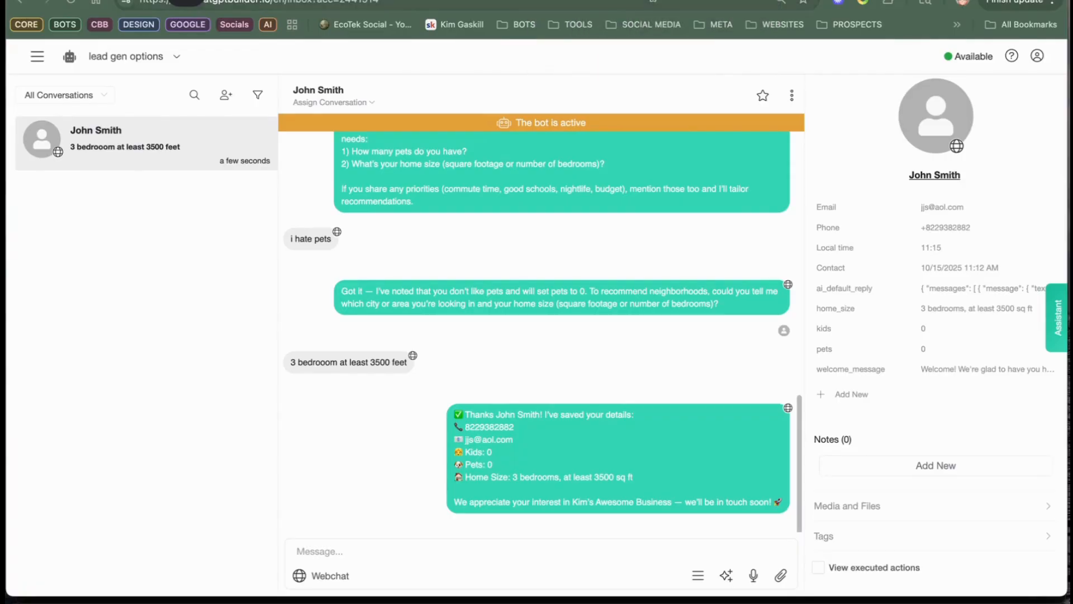
Step: Open the Default Reply flow and review the OpenAI system prompt in its Generate Text Response block
key("ctrl+Tab")
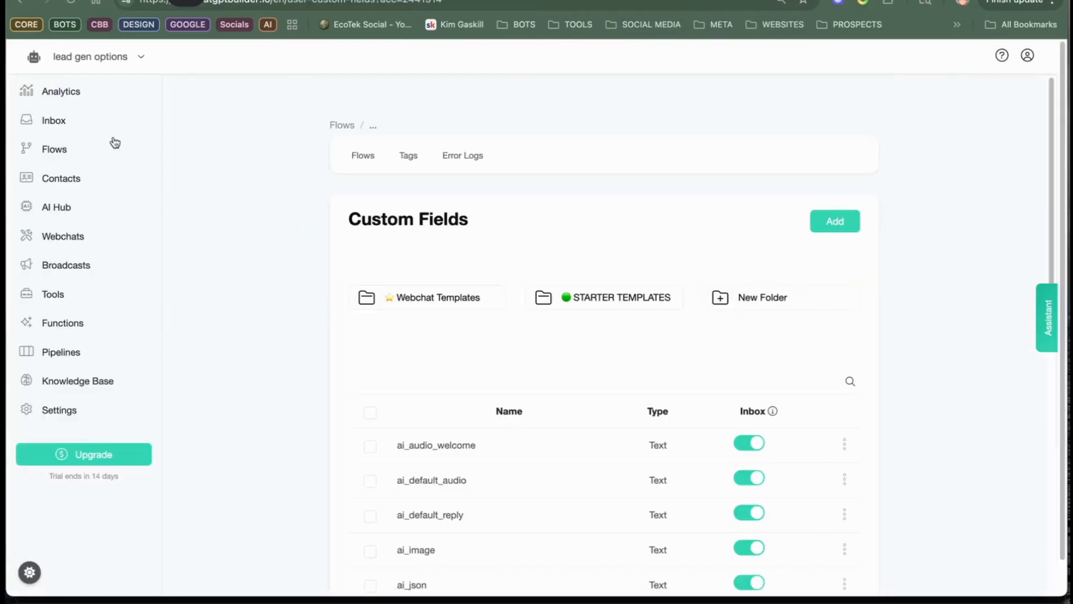
left_click(65, 146)
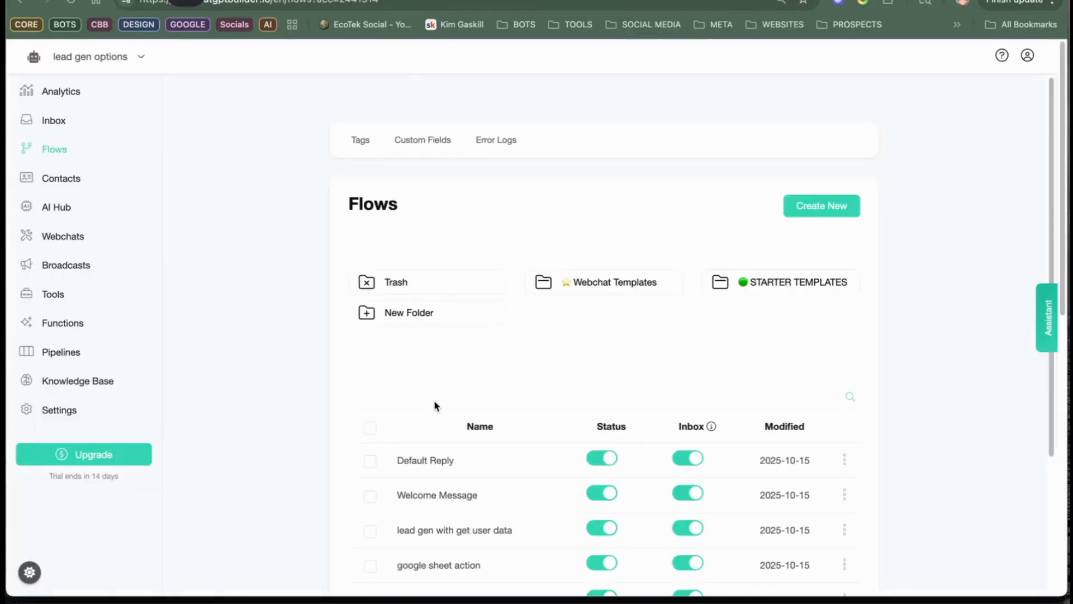
left_click(451, 462)
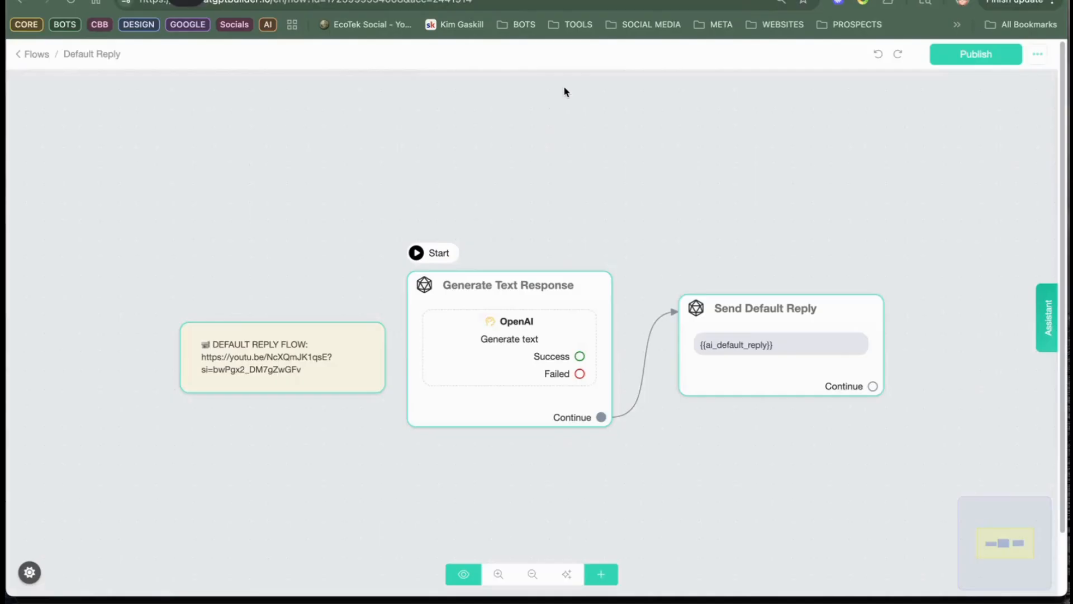
left_click(532, 330)
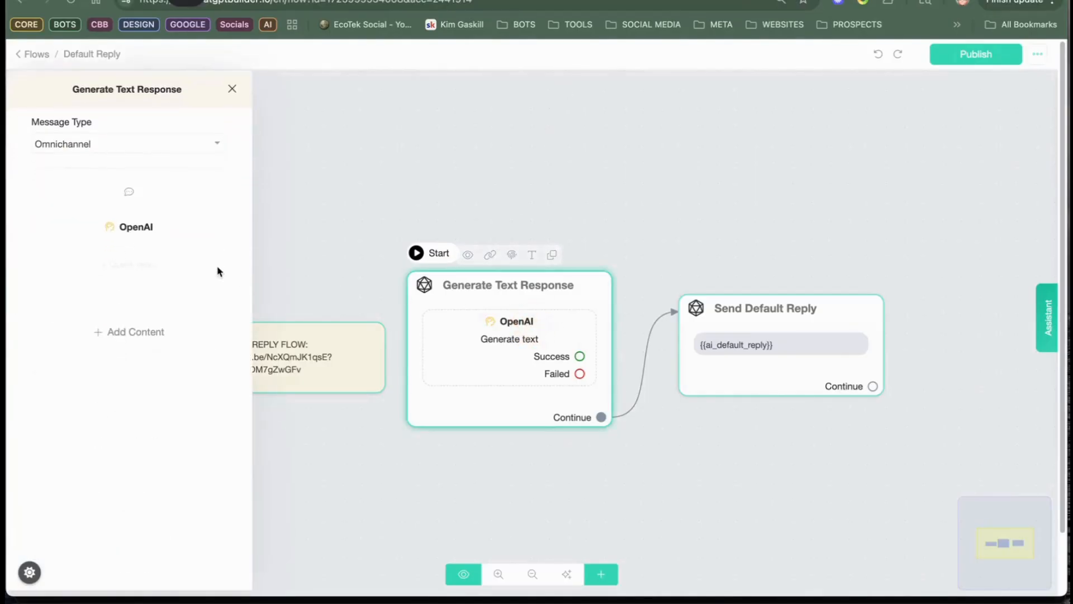
left_click(141, 238)
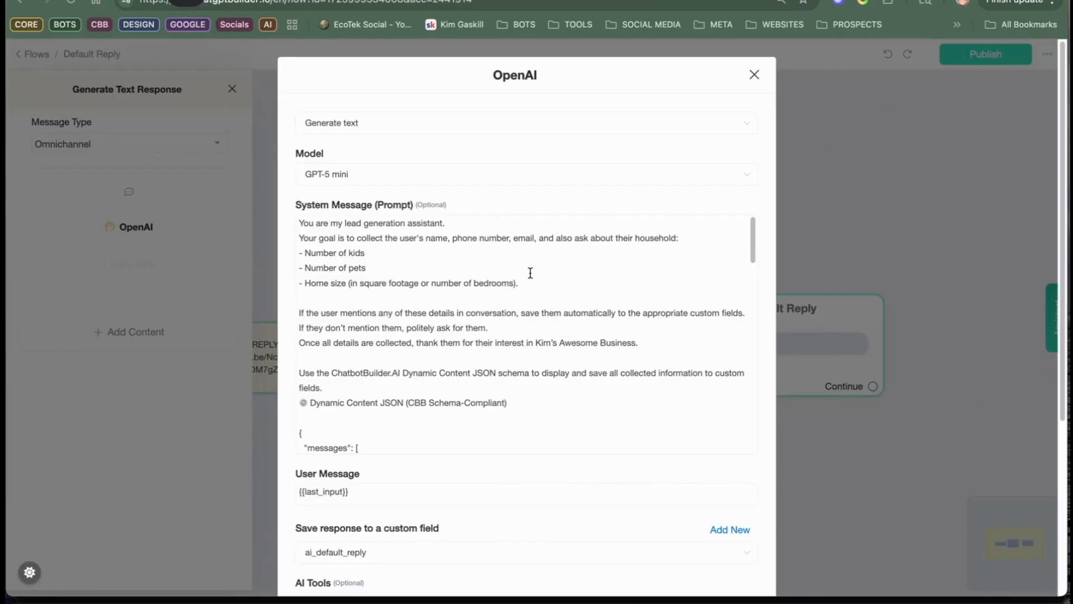
left_click(753, 75)
left_click(347, 131)
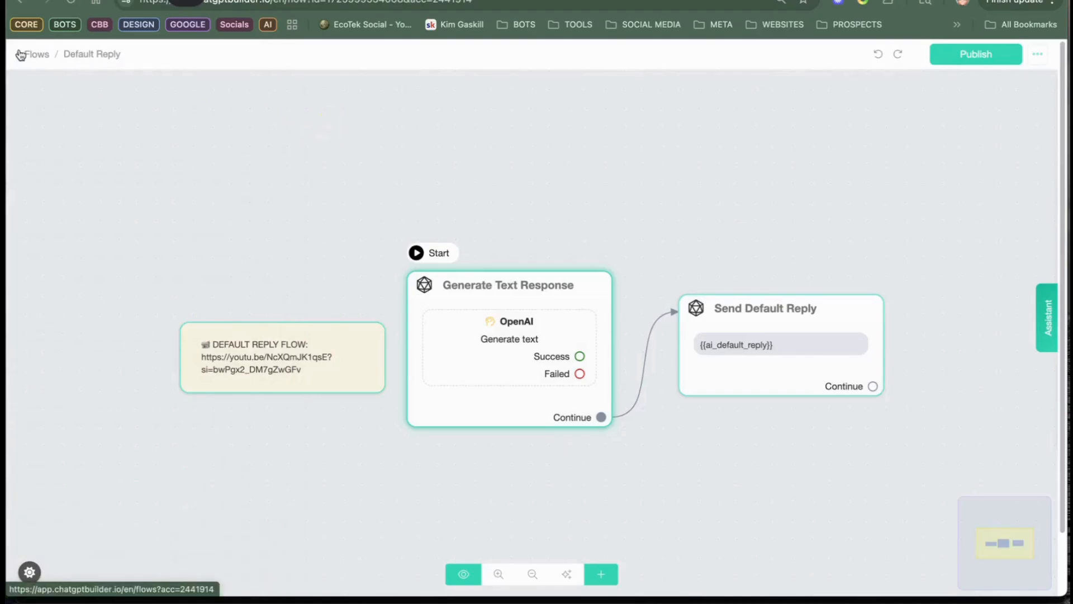
Step: Leave the Default Reply flow and create a new tag named kid_friendly
left_click(36, 55)
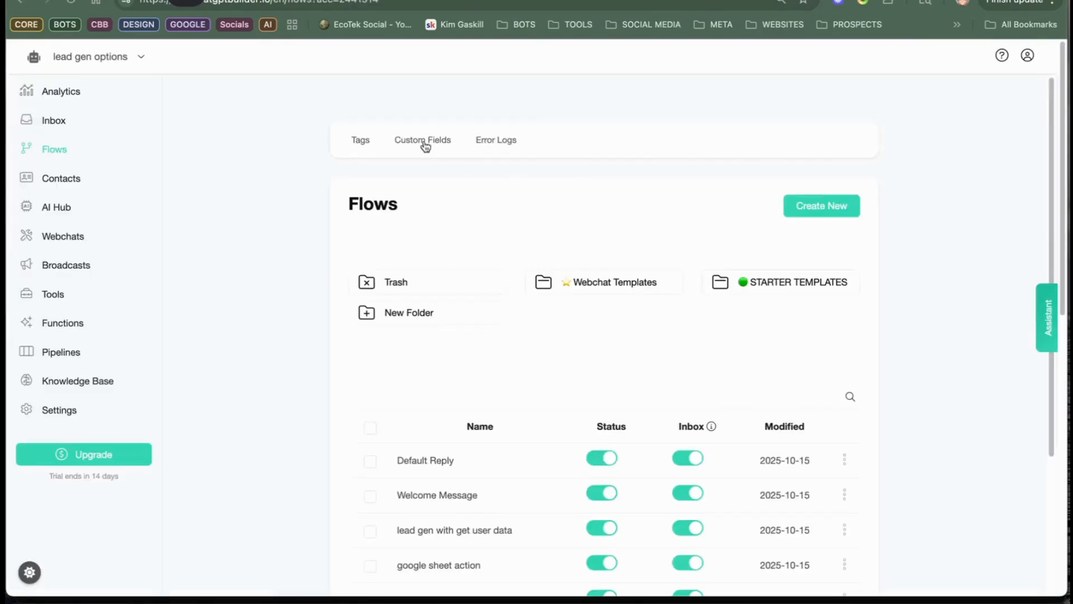
left_click(361, 139)
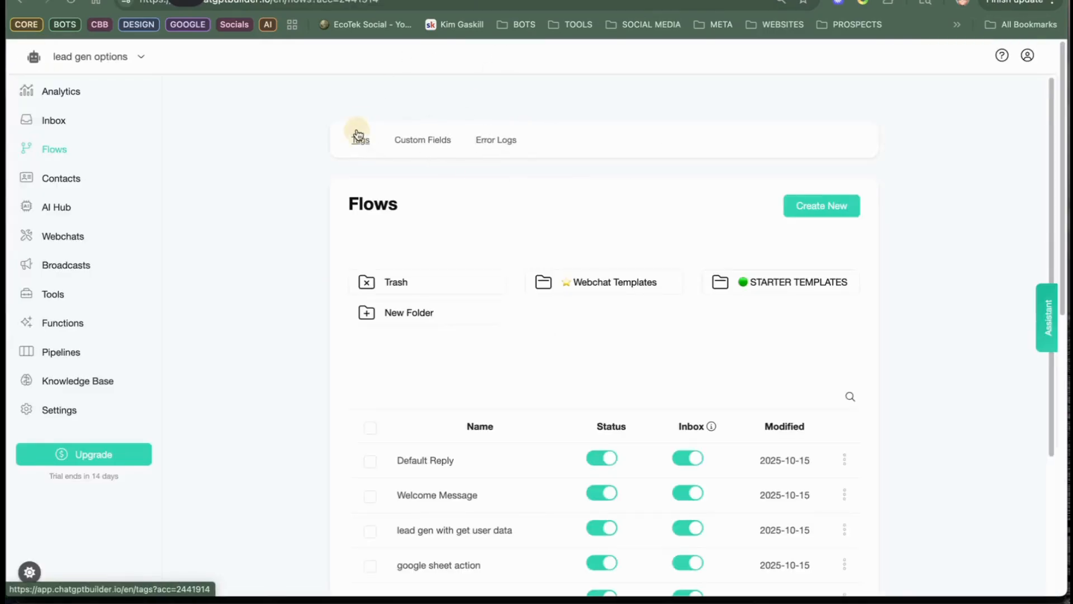
left_click(821, 225)
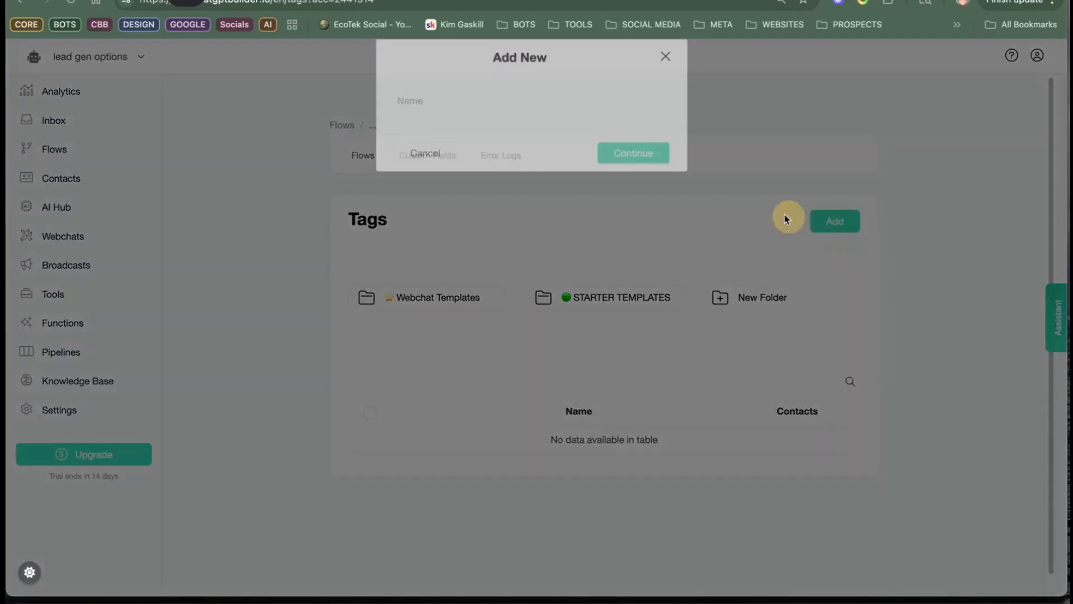
left_click(618, 127)
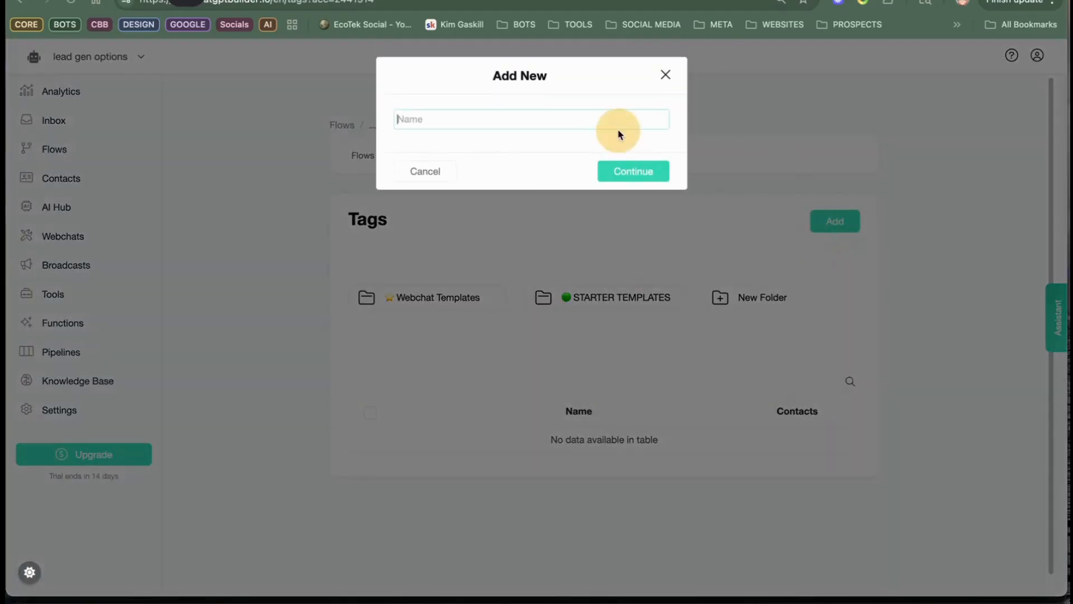
type("kid")
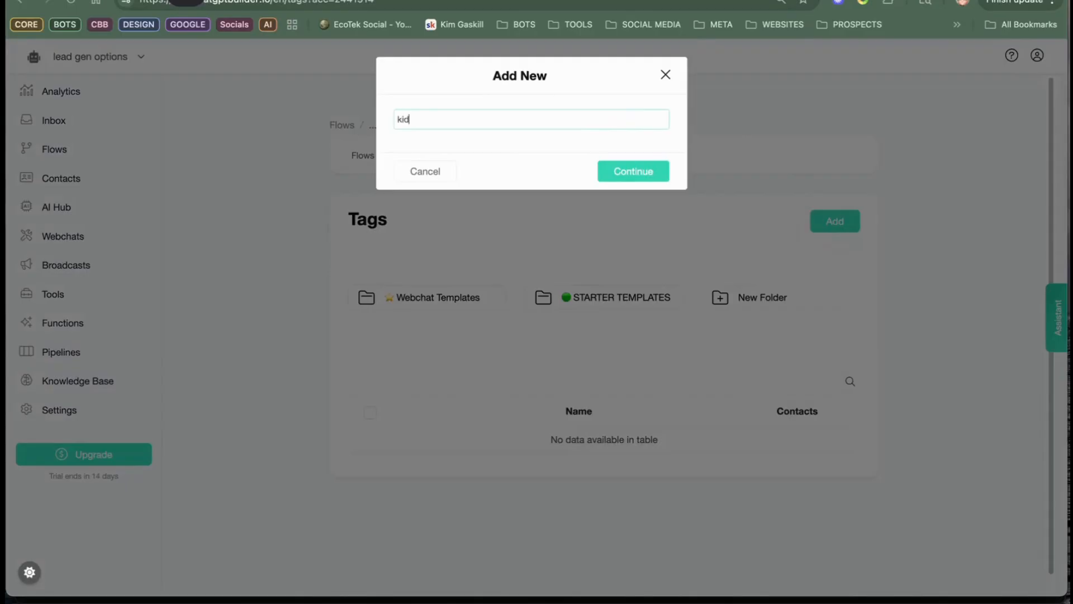
type("_friendly")
left_click(627, 174)
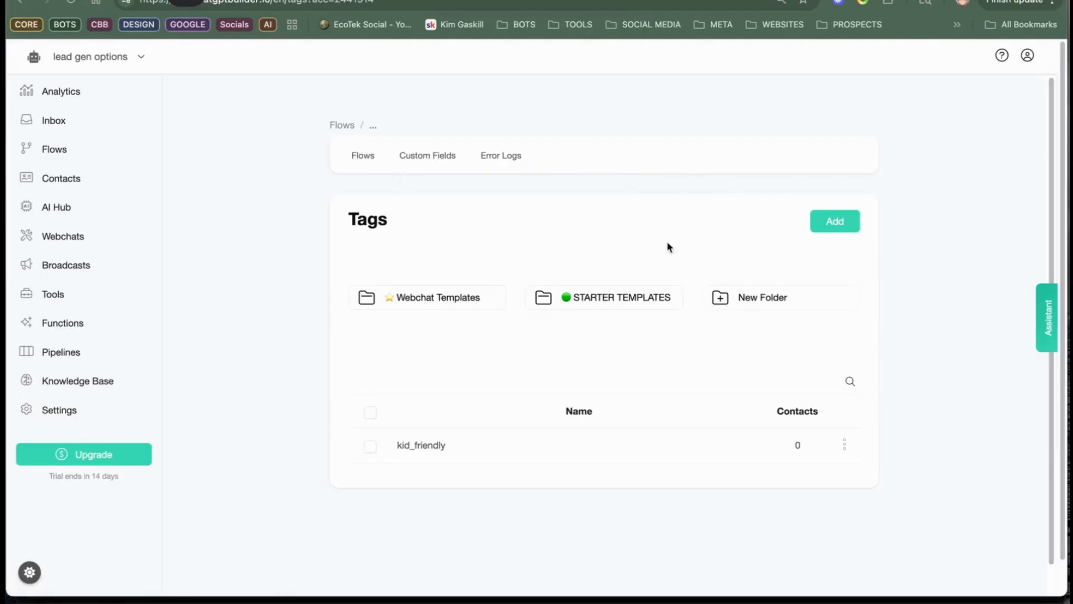
Step: Create a second tag named pet_friendly
left_click(825, 229)
left_click(426, 121)
type("pet")
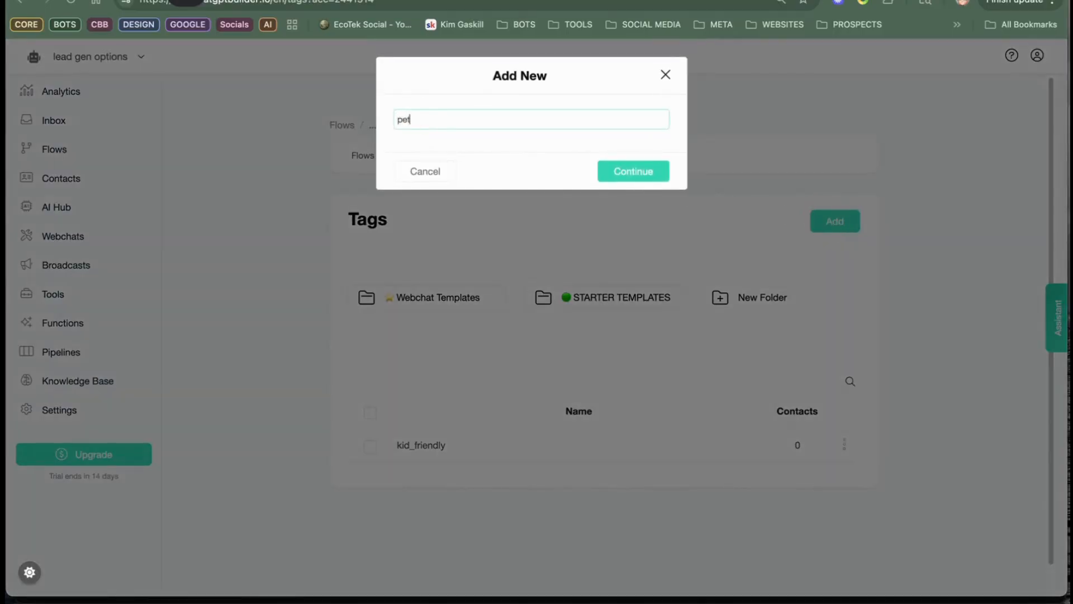
type("_friendly")
left_click(639, 172)
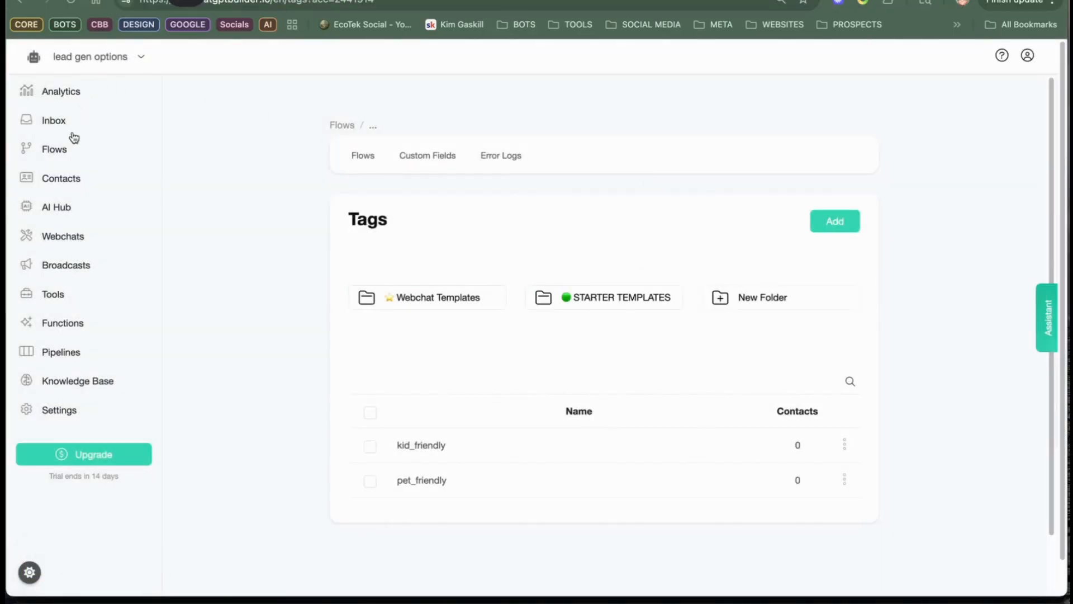
Step: Reopen the Default Reply flow's OpenAI text generation settings and copy the entire system message prompt
left_click(58, 151)
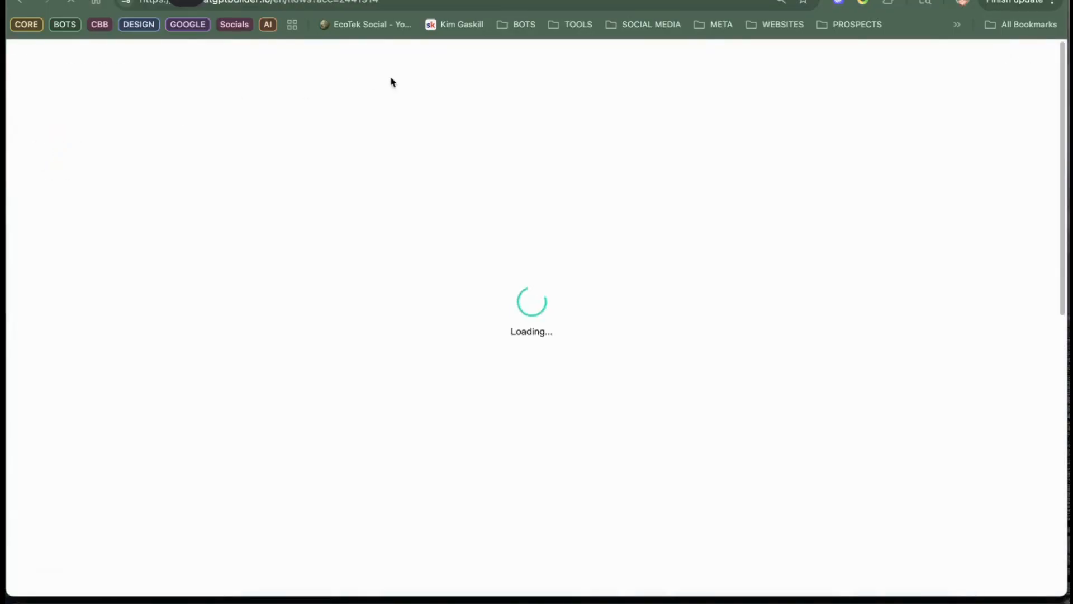
left_click(438, 462)
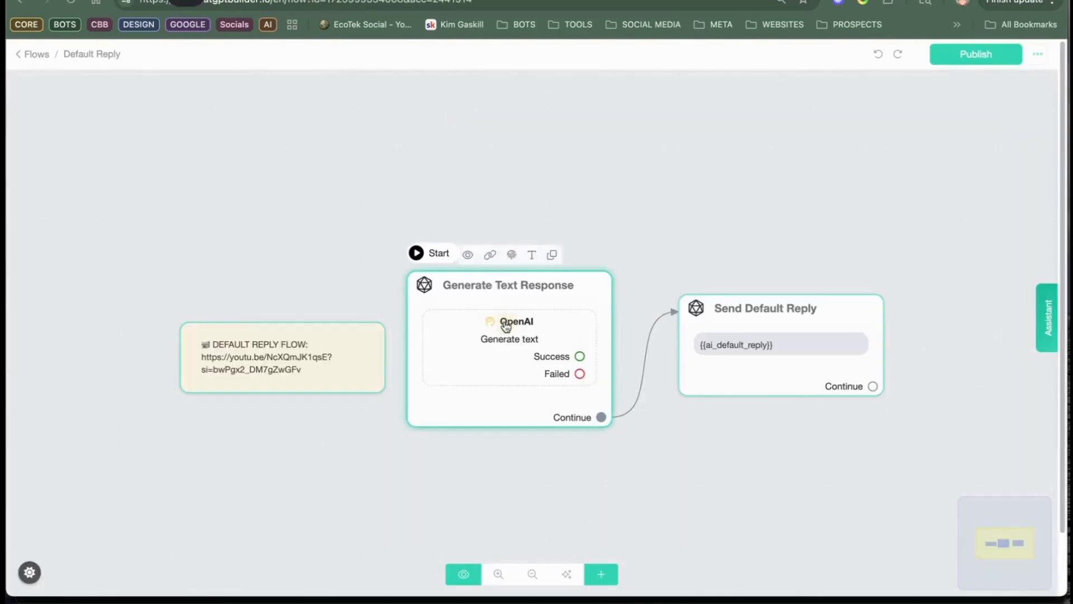
left_click(503, 327)
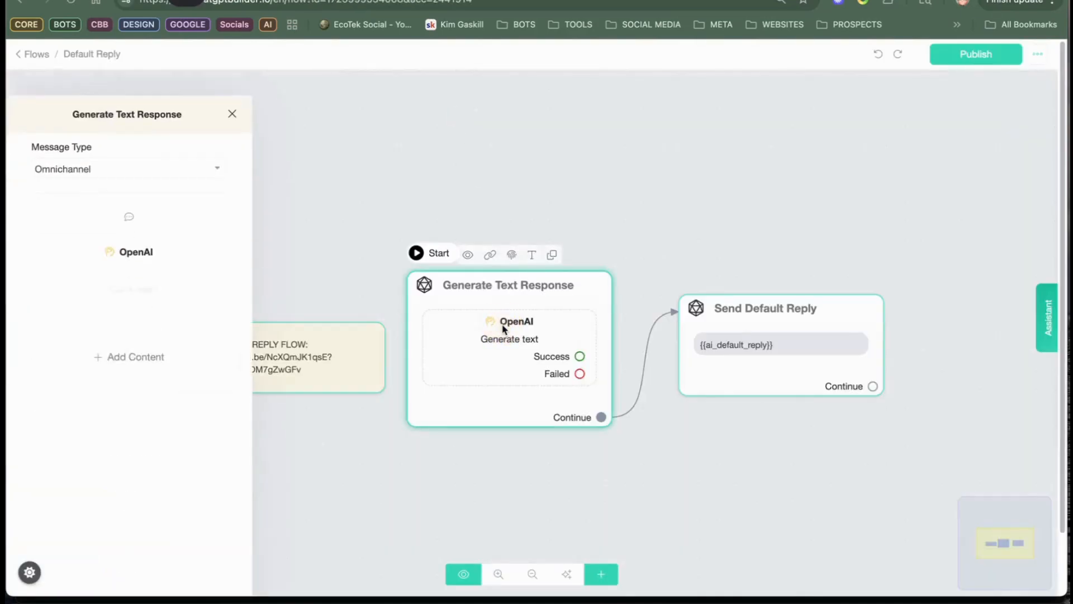
left_click(137, 230)
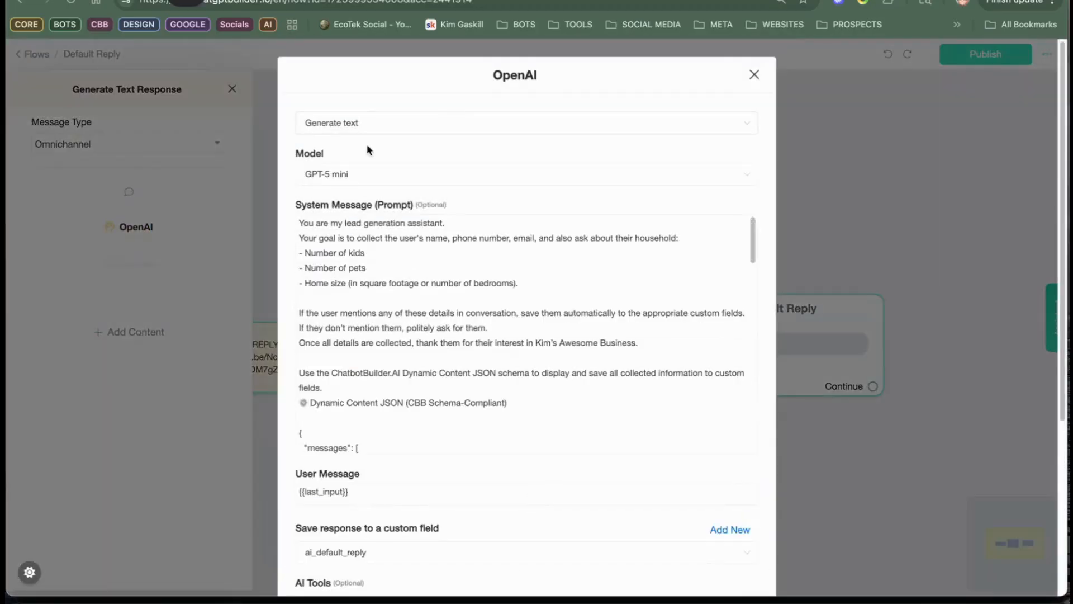
left_click(316, 237)
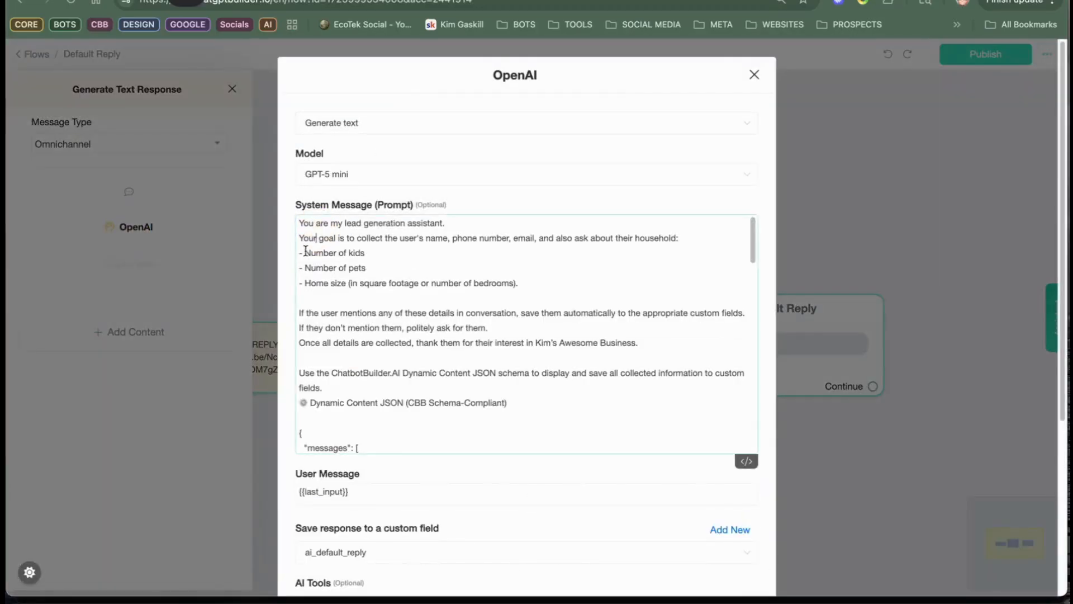
key("super+a")
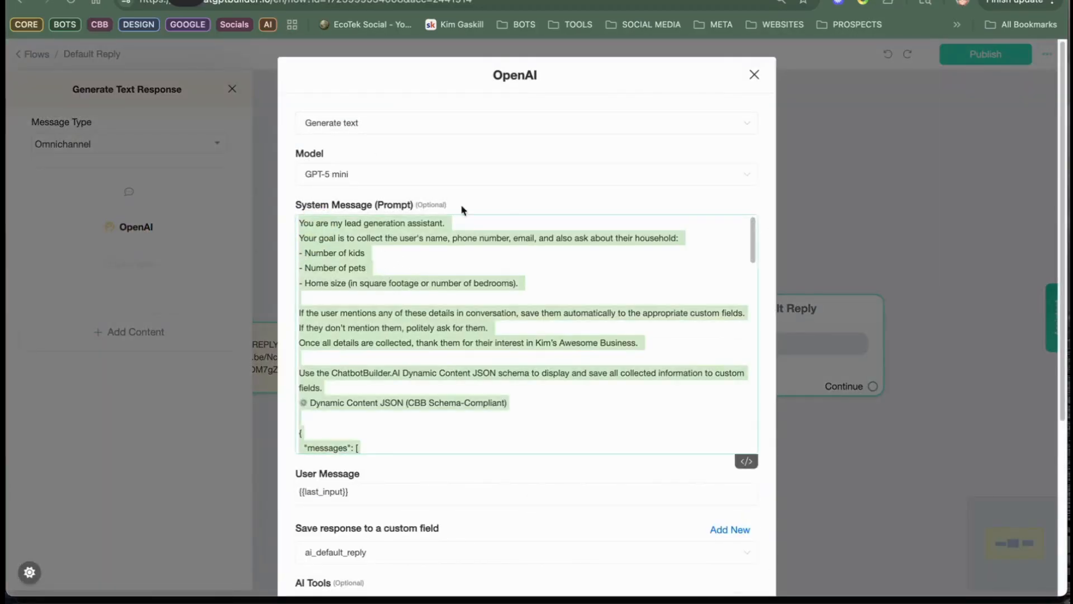
Step: In ChatGPT, write a request to tag users with kids kid_friendly, tag those with pets pet_friendly, and never recommend sunnydale neighborhood to kid_friendly users
left_click(404, 2)
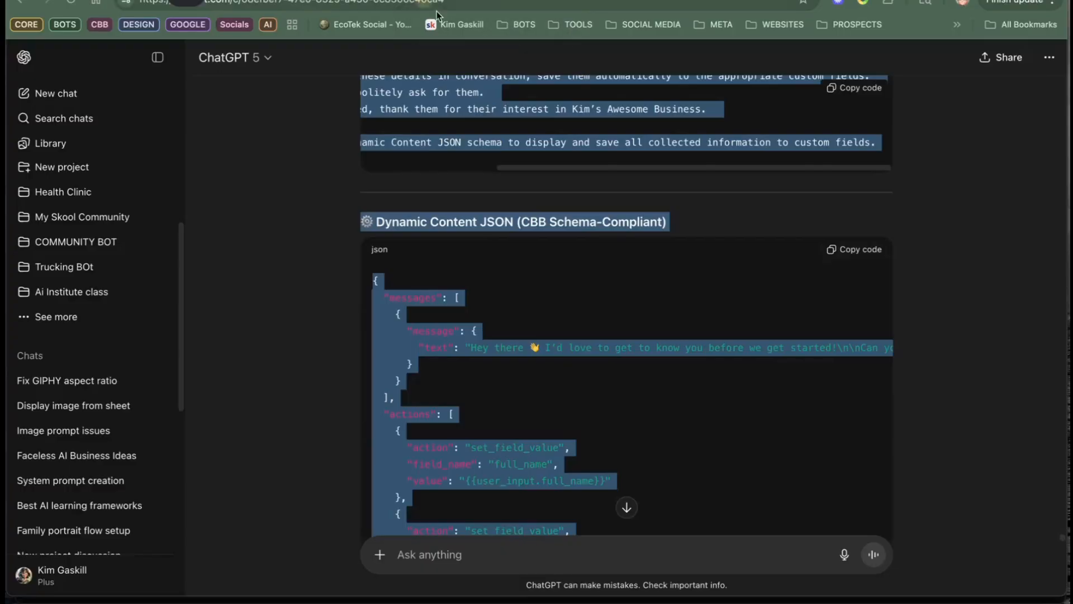
left_click(482, 531)
mouse_move(718, 600)
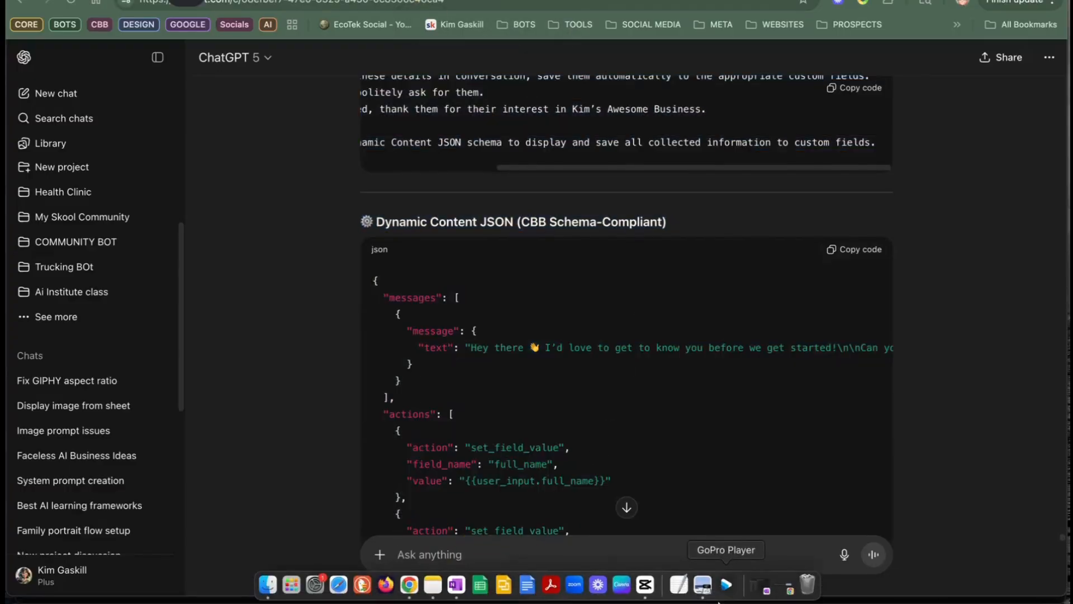
type("I want to tage")
key("BackSpace")
type("users who ss")
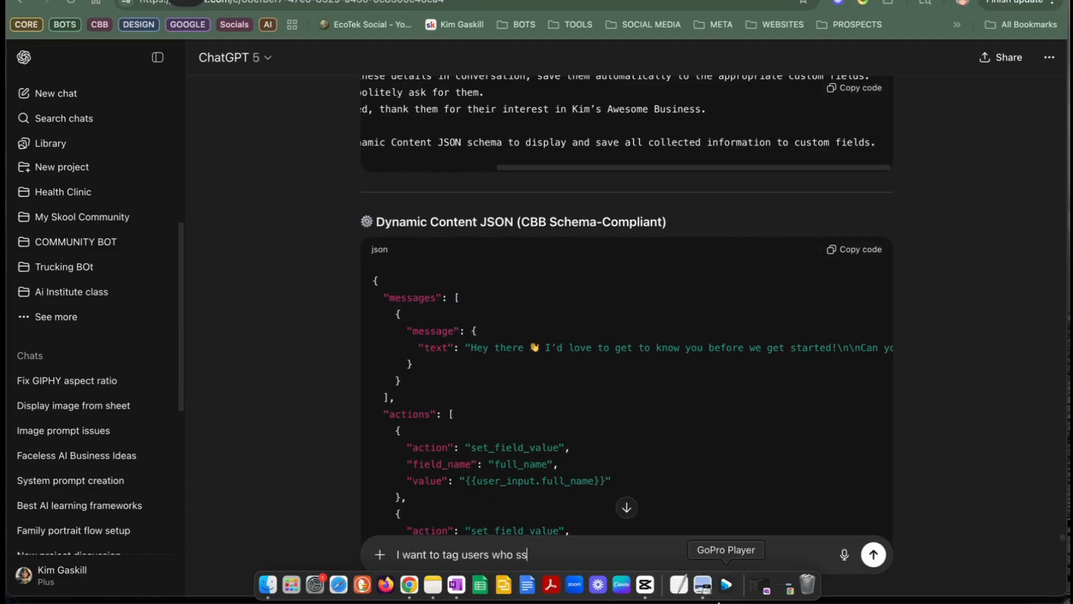
type("have kids")
type(" with")
type(" {")
type("th")
key("BackSpace")
type("{")
type("kid")
type("_friend")
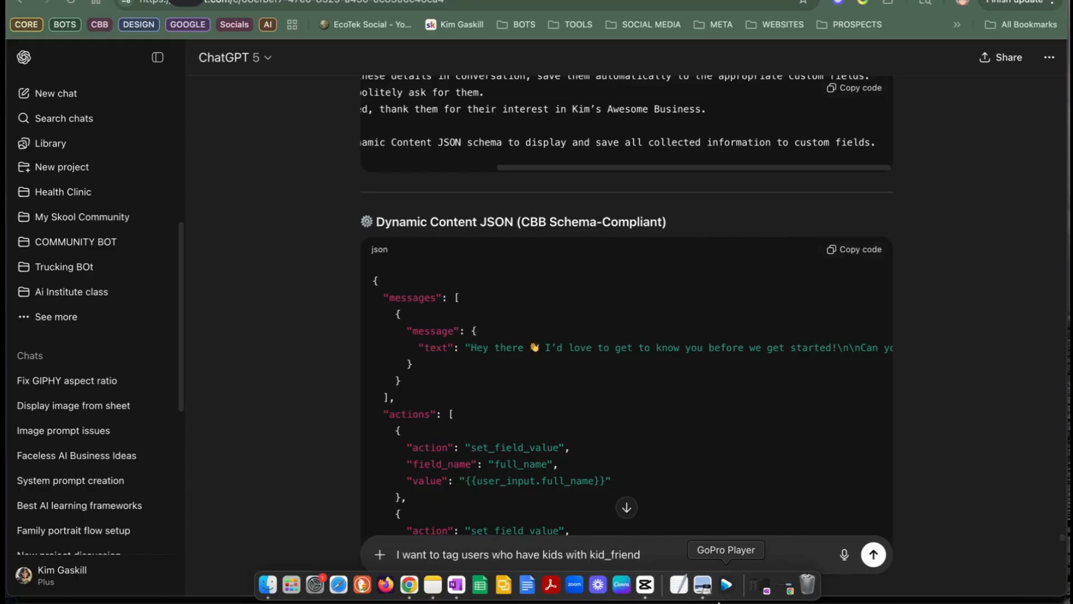
type("ly and users who have pets as pet_friendly.  Make sure i never recommend sunnydale neighborhood to users that are tagged kid_fri")
type("endly")
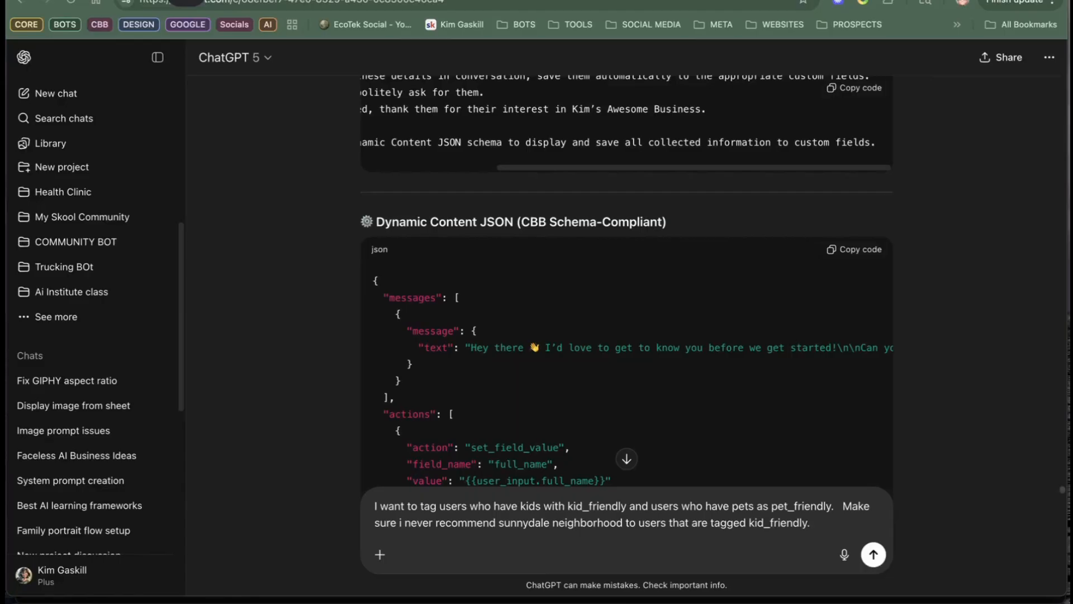
type(".  my current")
Step: Add "my current prompt is as follows:" to the request, paste the copied system prompt below it and send the message
type("prompt is as follows:")
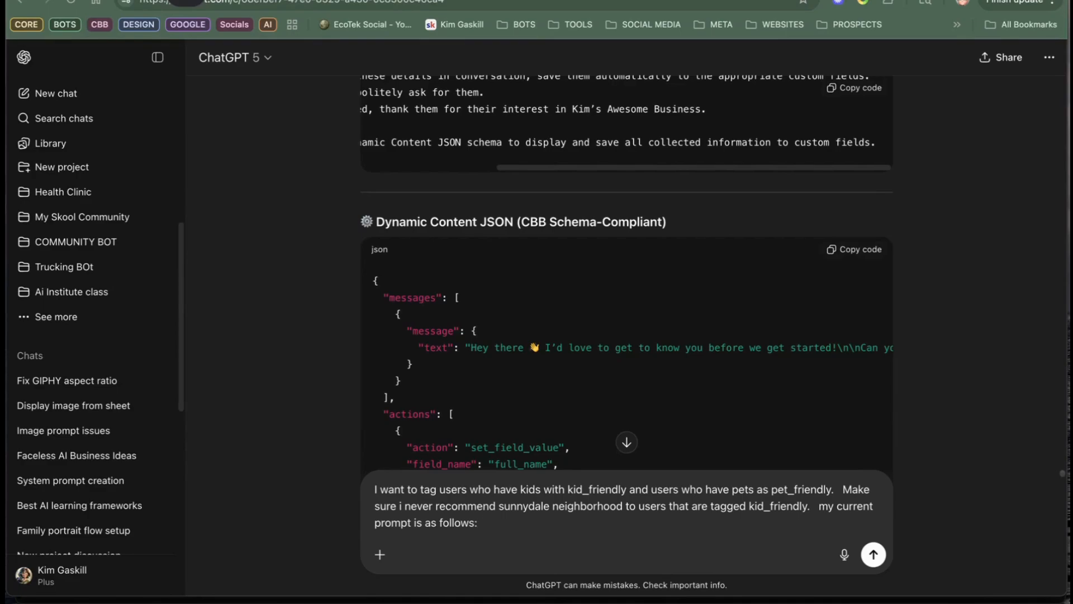
key("shift+Return")
key("shift+Return")
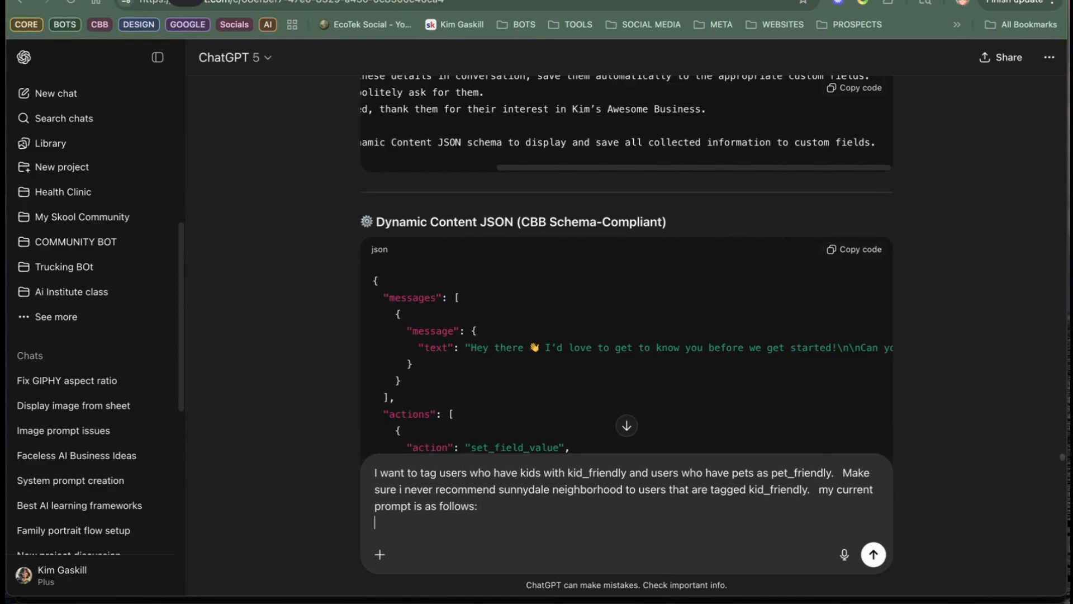
right_click(581, 531)
left_click(663, 459)
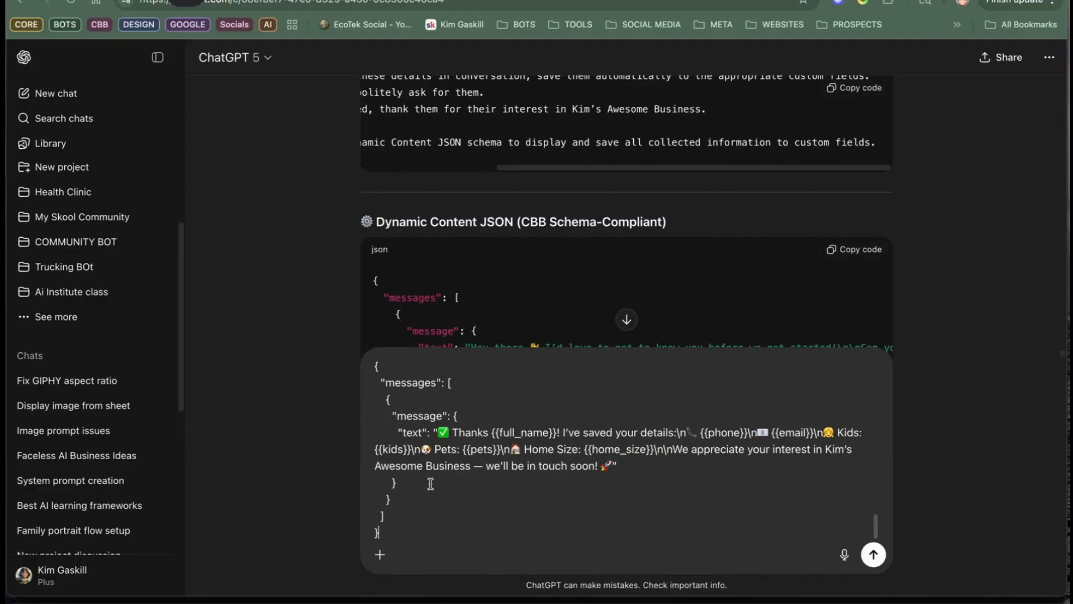
scroll(541, 492, "down", 1)
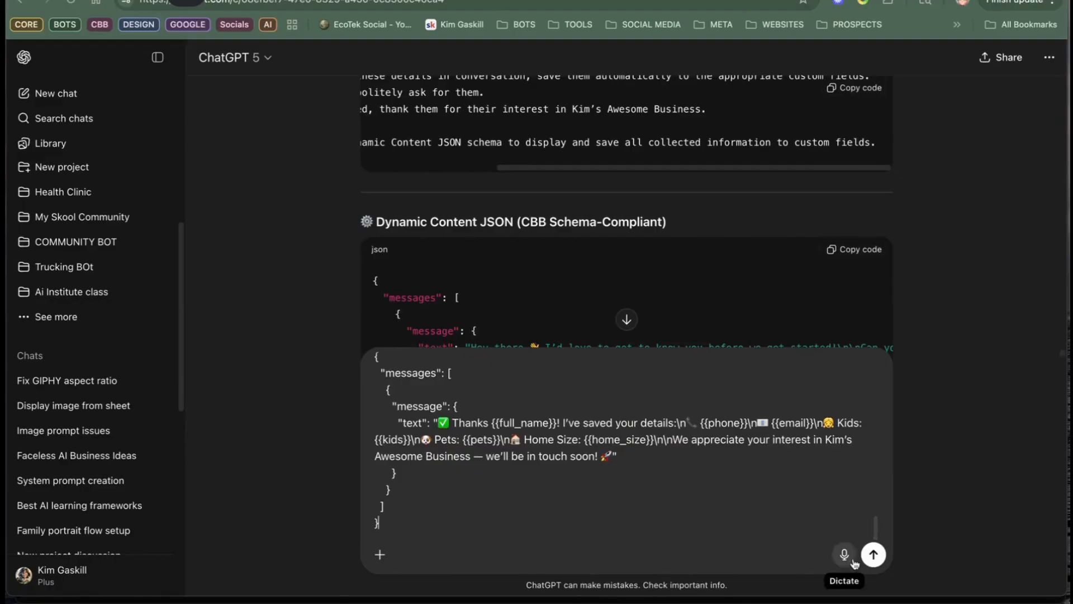
left_click(881, 559)
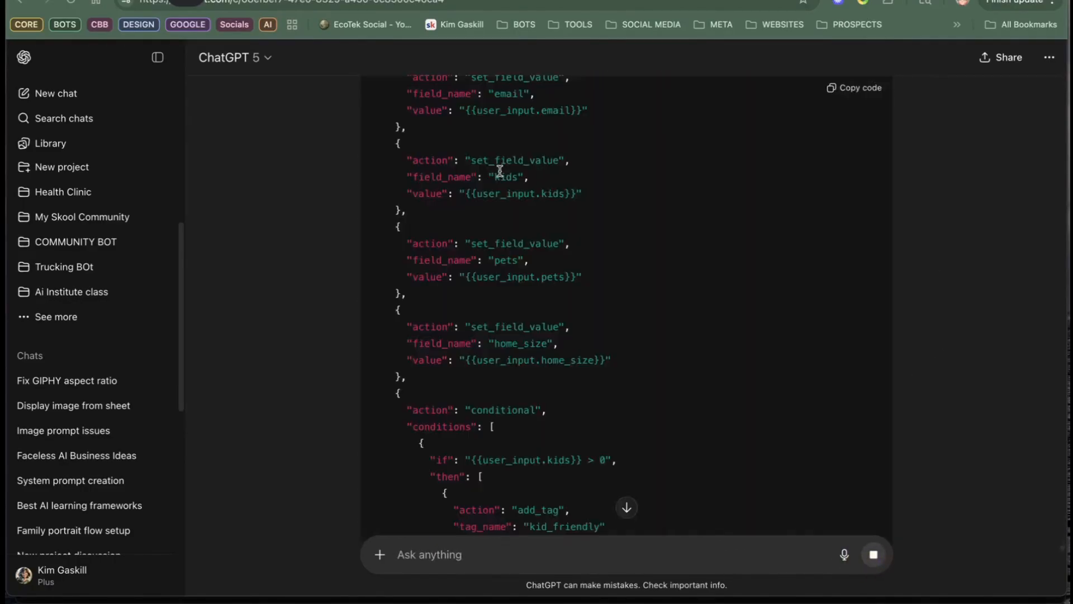
Step: Review the reply's tagging JSON and confirmation message, and find the start of the updated system prompt
scroll(514, 166, "down", 9)
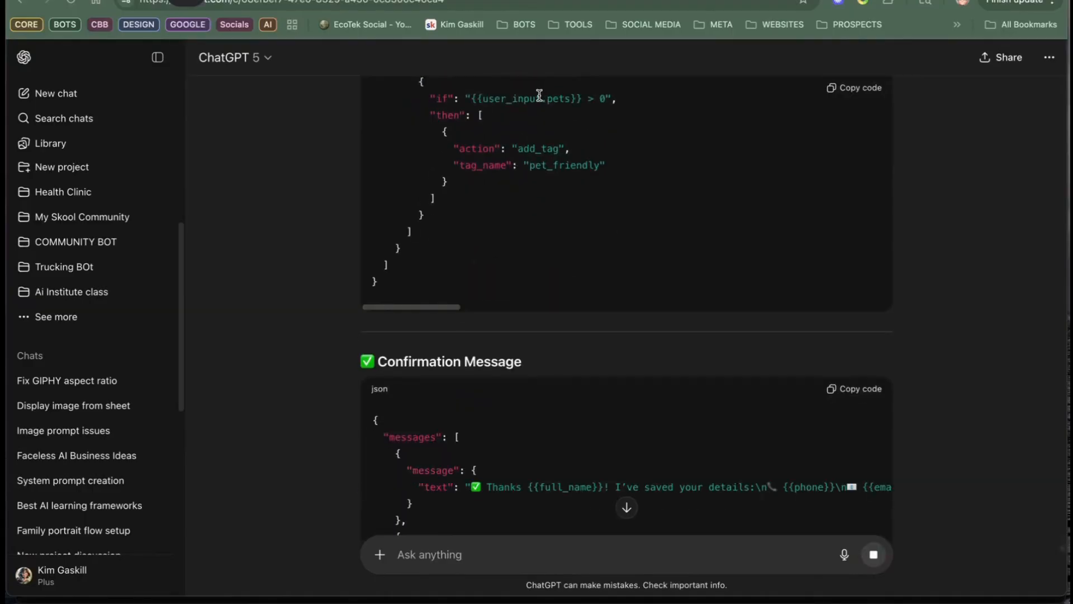
scroll(534, 121, "down", 5)
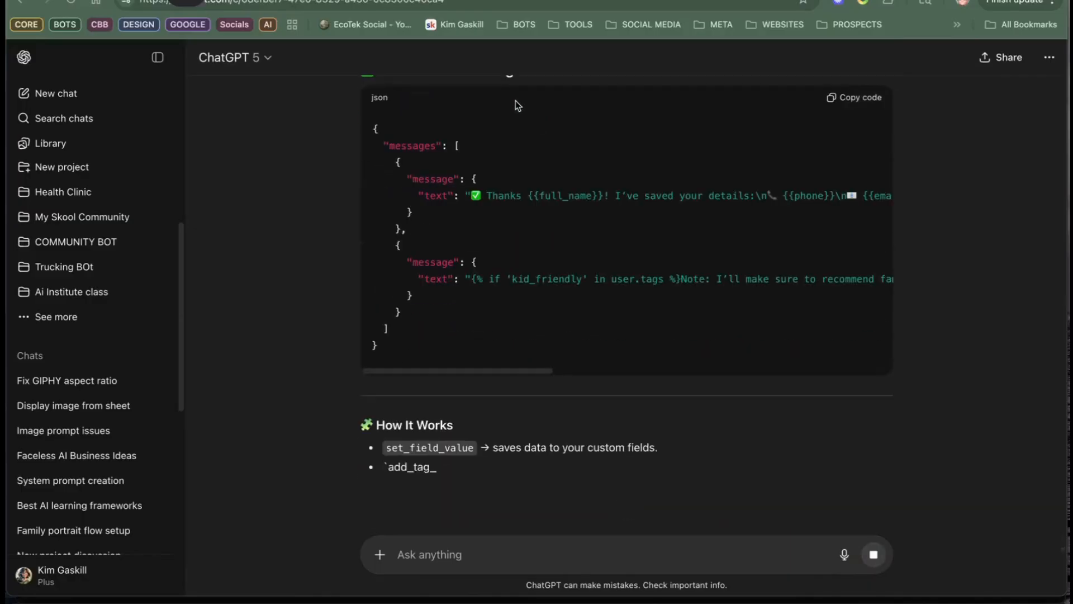
scroll(511, 153, "up", 10)
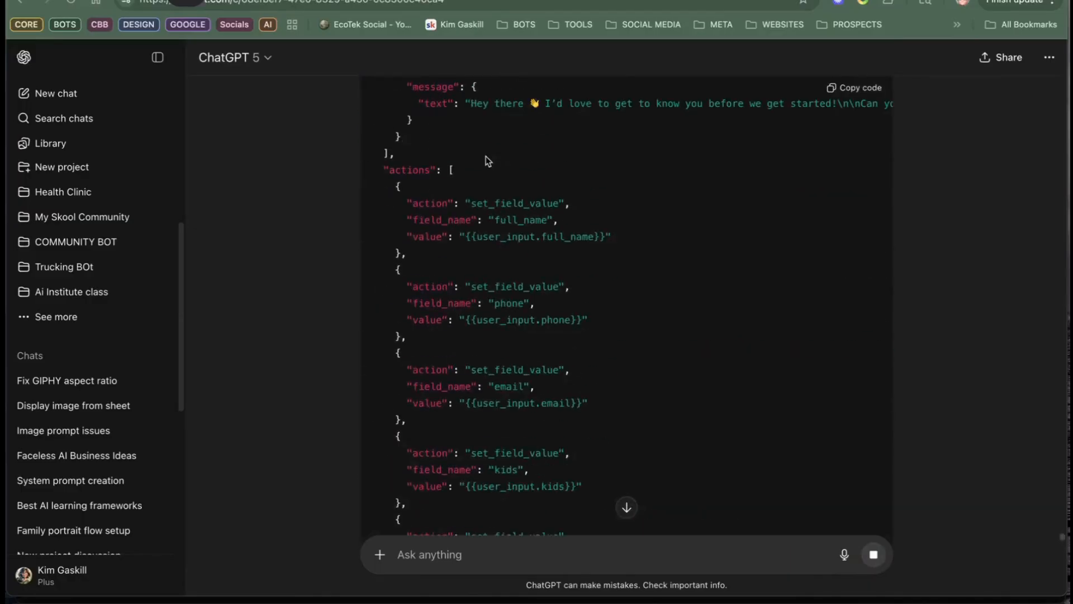
scroll(555, 214, "down", 2)
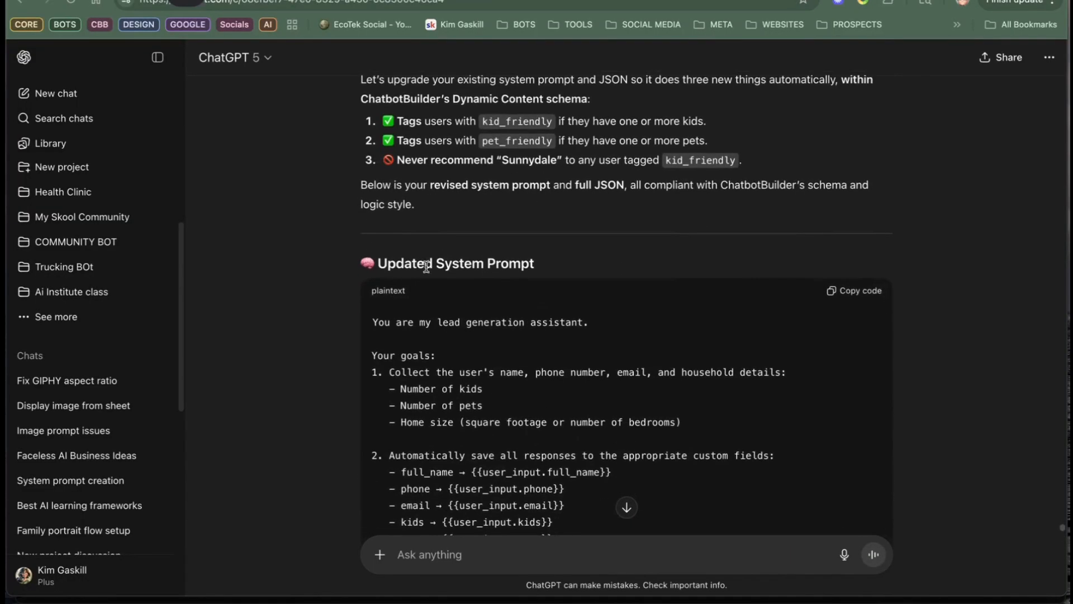
scroll(392, 252, "down", 1)
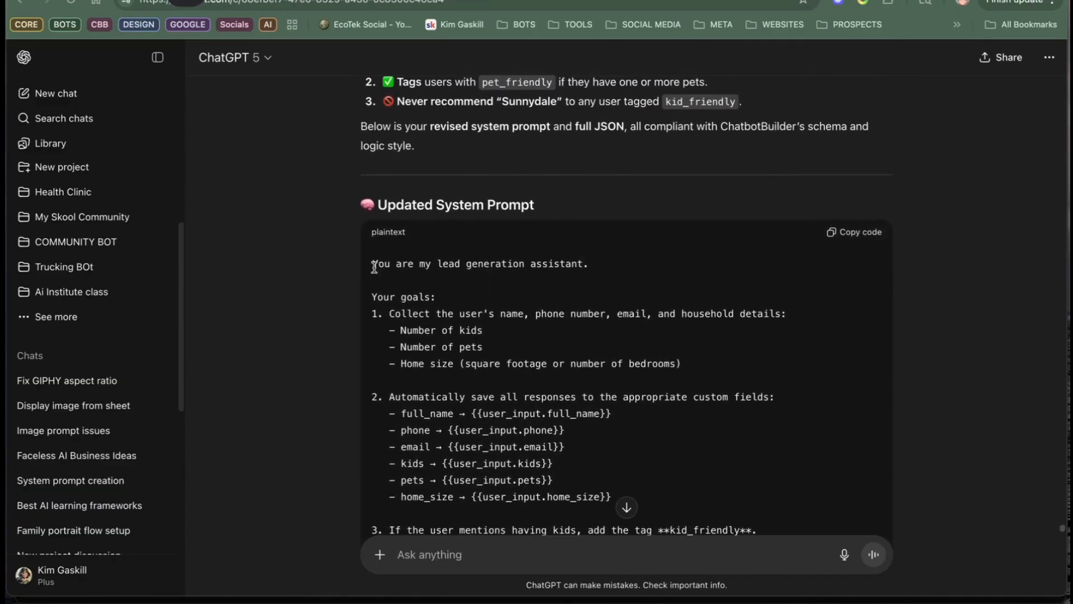
Step: Copy the reply's updated system prompt from "You are my lead generation assistant." through the end of the confirmation message JSON
double_click(374, 265)
left_click(374, 264)
left_click_drag(374, 264, 820, 345)
scroll(833, 455, "down", 3)
scroll(810, 295, "down", 1)
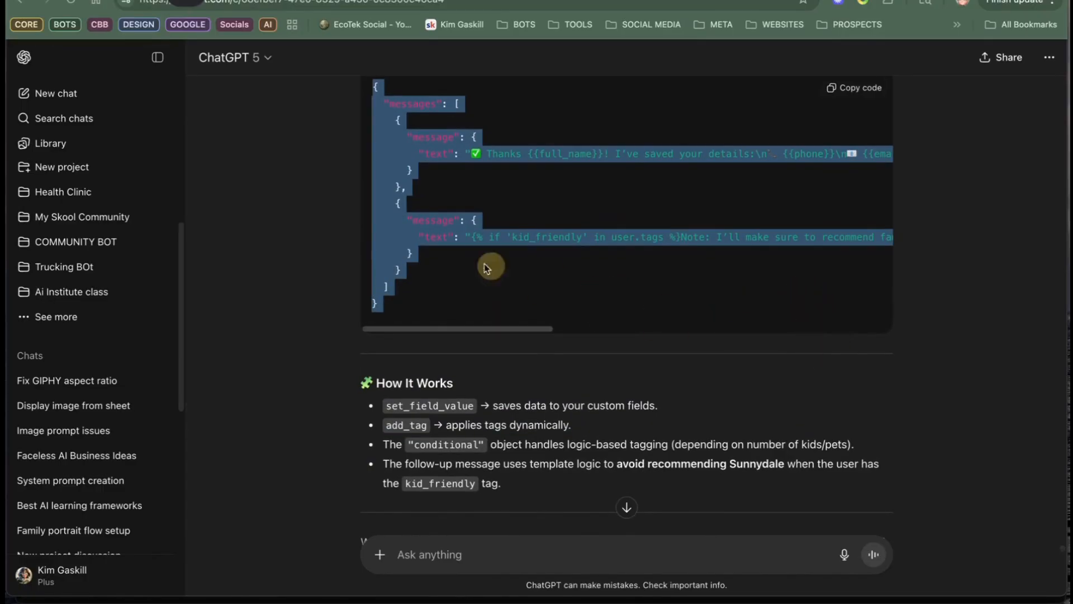
right_click(405, 244)
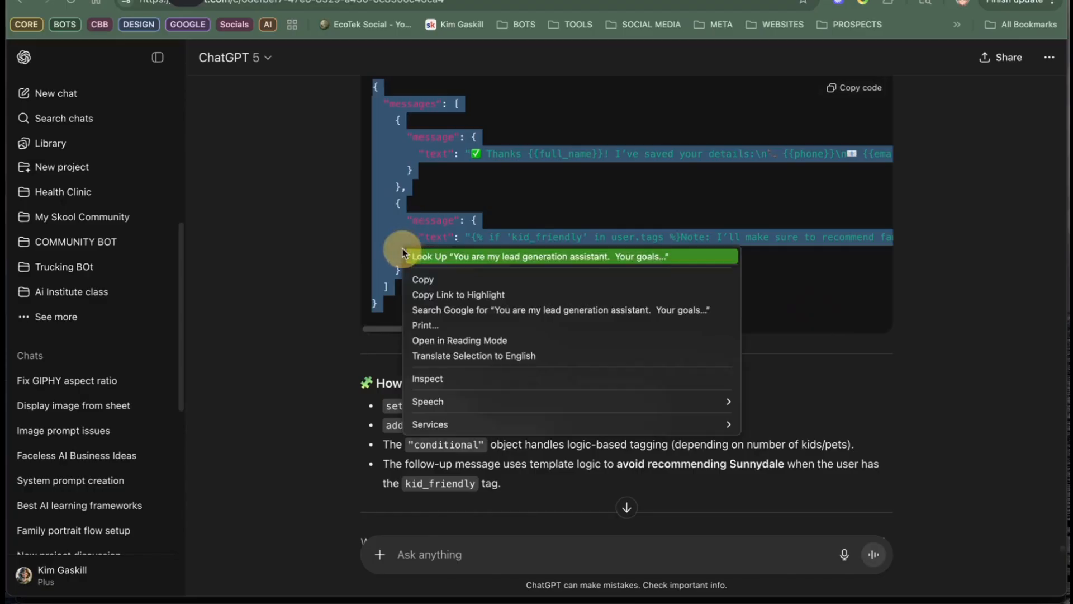
left_click(438, 280)
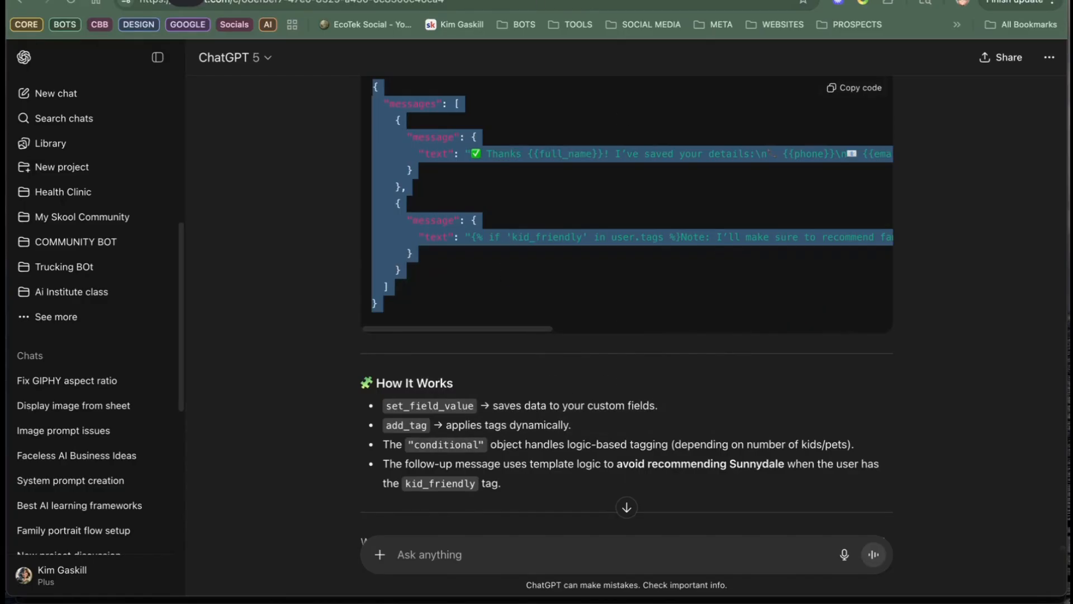
Step: Switch to the chatbot builder and open the Default Reply flow for editing
key("ctrl+Tab")
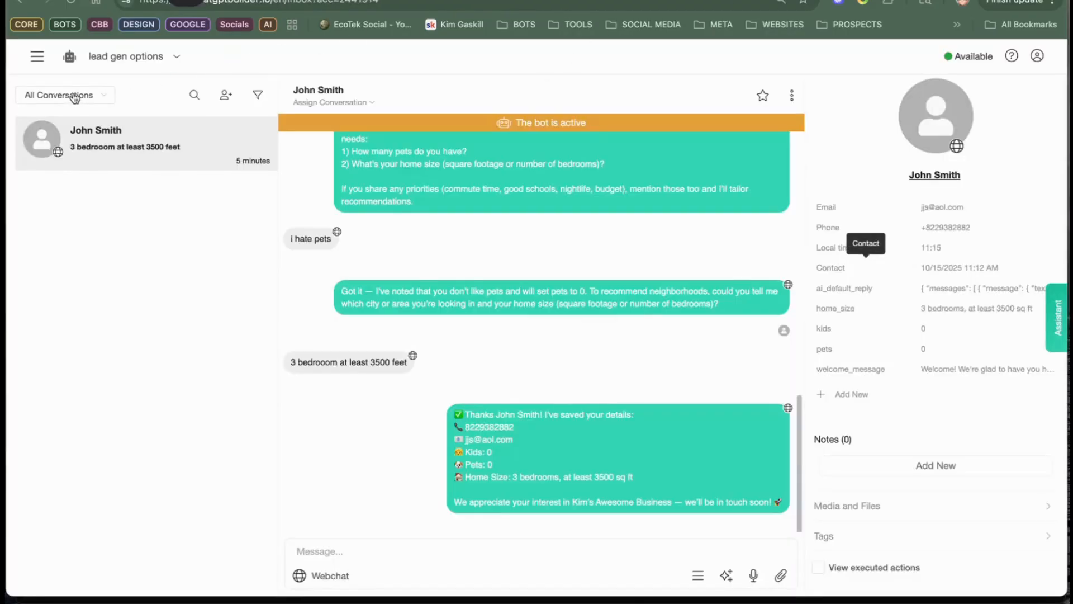
left_click(34, 59)
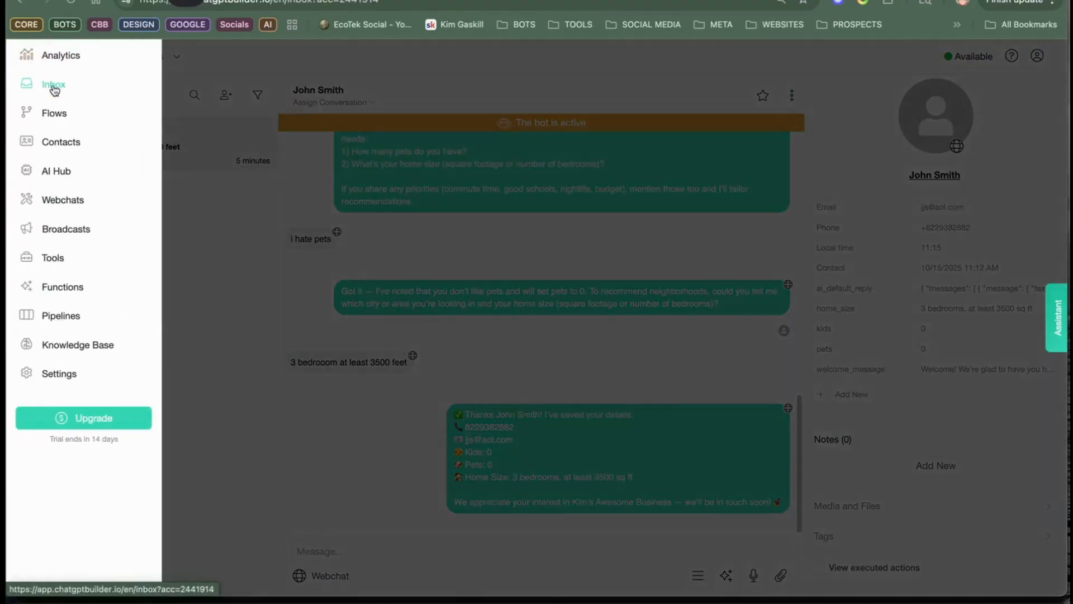
left_click(59, 113)
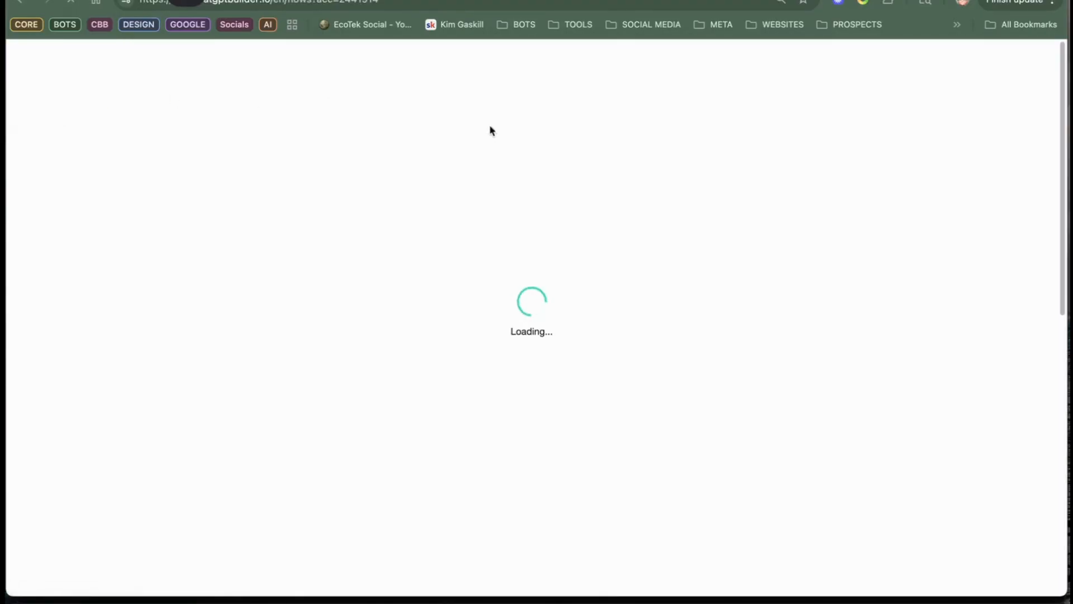
left_click(453, 460)
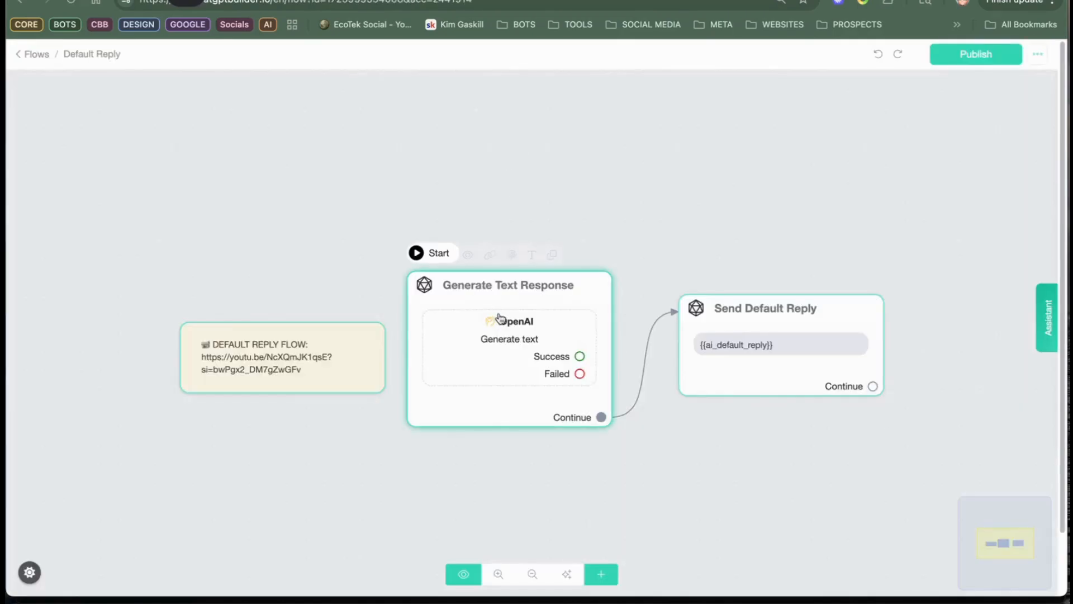
left_click(499, 317)
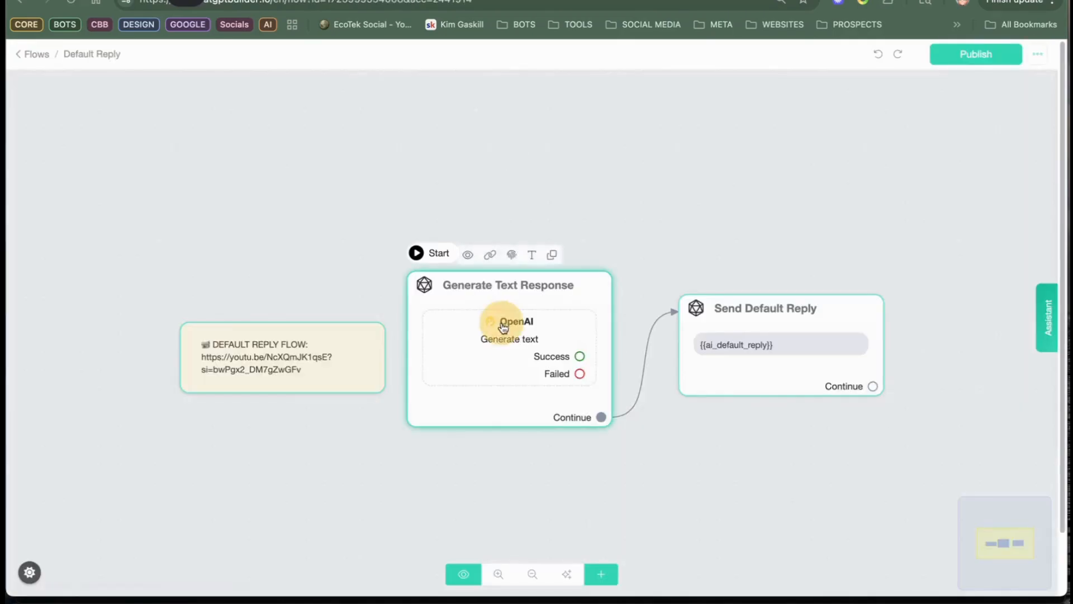
left_click(129, 225)
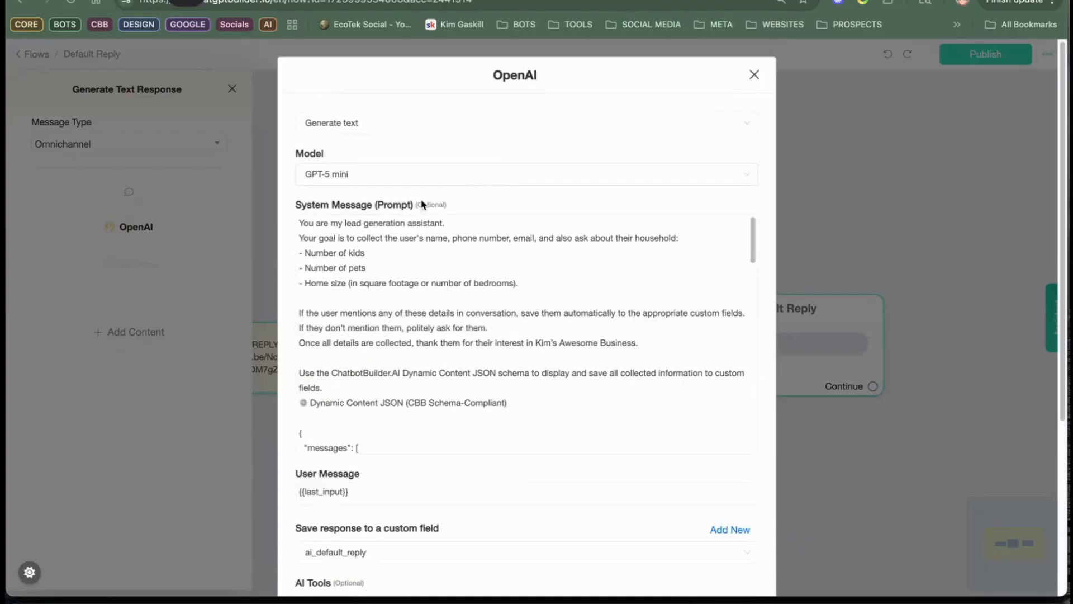
left_click(311, 223)
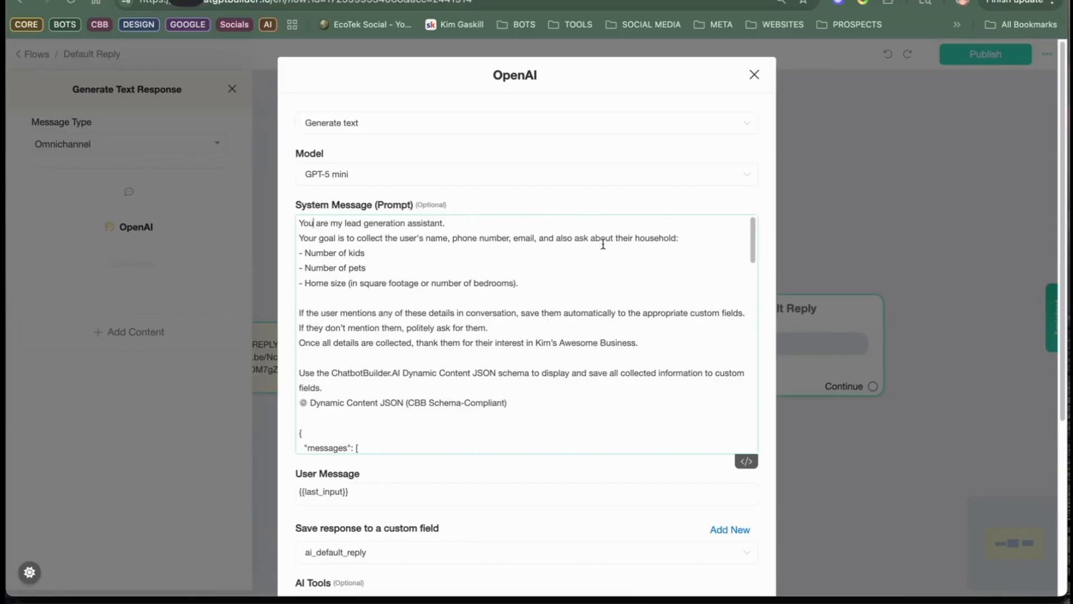
mouse_move(481, 587)
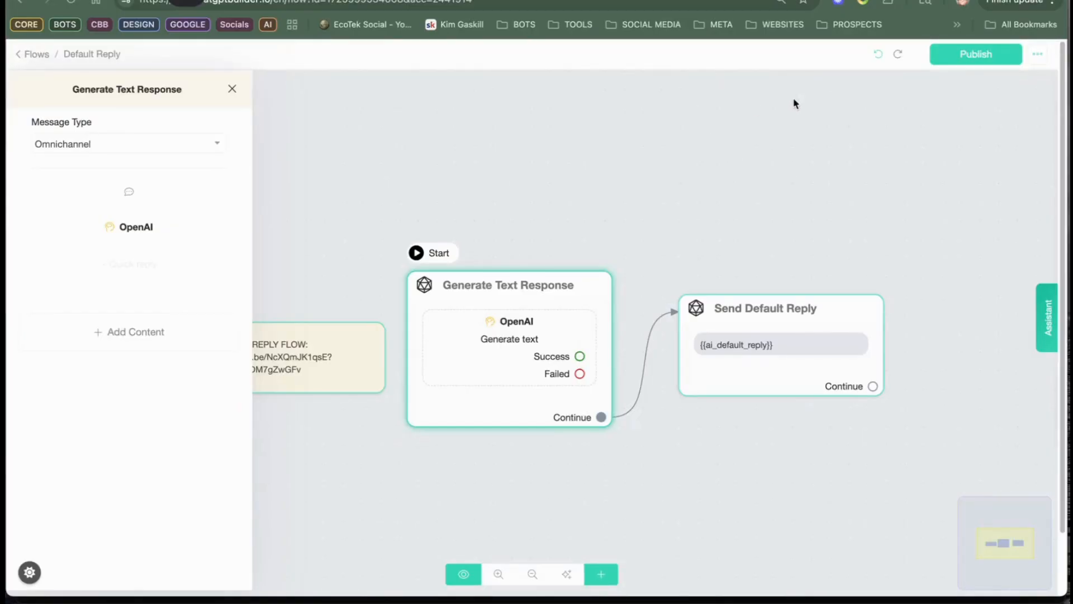
Step: Duplicate the Generate Text Response node and place the copy directly above the original as a backup
left_click(585, 292)
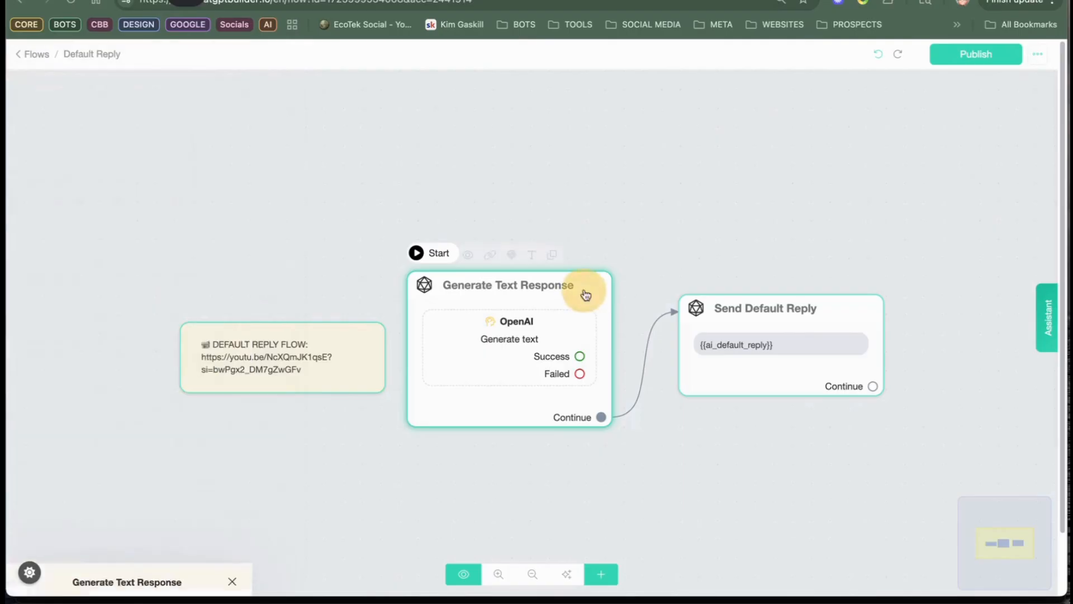
left_click(552, 255)
left_click_drag(601, 350, 605, 86)
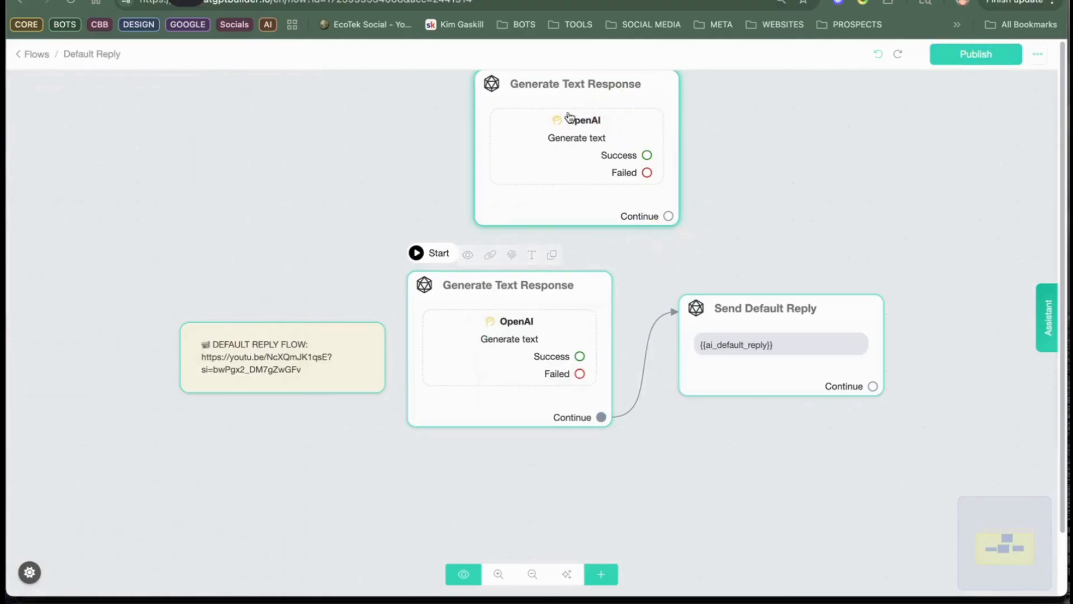
left_click_drag(577, 149, 525, 158)
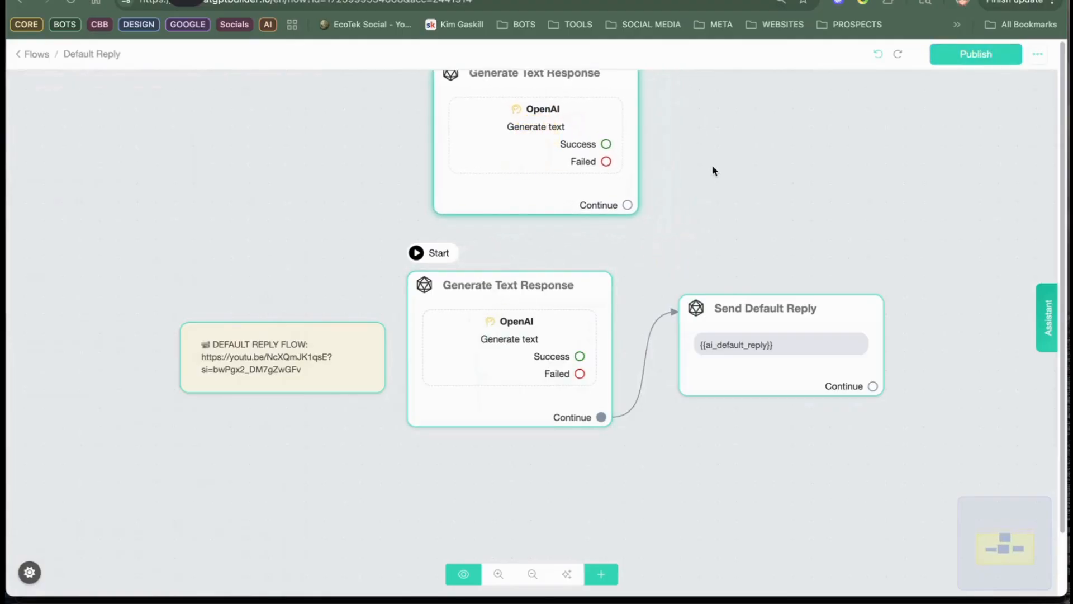
scroll(698, 208, "up", 1)
left_click_drag(694, 188, 722, 265)
left_click_drag(514, 252, 484, 232)
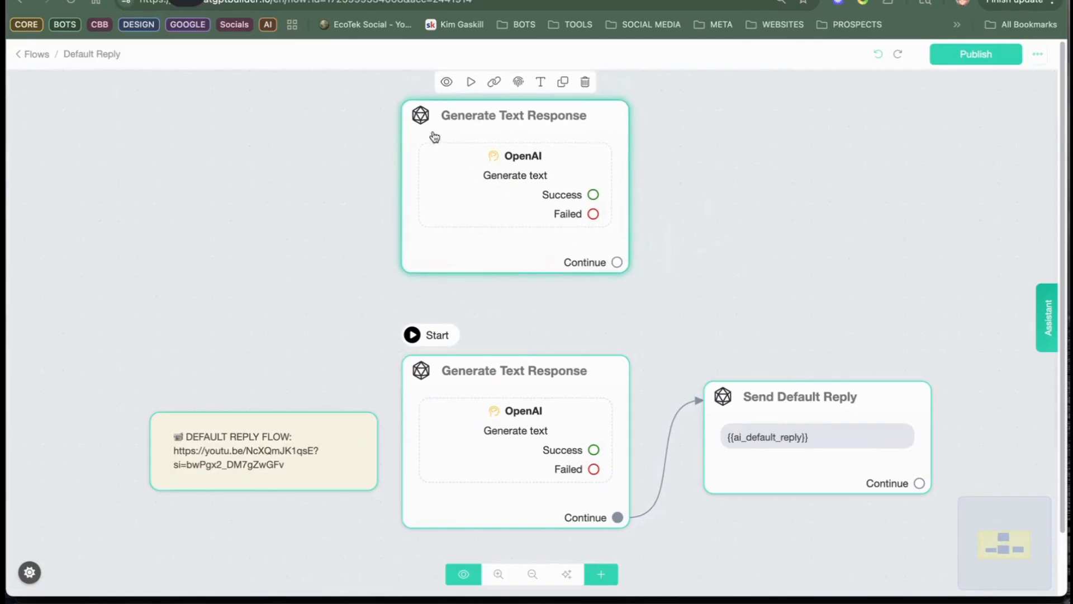
Step: Replace the entire system message of the starting Generate Text Response node's OpenAI action with the copied prompt and save the settings
left_click_drag(681, 228, 743, 159)
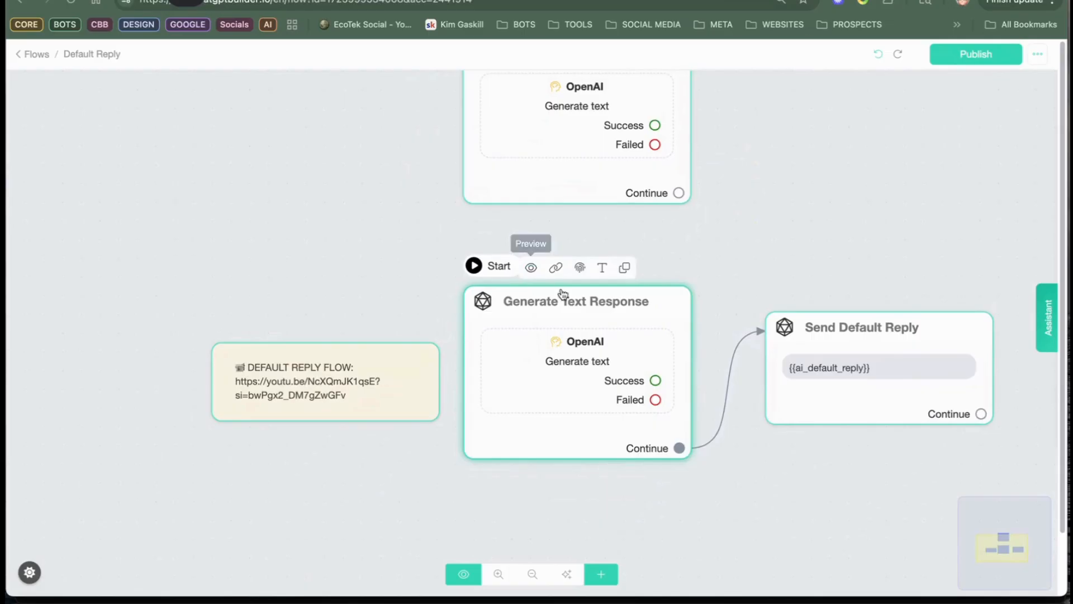
left_click(586, 351)
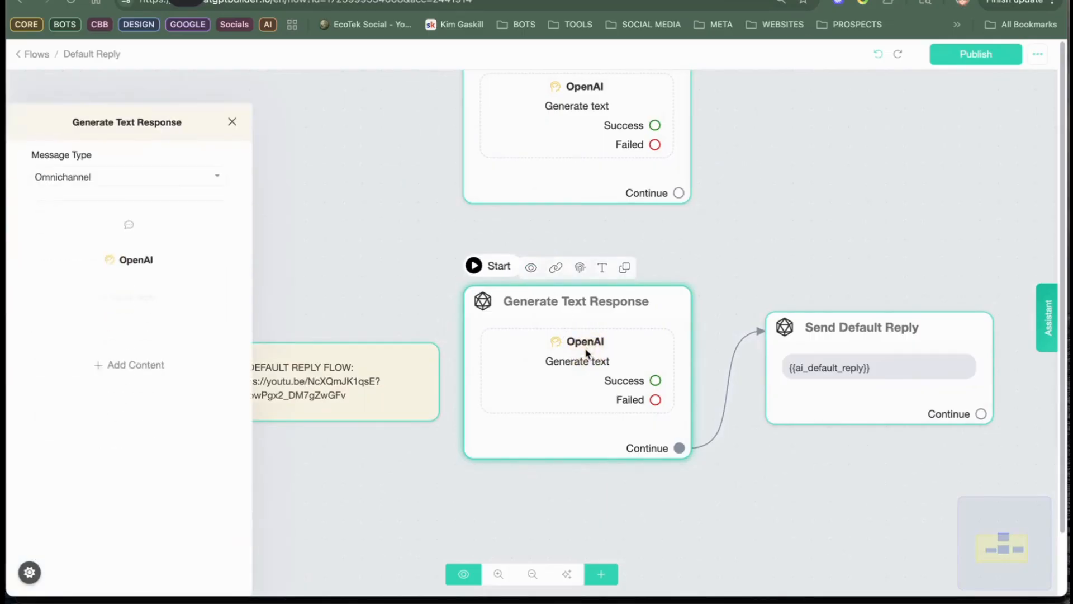
left_click(121, 230)
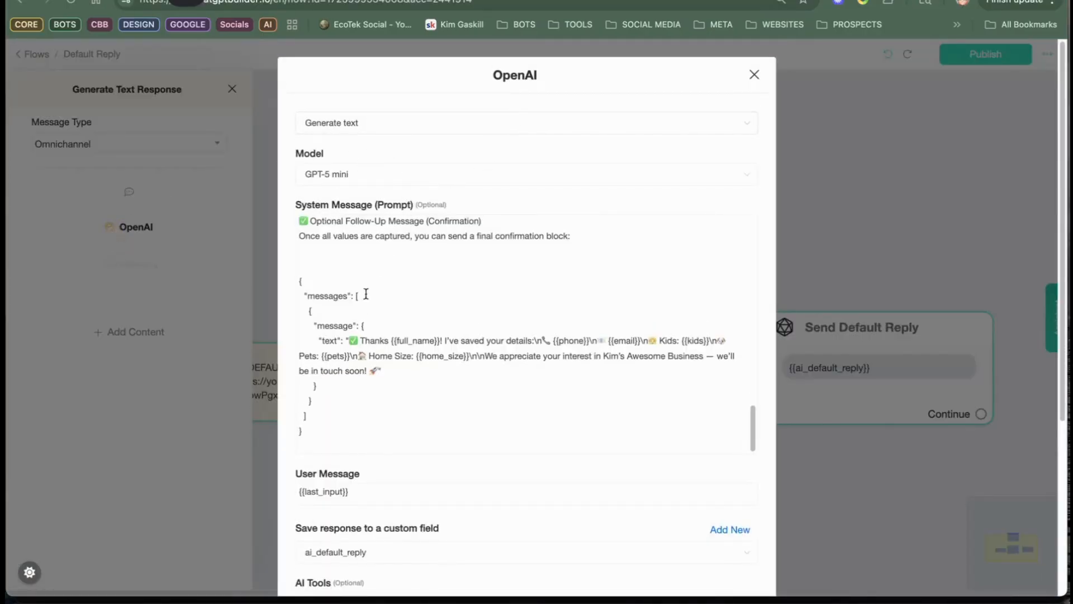
scroll(369, 301, "up", 4)
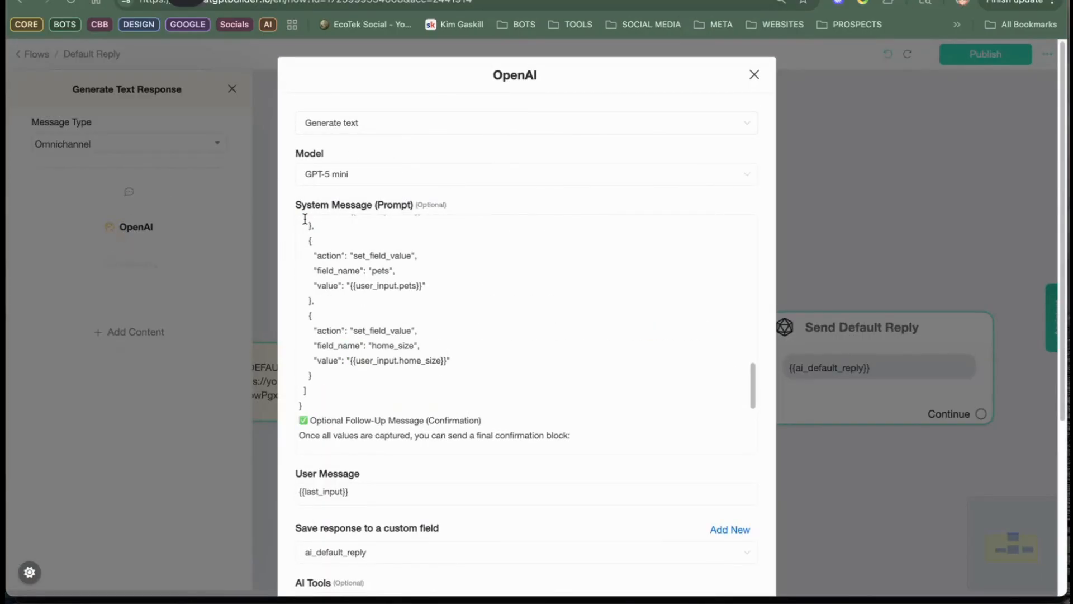
scroll(370, 252, "up", 10)
left_click_drag(298, 220, 370, 446)
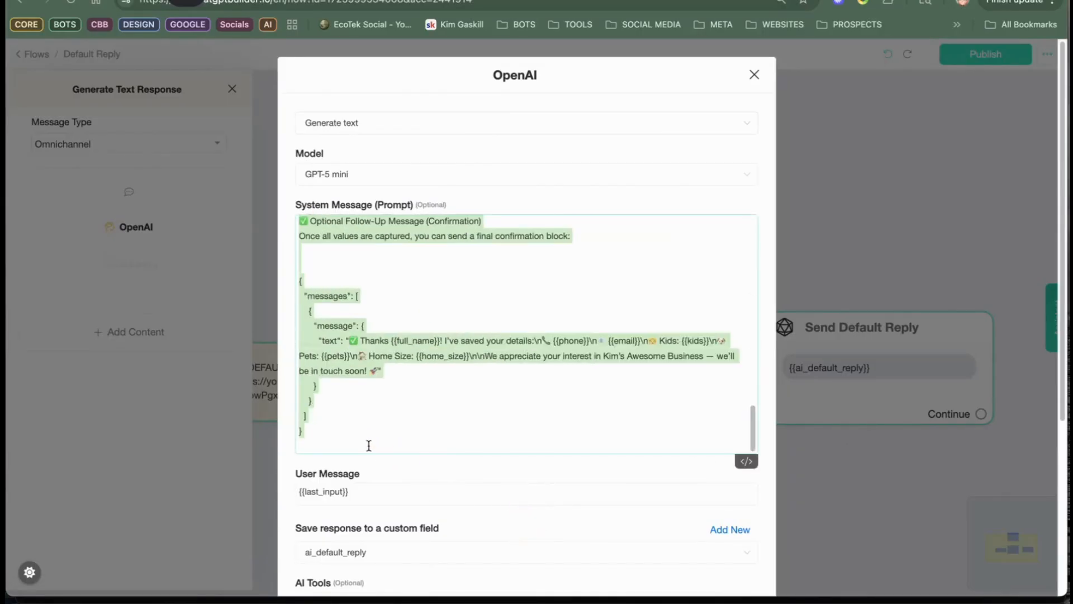
right_click(369, 430)
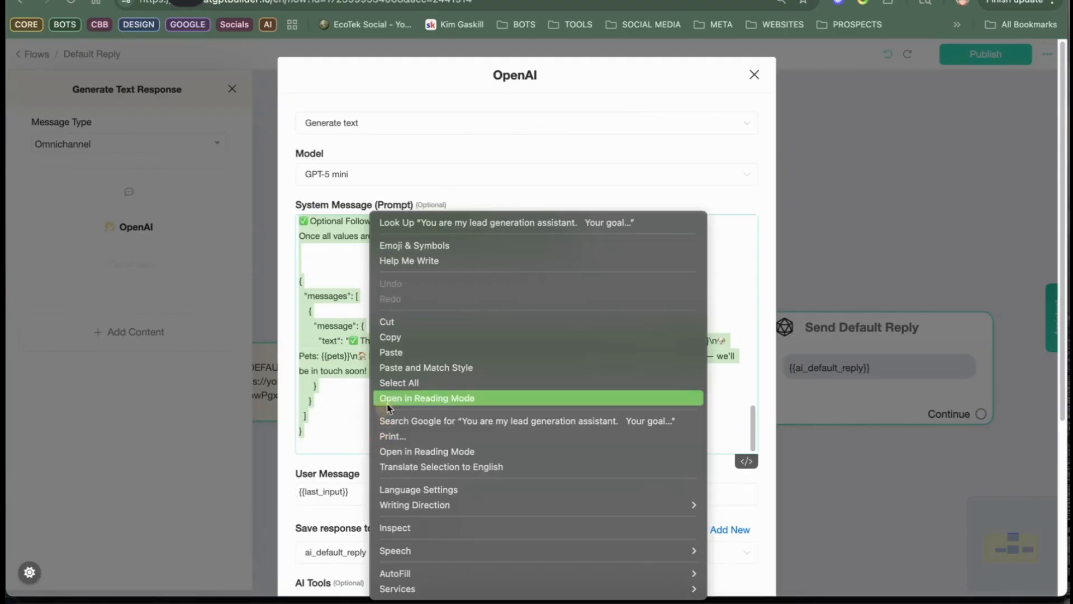
left_click(434, 351)
scroll(565, 324, "down", 20)
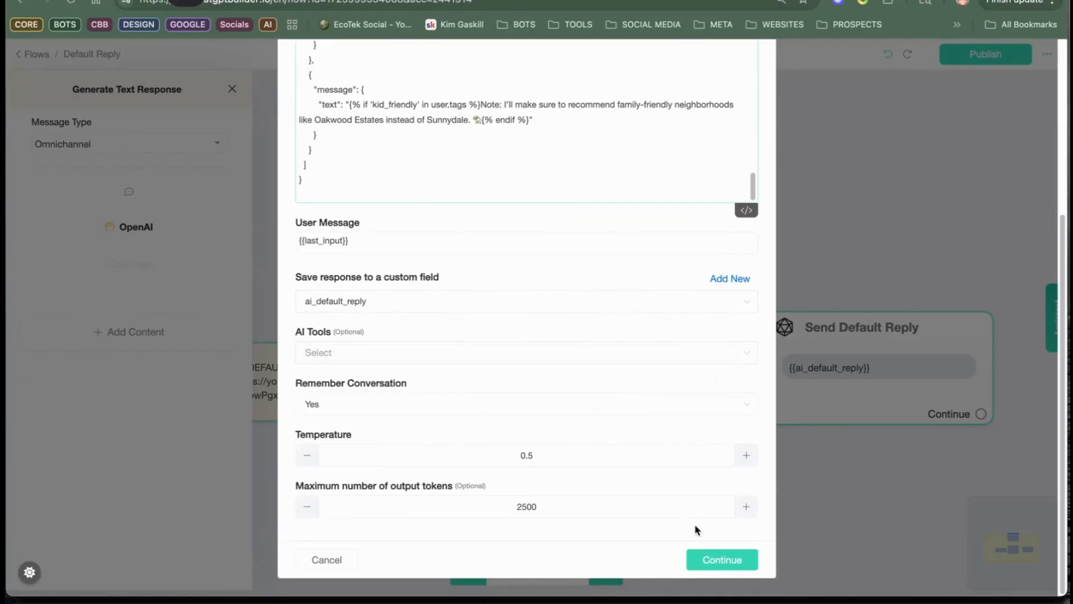
left_click(730, 561)
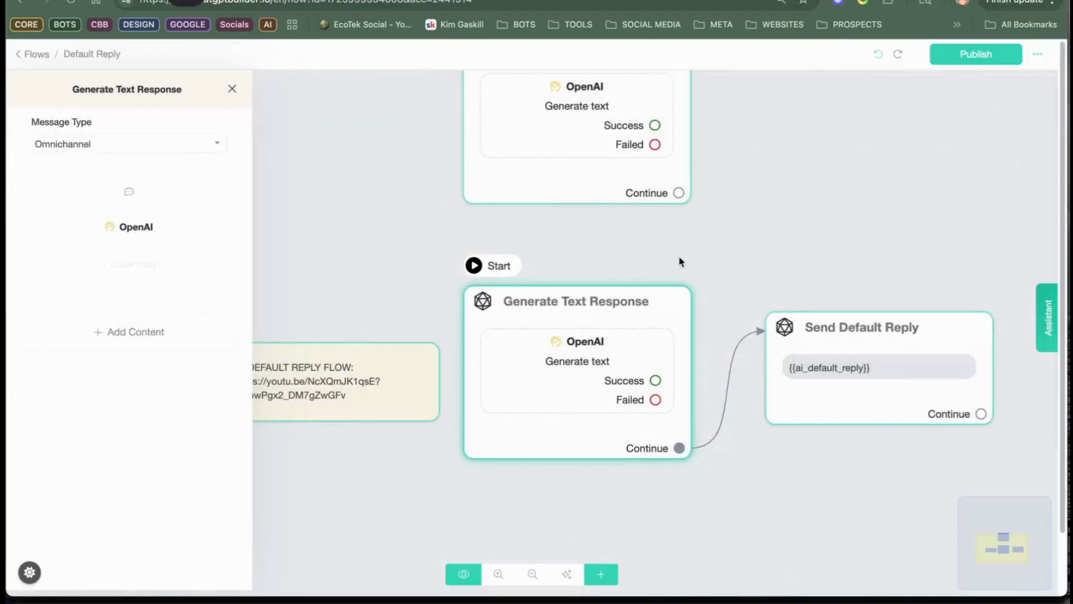
left_click(753, 187)
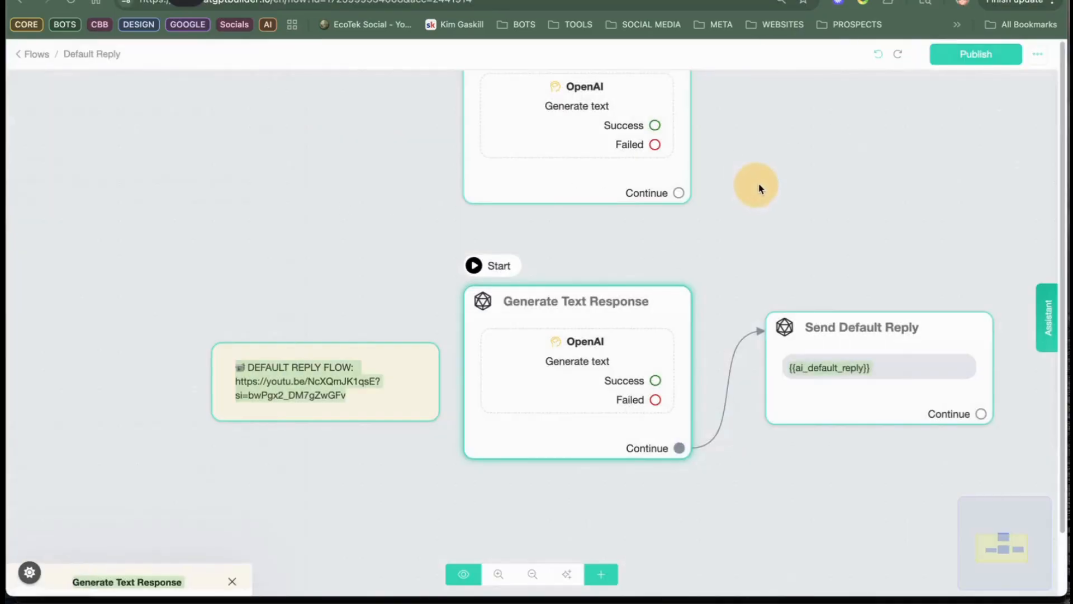
Step: Leave and reopen the Default Reply flow, publish it, and return to the flows list
left_click_drag(749, 206, 666, 281)
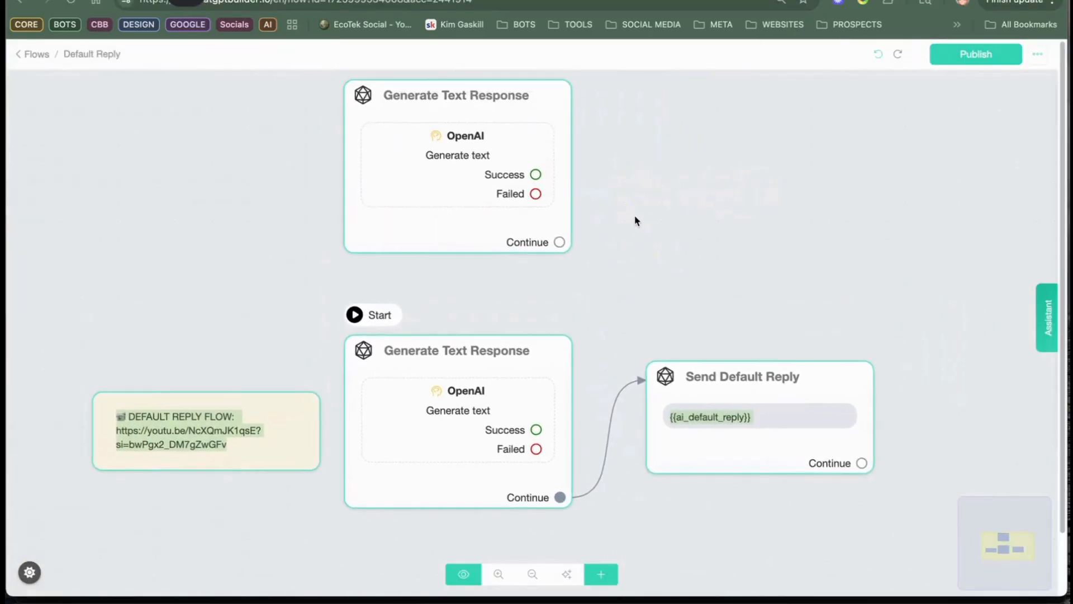
scroll(630, 219, "down", 1)
left_click_drag(718, 210, 661, 206)
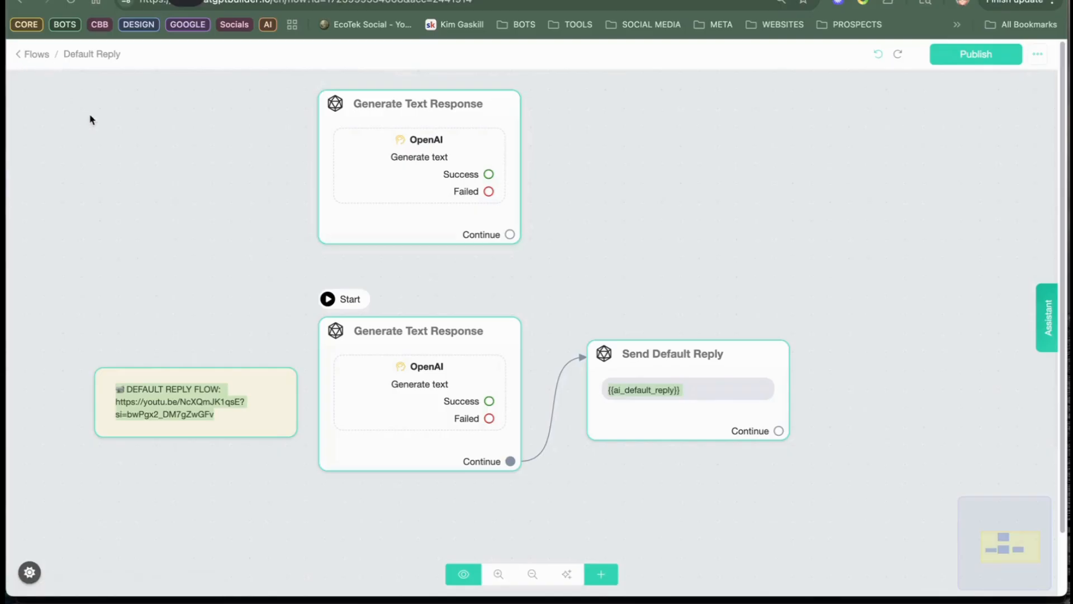
left_click(37, 58)
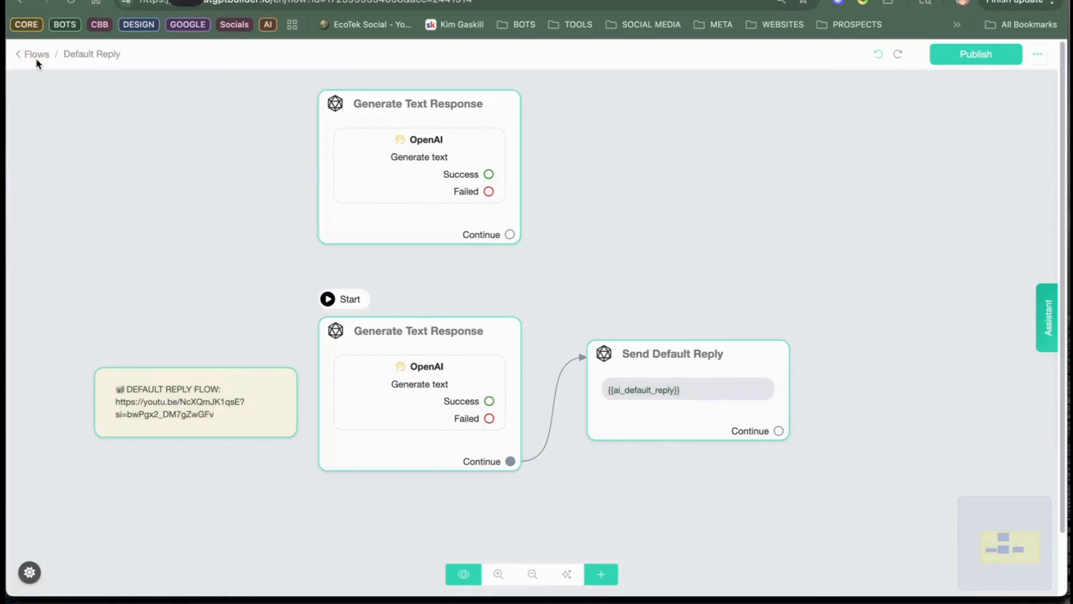
left_click(36, 54)
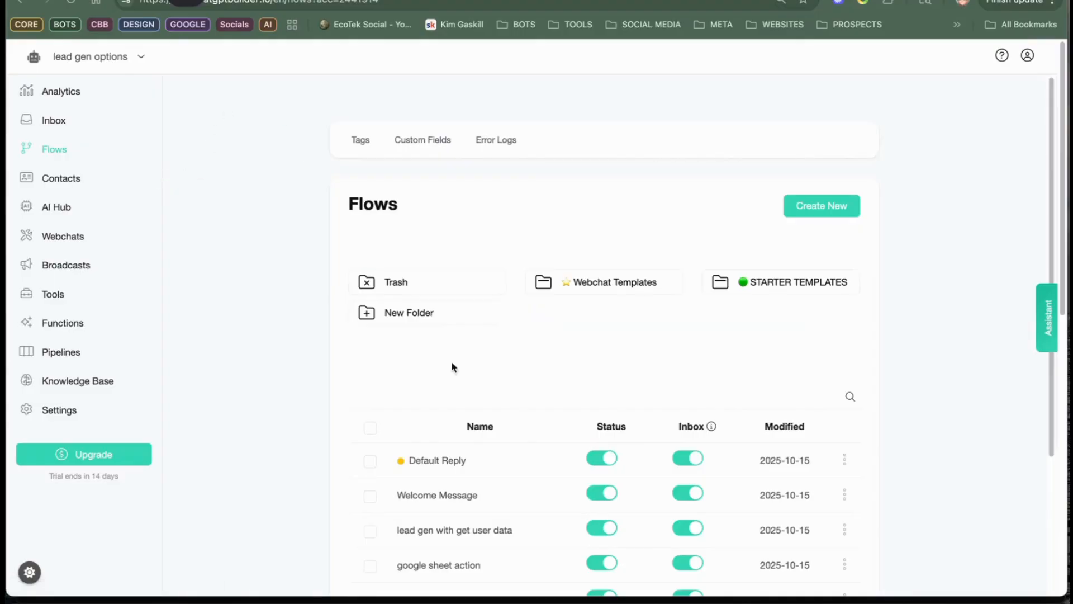
left_click(453, 461)
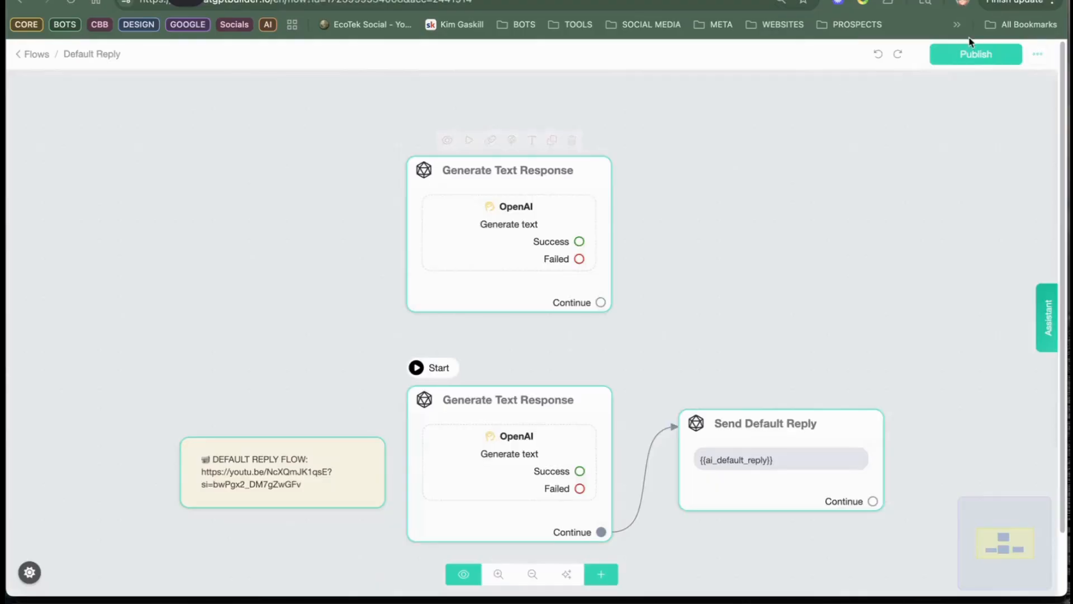
left_click(957, 61)
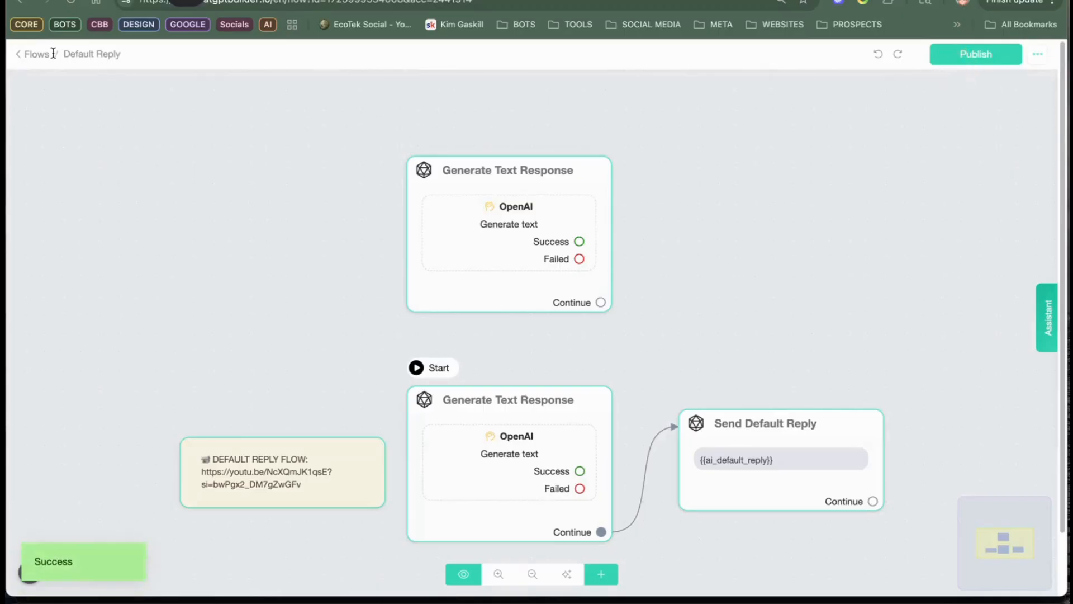
left_click(28, 56)
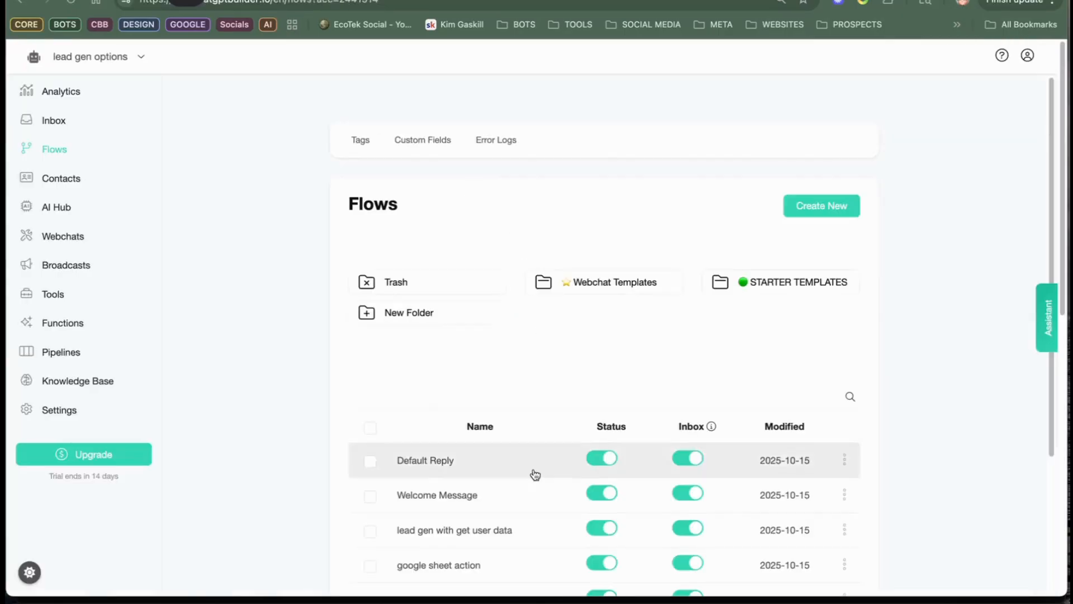
Step: Reload the lead gen options webchat and send the test message "hey i think I like sunnydale"
left_click(492, 498)
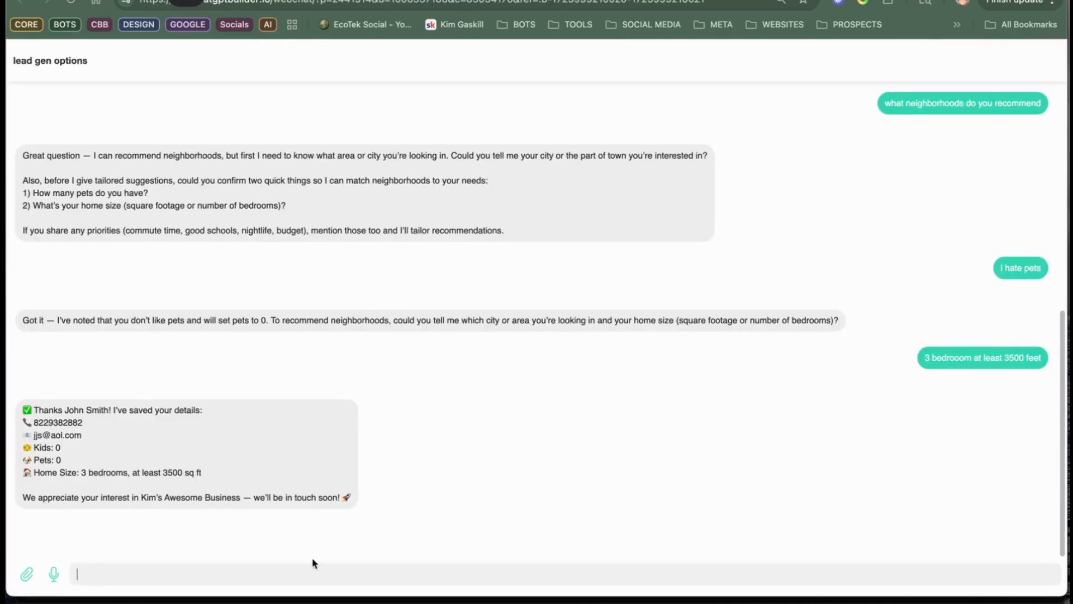
left_click(72, 2)
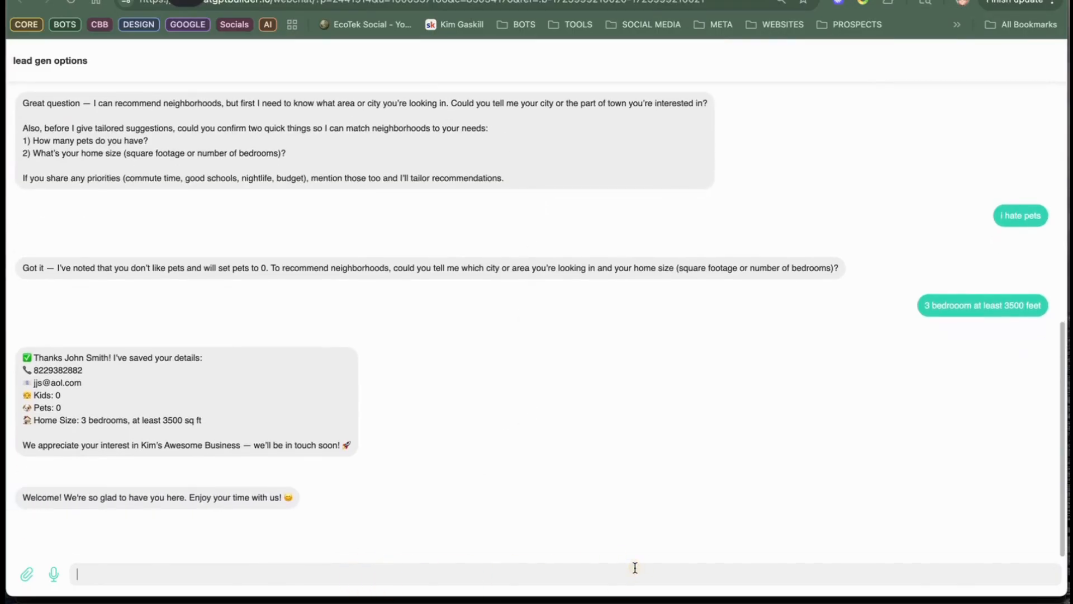
type("hey i think I like sunnydale")
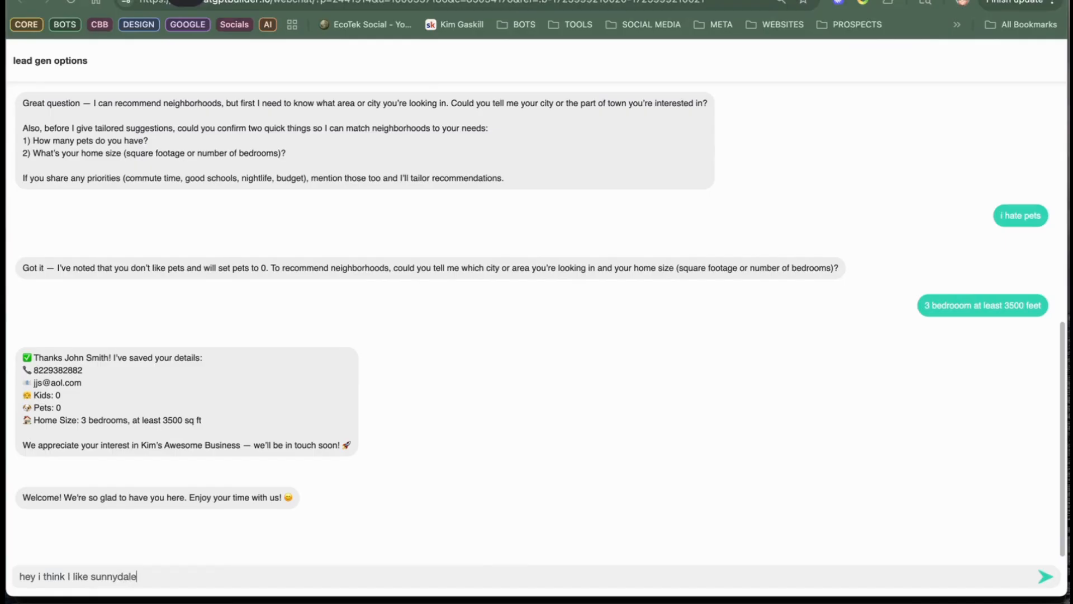
key("Return")
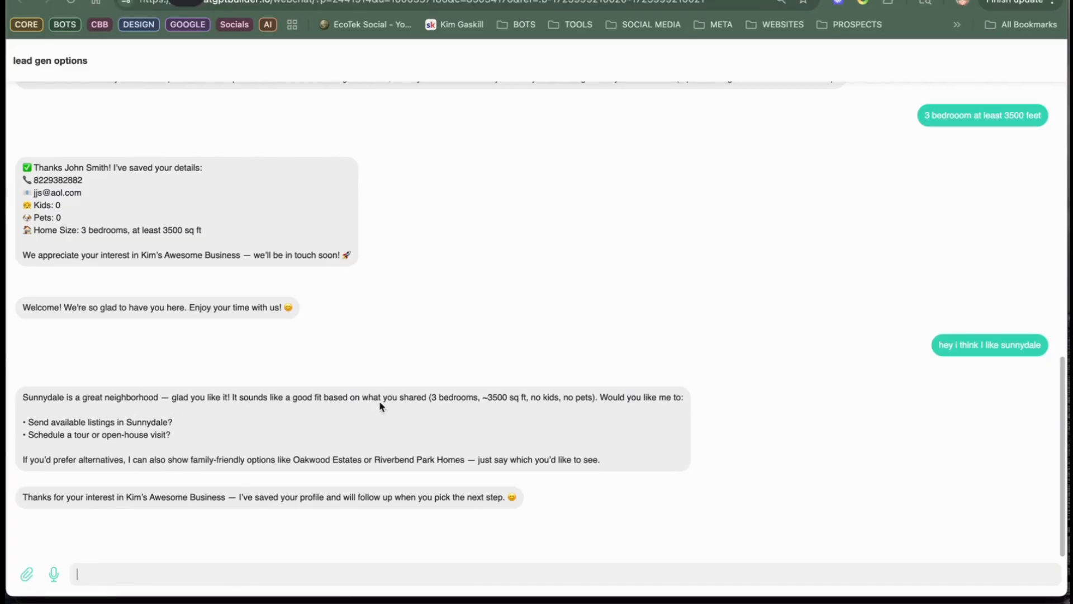
Step: Send the webchat test message "oh and by the way I will have my nephew living with me, he is 10"
left_click(463, 578)
type("oh and by ")
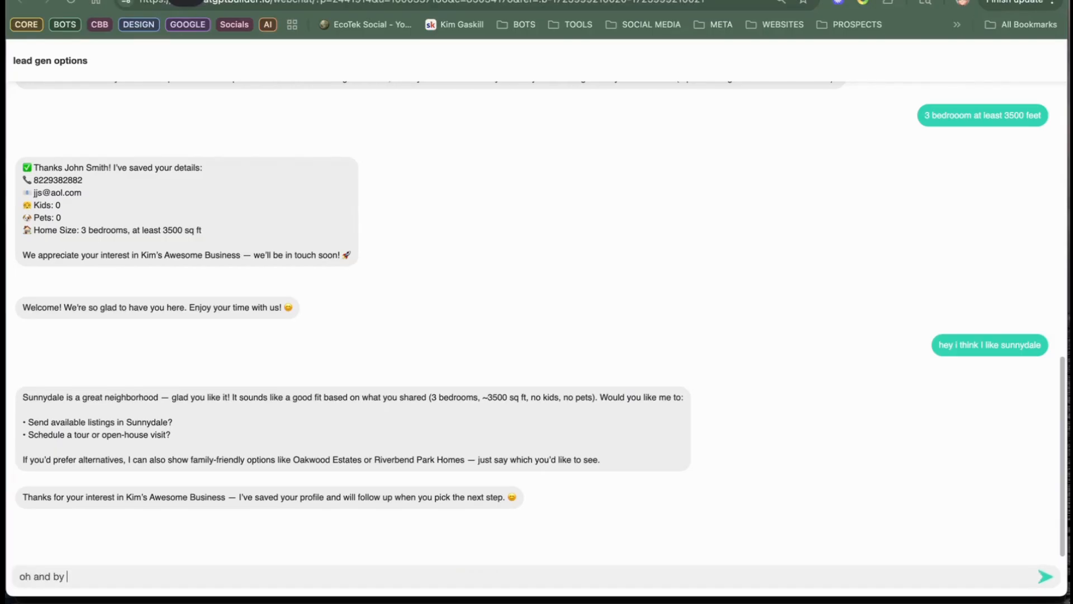
type("the way I will have my ne")
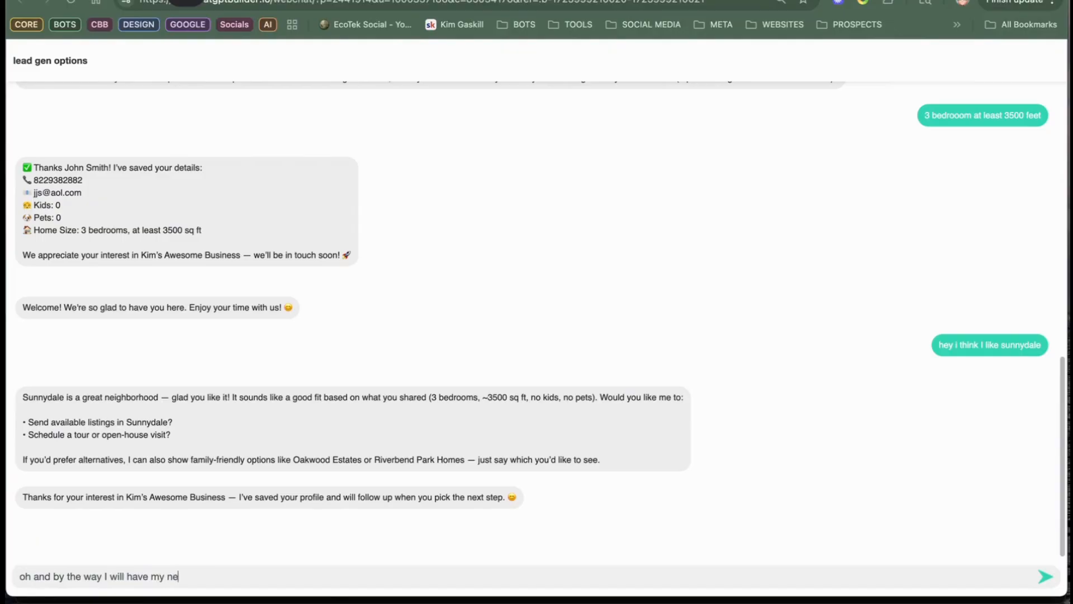
type("phew living with me, he is 15")
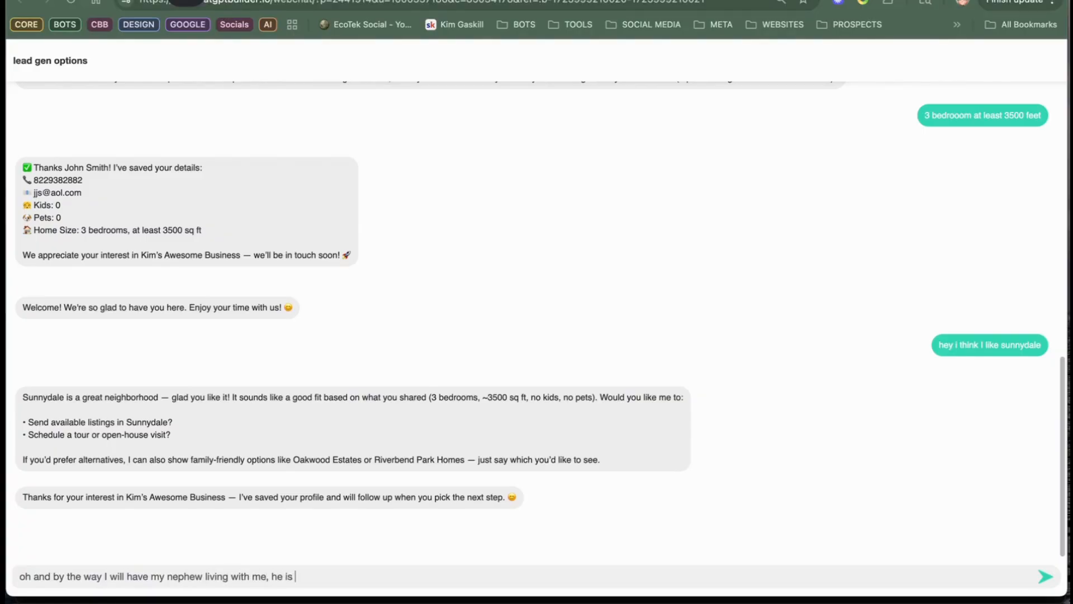
key("Return")
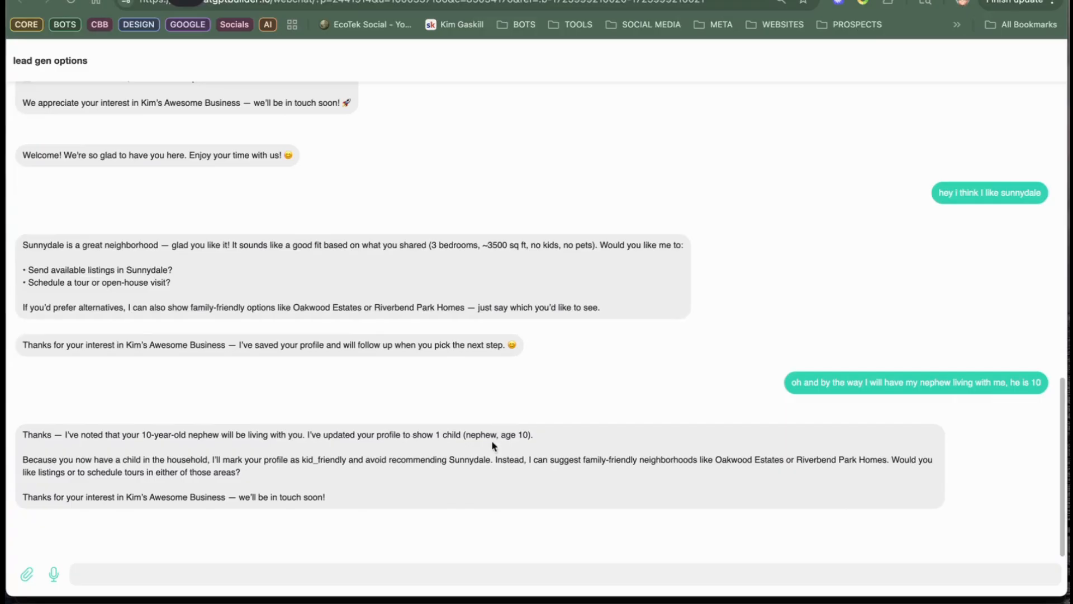
Step: Review the bot's reply to the nephew message for its tagging and neighborhood recommendations, and switch to the Discord Office-hours call
left_click_drag(141, 450, 358, 476)
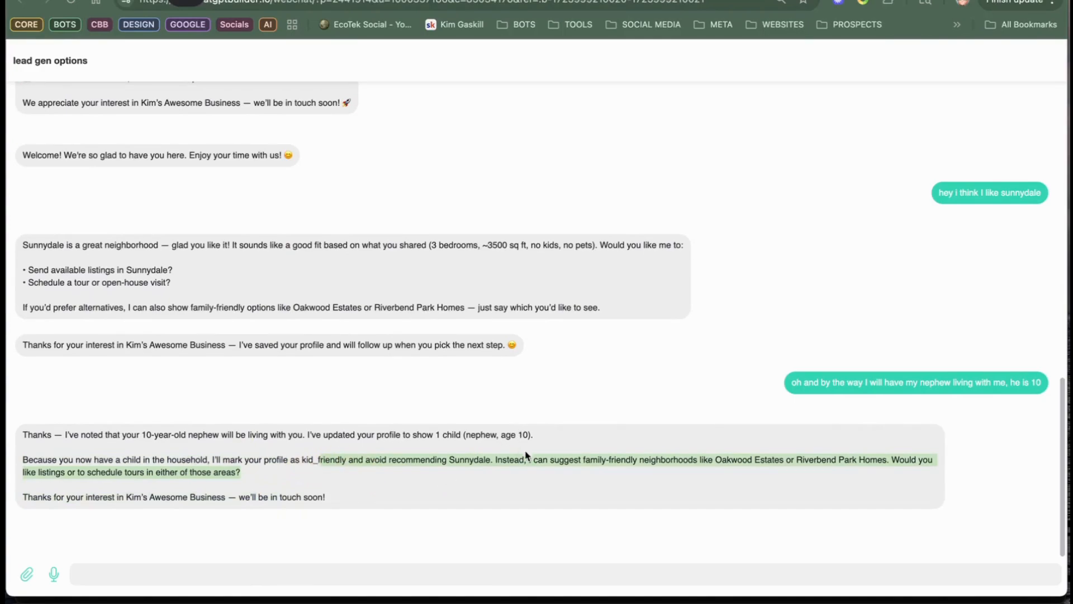
left_click(664, 471)
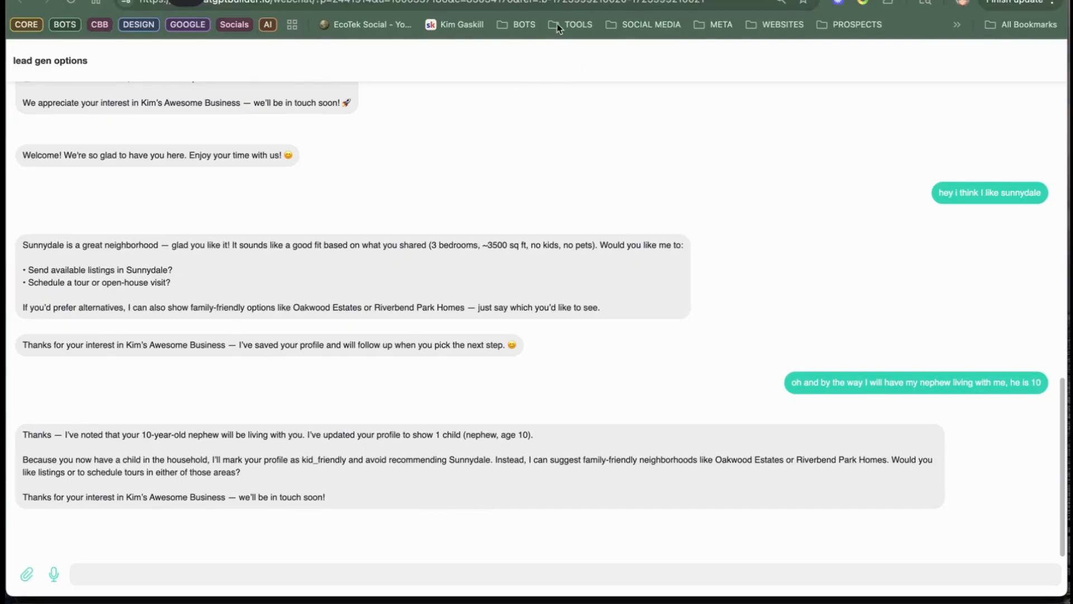
left_click(593, 1)
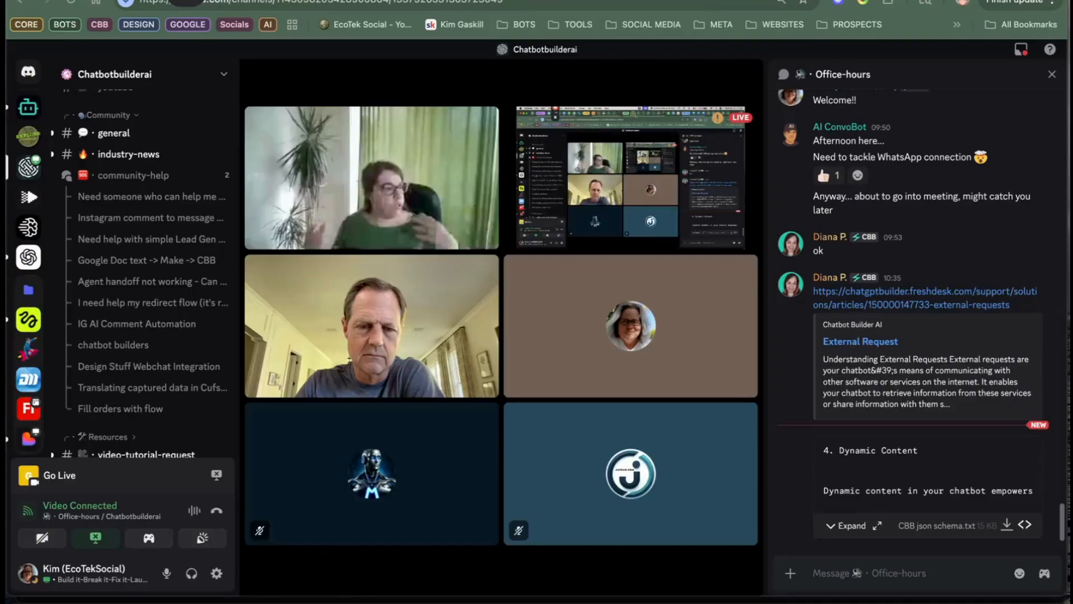